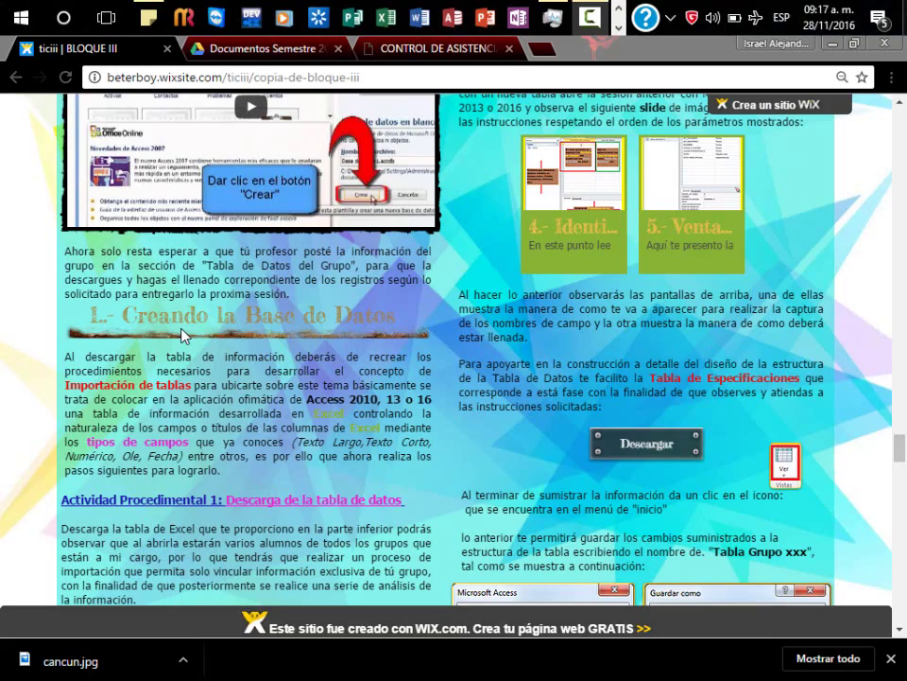
Scroll through the BLOQUE III lesson page to review its activity instructions
scroll(189, 345, "down", 2)
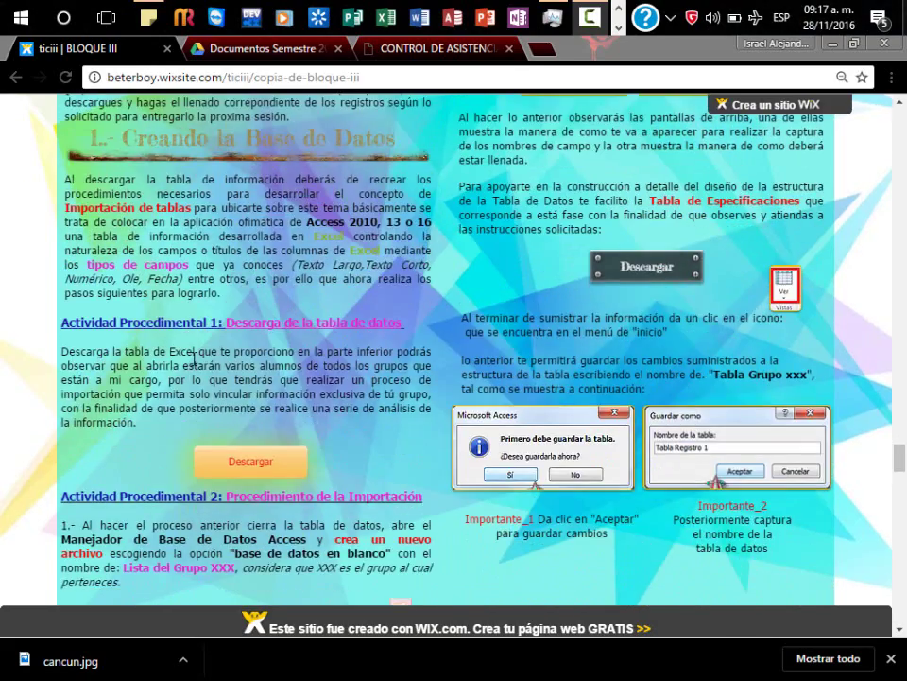
scroll(194, 359, "up", 3)
scroll(194, 359, "up", 1)
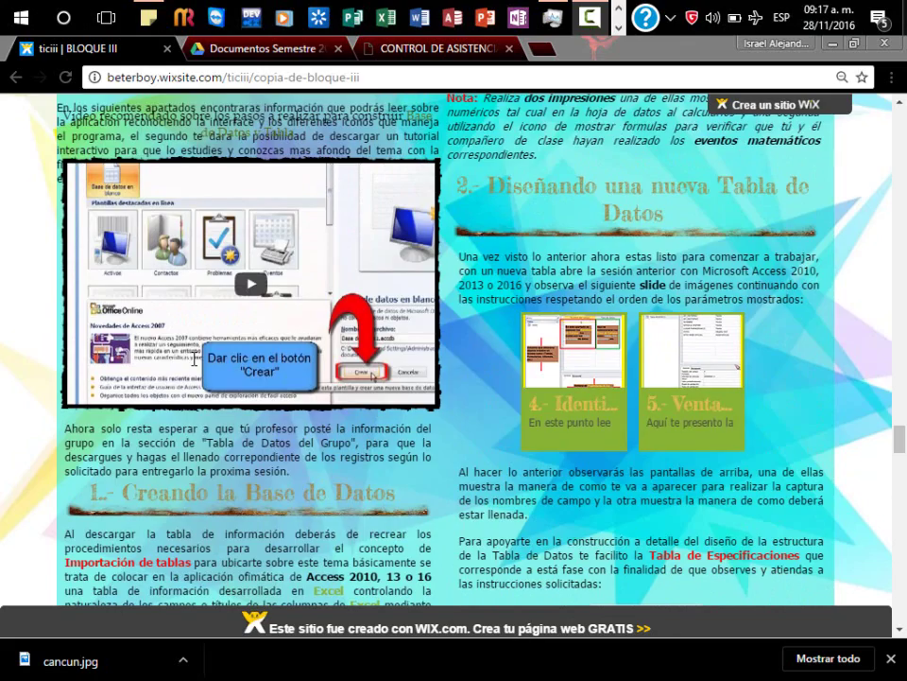
scroll(193, 359, "down", 2)
scroll(194, 359, "down", 1)
scroll(194, 359, "up", 5)
scroll(194, 359, "up", 3)
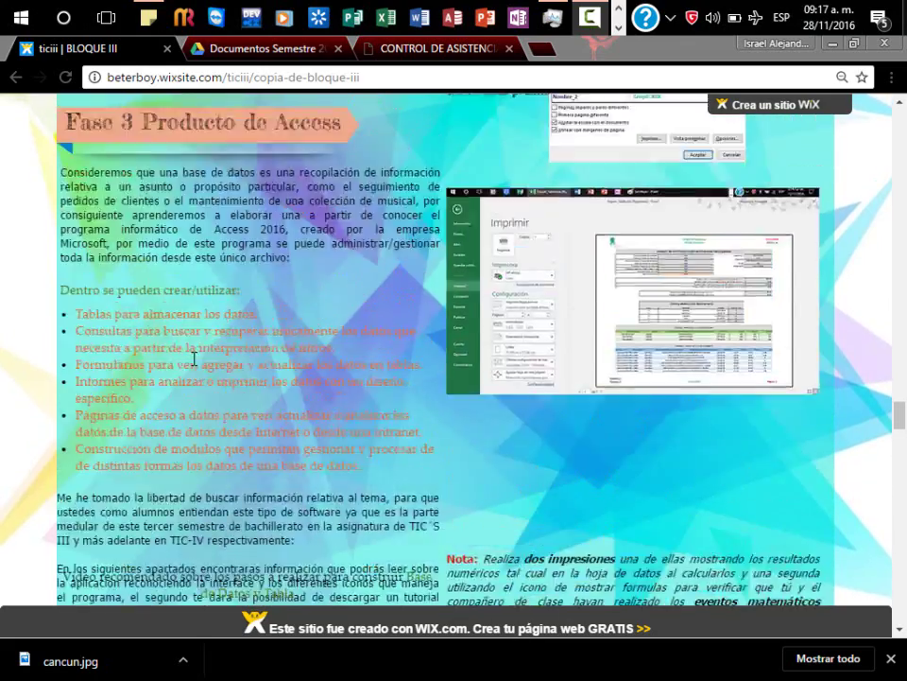
scroll(194, 359, "up", 1)
scroll(194, 359, "up", 2)
scroll(194, 359, "up", 2)
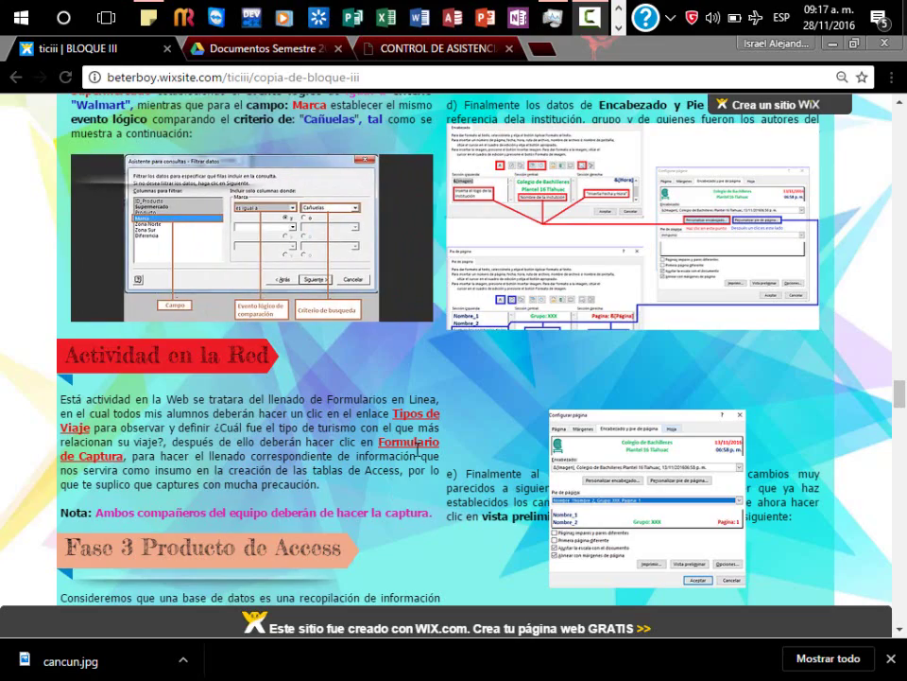
scroll(412, 451, "down", 1)
scroll(411, 450, "down", 2)
scroll(411, 450, "down", 2)
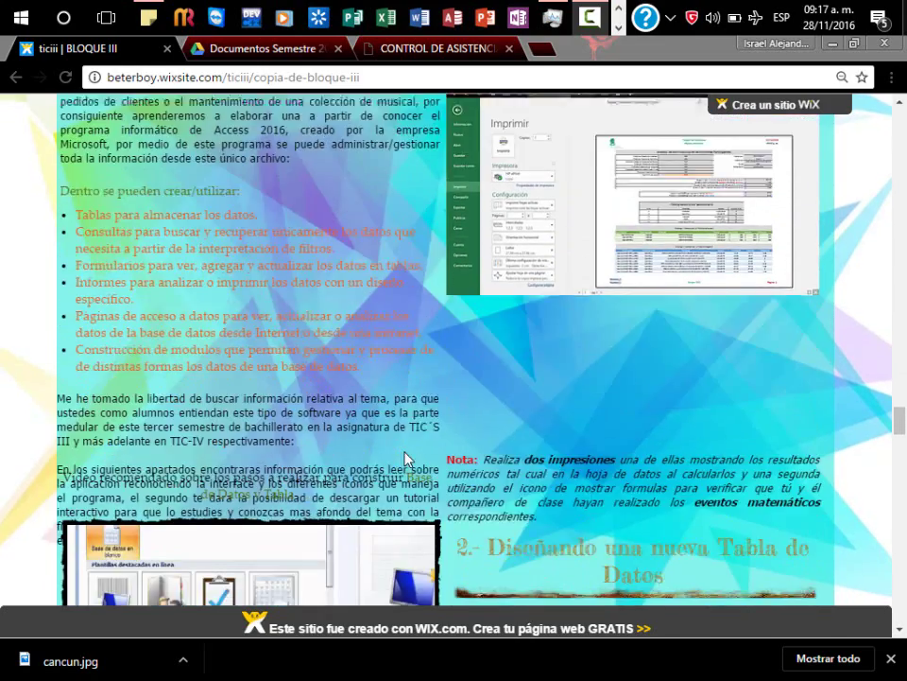
scroll(406, 459, "down", 2)
scroll(407, 459, "down", 2)
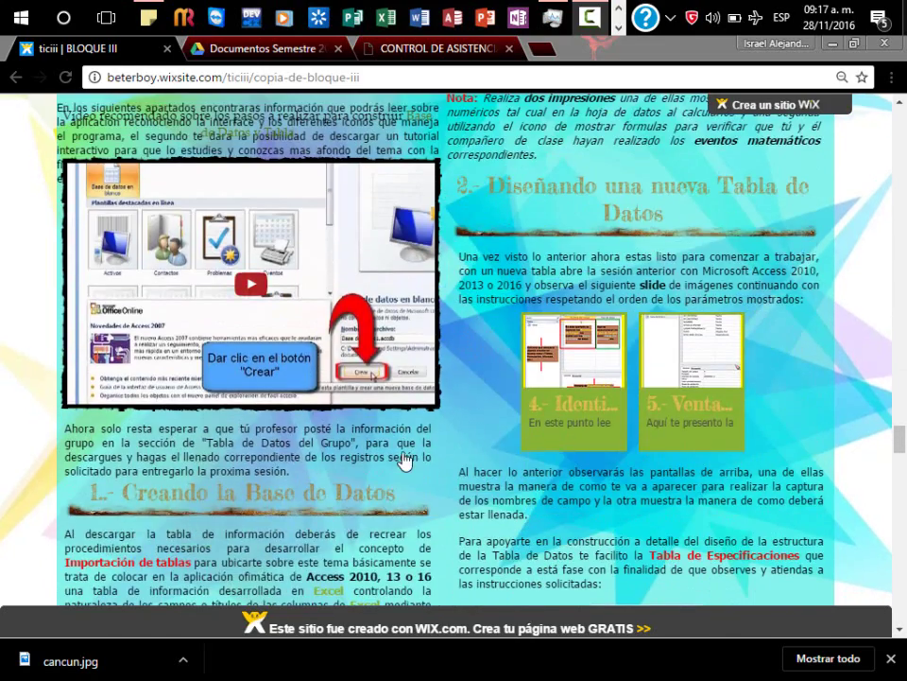
scroll(407, 460, "down", 4)
scroll(404, 456, "down", 2)
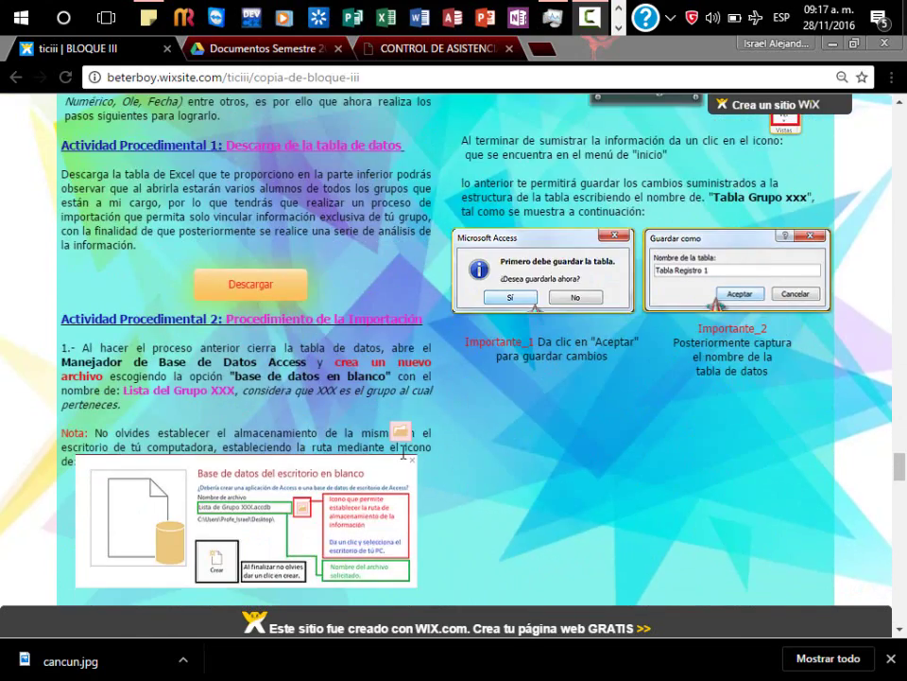
scroll(404, 453, "up", 1)
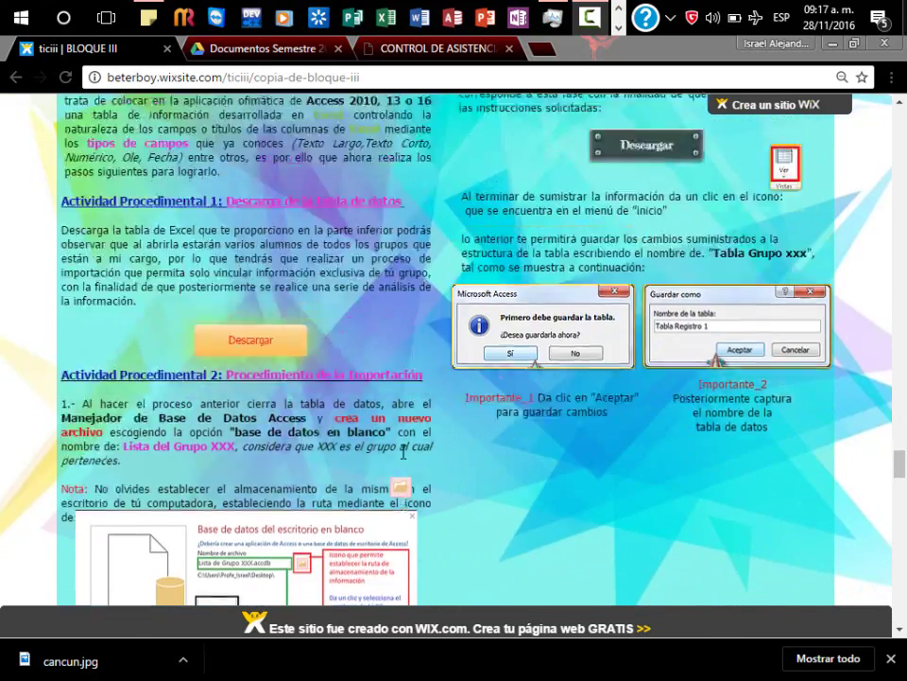
scroll(403, 454, "up", 4)
scroll(402, 453, "up", 1)
scroll(399, 454, "up", 2)
scroll(400, 454, "up", 1)
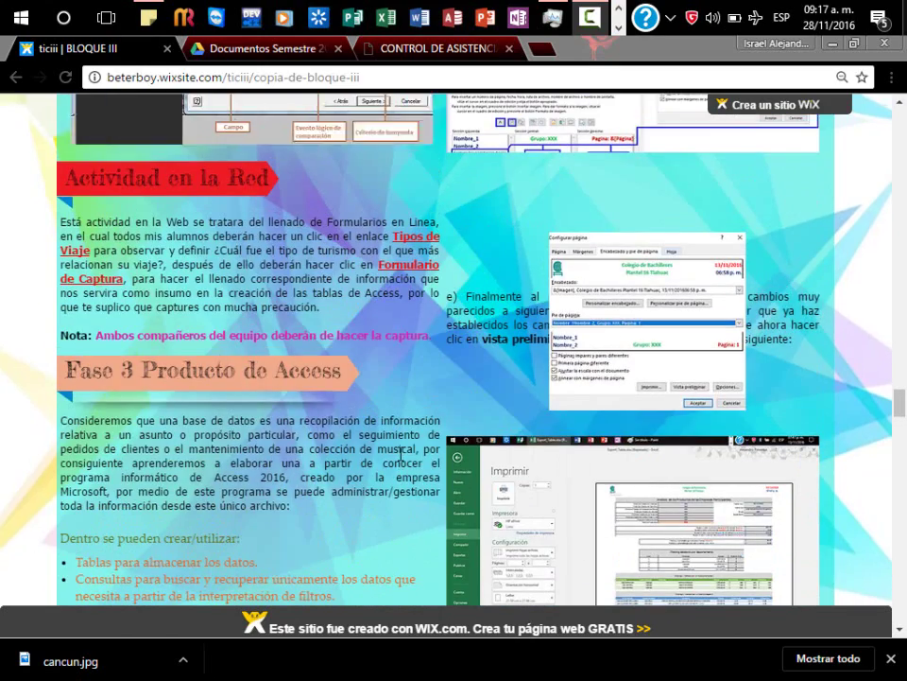
Raise Chrome's page zoom from 90% to 100%
left_click(891, 78)
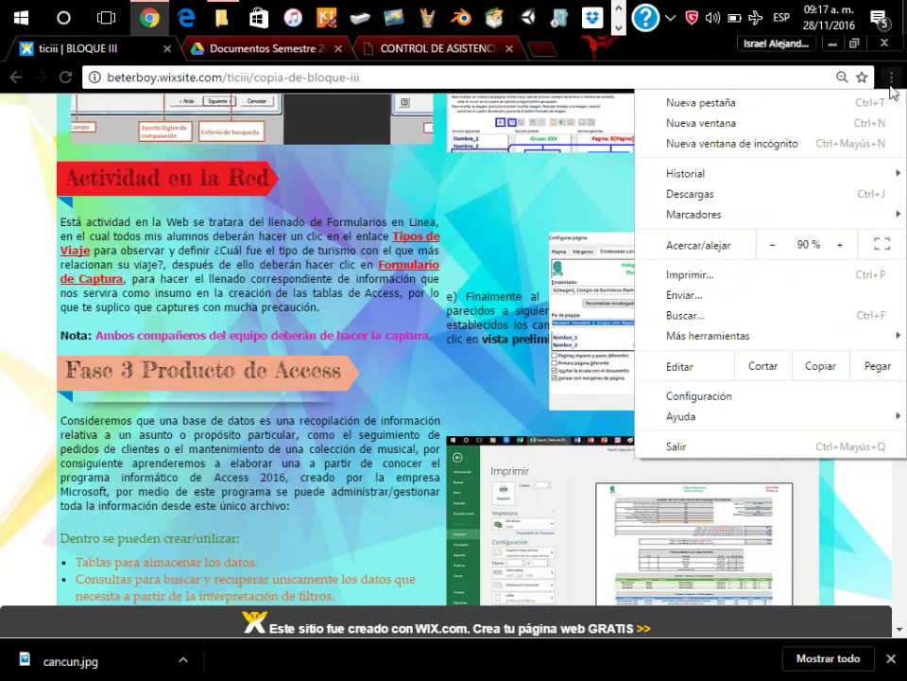
left_click(840, 245)
left_click(356, 408)
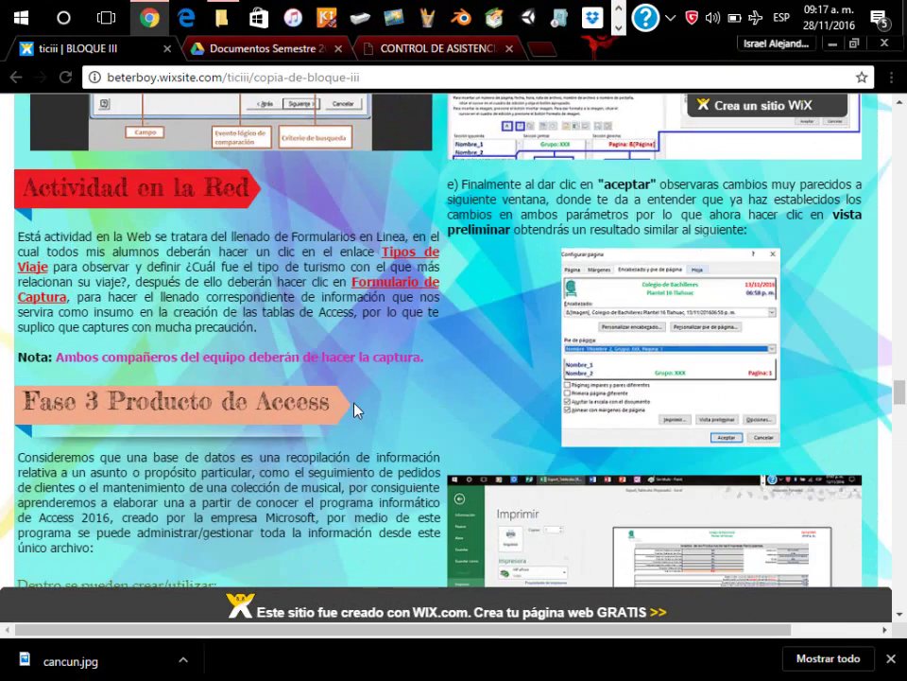
scroll(356, 407, "down", 4)
scroll(355, 407, "down", 1)
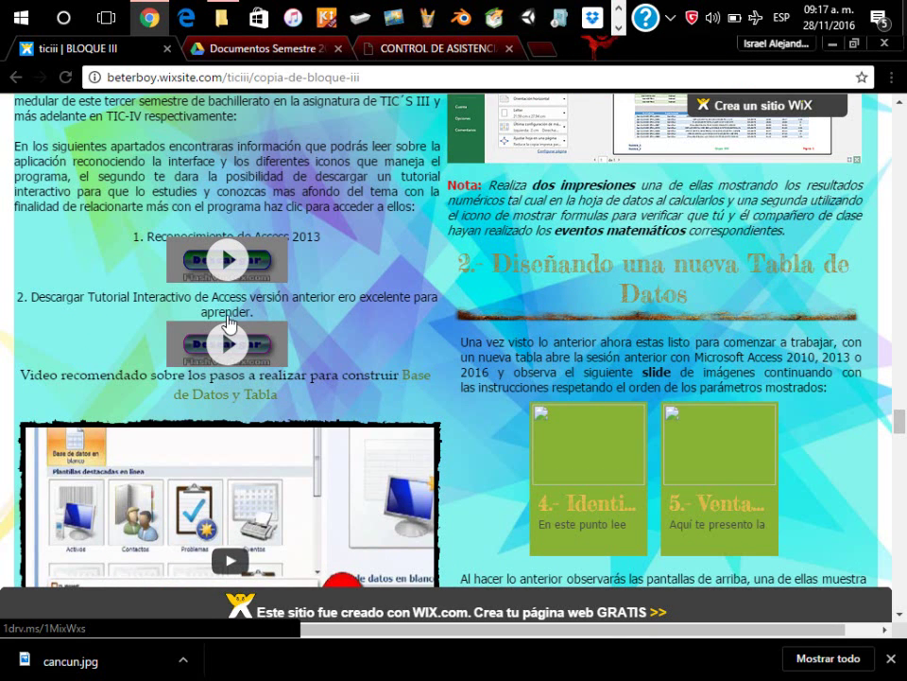
Open the aulaClic Access 2013 course at Unidad 2, then return to the BLOQUE III tab
left_click(224, 261)
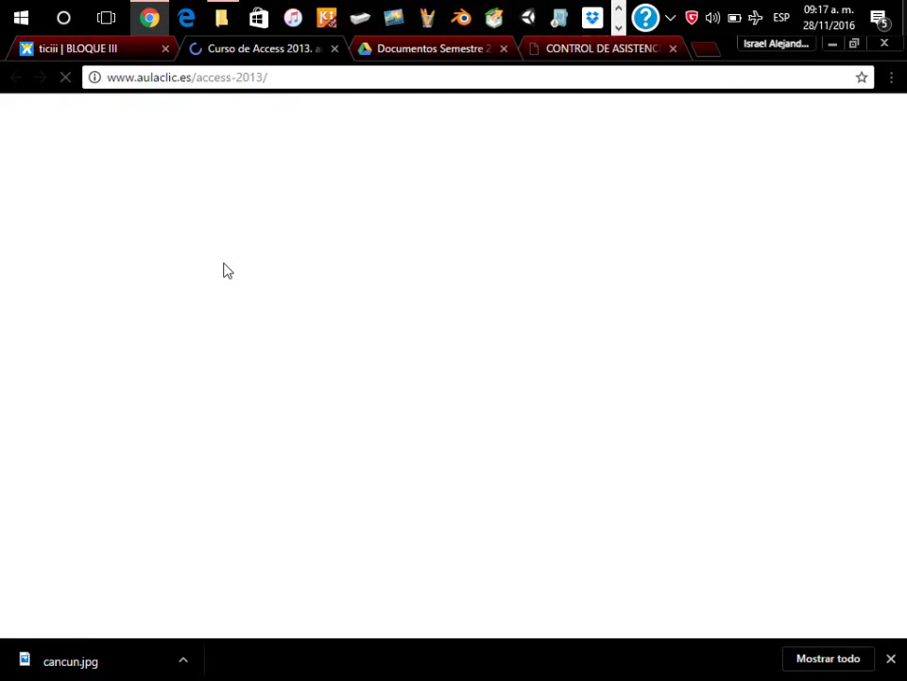
key("ctrl+l")
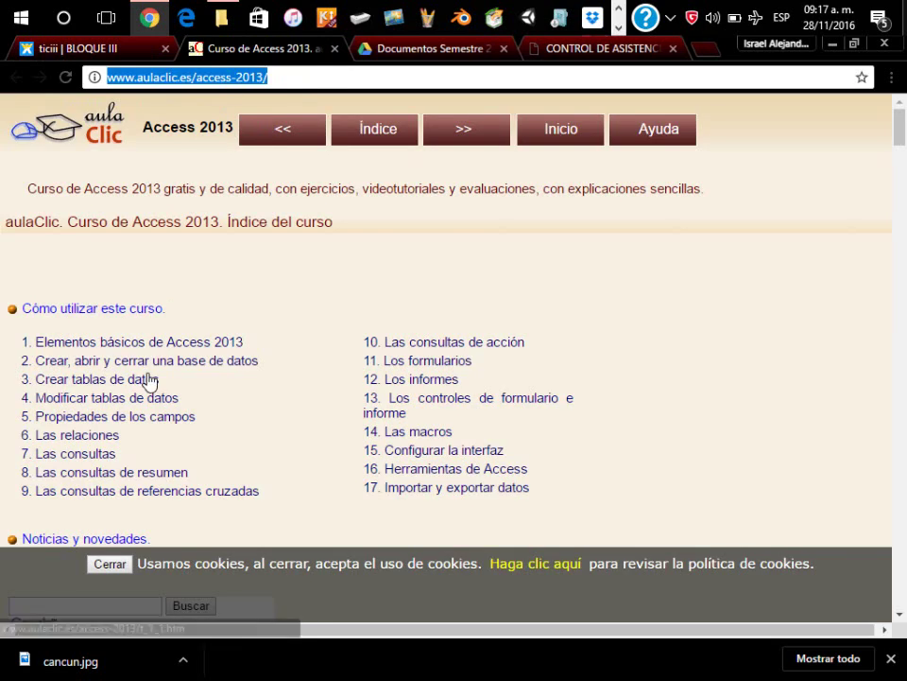
left_click(144, 362)
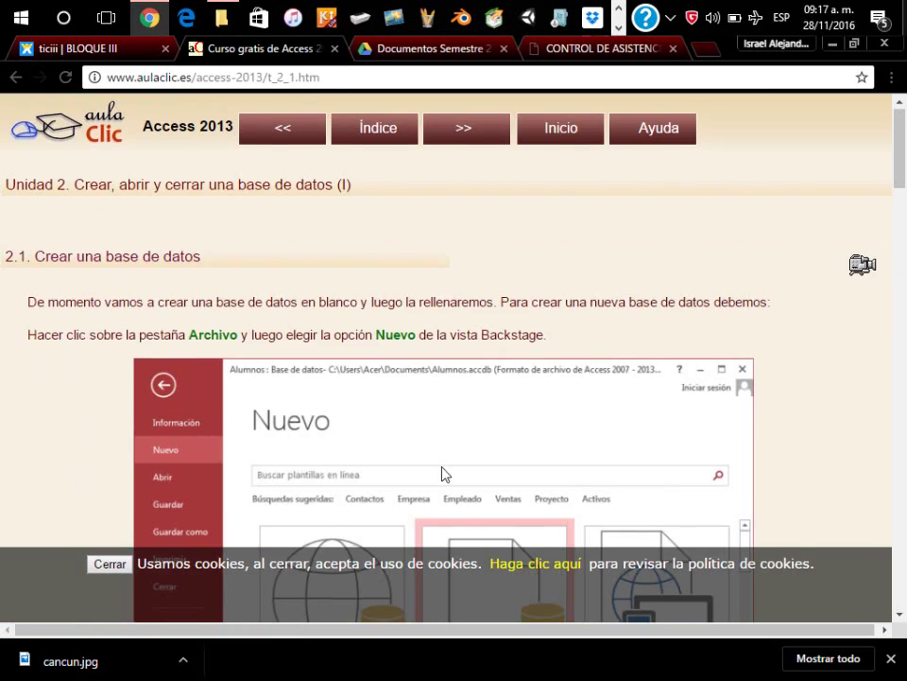
scroll(359, 256, "down", 6)
scroll(397, 208, "down", 7)
scroll(422, 151, "down", 3)
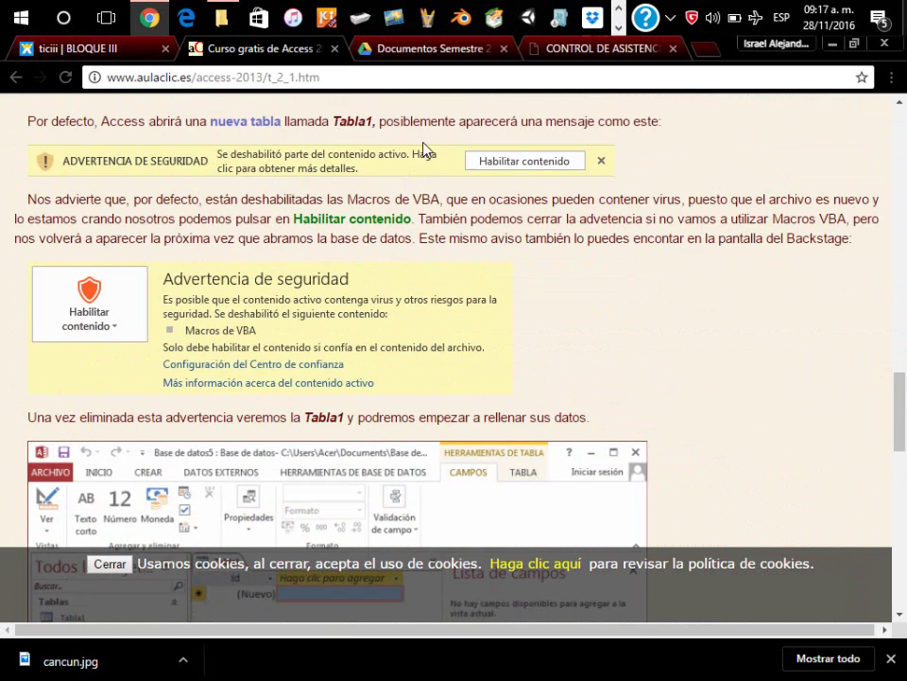
left_click(123, 50)
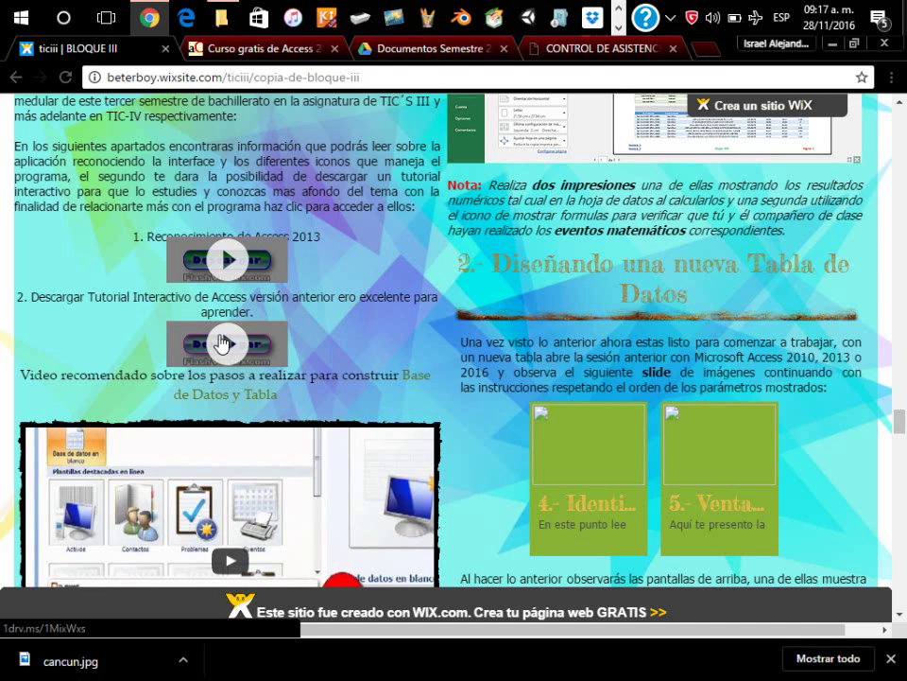
scroll(289, 336, "down", 3)
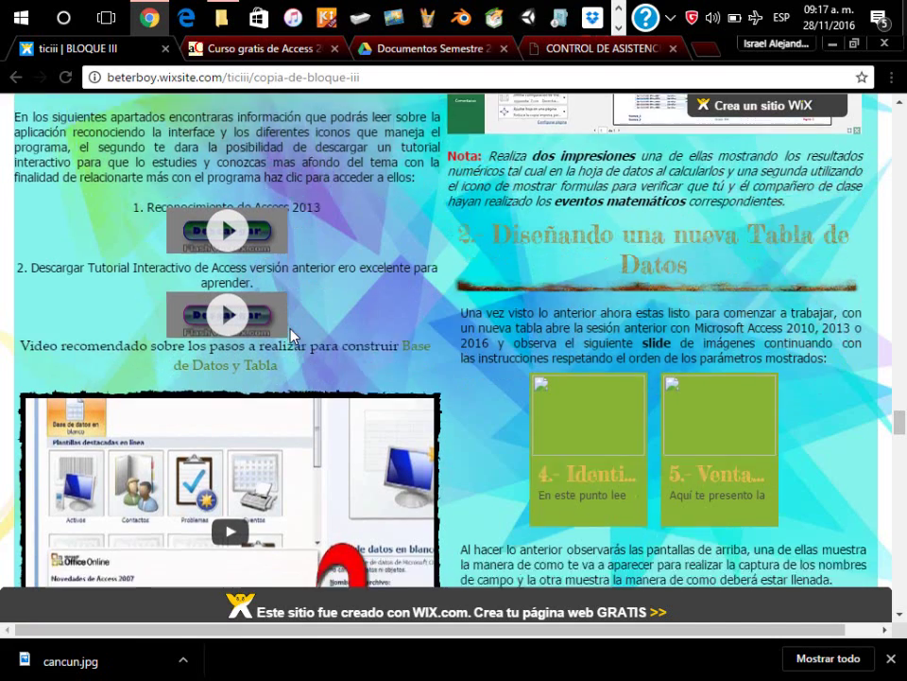
scroll(291, 340, "down", 7)
scroll(290, 331, "down", 3)
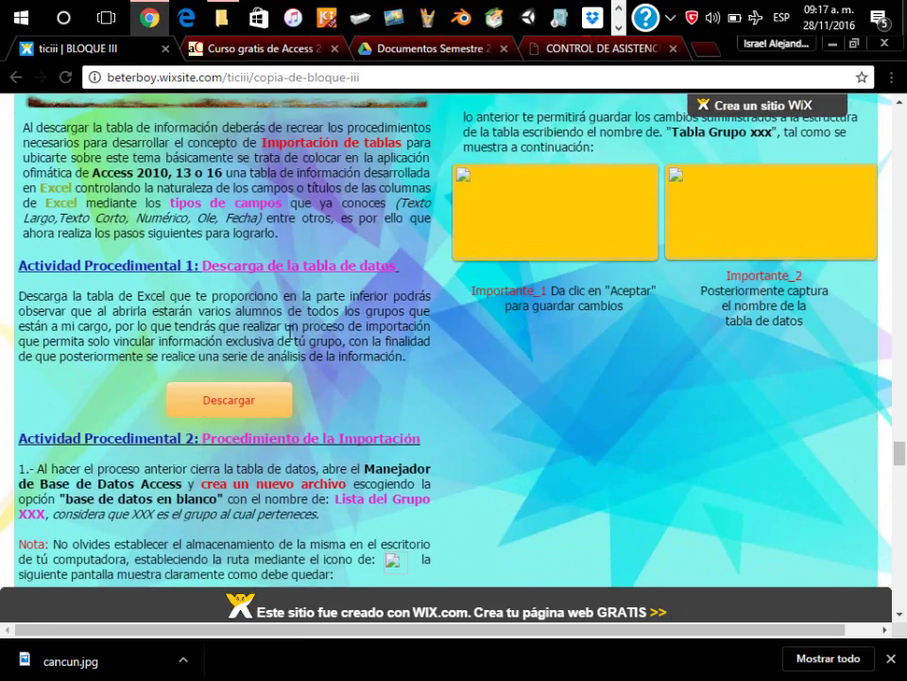
scroll(304, 271, "down", 10)
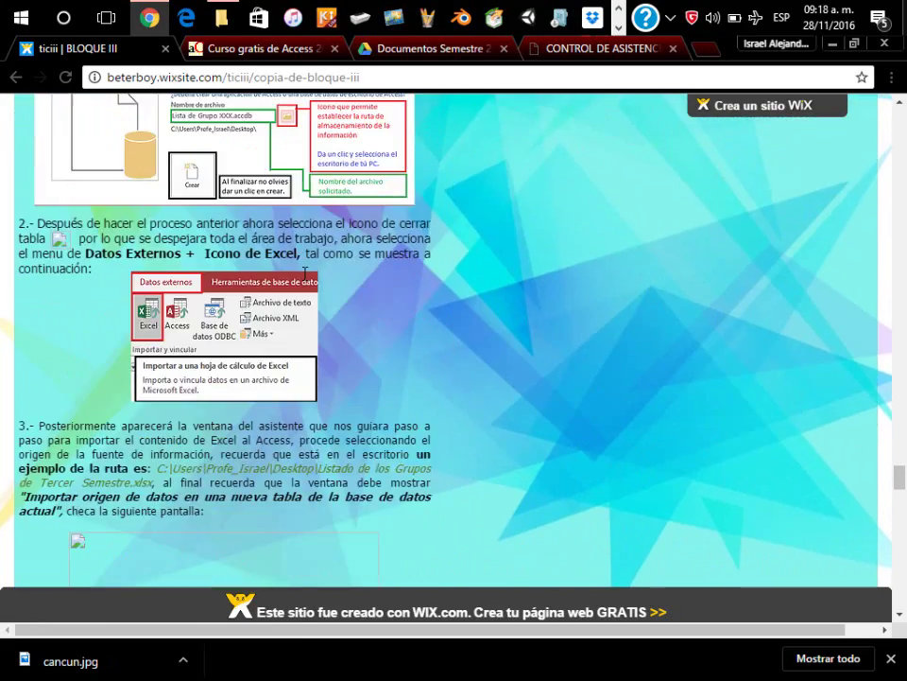
scroll(304, 274, "down", 6)
scroll(305, 274, "down", 1)
scroll(304, 283, "down", 3)
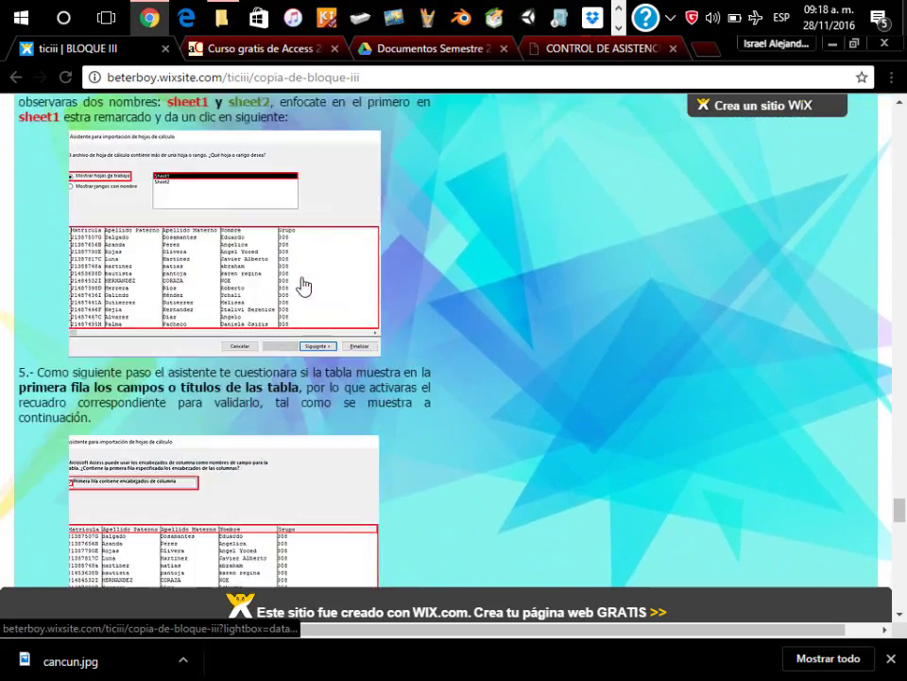
scroll(303, 284, "down", 2)
scroll(302, 288, "down", 6)
scroll(300, 289, "down", 4)
scroll(293, 295, "down", 6)
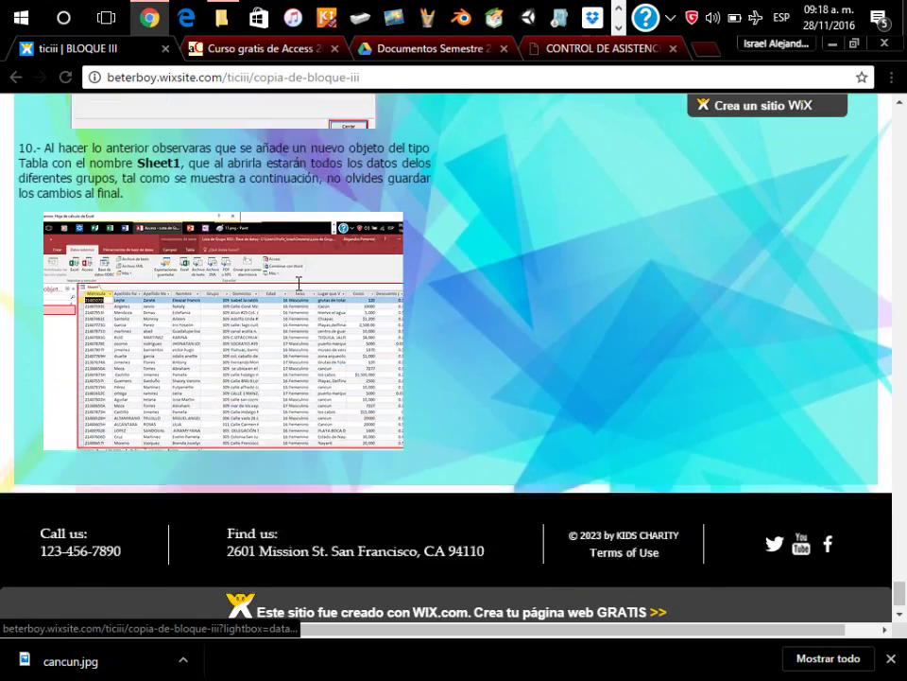
left_click(285, 303)
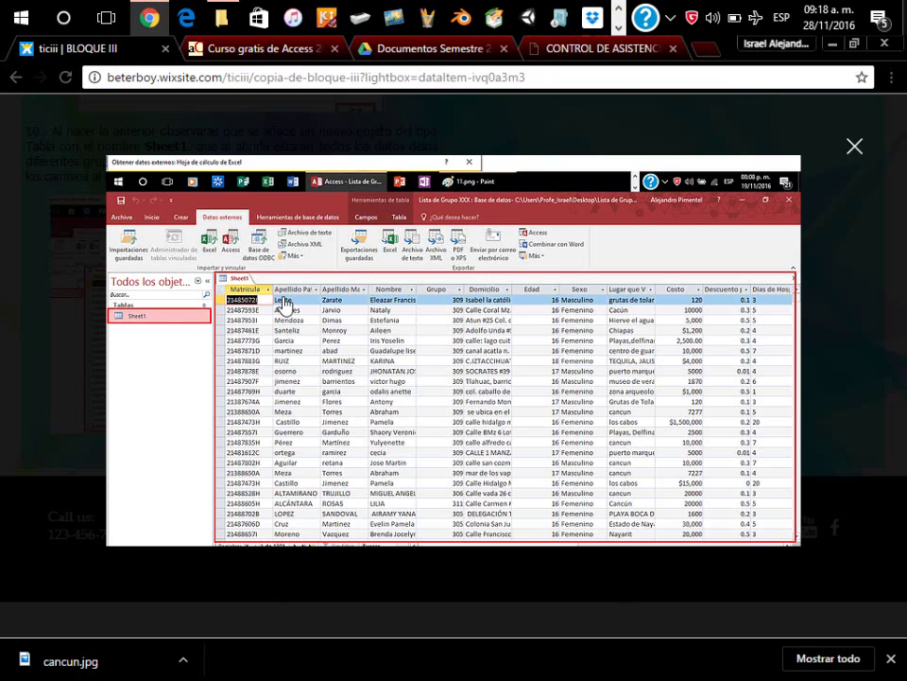
left_click(836, 161)
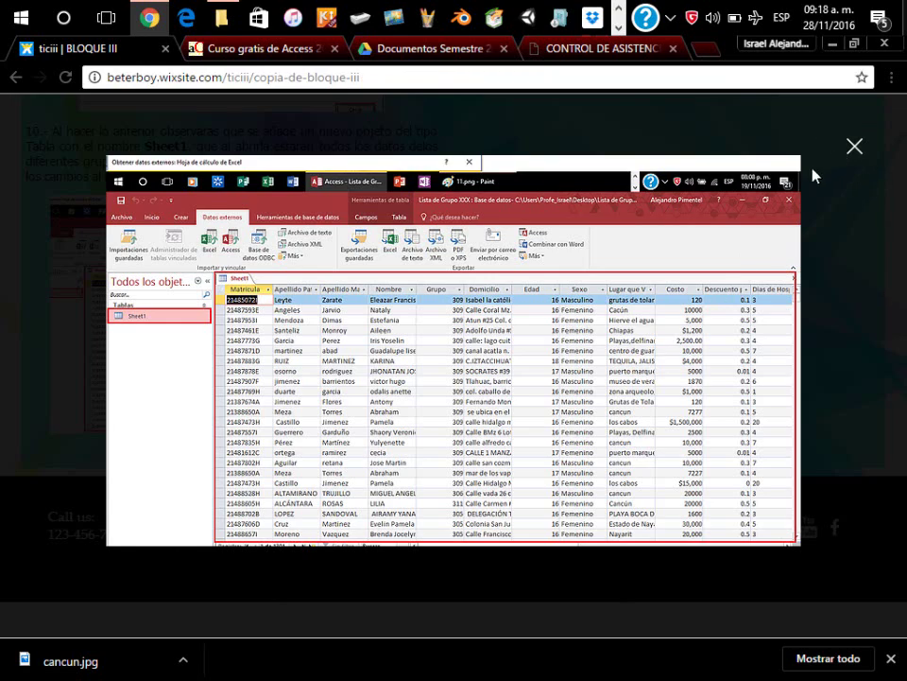
scroll(516, 343, "up", 2)
scroll(516, 343, "up", 5)
scroll(516, 343, "up", 5)
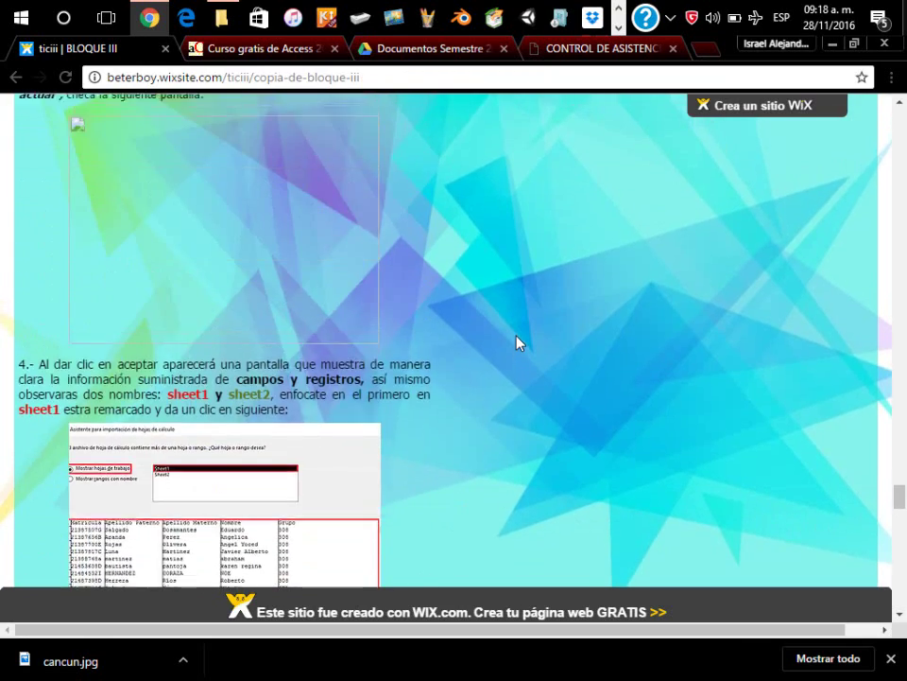
scroll(516, 343, "up", 5)
scroll(516, 343, "up", 5)
scroll(516, 343, "up", 4)
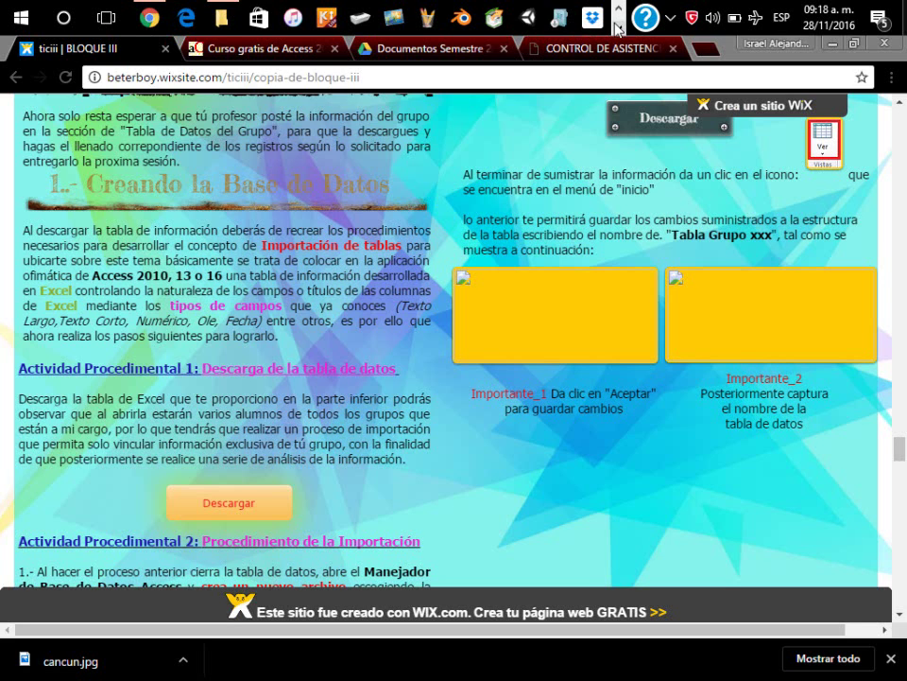
Download 'Listado de los Grupos de Tercer Semestre (6).xlsx' and open it in Excel
left_click(217, 502)
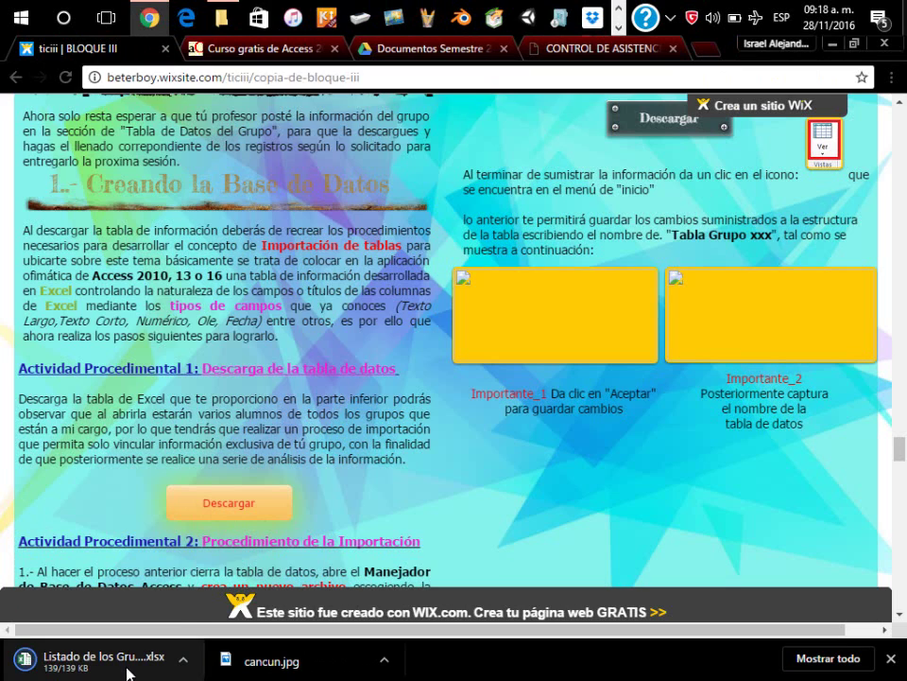
left_click(126, 672)
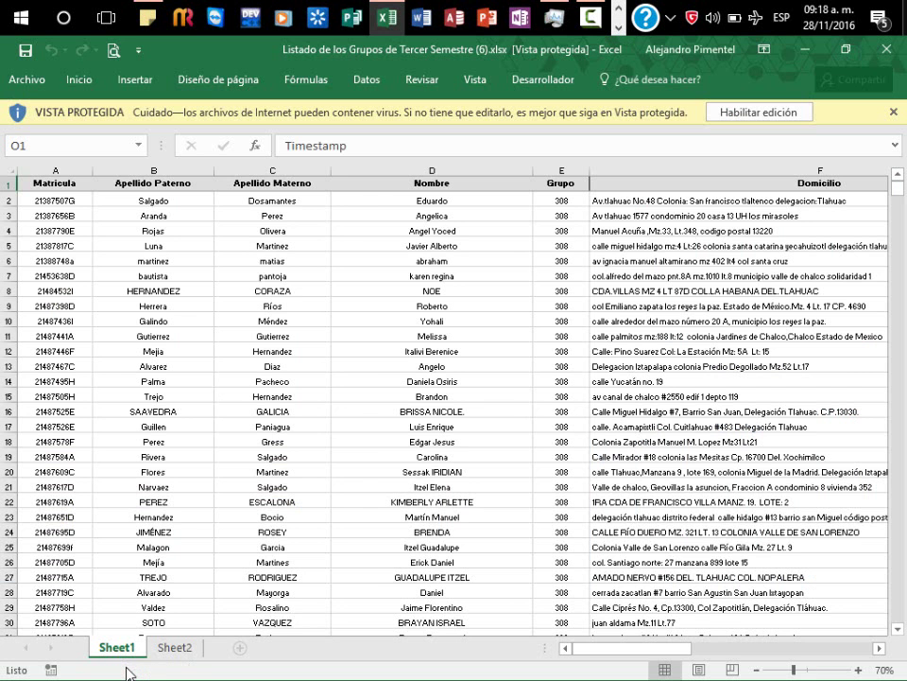
Enable editing and zoom in so the group list's student rows are readable
left_click(744, 115)
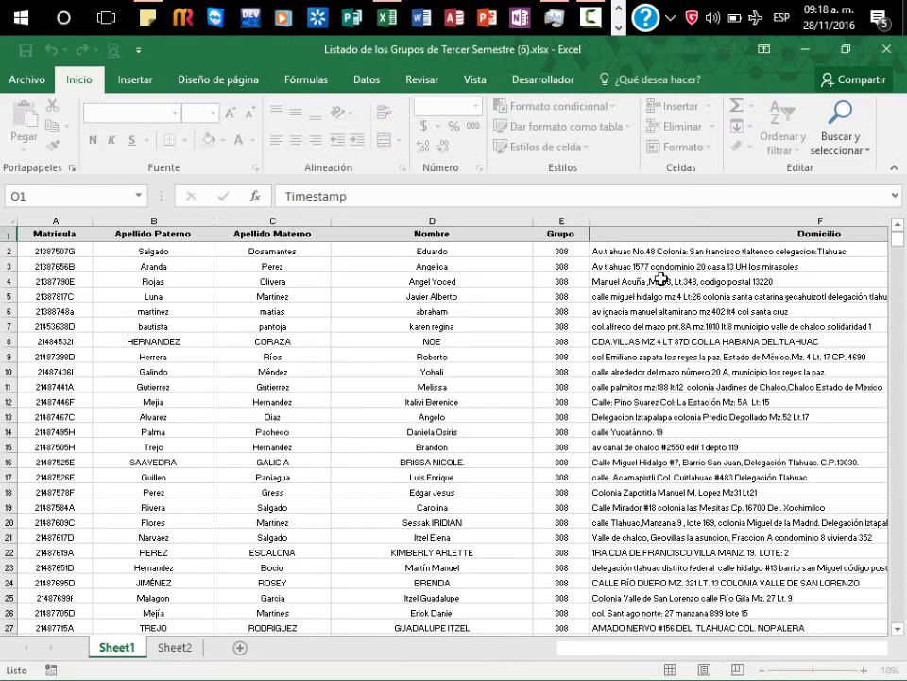
left_click(564, 255)
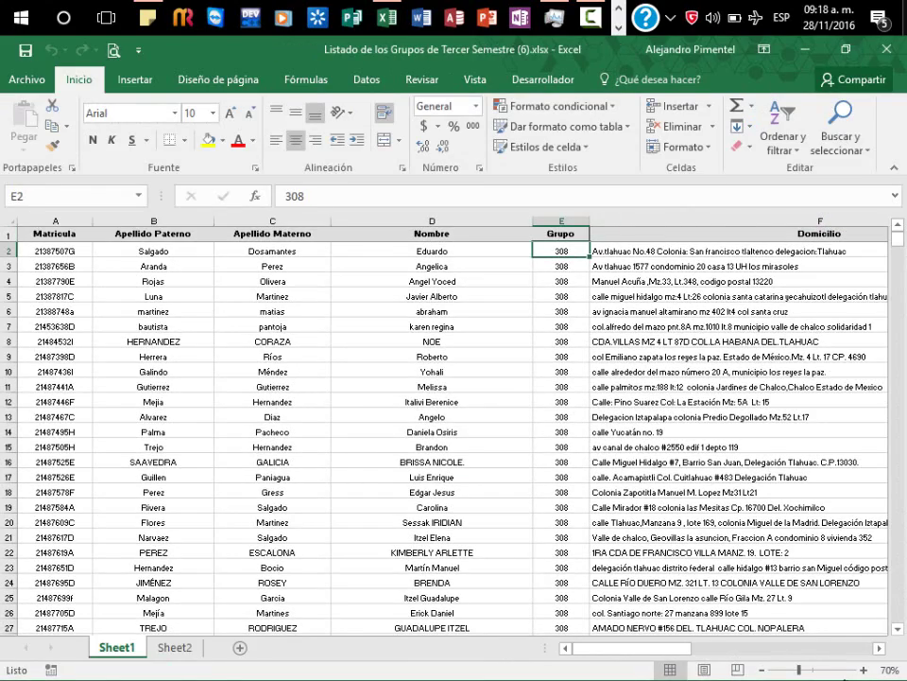
left_click(811, 671)
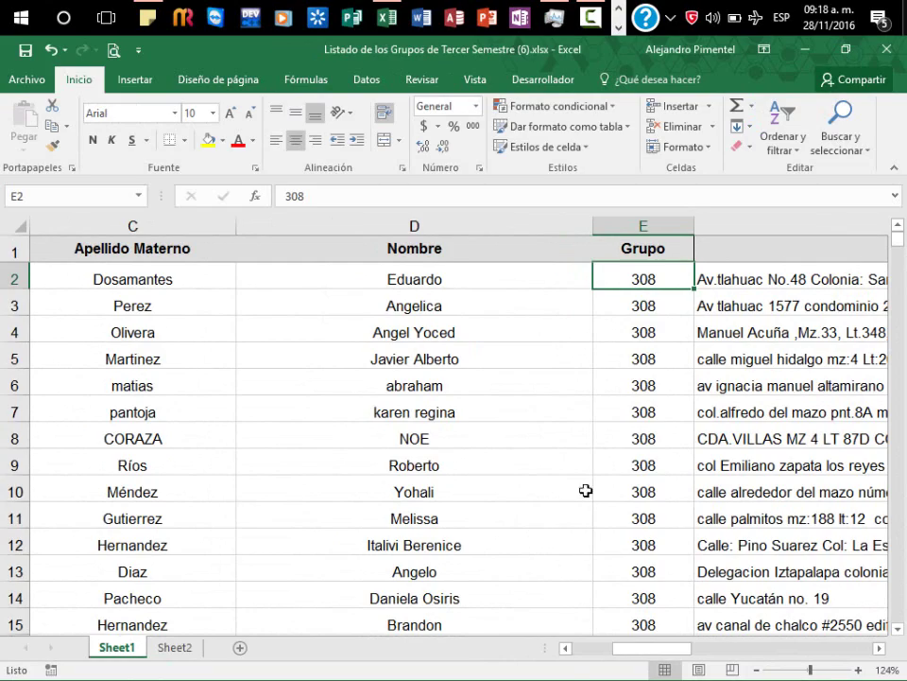
Review the student list down the Grupo column, then close the workbook
scroll(615, 482, "down", 4)
scroll(614, 483, "down", 16)
scroll(610, 486, "down", 18)
scroll(606, 488, "down", 16)
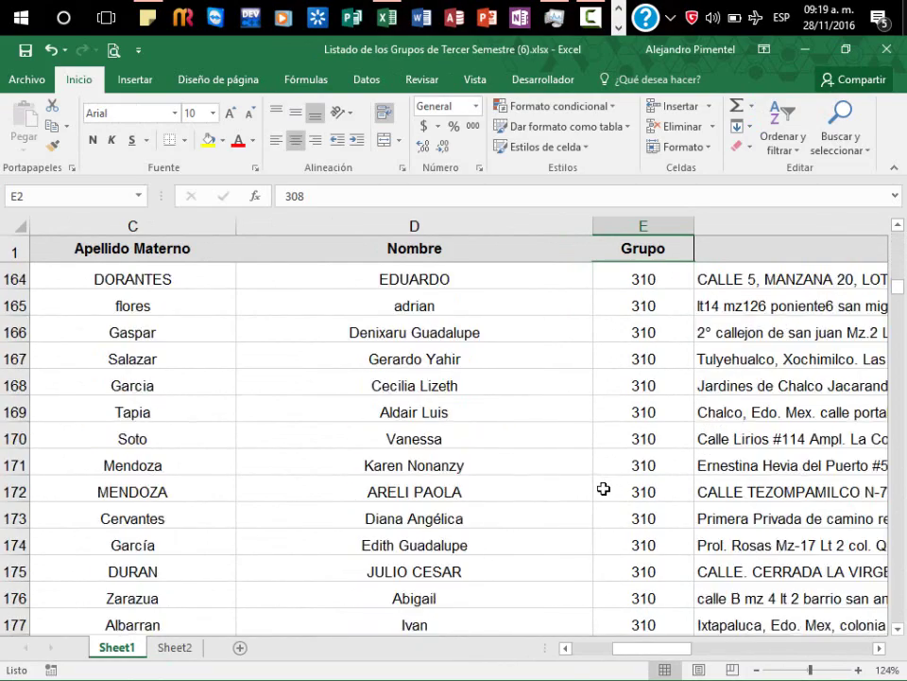
scroll(603, 489, "down", 7)
scroll(598, 490, "down", 20)
scroll(594, 493, "down", 8)
scroll(590, 493, "down", 16)
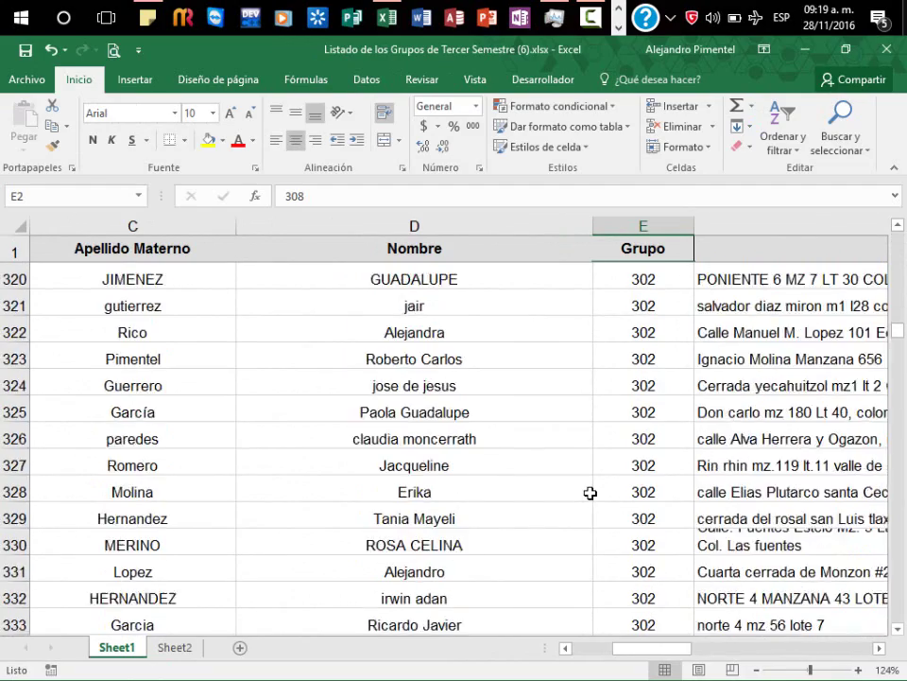
scroll(587, 493, "down", 20)
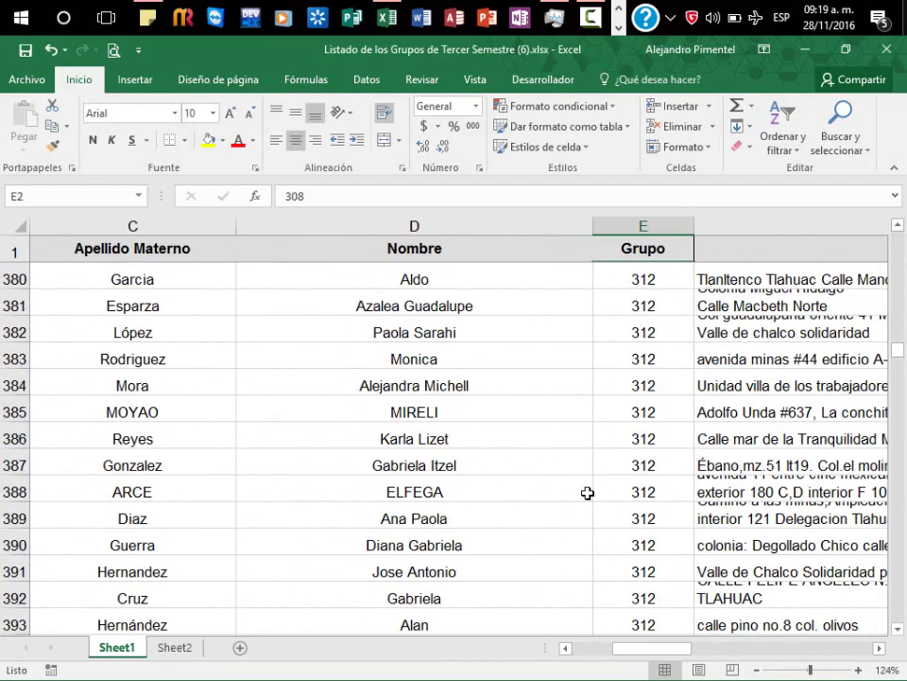
scroll(587, 493, "up", 2)
scroll(586, 492, "up", 8)
scroll(587, 492, "up", 12)
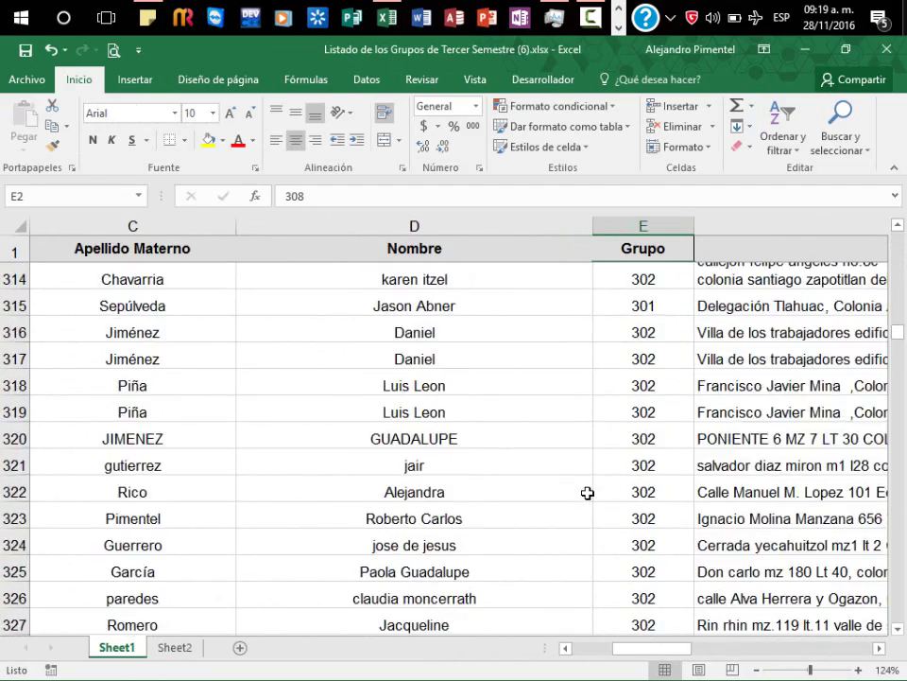
scroll(587, 493, "up", 16)
scroll(587, 492, "up", 20)
scroll(587, 492, "up", 12)
scroll(587, 493, "up", 20)
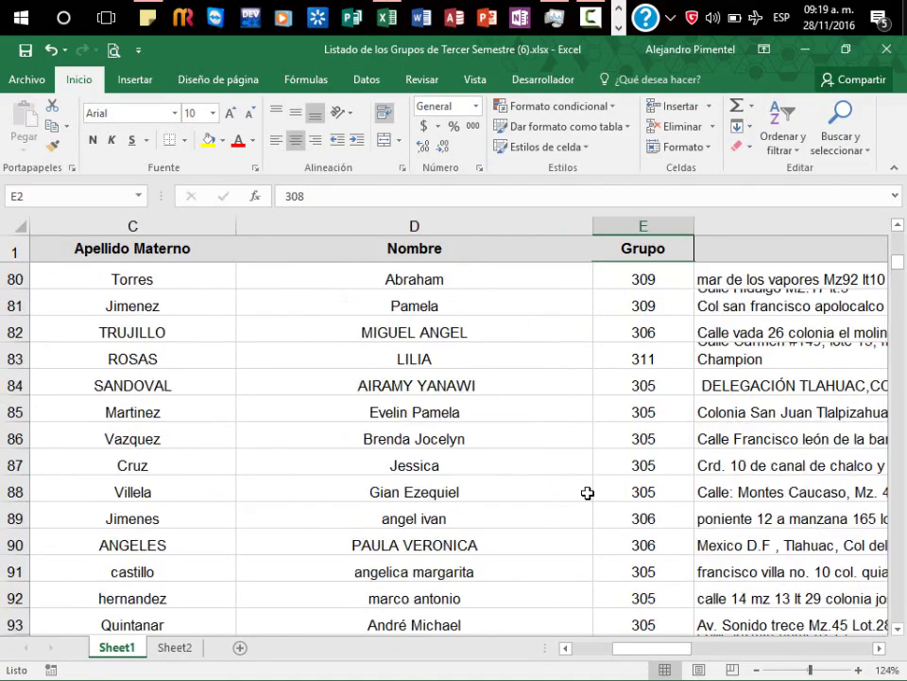
scroll(587, 492, "up", 12)
left_click(901, 50)
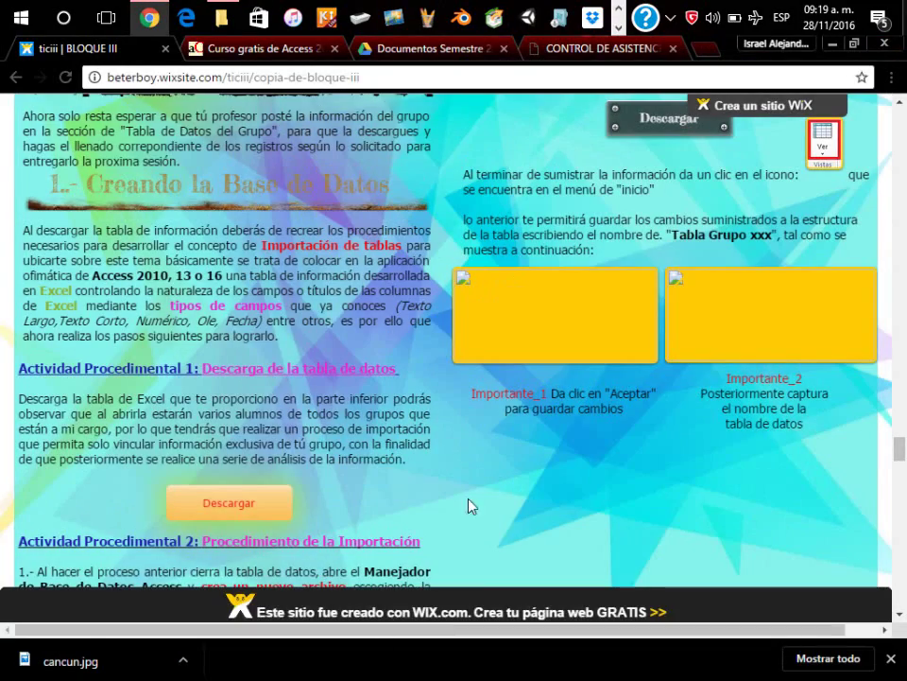
Launch Microsoft Access from the taskbar's Office shortcuts
left_click(619, 28)
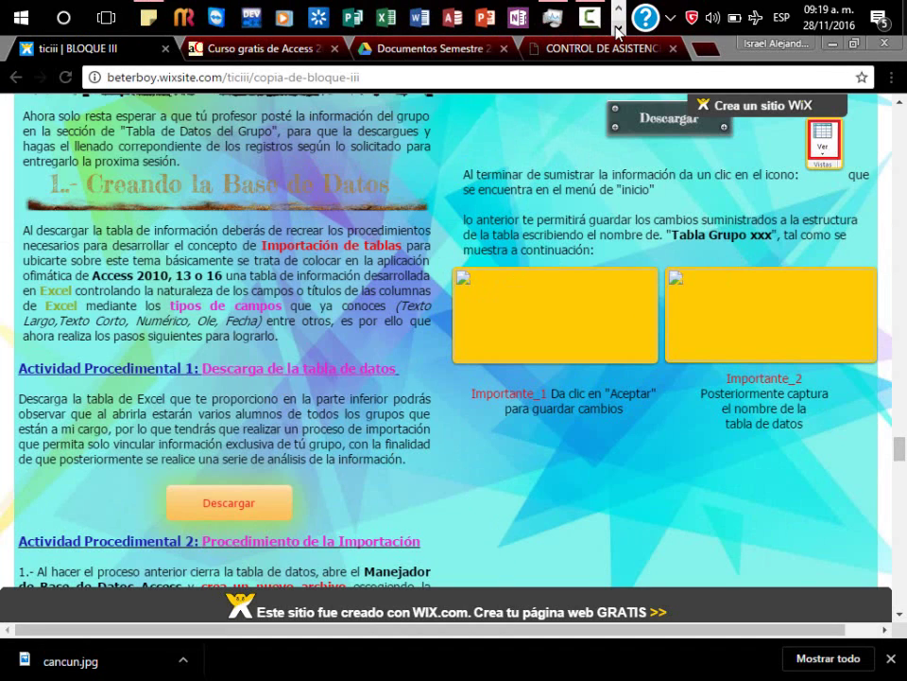
left_click(447, 20)
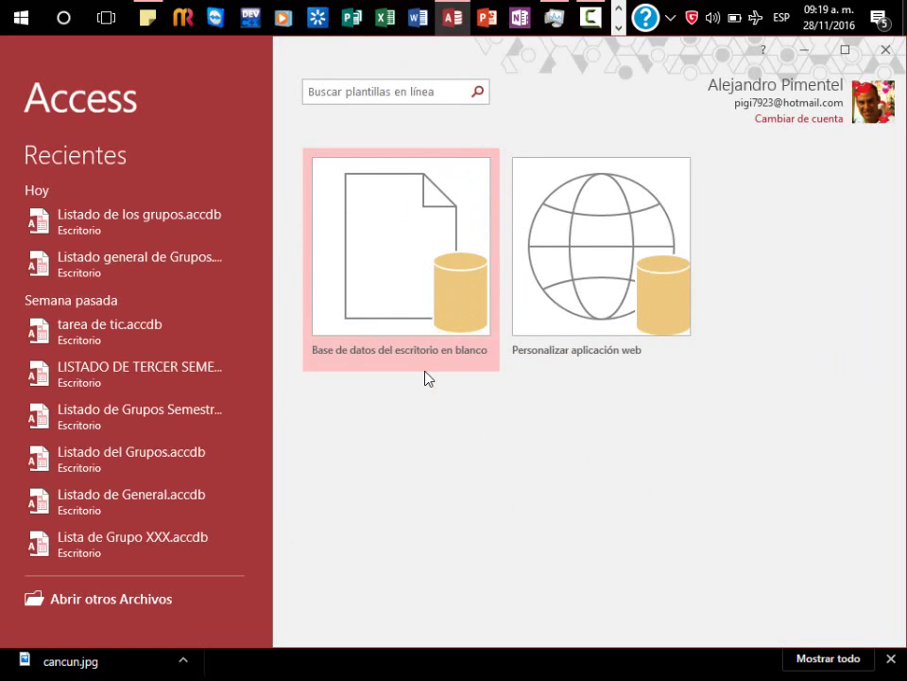
Create a blank desktop database named 'Lista de Grupos' saved to the Desktop (Escritorio)
left_click(419, 308)
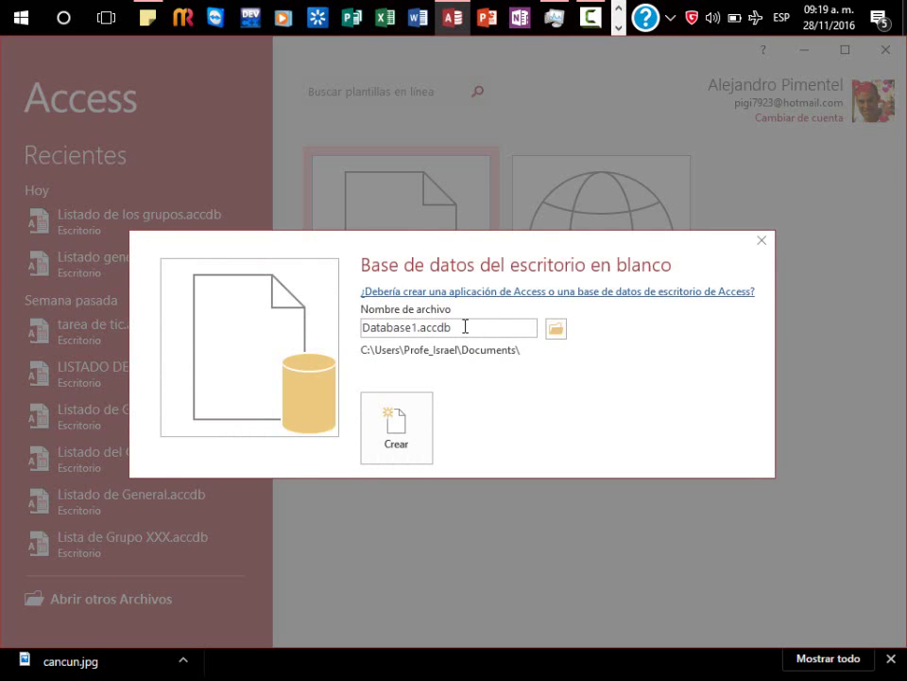
key("ctrl+a")
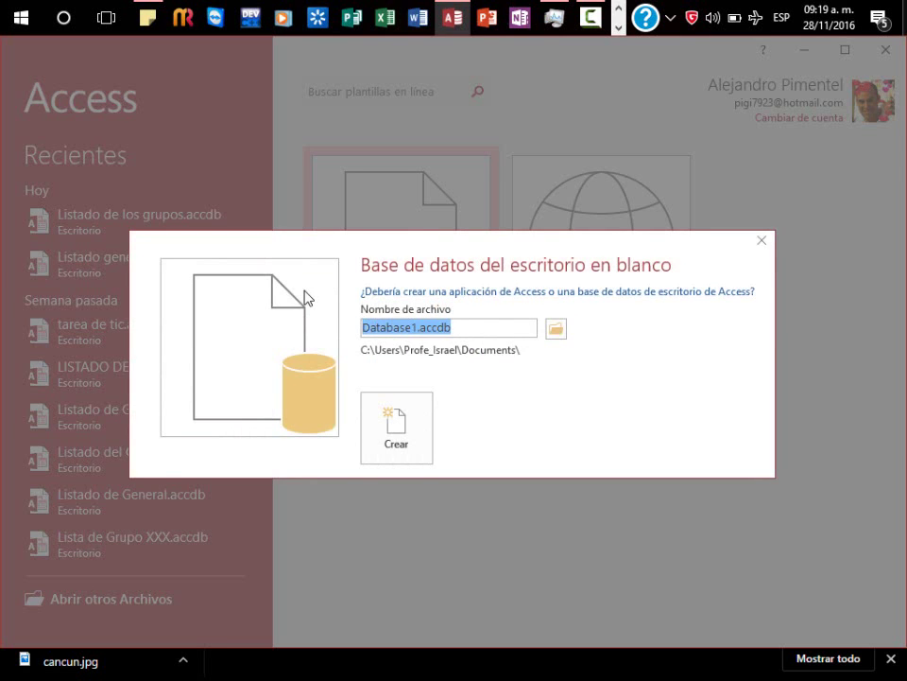
type("T")
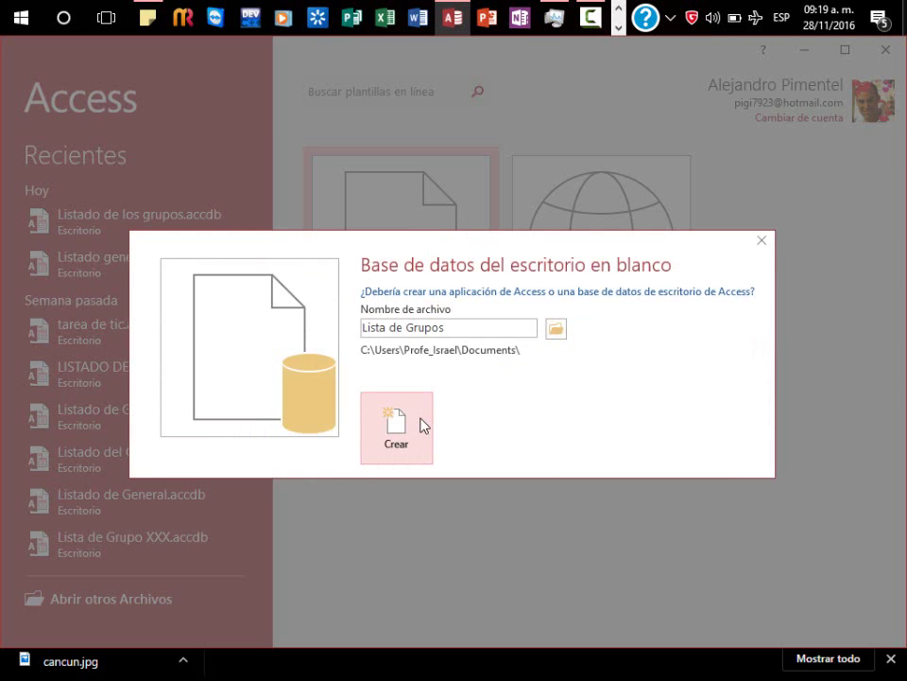
left_click(558, 329)
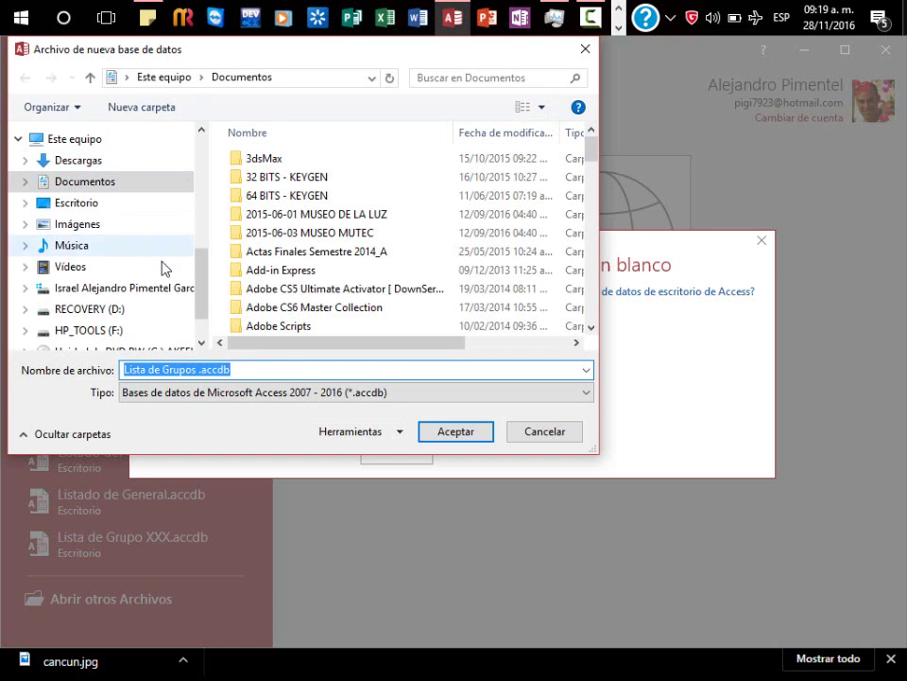
scroll(149, 206, "up", 5)
scroll(216, 163, "up", 1)
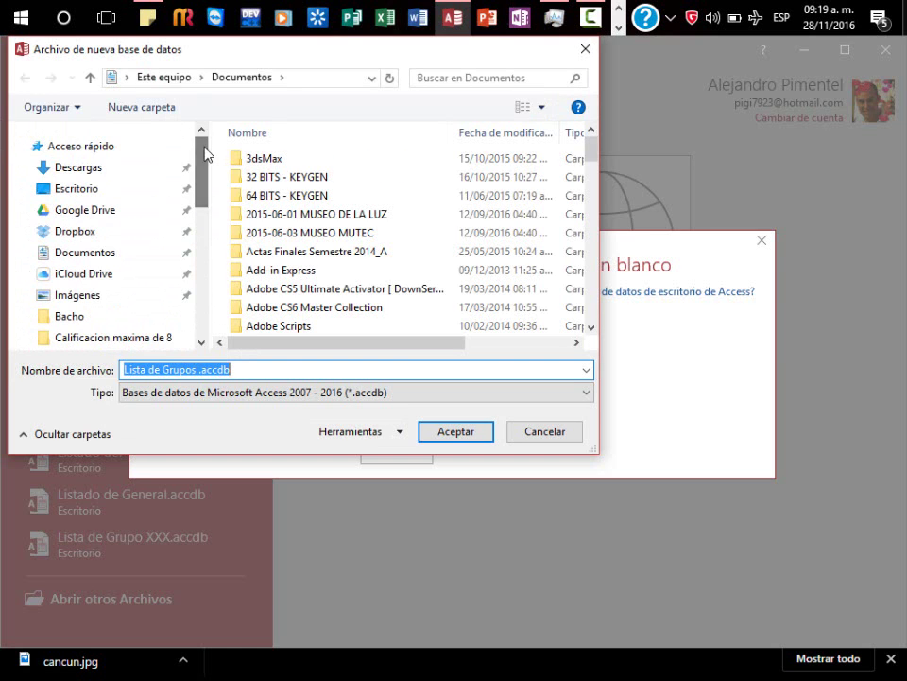
left_click(66, 189)
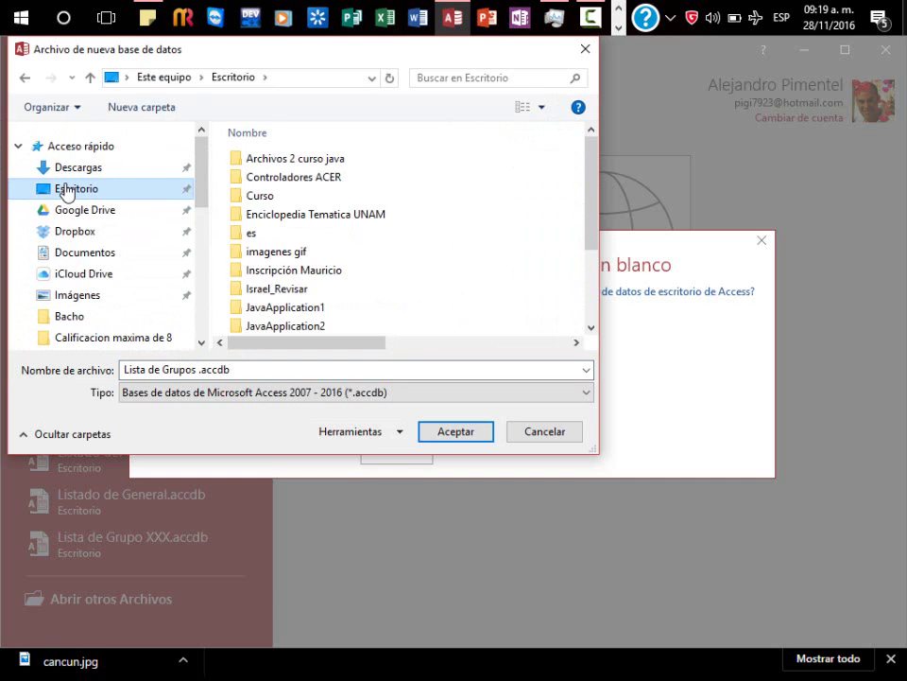
left_click(443, 436)
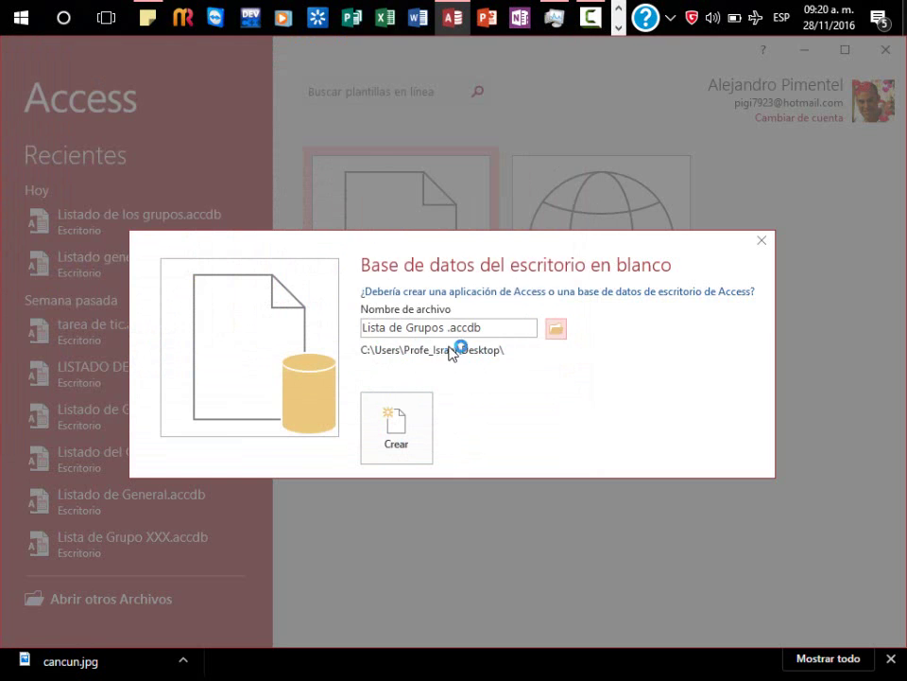
left_click(398, 437)
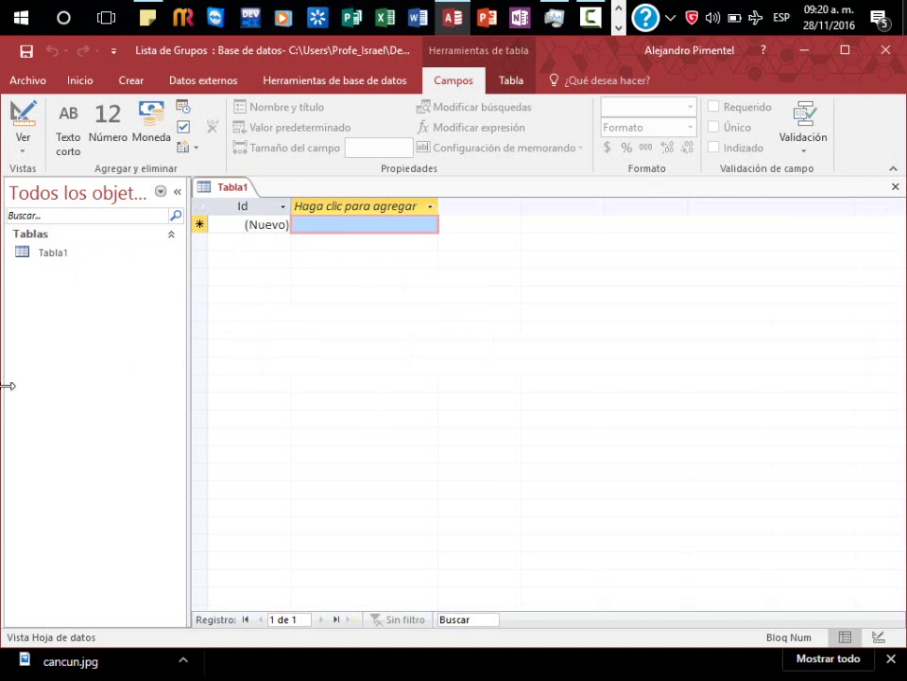
Close the unsaved Tabla1 and show the Datos externos import options
left_click(897, 191)
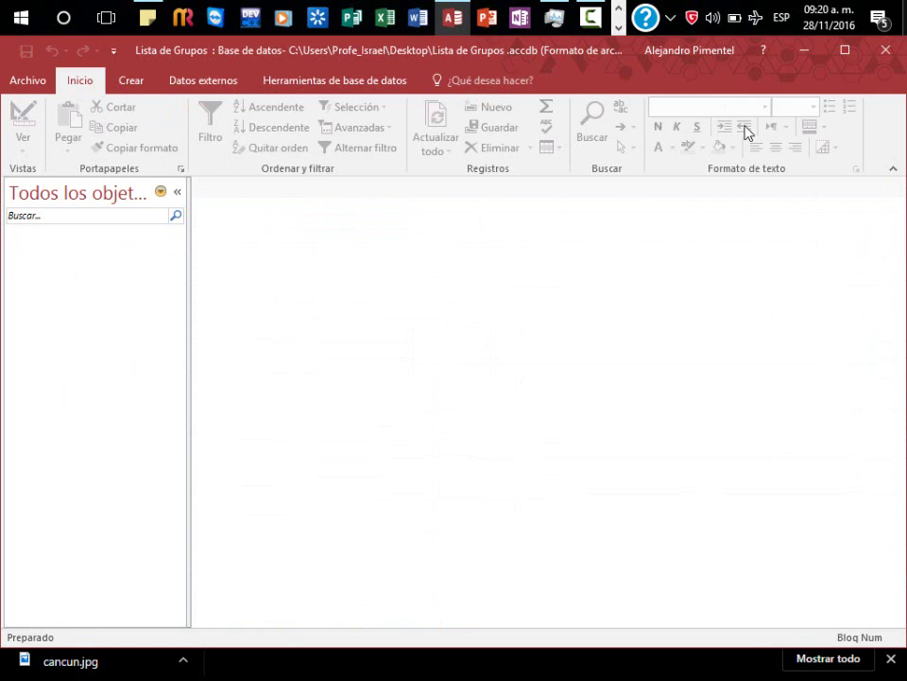
left_click(216, 85)
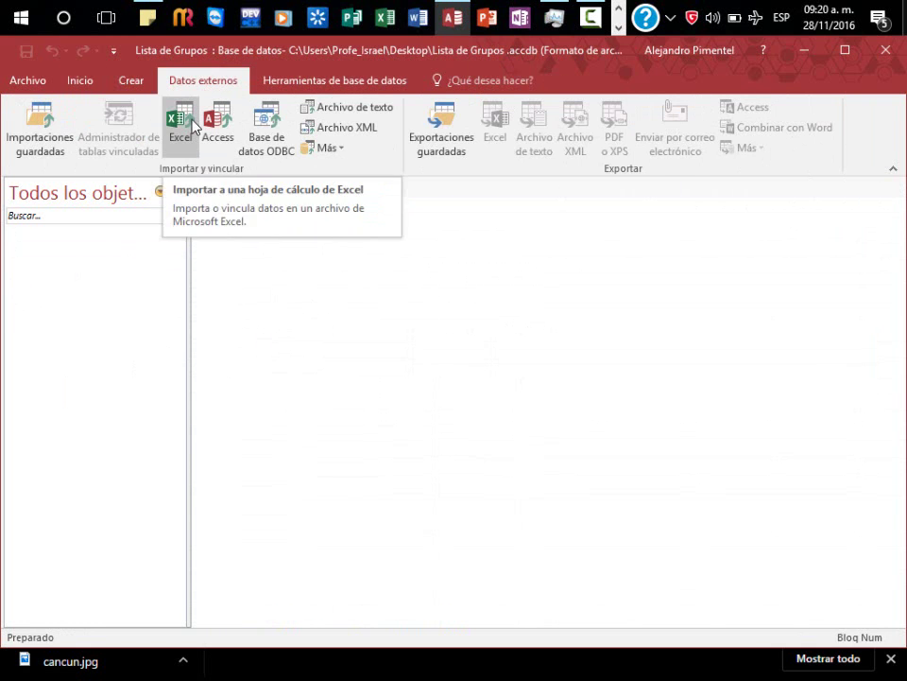
Start an Excel spreadsheet import and browse for the source workbook
left_click(194, 124)
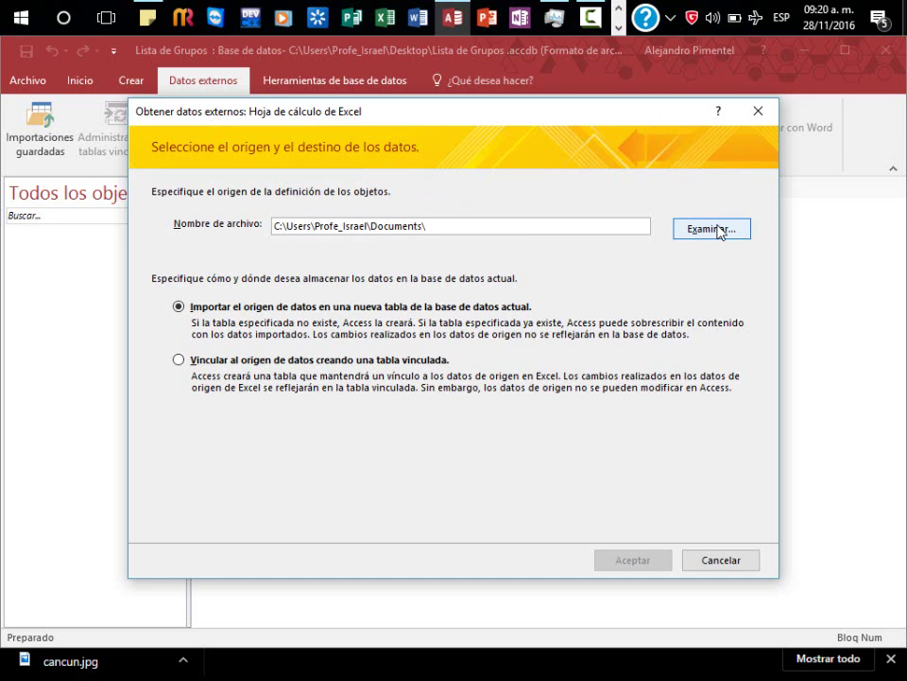
left_click(716, 229)
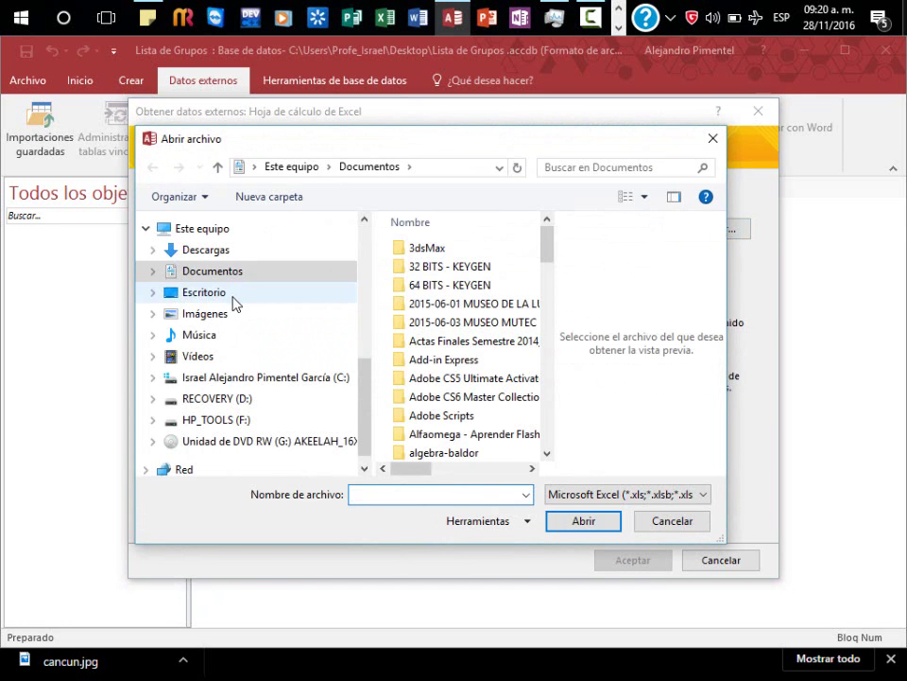
Choose 'Listado de los Grupos de Tercer Semestre.xlsx' from the Desktop as the import file
left_click(204, 292)
left_click_drag(547, 273, 549, 431)
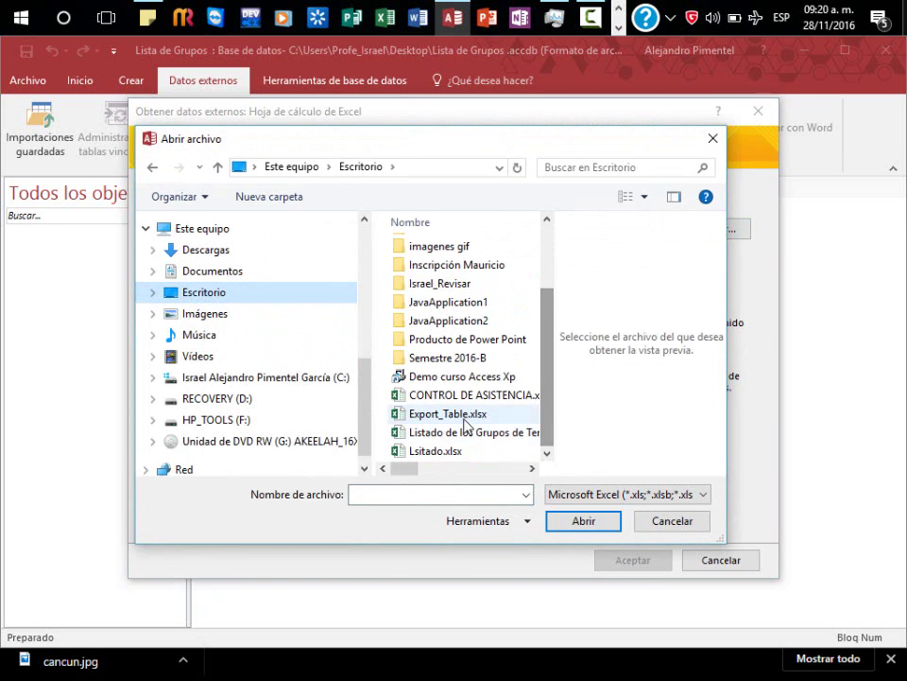
left_click(433, 434)
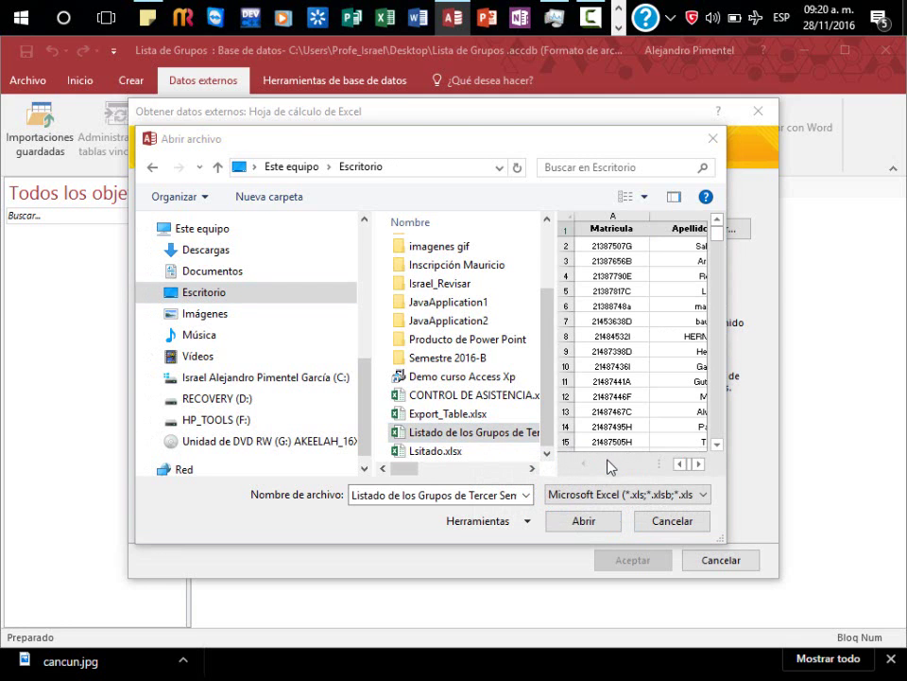
left_click(614, 469)
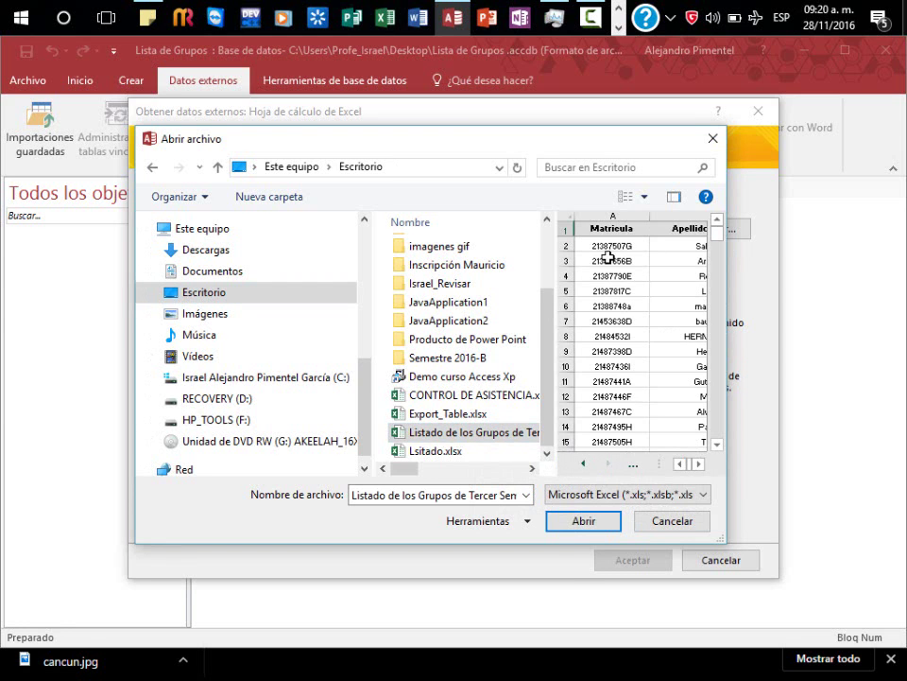
left_click(610, 529)
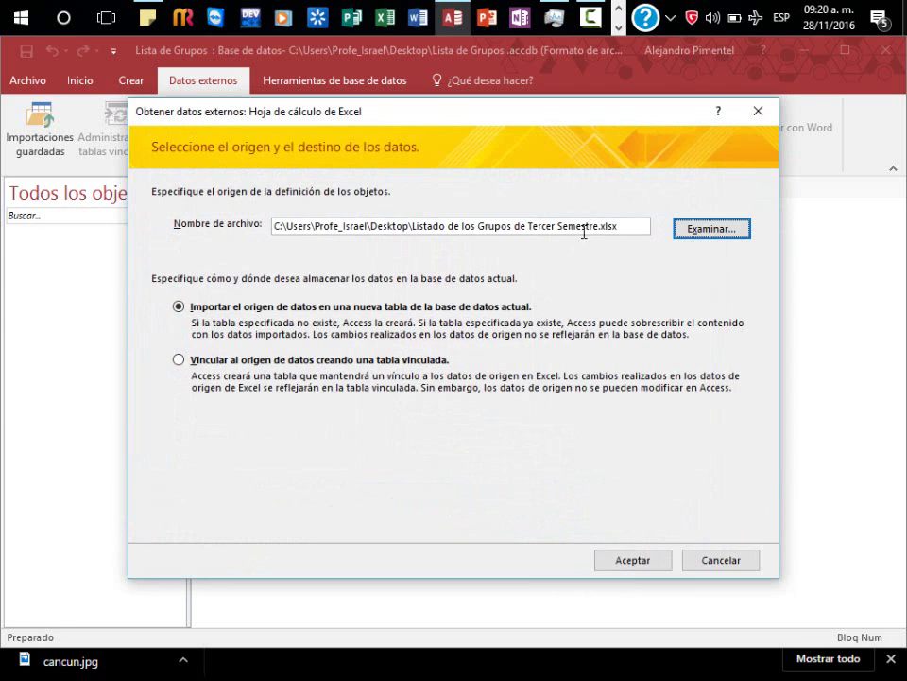
Import the workbook into a new table, advancing to the Sheet1/Sheet2 selection with Sheet1 previewed
left_click_drag(621, 225, 224, 223)
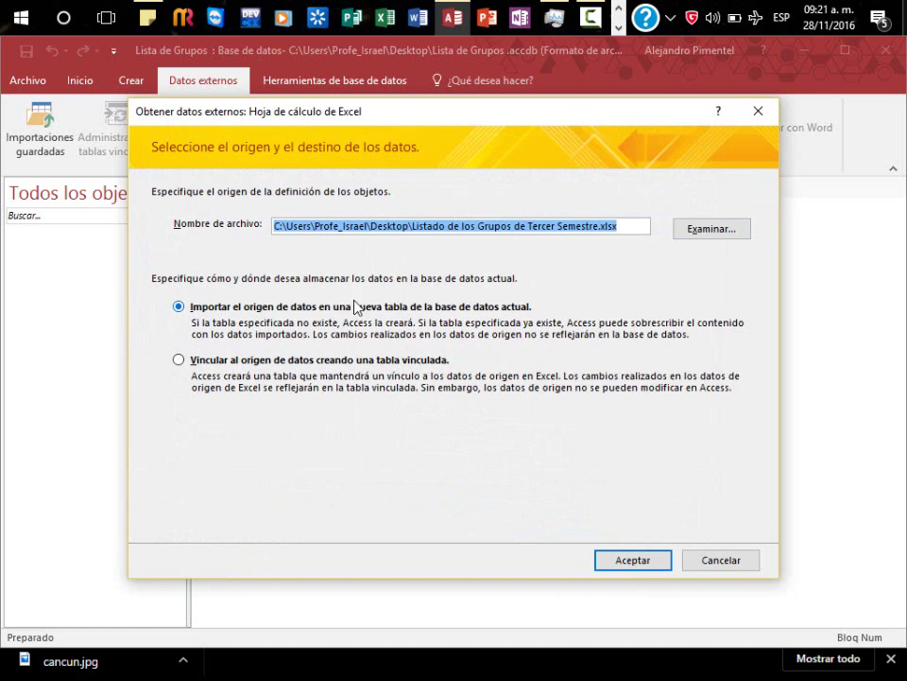
left_click(204, 365)
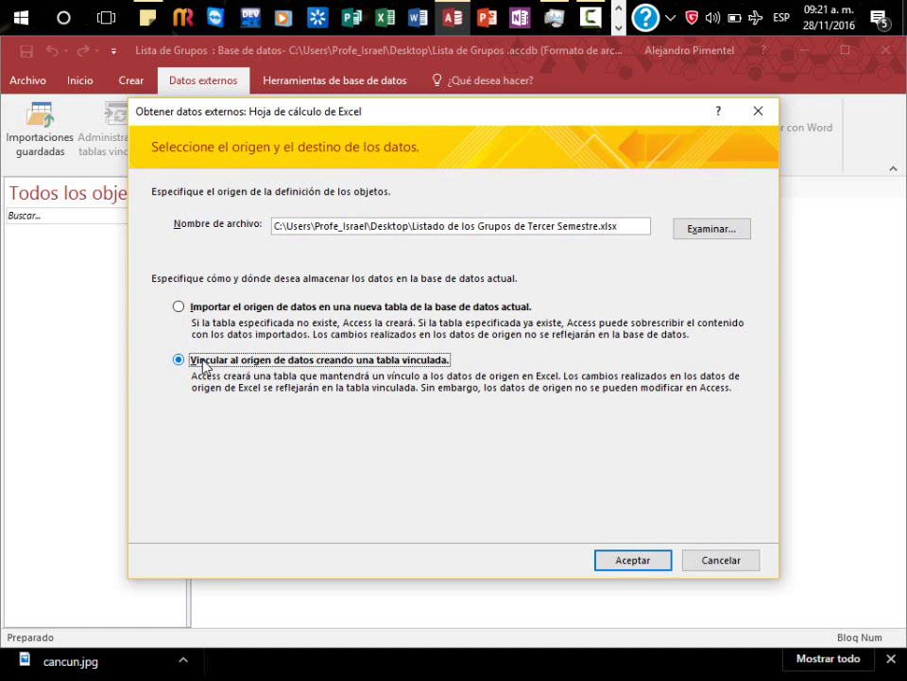
left_click(178, 306)
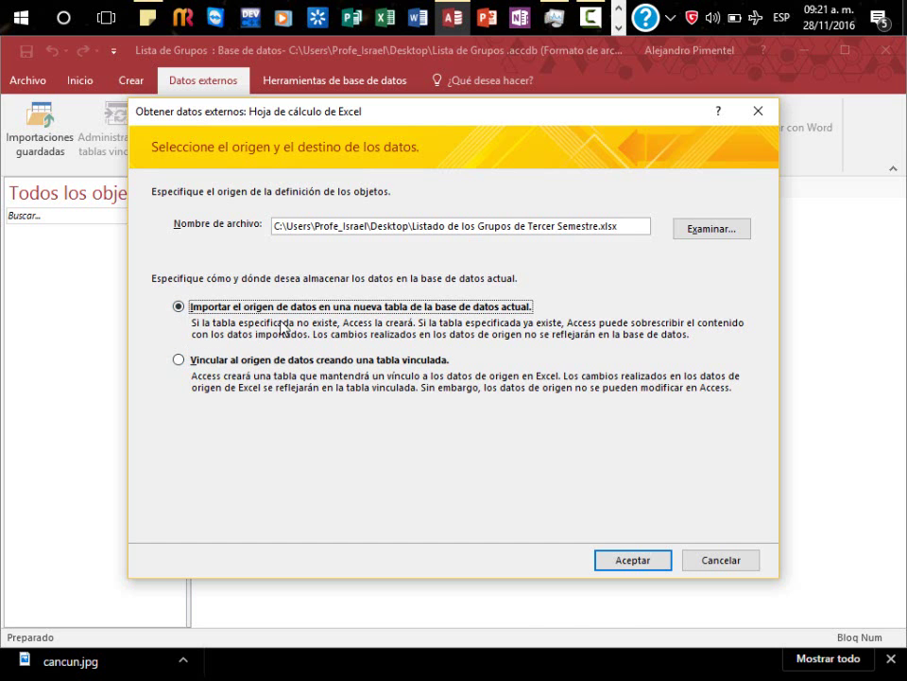
left_click(633, 559)
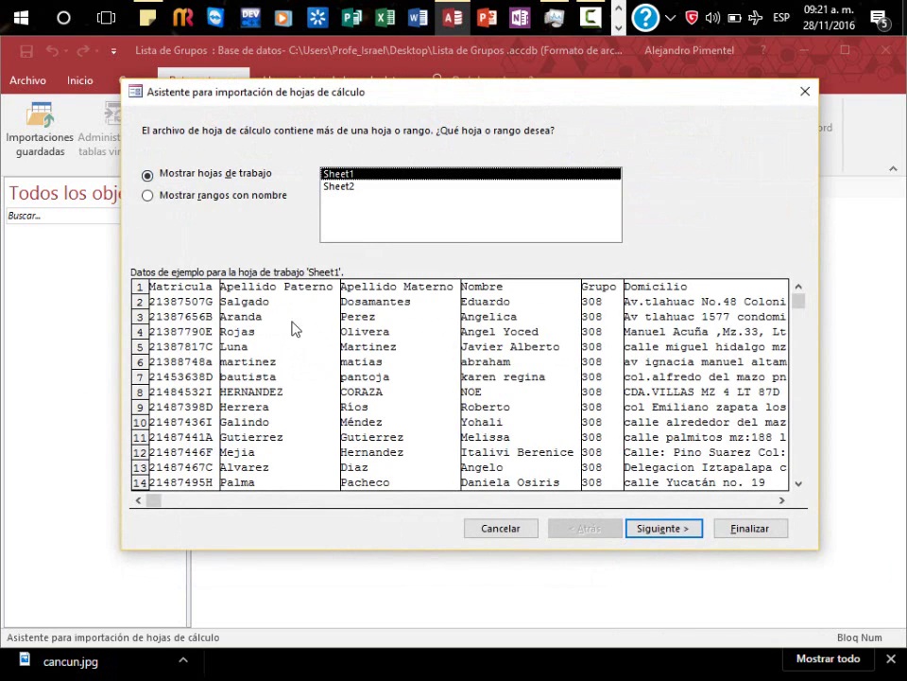
Preview Sheet2, then pick Sheet1 as the worksheet to import and advance
left_click(346, 188)
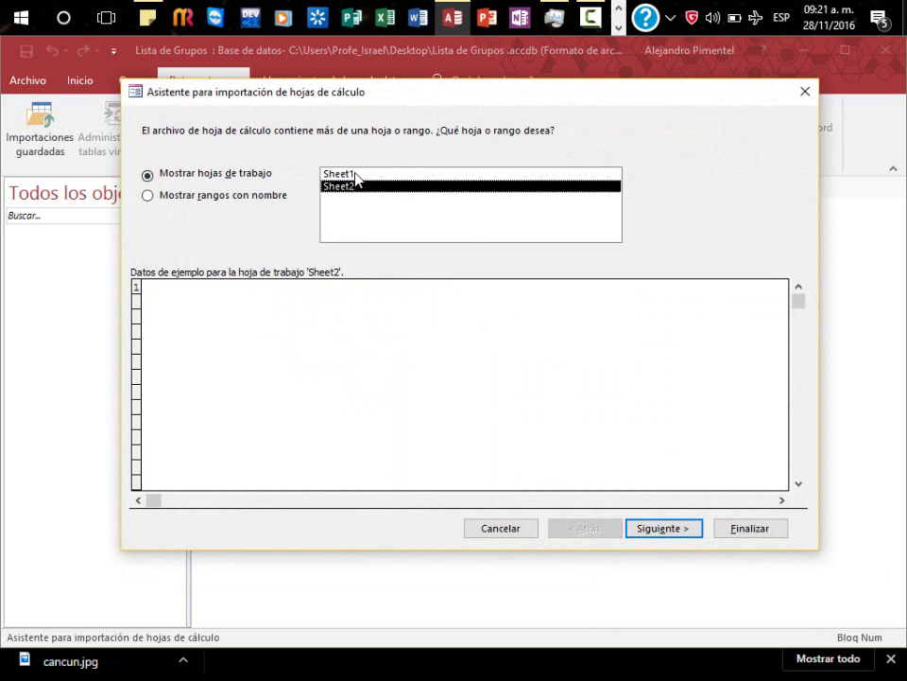
left_click(355, 175)
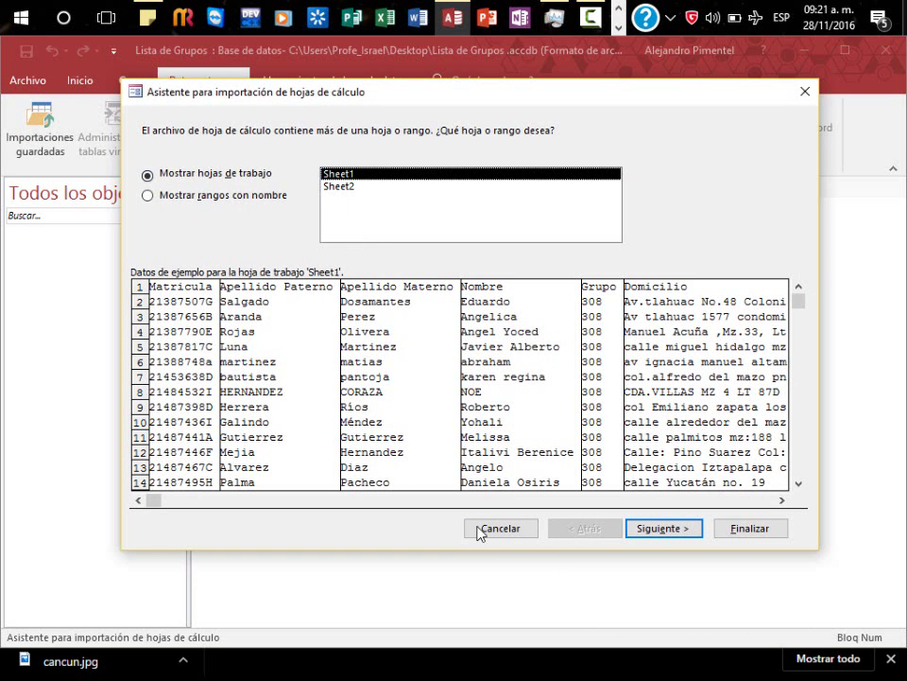
left_click(666, 530)
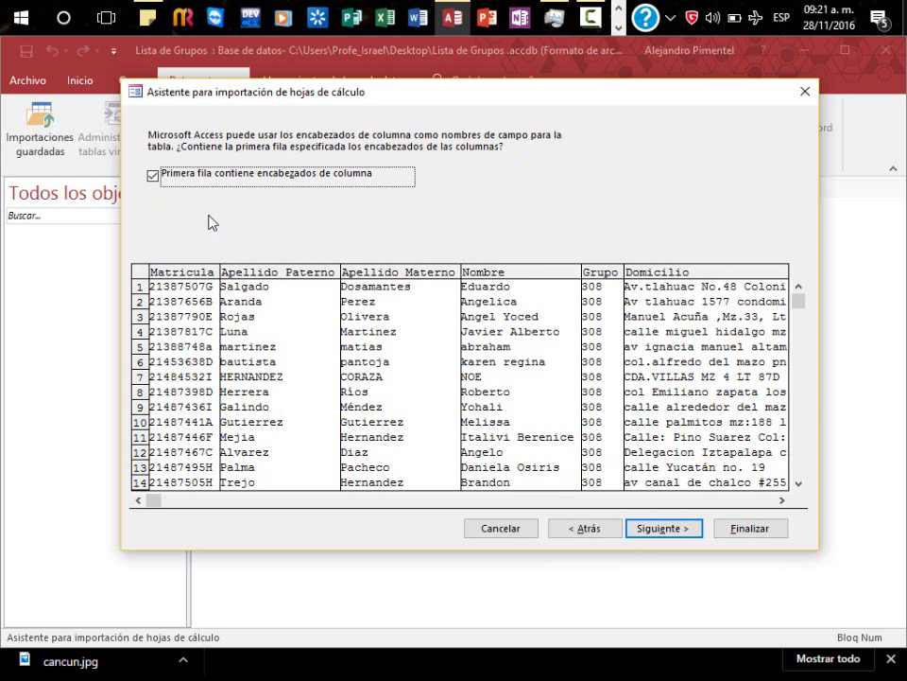
Toggle 'Primera fila contiene encabezados de columna' off and back on, then continue to field options
left_click(152, 177)
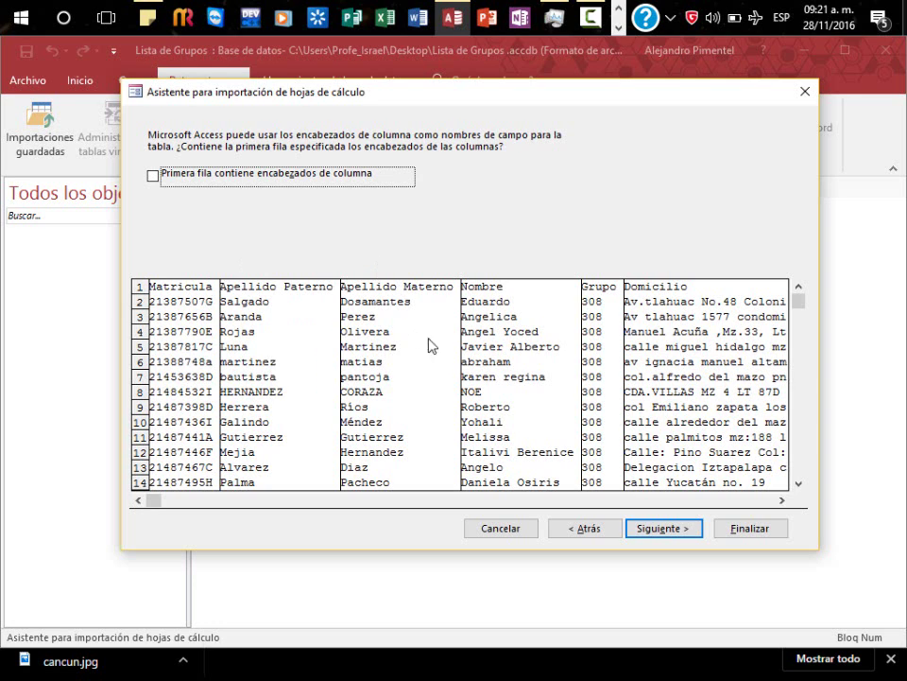
left_click(154, 175)
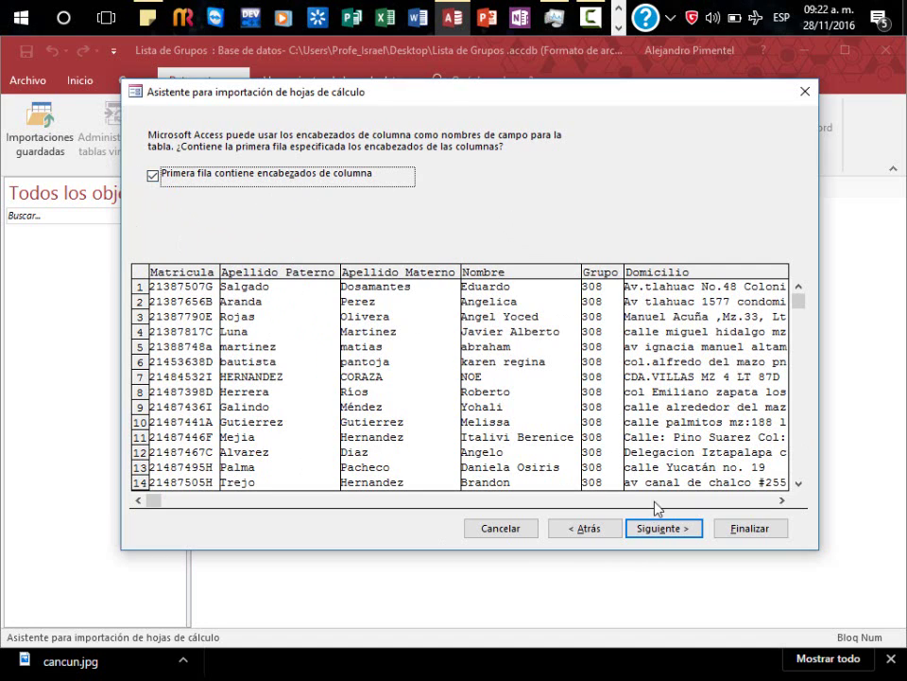
left_click(692, 529)
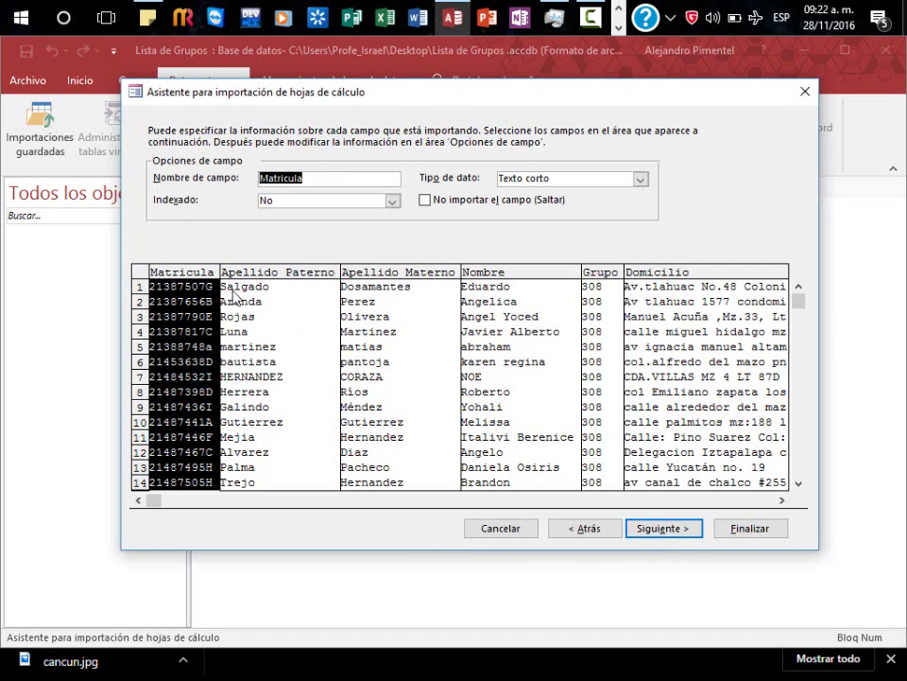
left_click(109, 314)
Read the tutorial's step 6 field-type rules in Chrome, then return to the Access wizard
key("alt+Tab")
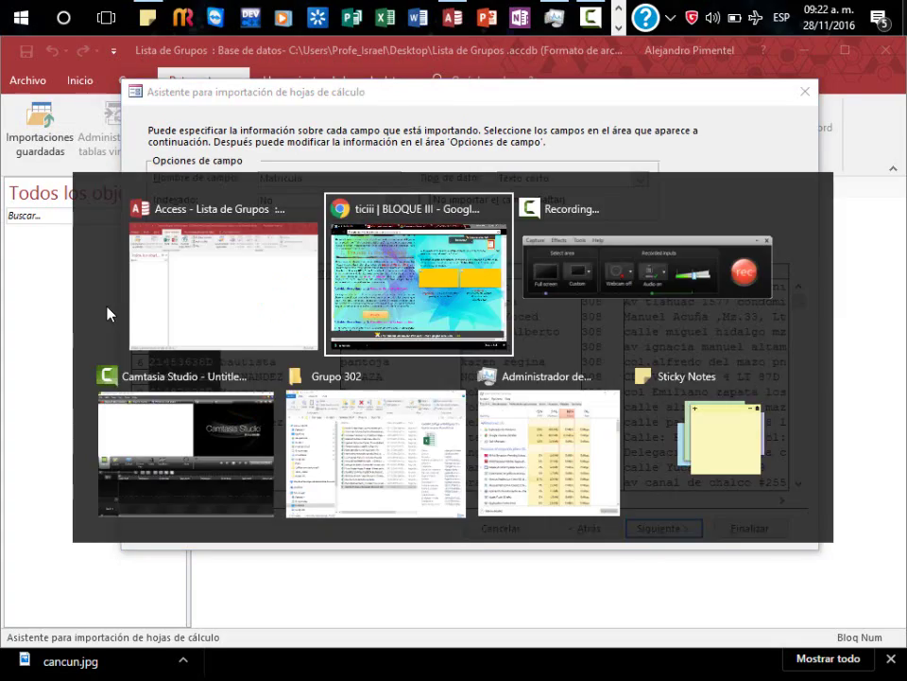
scroll(193, 335, "down", 5)
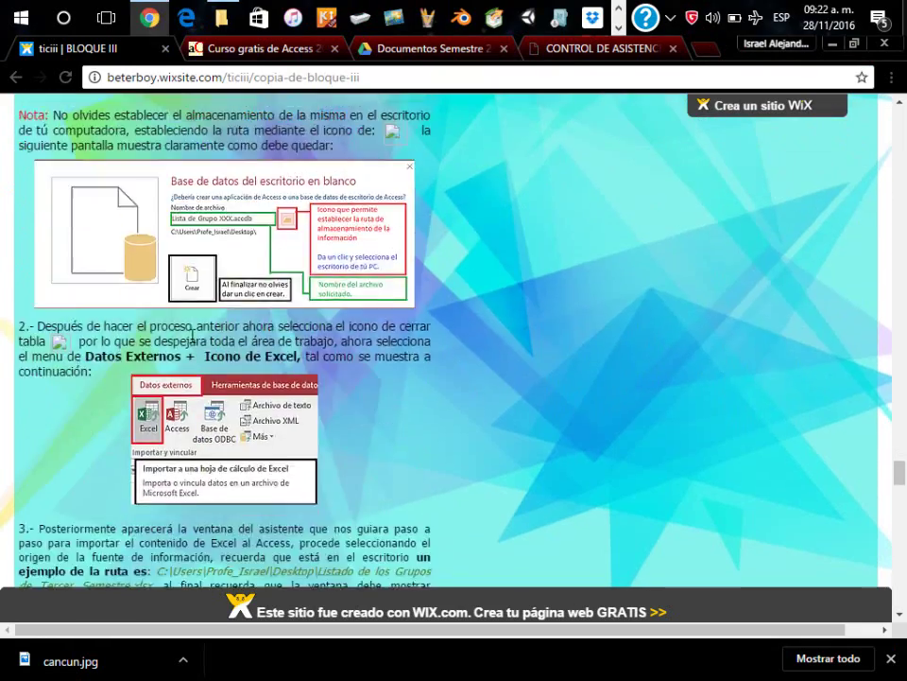
scroll(193, 336, "down", 5)
scroll(193, 336, "down", 5)
scroll(197, 343, "down", 4)
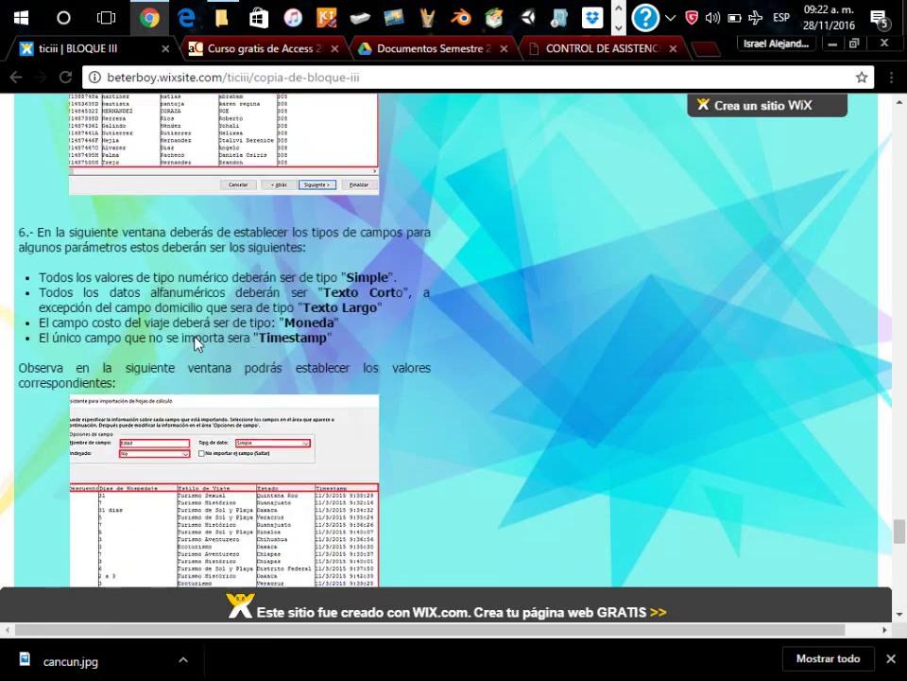
scroll(197, 344, "down", 2)
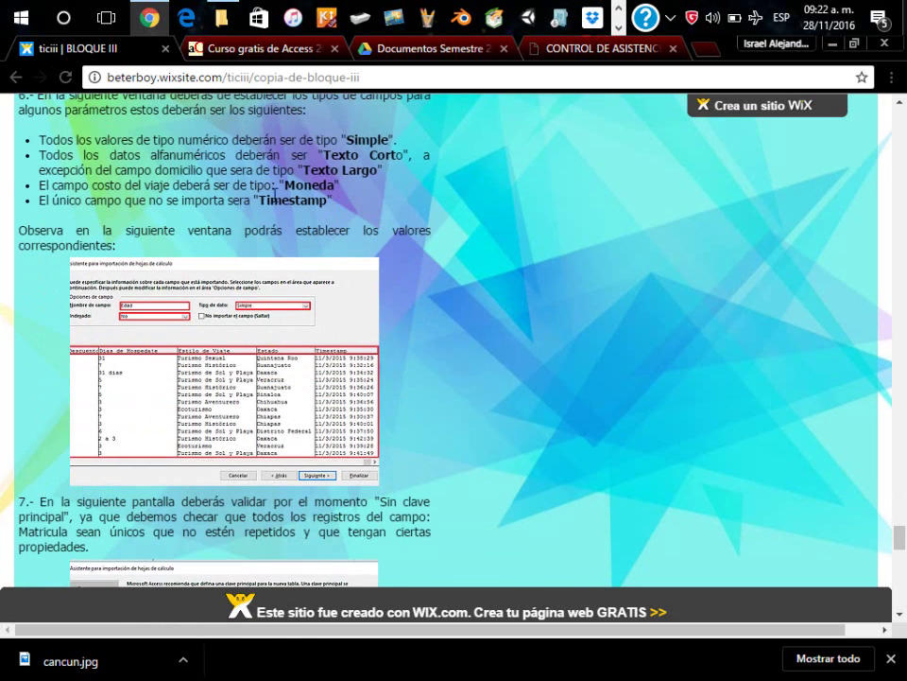
left_click_drag(41, 139, 336, 202)
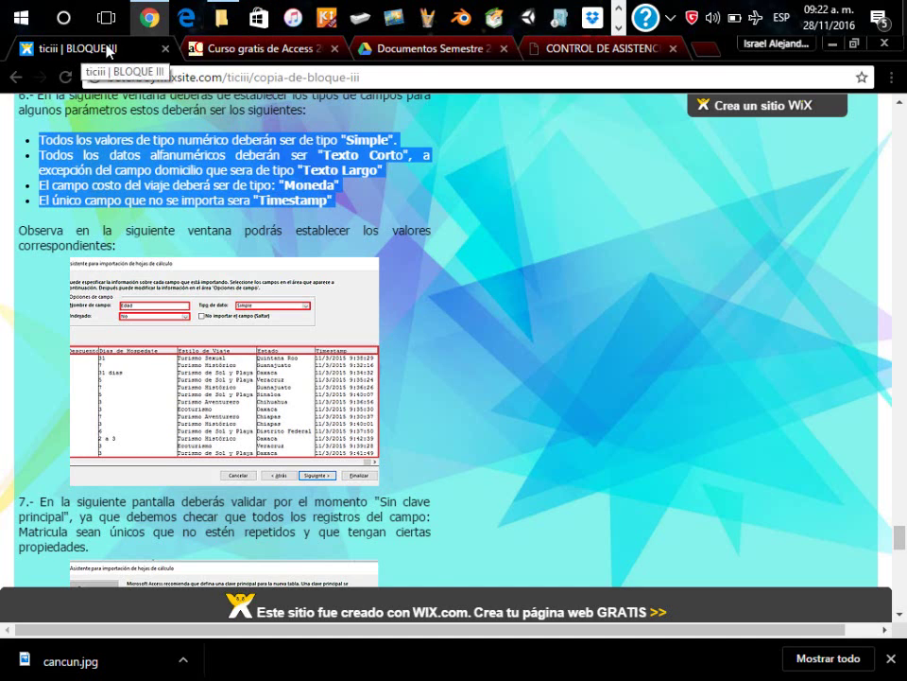
key("alt+Tab")
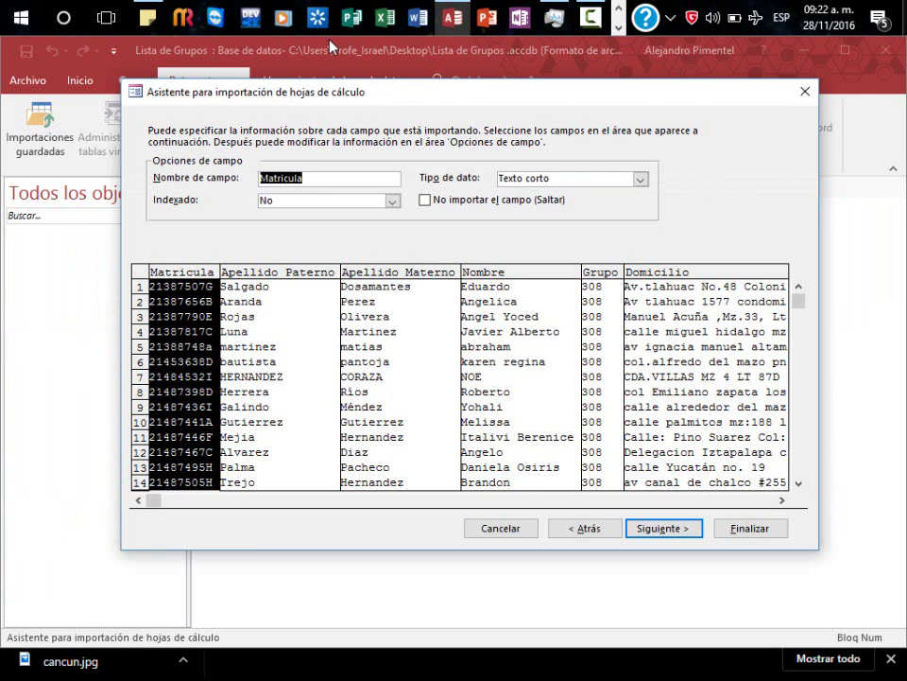
Step through the name columns and set Grupo's data type to Simple
left_click(320, 175)
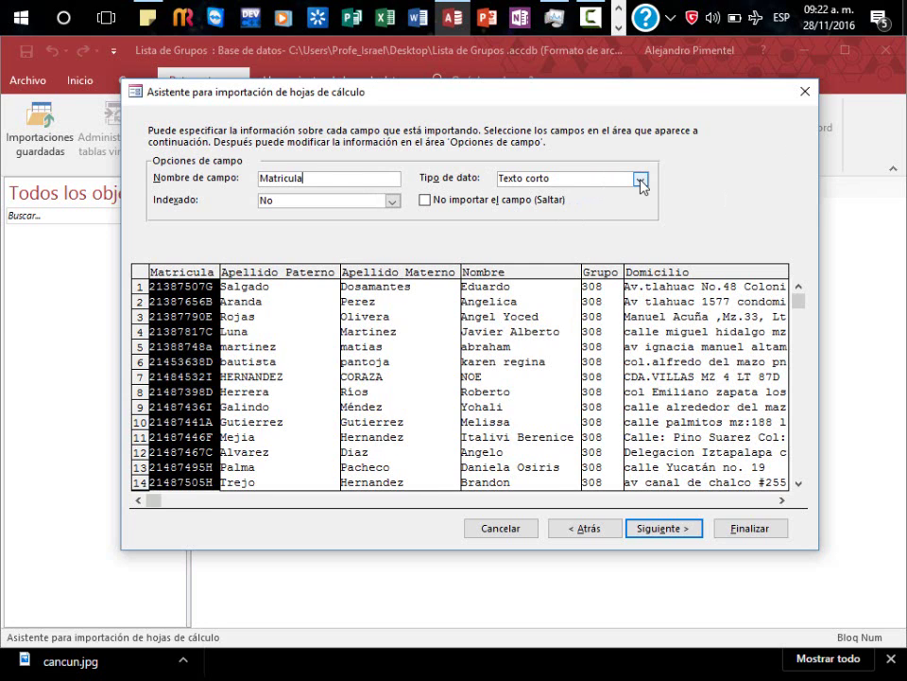
left_click(280, 353)
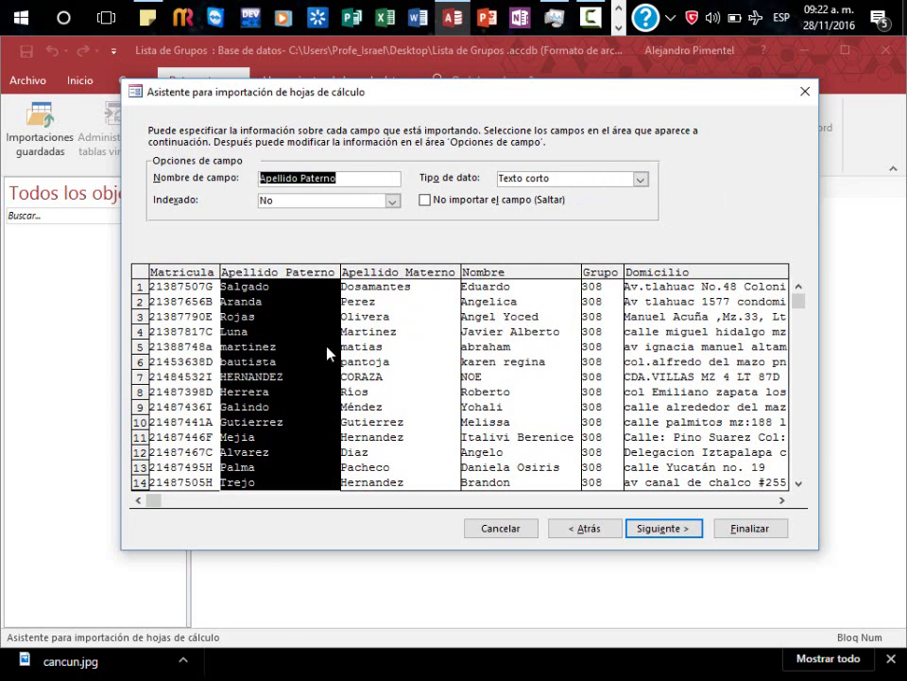
left_click(445, 328)
left_click(501, 378)
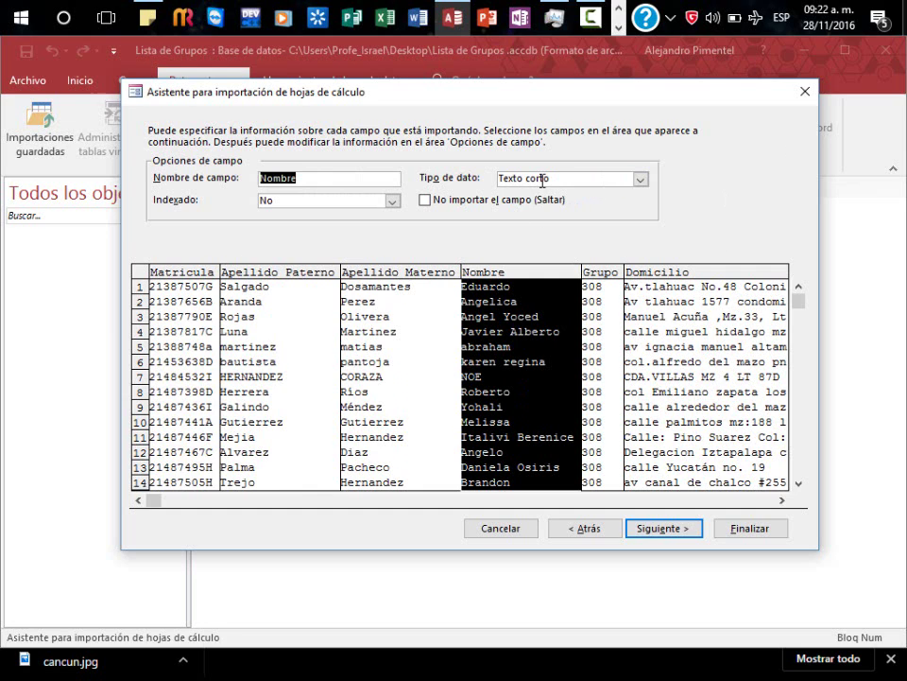
left_click(595, 397)
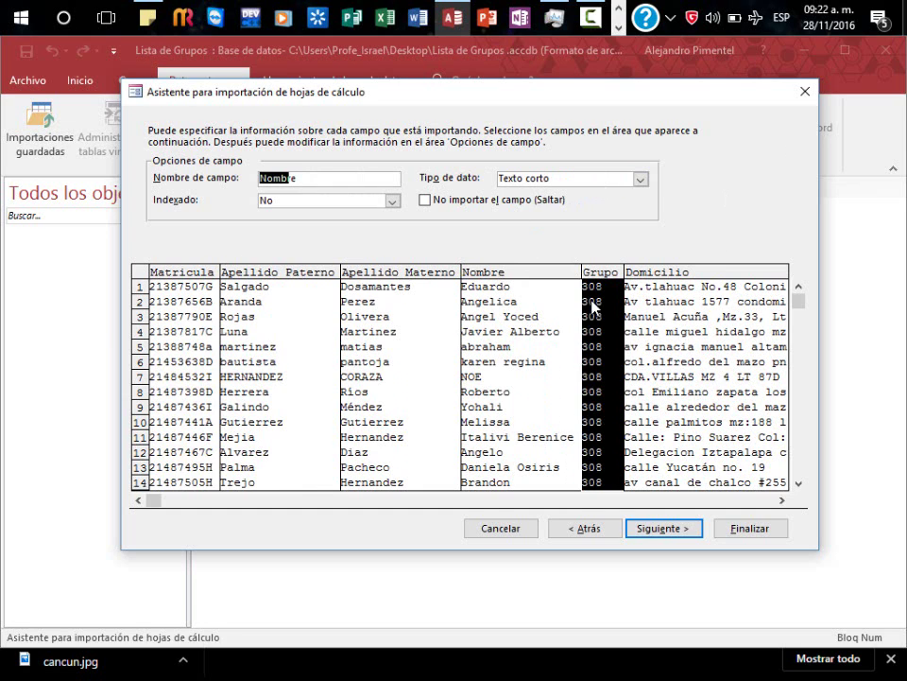
left_click(640, 179)
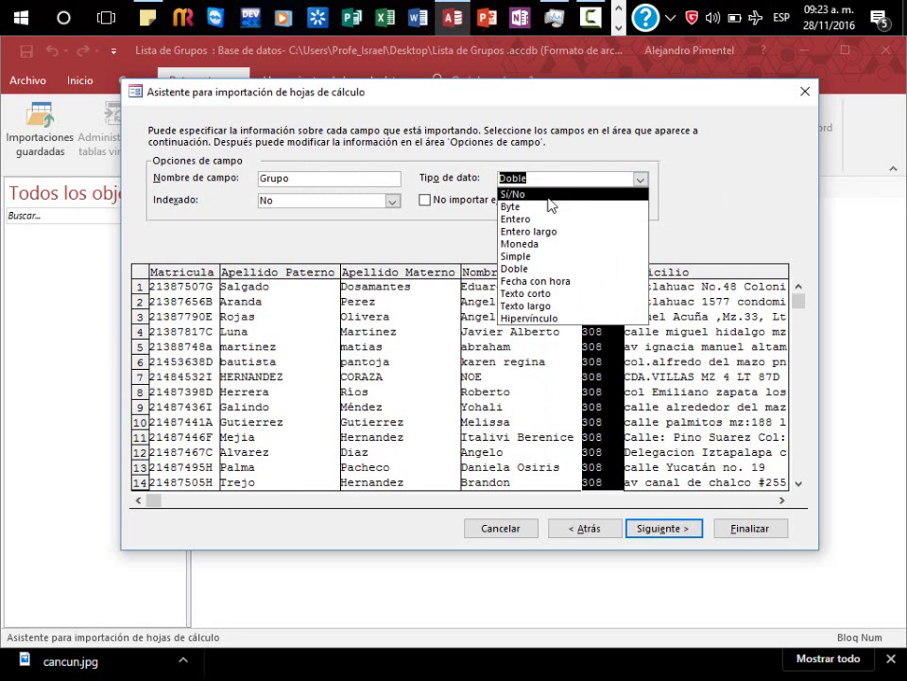
left_click(547, 243)
left_click(641, 180)
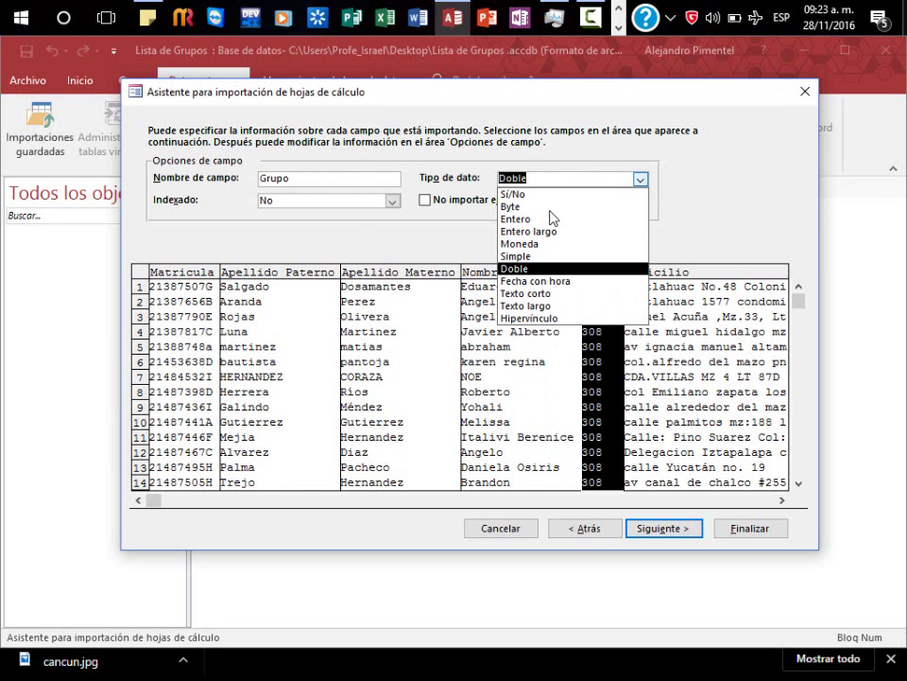
left_click(567, 255)
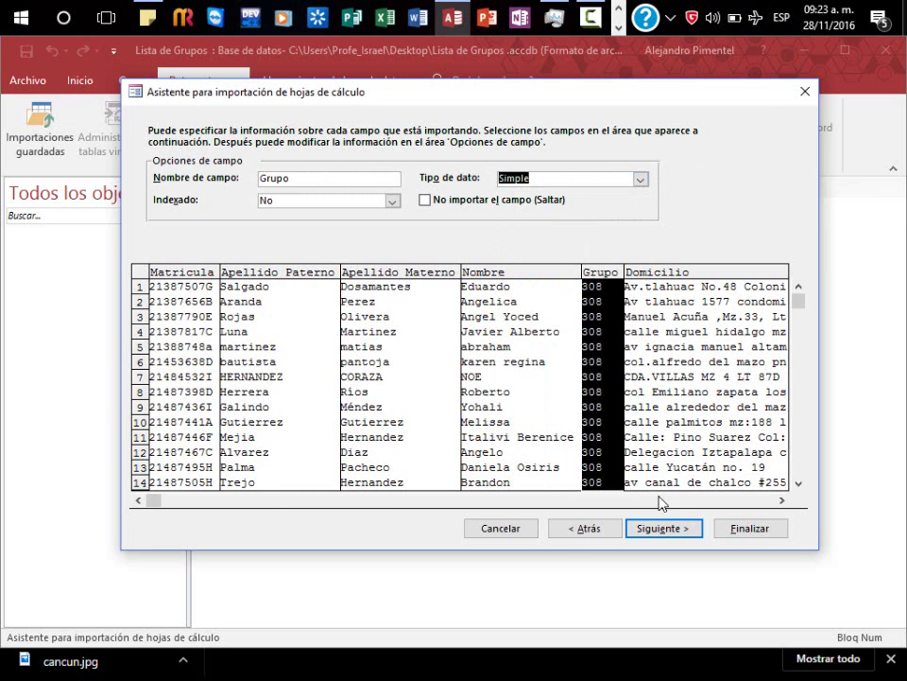
Set the Domicilio column's data type to Texto largo
left_click(399, 500)
left_click(370, 416)
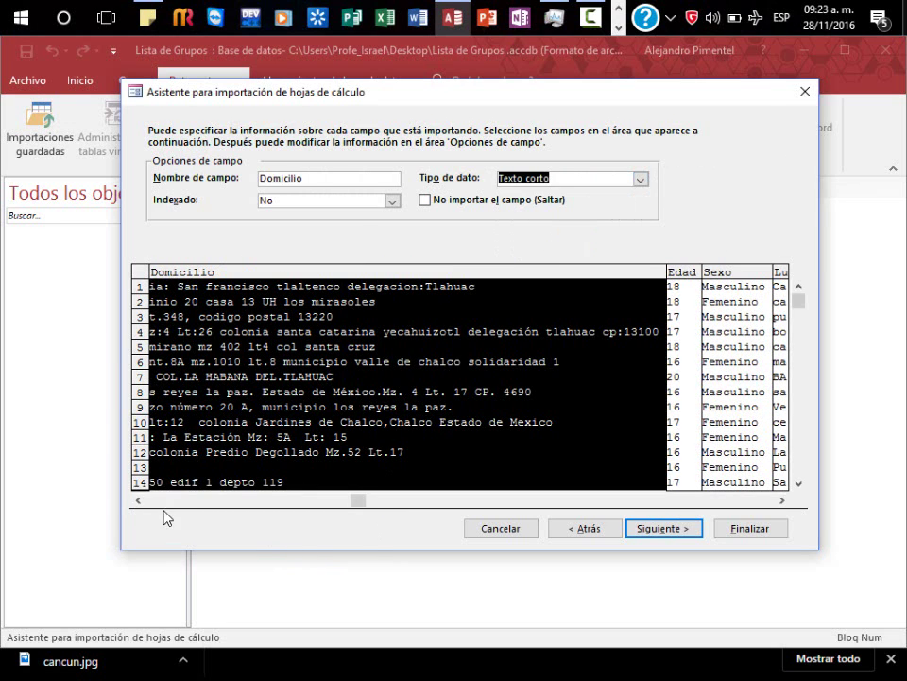
left_click(137, 501)
left_click(137, 502)
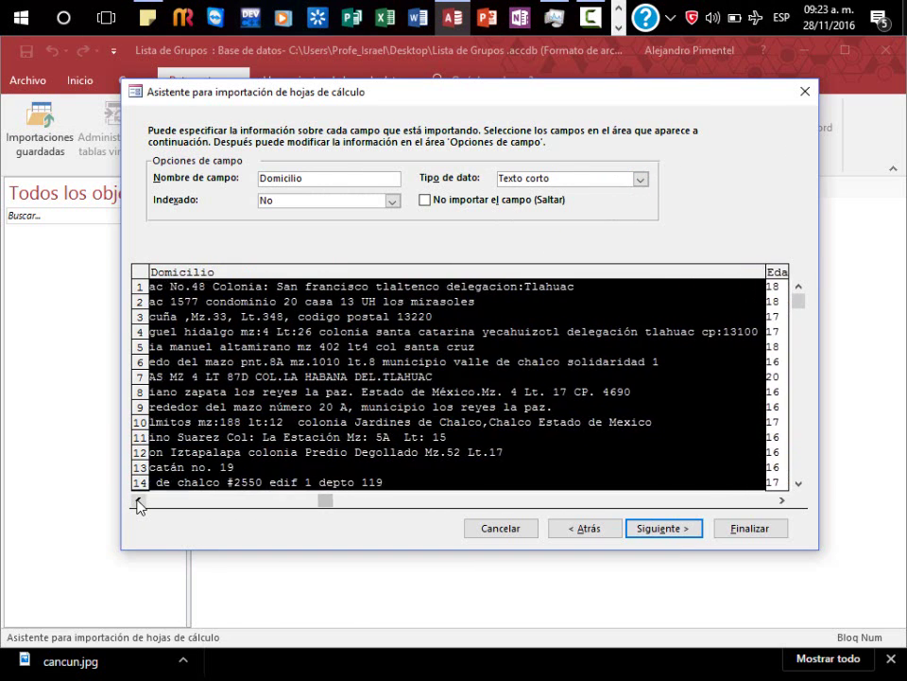
left_click(137, 502)
left_click(137, 502)
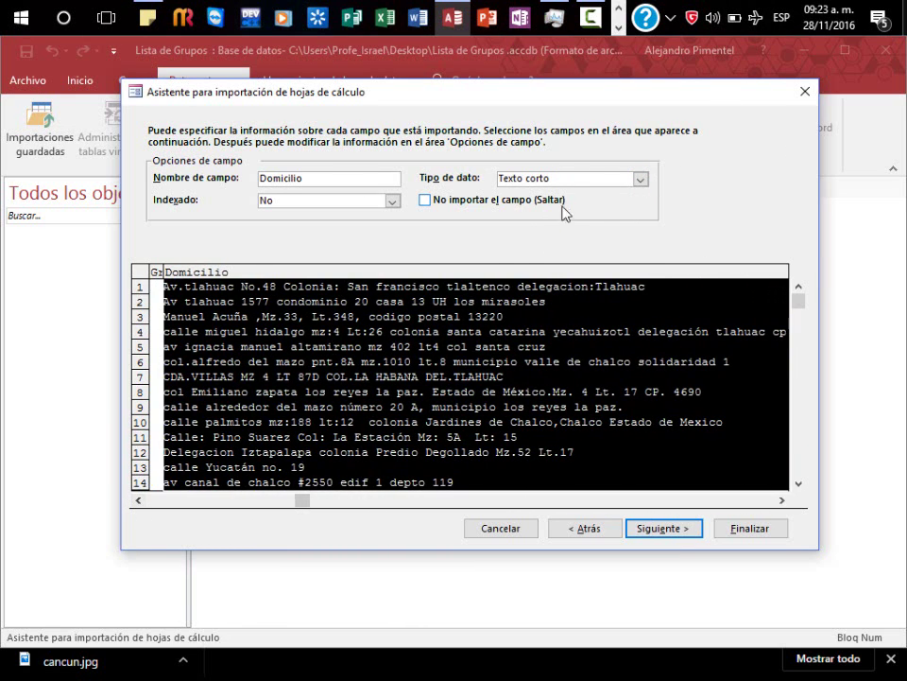
left_click(640, 179)
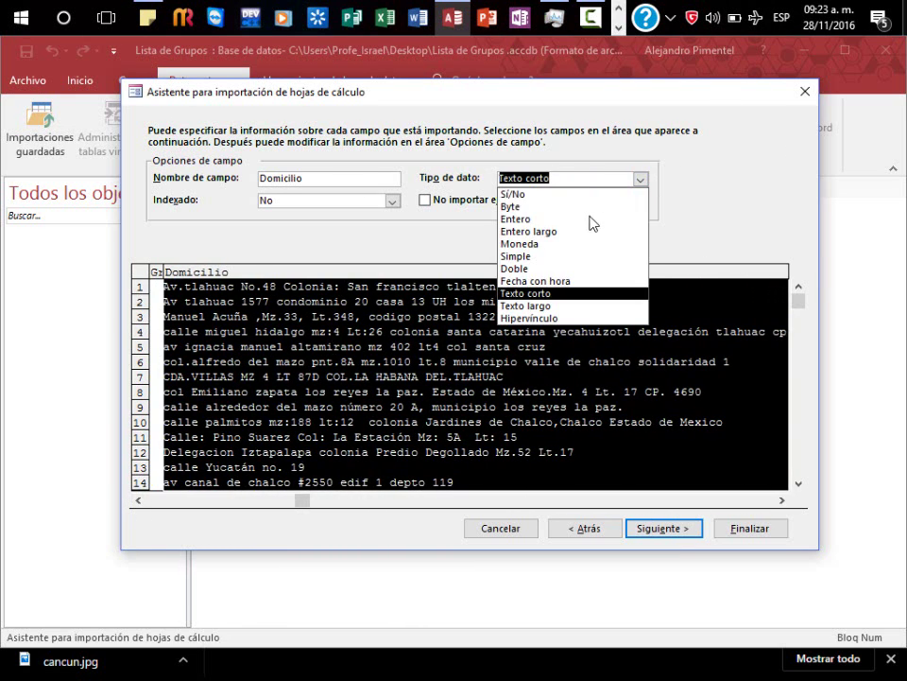
left_click(582, 306)
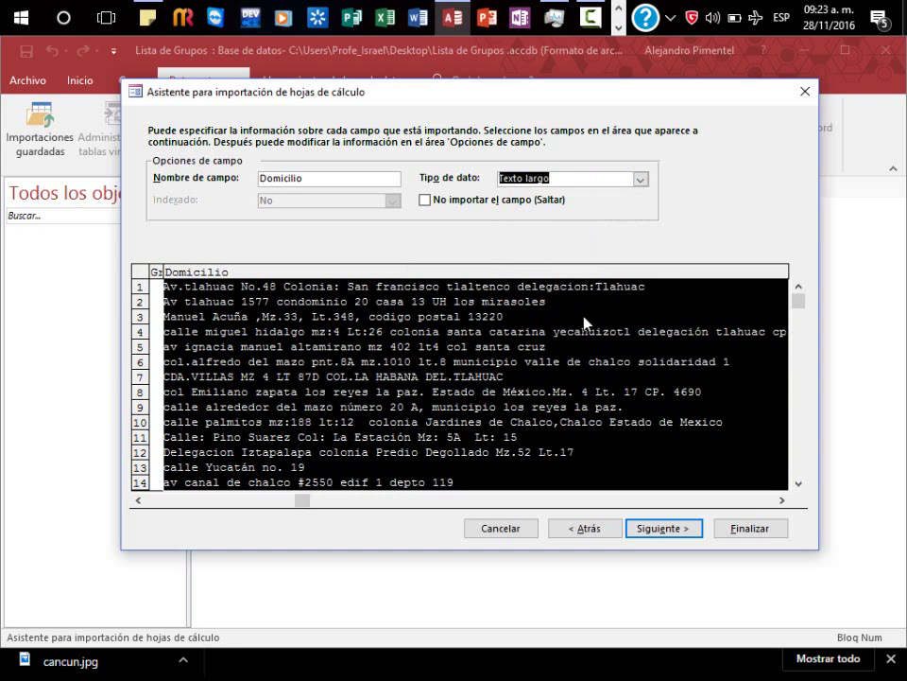
left_click(782, 502)
left_click(783, 502)
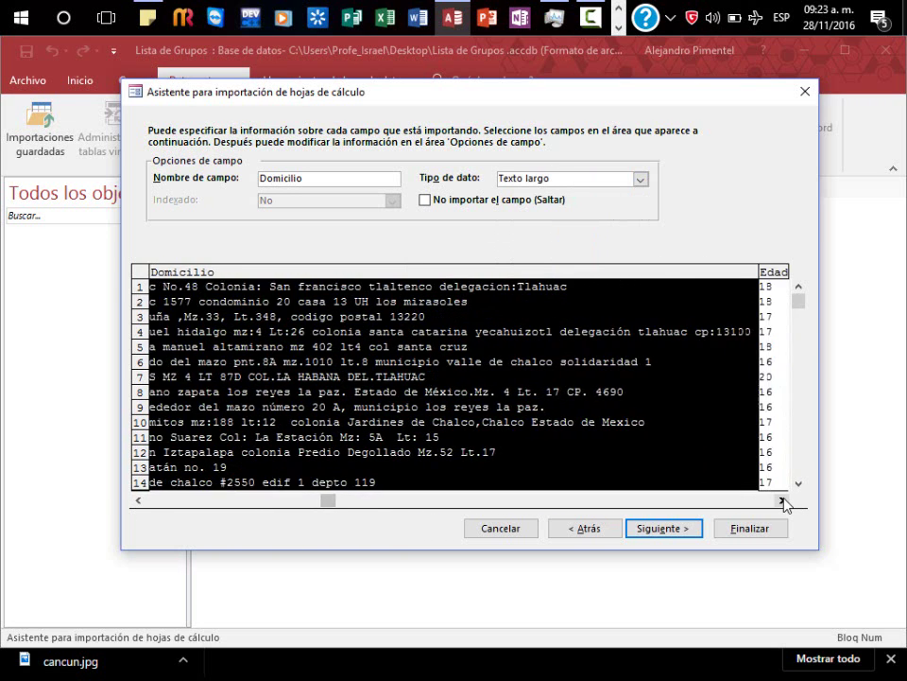
left_click(783, 502)
left_click(783, 502)
Change Edad's data type, pass Sexo, and keep Lugar que Visitaste as short text
left_click(669, 274)
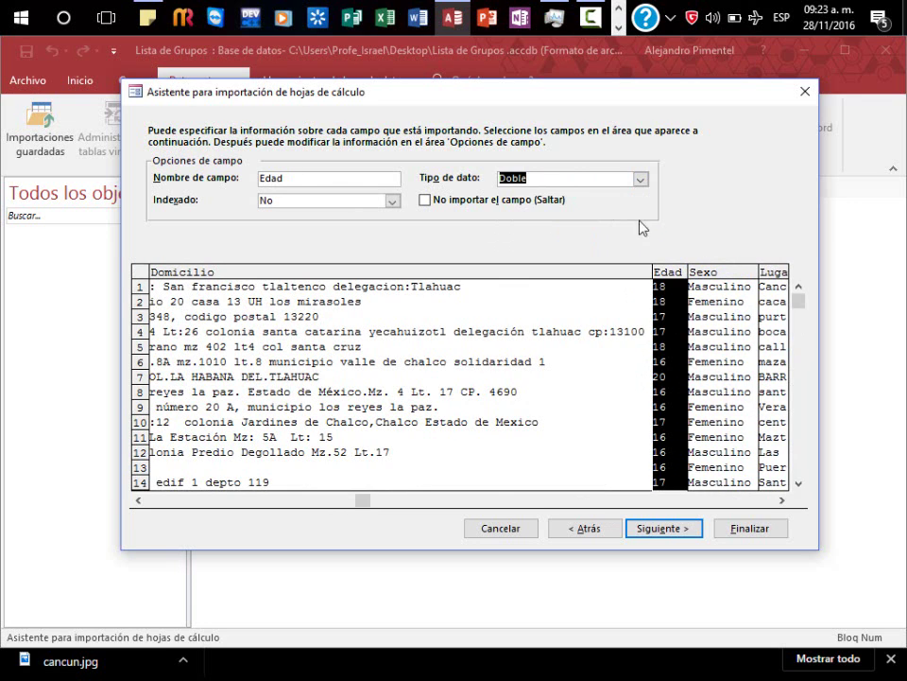
left_click(640, 179)
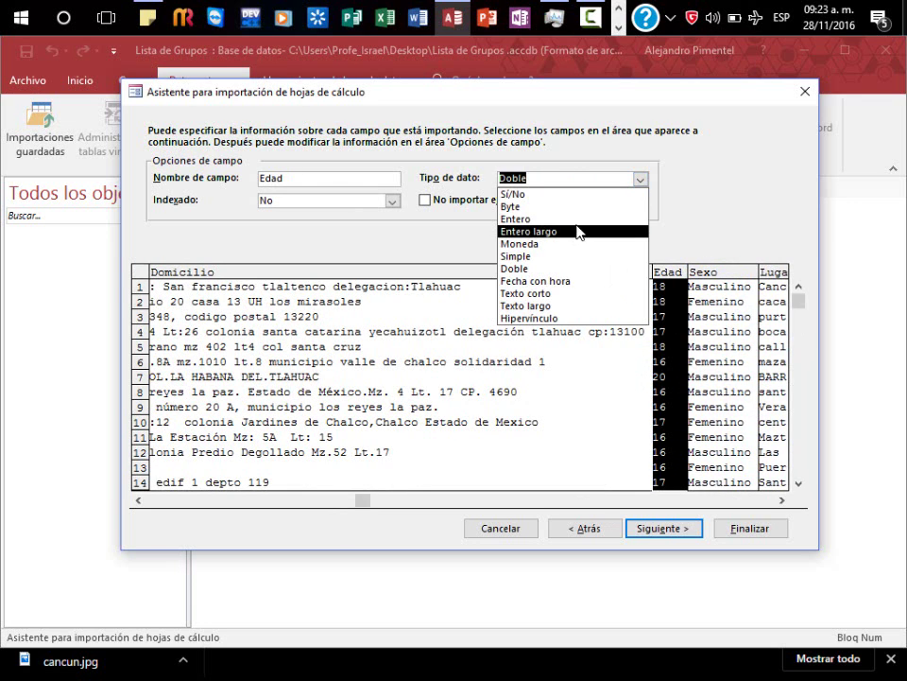
left_click(579, 256)
left_click(735, 303)
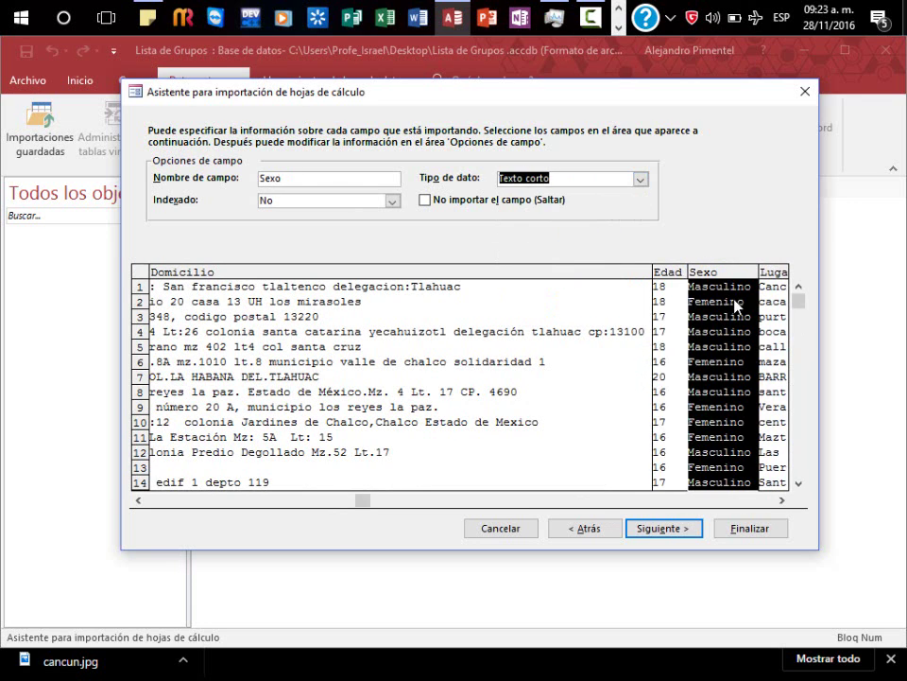
left_click(782, 502)
left_click(783, 502)
left_click(782, 502)
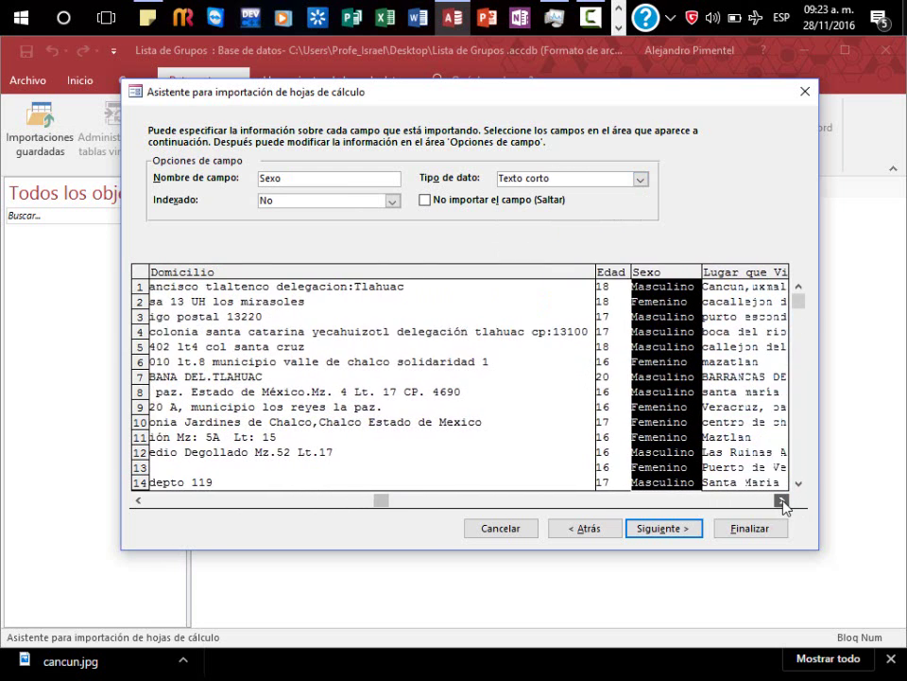
left_click(783, 502)
left_click(782, 502)
left_click(783, 502)
left_click(782, 502)
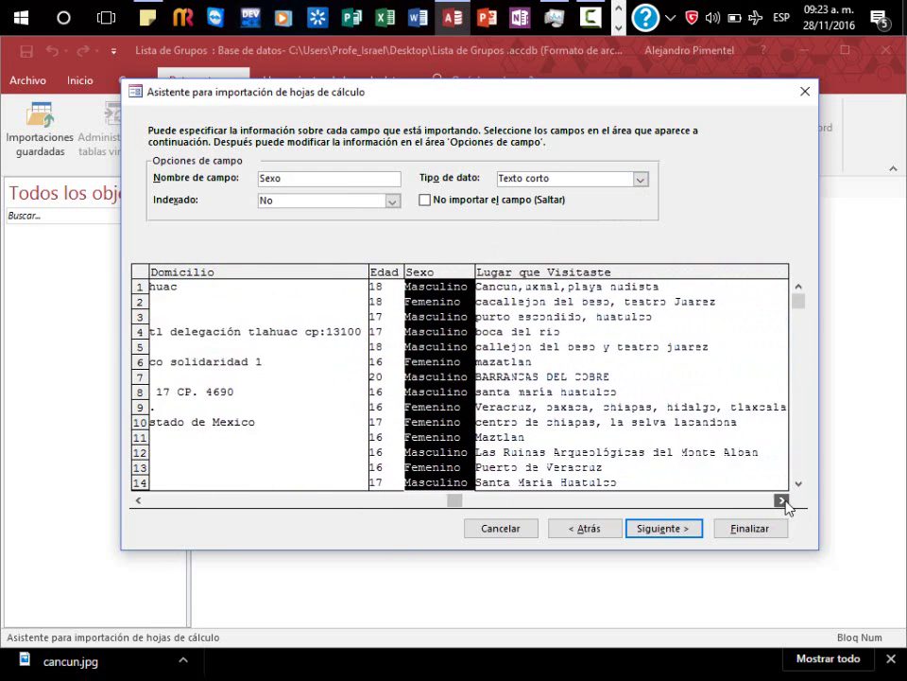
left_click(783, 502)
left_click(783, 502)
left_click(783, 501)
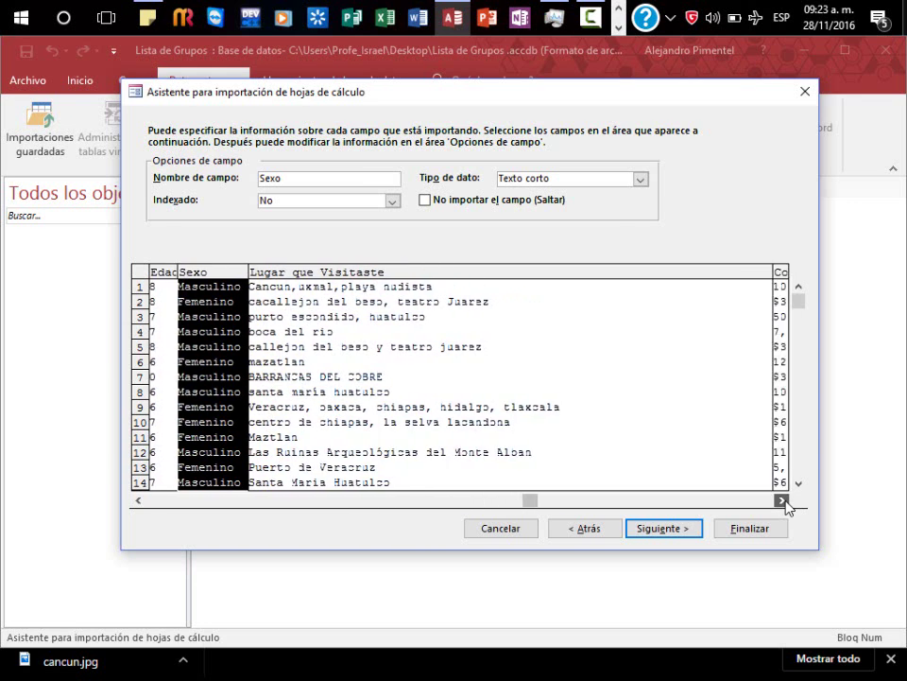
left_click(582, 383)
left_click(641, 179)
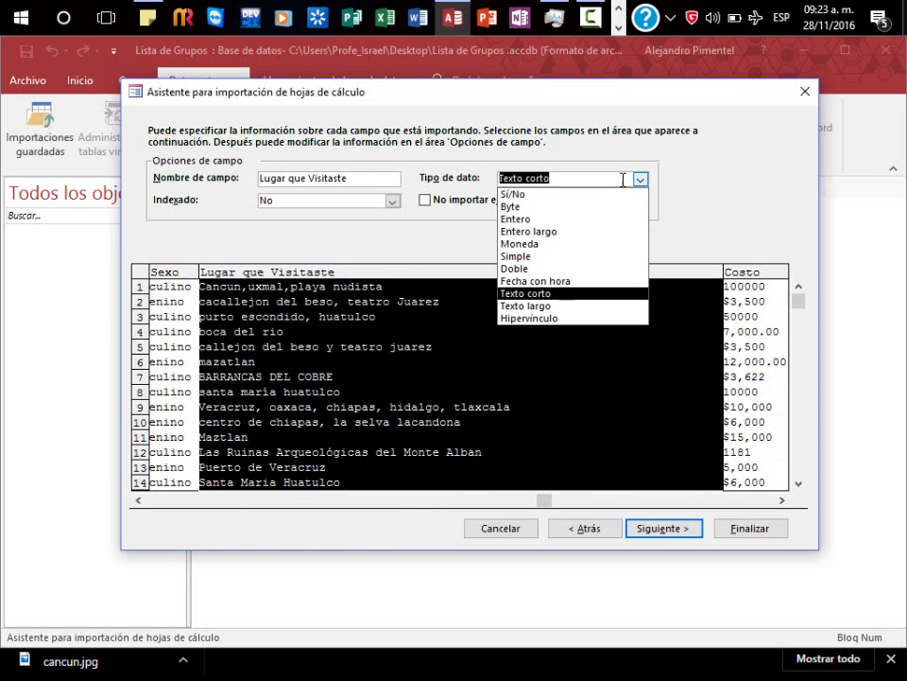
left_click(601, 295)
Make the Costo field a Moneda currency field
left_click(756, 367)
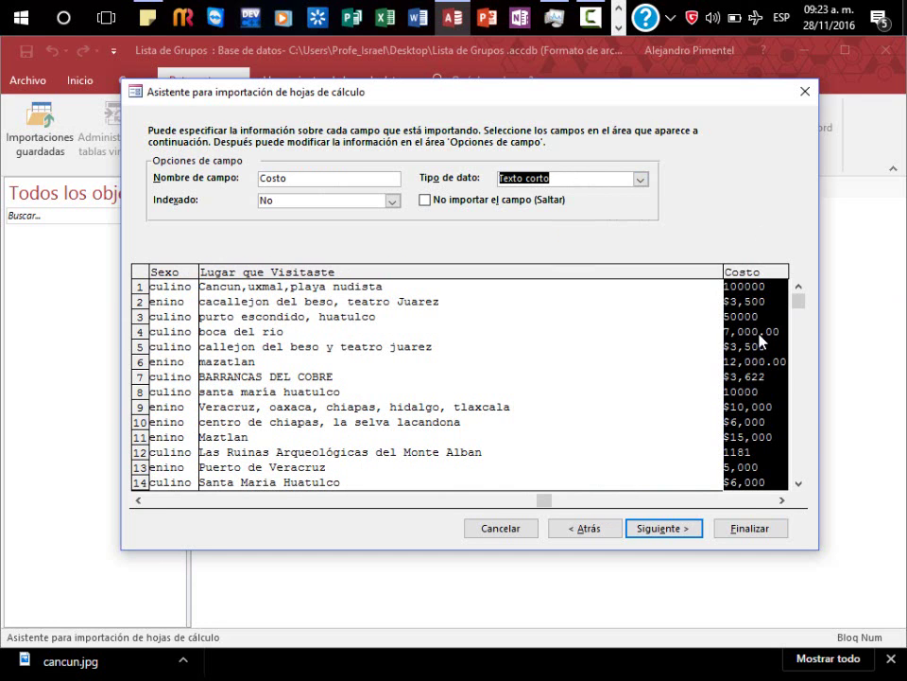
left_click(782, 500)
left_click(784, 500)
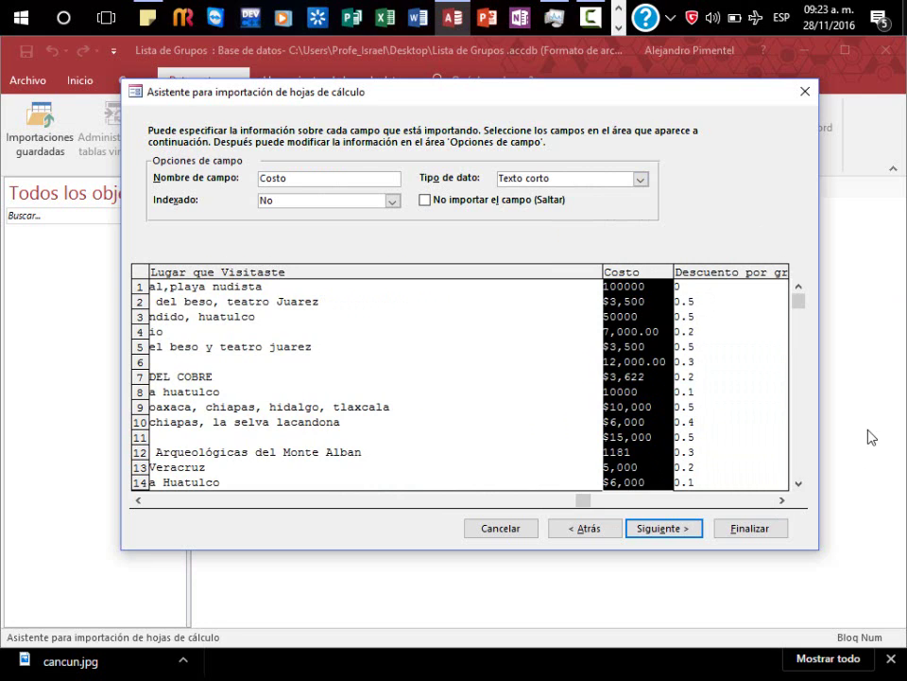
left_click(640, 185)
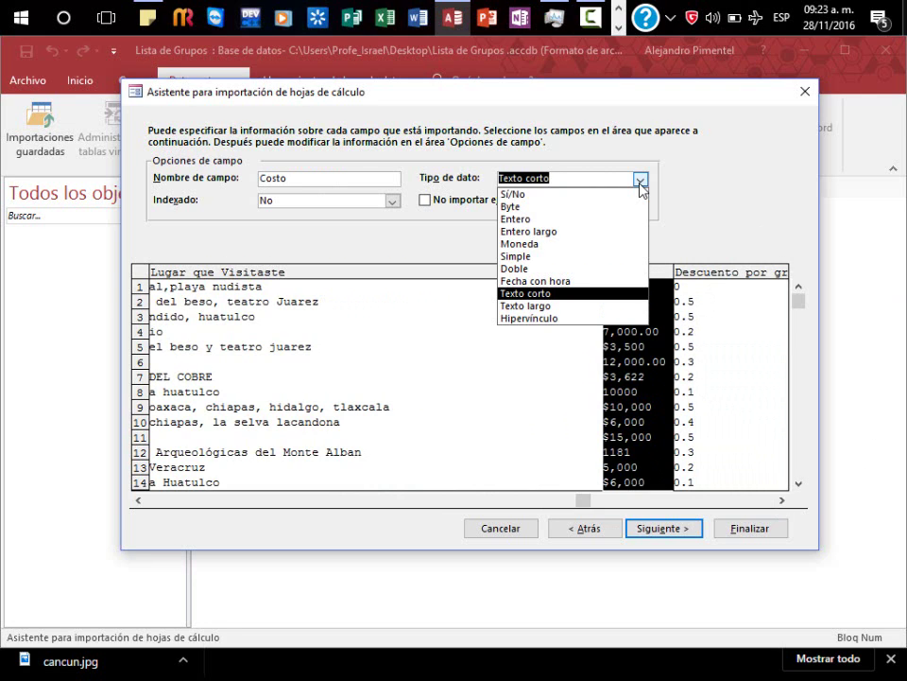
left_click(552, 243)
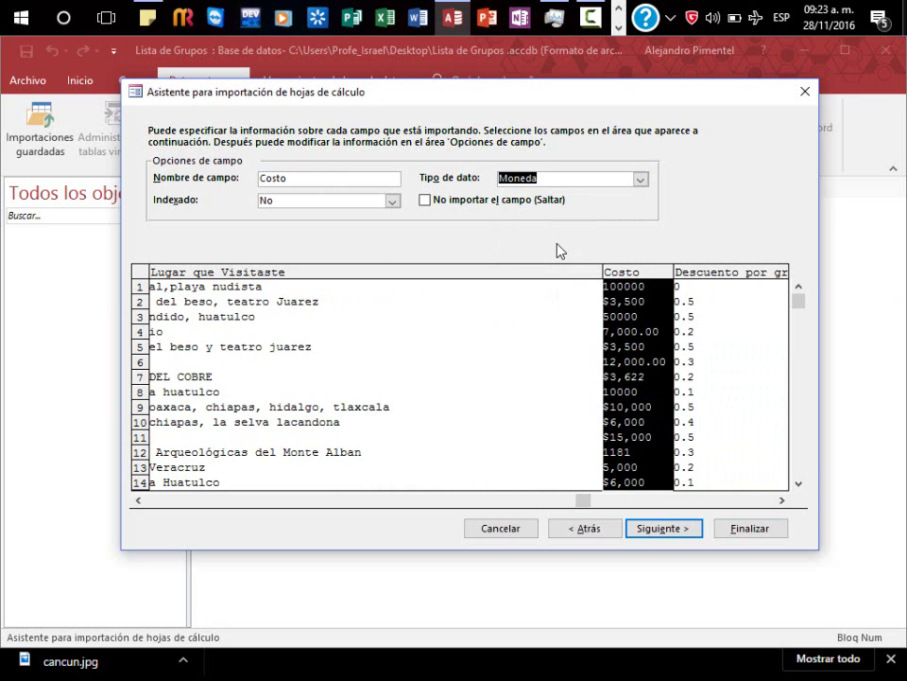
Set Descuento por grupo to the Simple number type
left_click(730, 377)
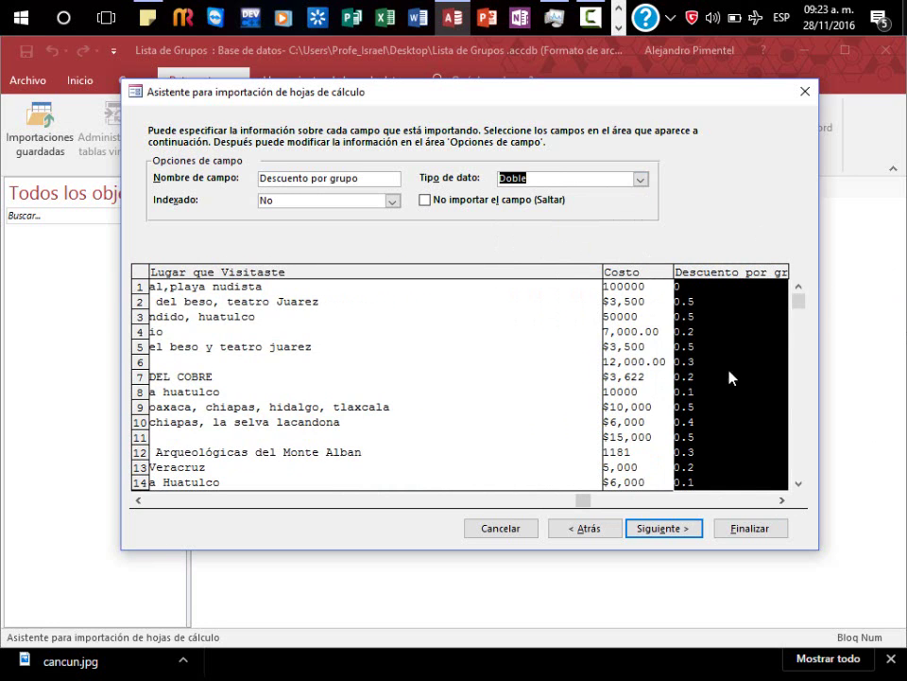
left_click(782, 501)
left_click_drag(783, 502, 785, 503)
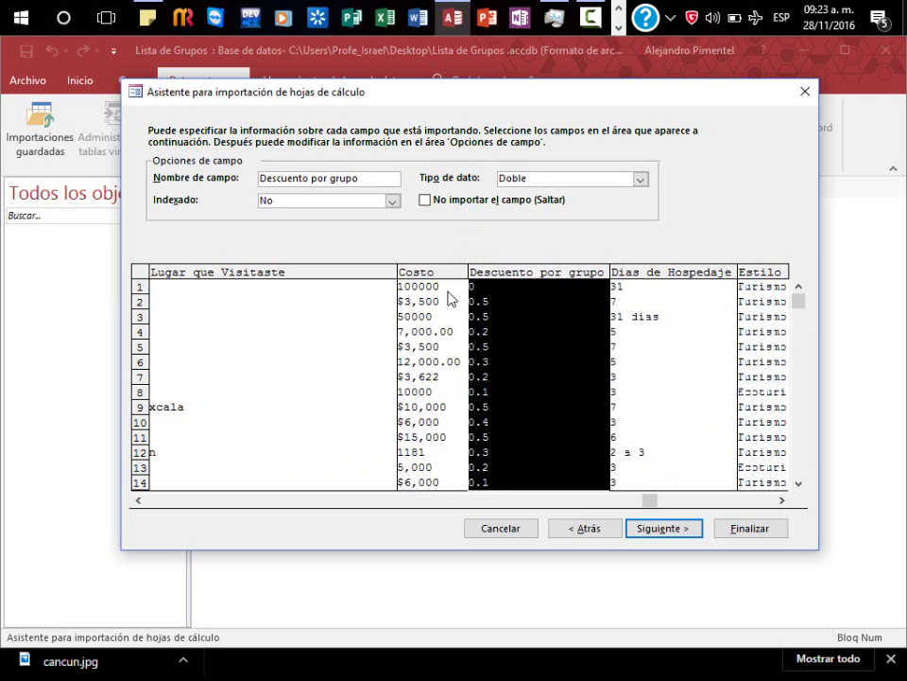
left_click(640, 180)
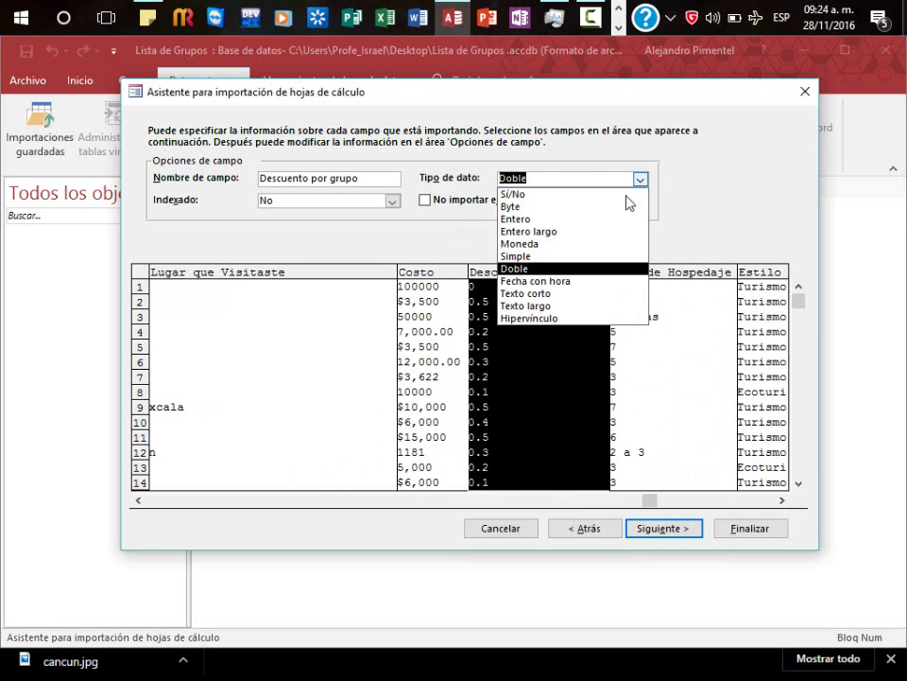
left_click(603, 257)
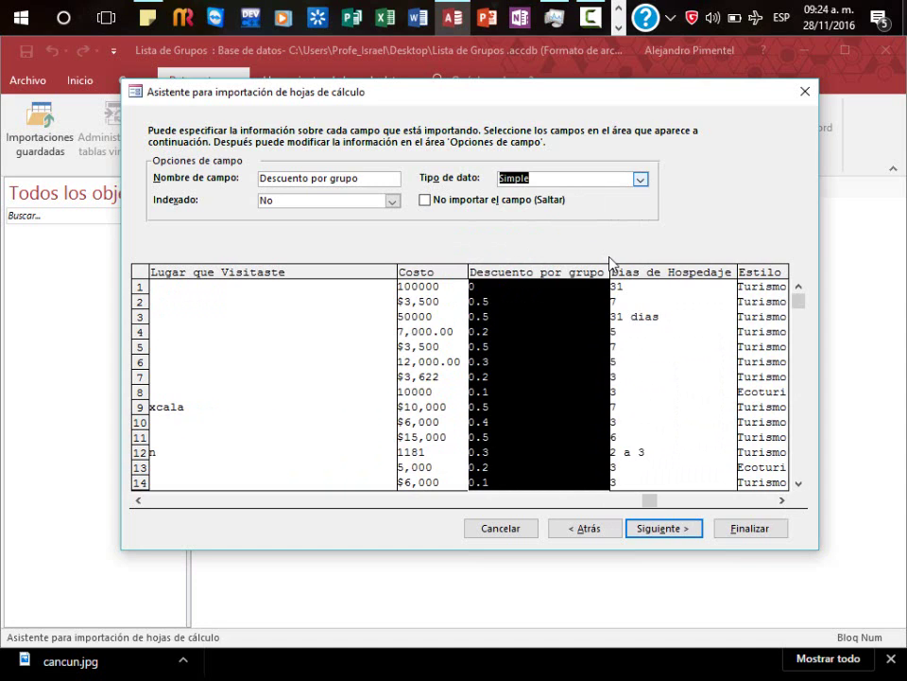
left_click(640, 180)
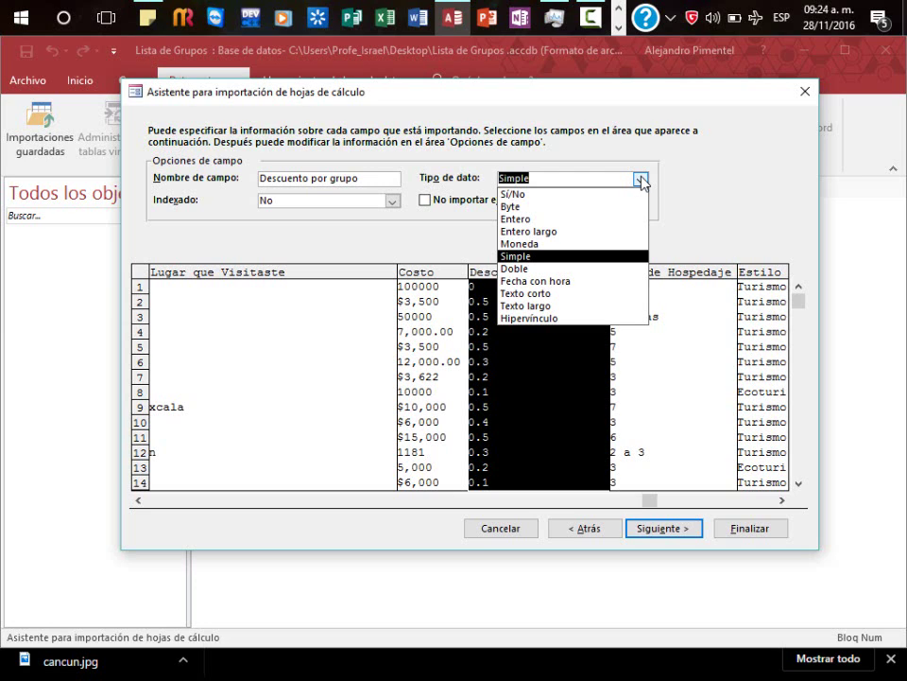
left_click(641, 179)
Set Dias de Hospedaje to the Simple number type
left_click(680, 407)
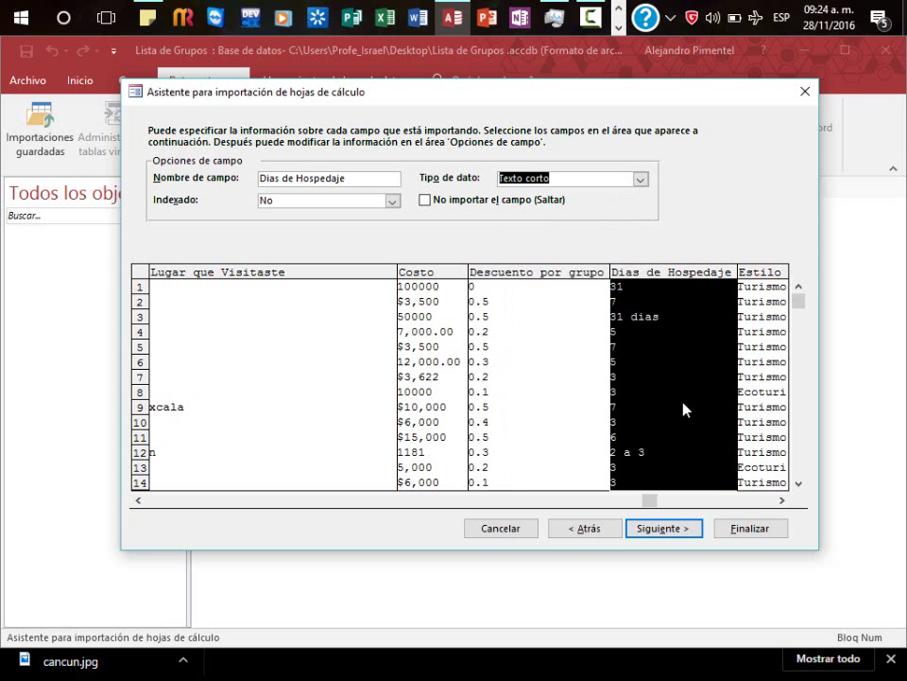
left_click(782, 501)
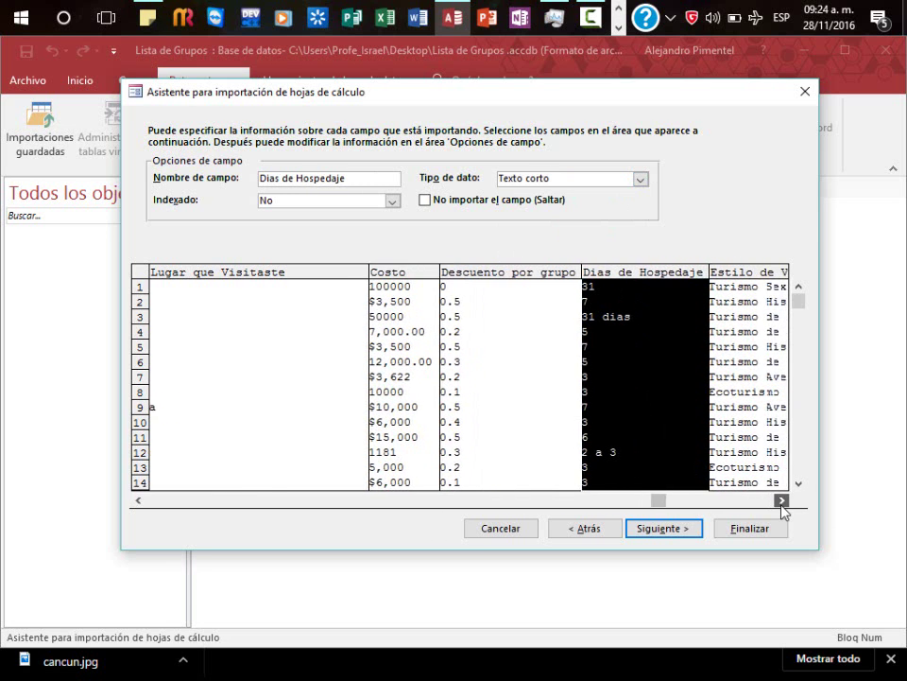
left_click(781, 501)
left_click(782, 501)
left_click(782, 501)
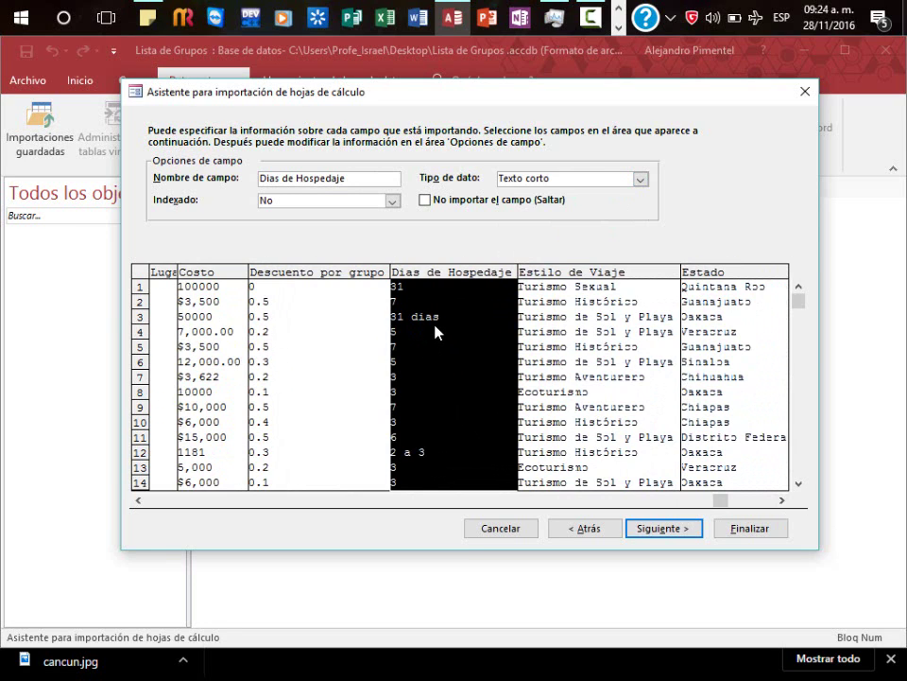
left_click(640, 180)
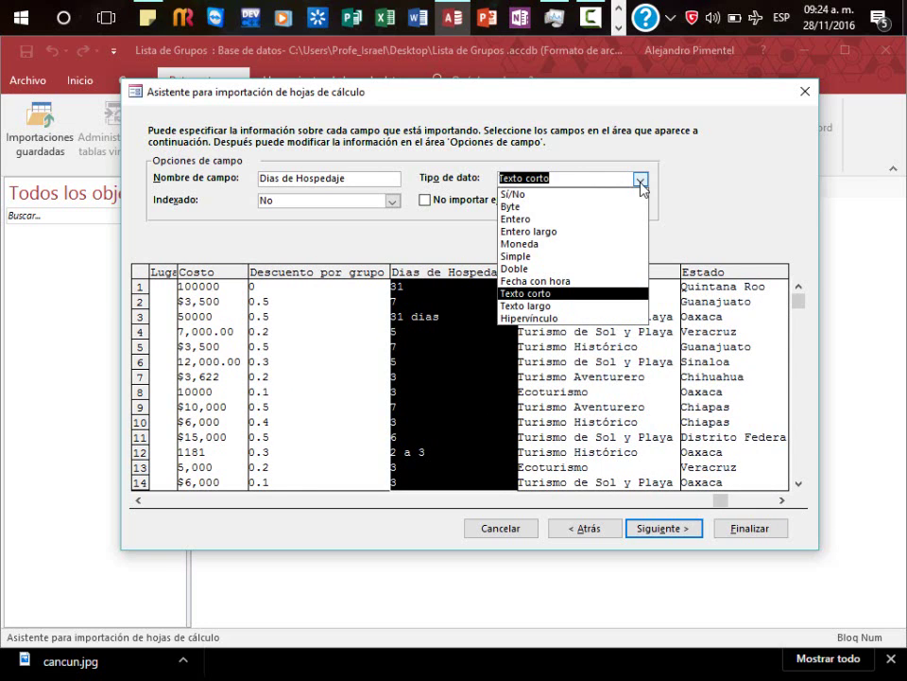
left_click(597, 256)
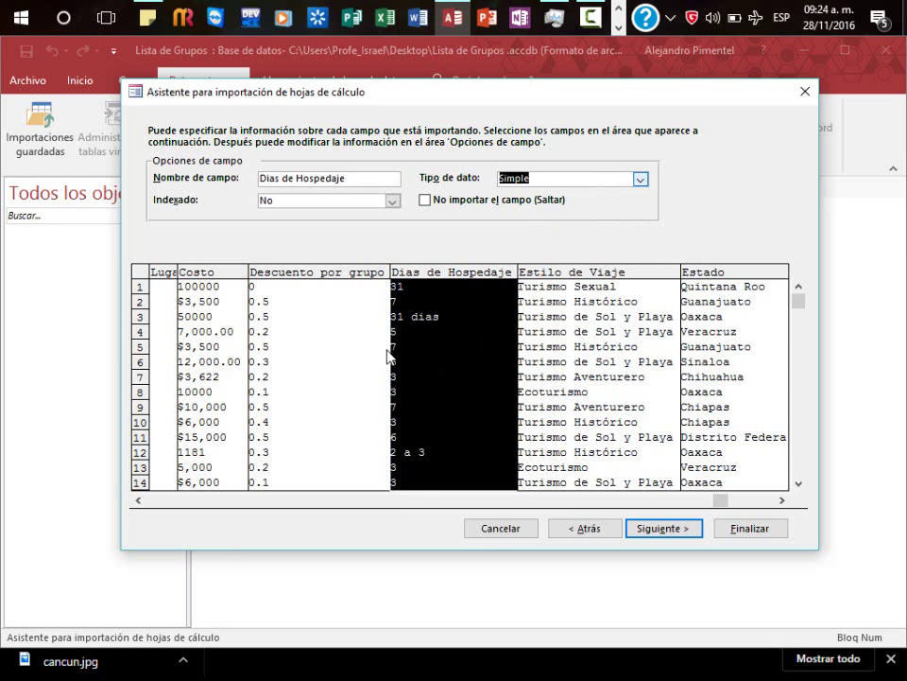
Mark Timestamp as 'No importar el campo' and continue to the primary-key step
left_click(557, 360)
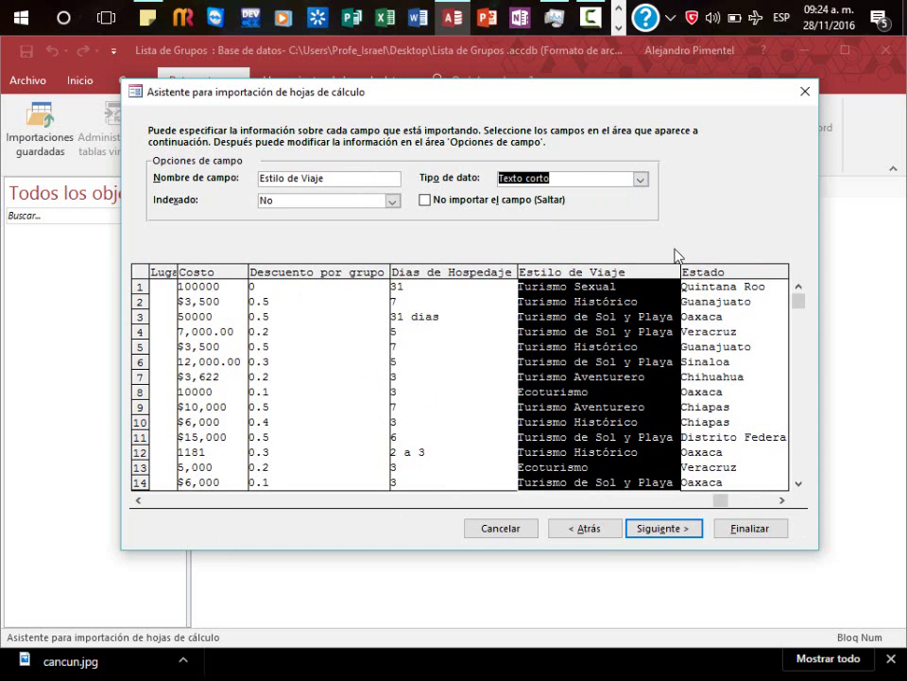
left_click(782, 500)
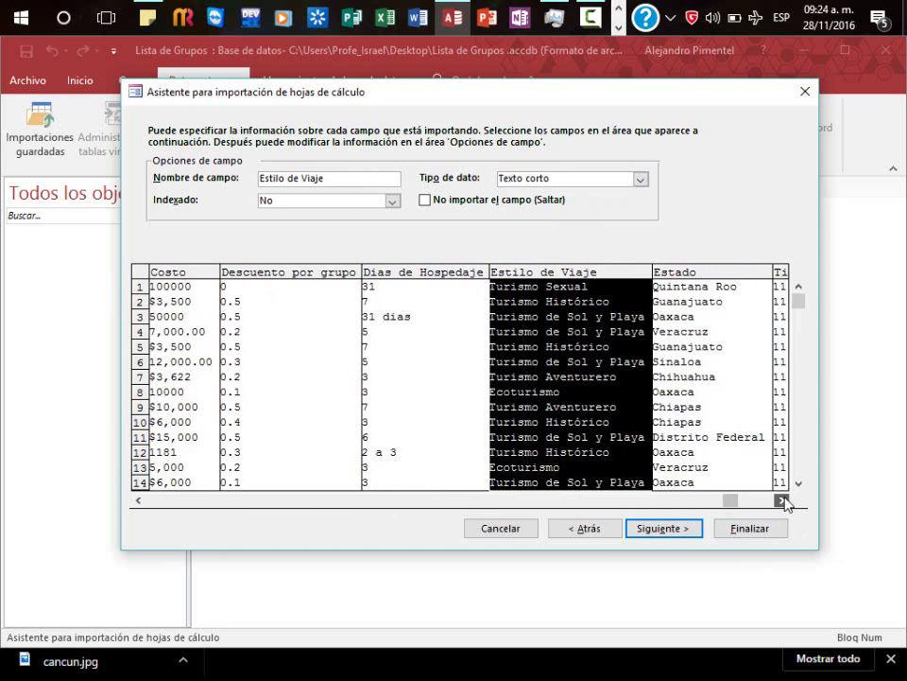
left_click(709, 393)
left_click(781, 500)
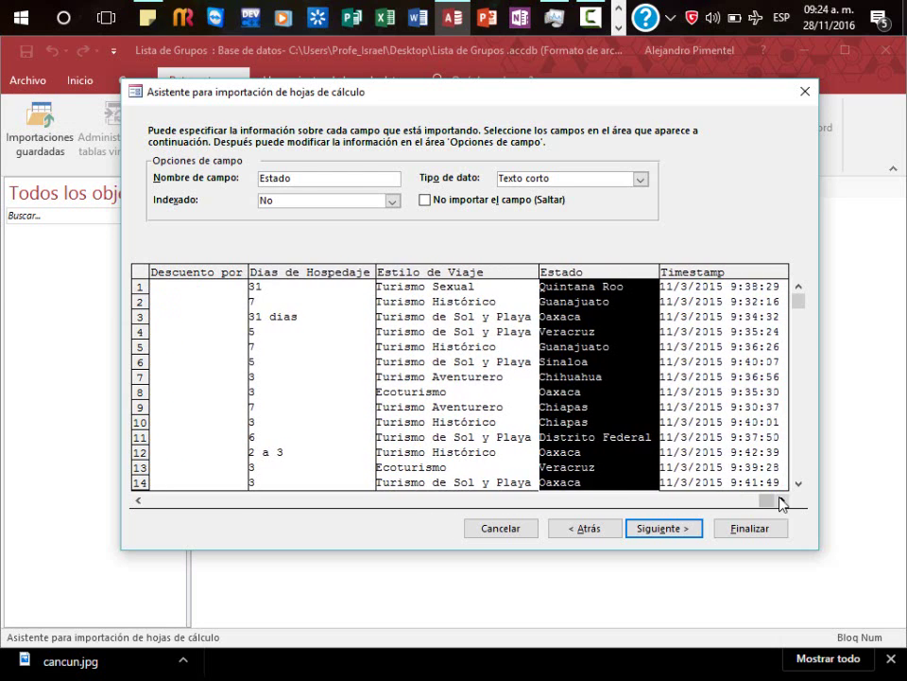
left_click(680, 348)
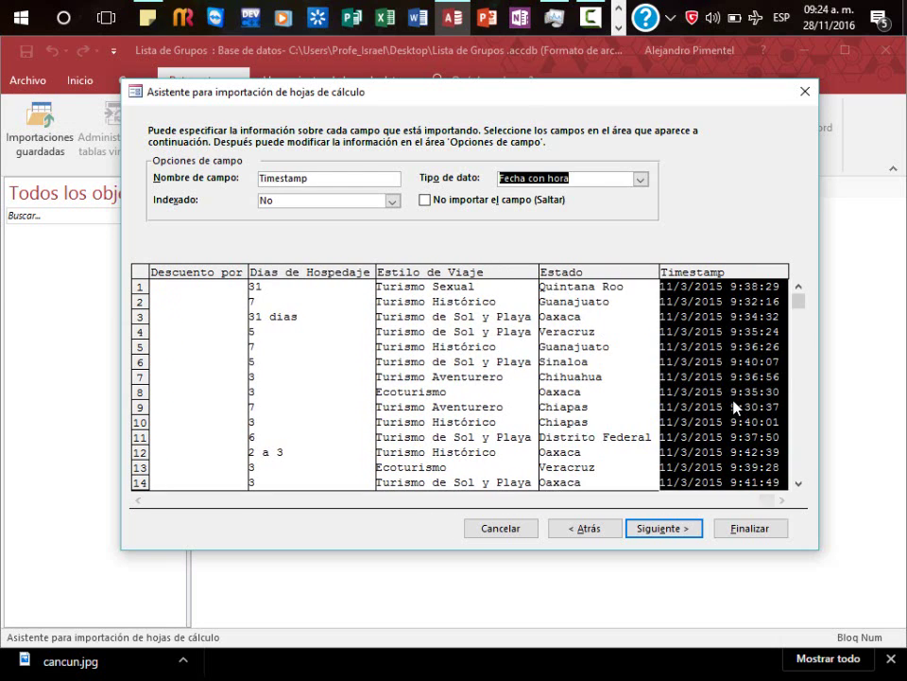
left_click(545, 204)
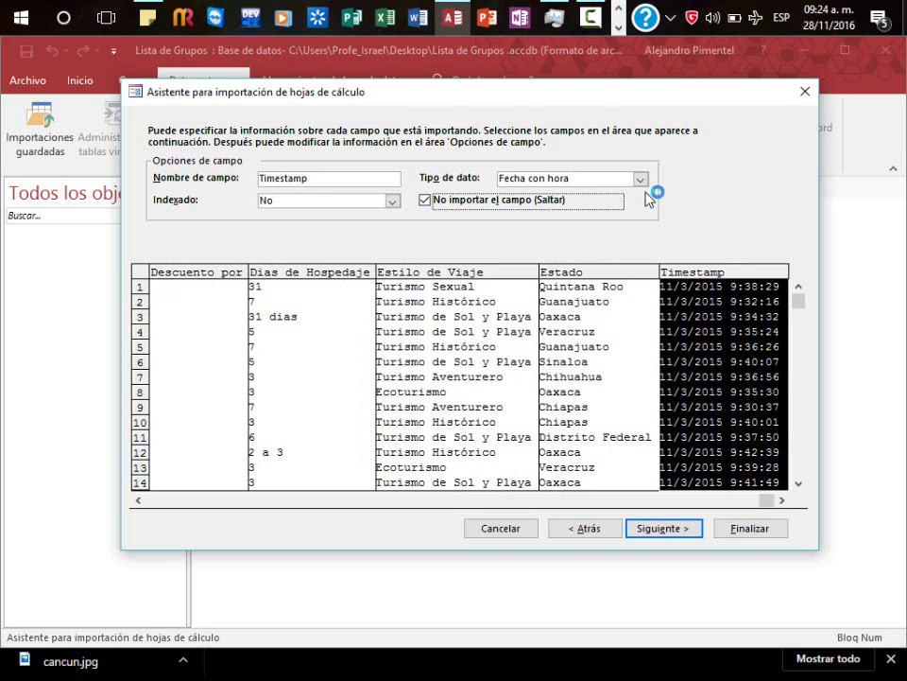
left_click(676, 535)
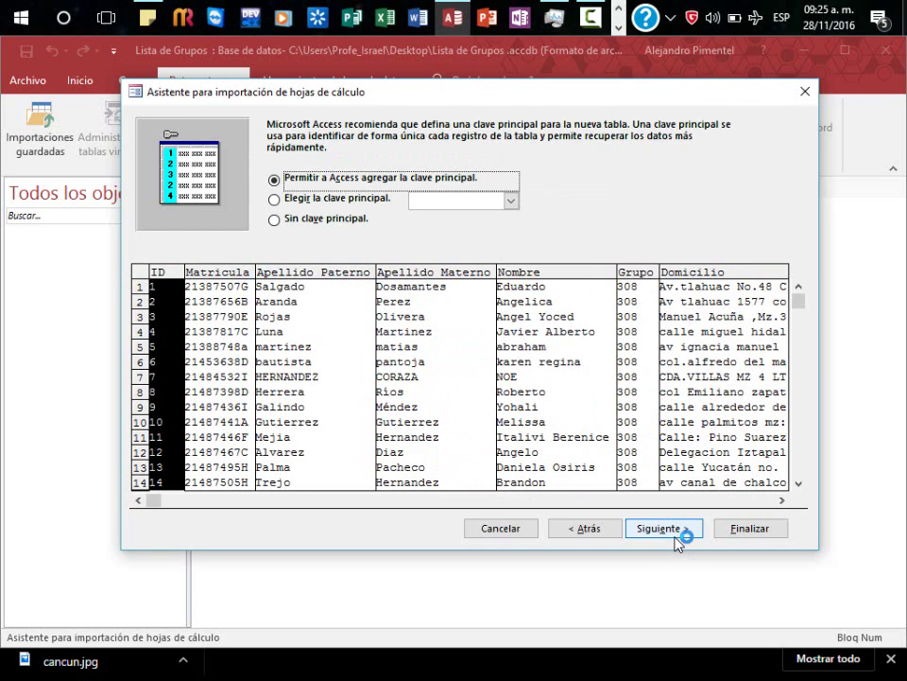
Choose 'Sin clave principal' instead of a Matricula key and advance to the table-name step
key("alt+Tab")
key("alt+Tab")
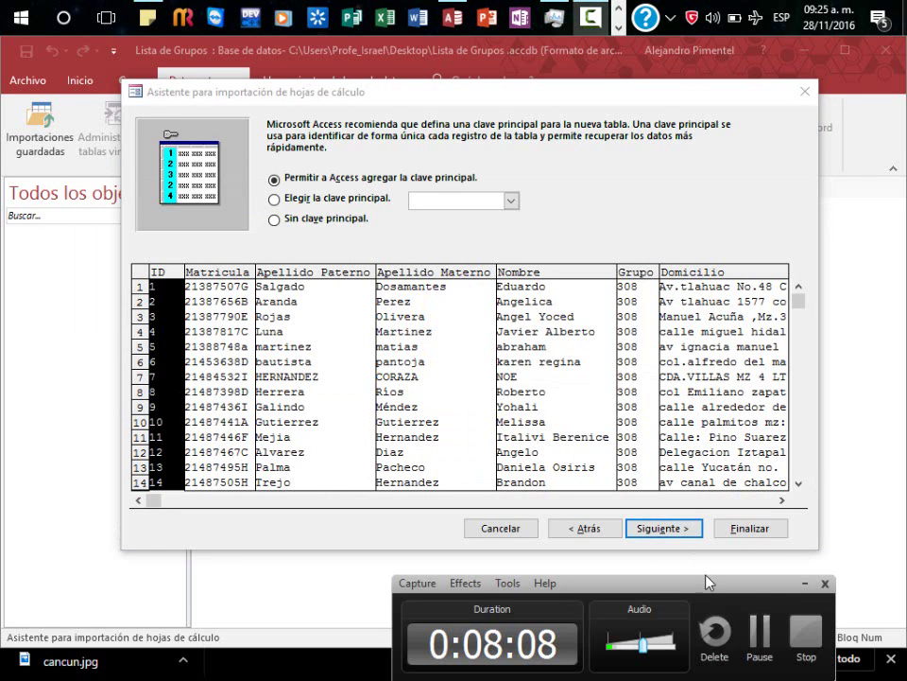
left_click(805, 583)
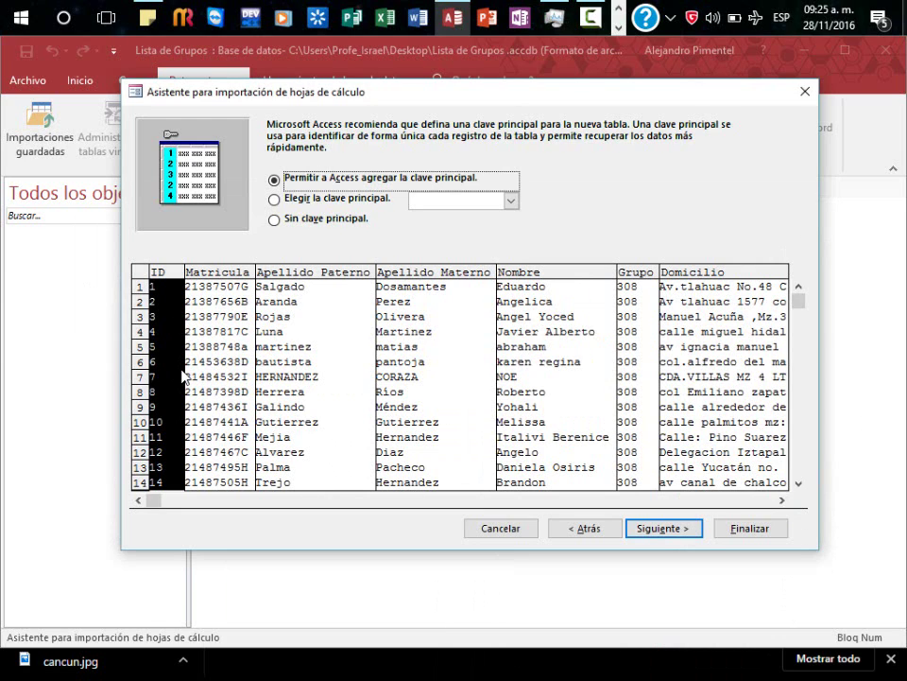
left_click(312, 204)
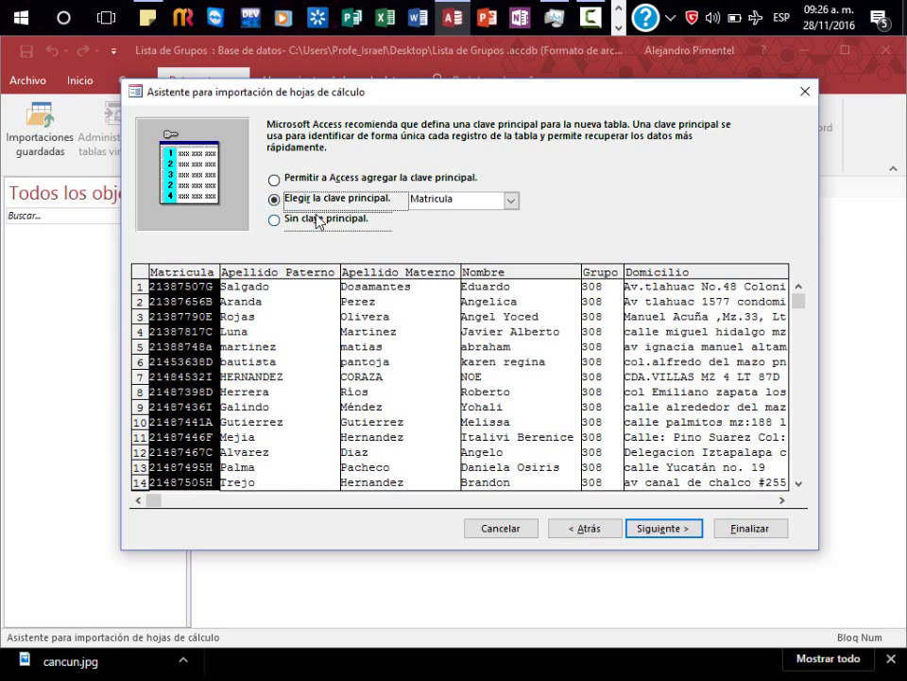
left_click(318, 220)
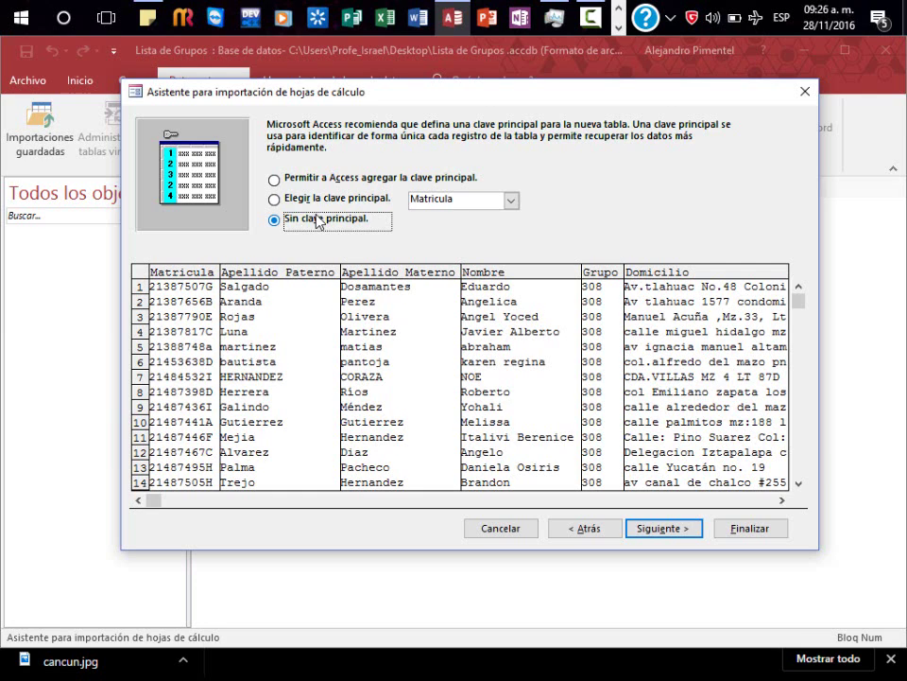
left_click(667, 531)
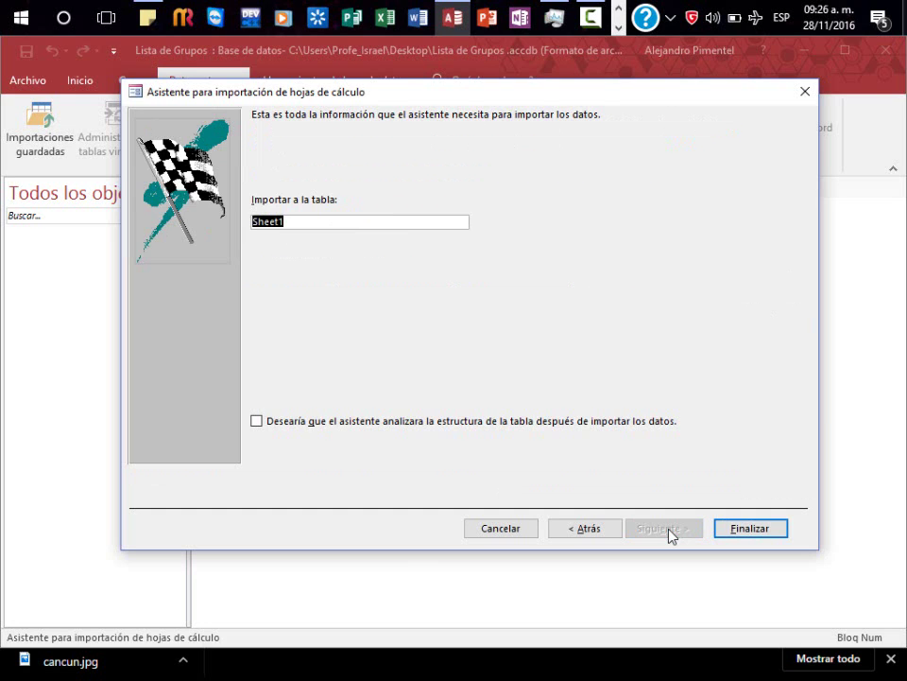
Import into a table named 'Grupo 301' and close without saving the import steps
type("Grupo")
type(" 3")
type("01")
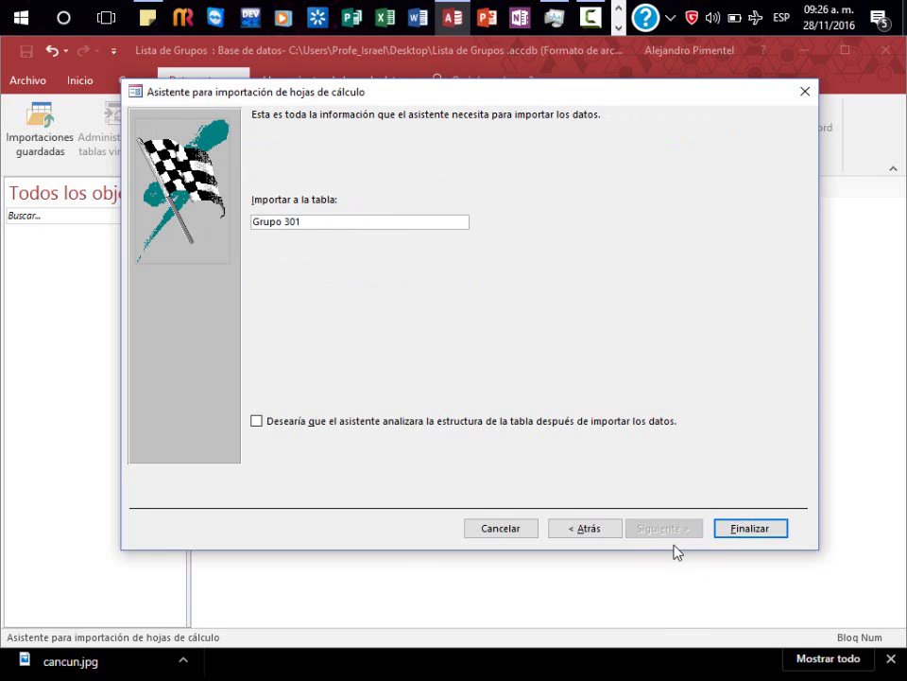
left_click(749, 535)
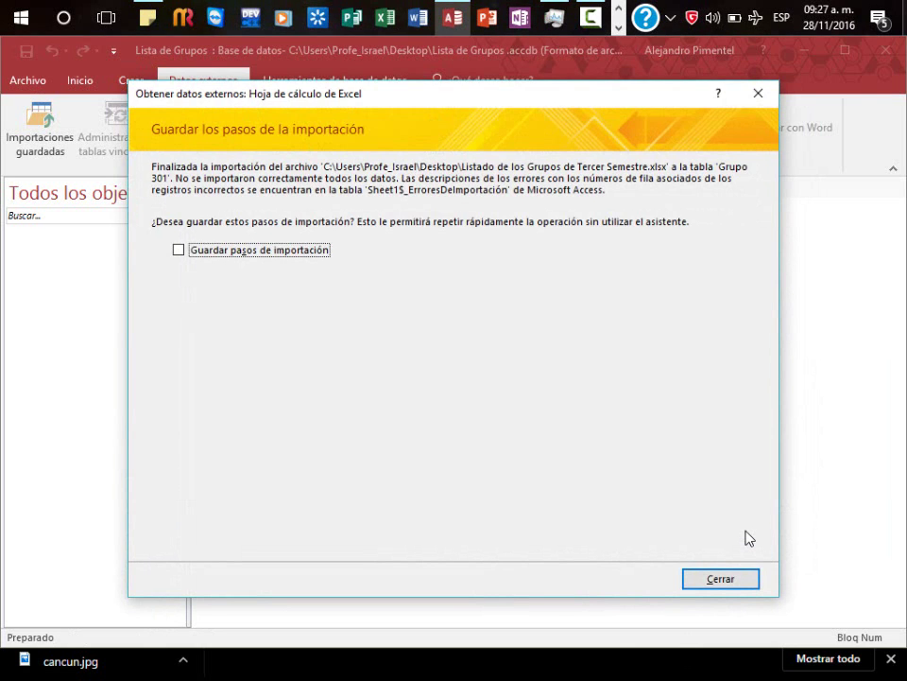
left_click(745, 590)
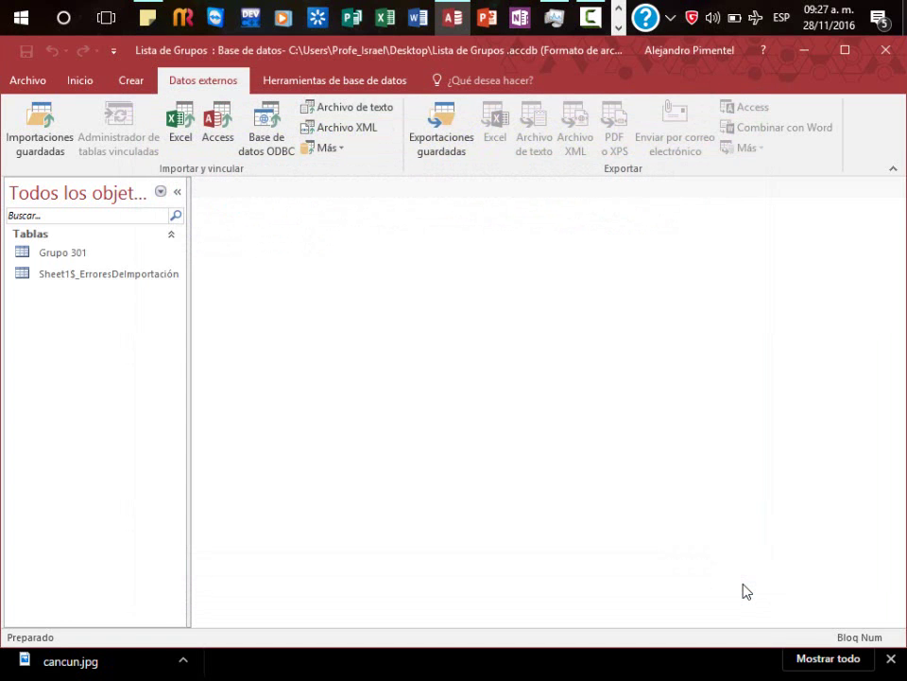
Delete the Sheet1$_ErroresDeImportación table and confirm the deletion
left_click(106, 277)
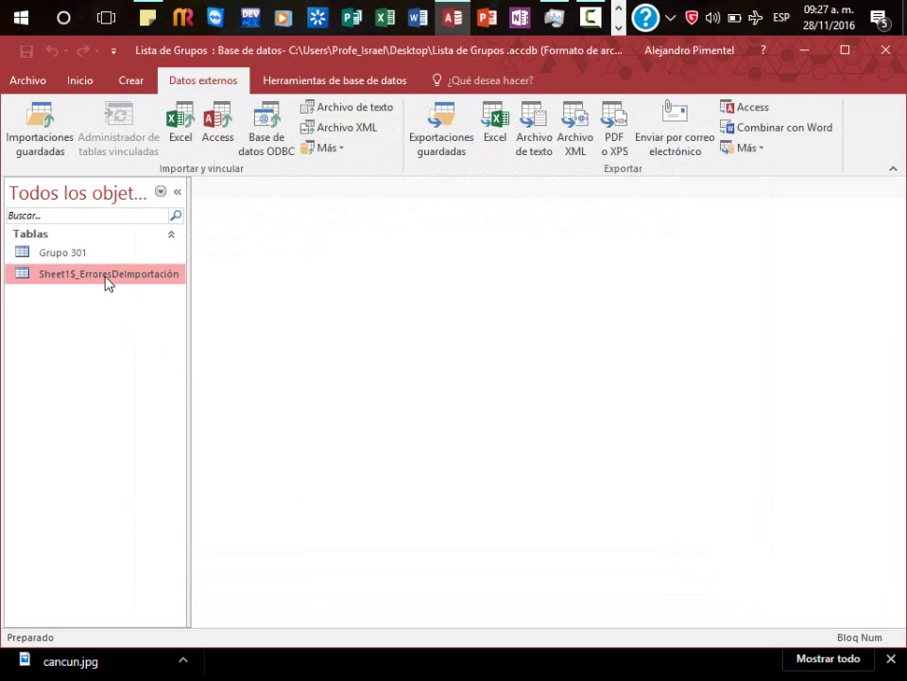
left_click(94, 255)
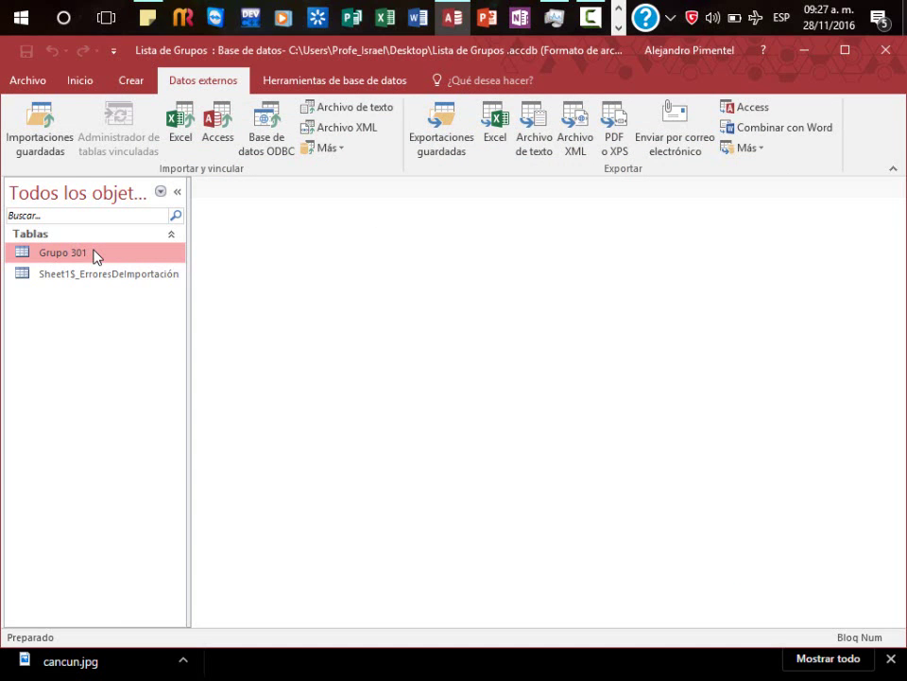
left_click(95, 274)
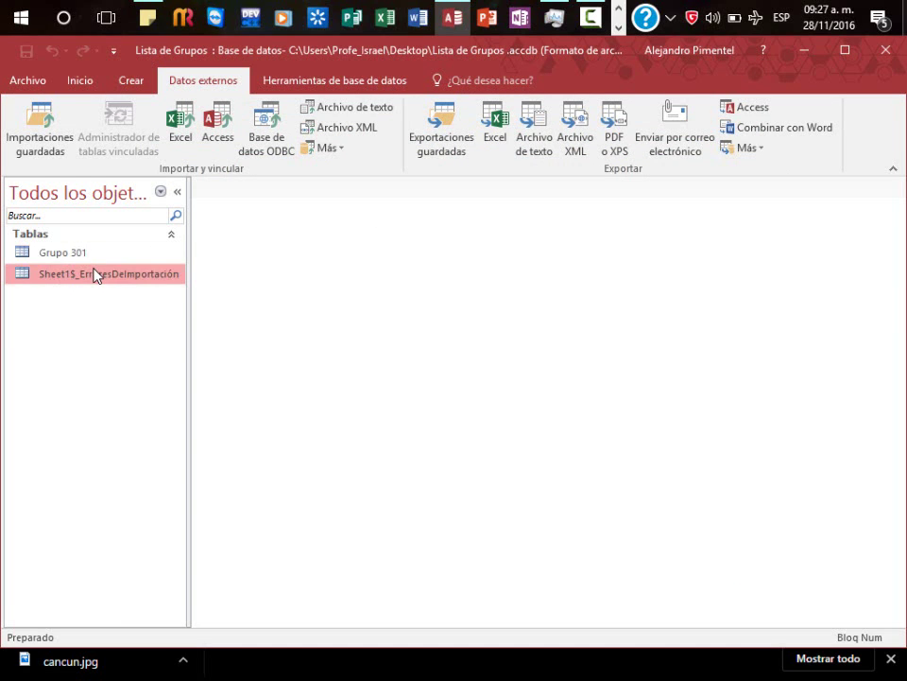
key("Delete")
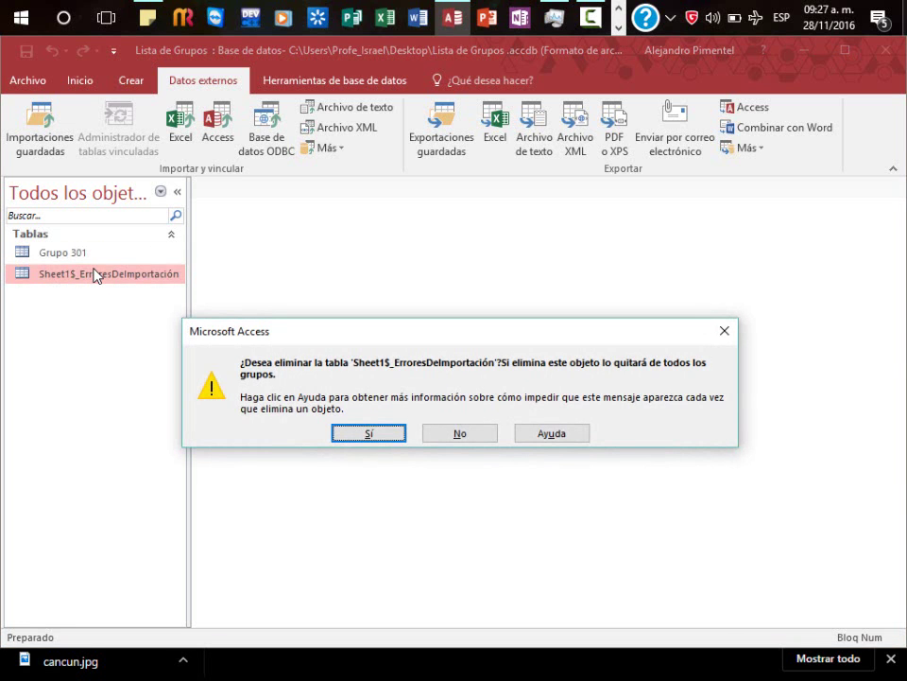
key("Return")
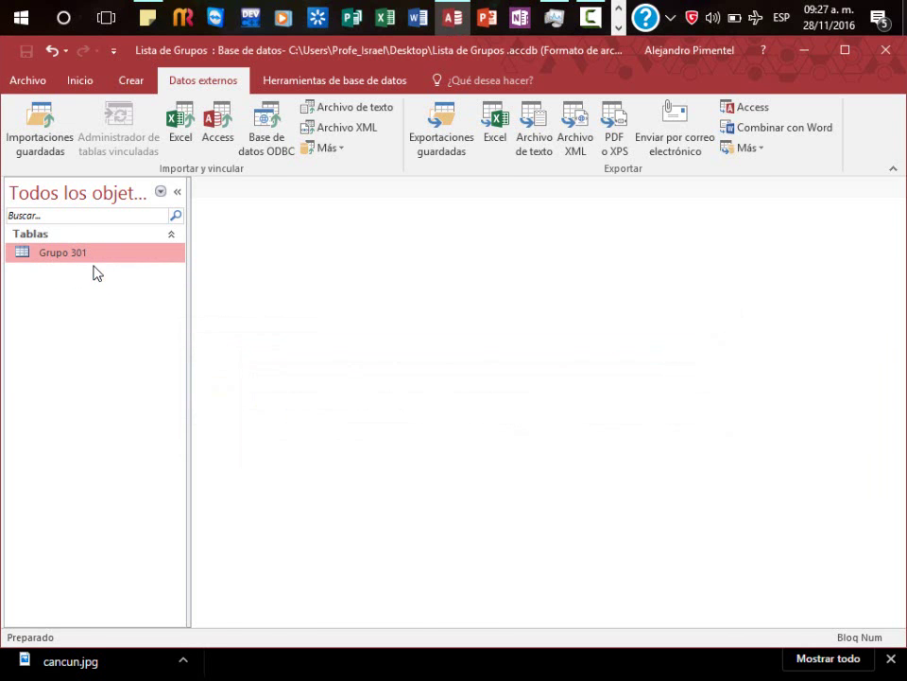
Open Grupo 301, collapse the navigation pane, and browse its columns from Matricula to Lugar que Visitaste
double_click(95, 254)
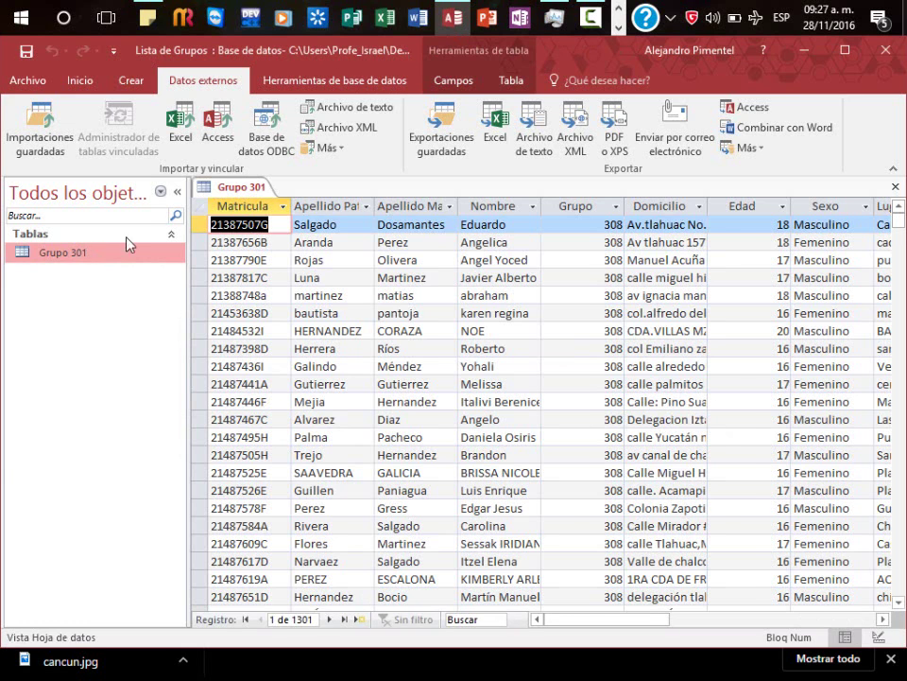
left_click(177, 192)
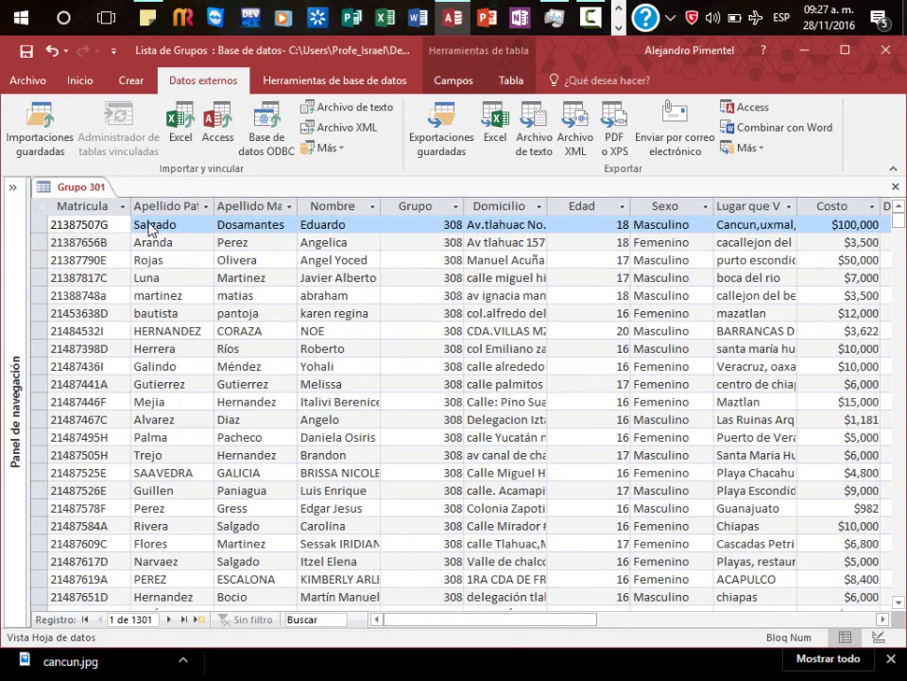
left_click(92, 208)
left_click(184, 206)
left_click(251, 206)
left_click(364, 207)
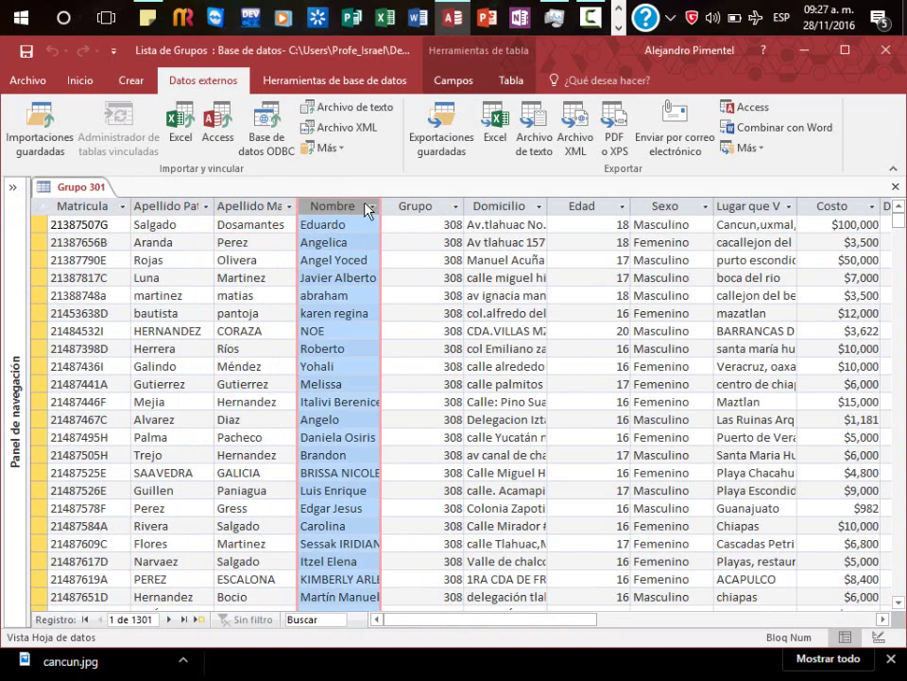
left_click(421, 206)
left_click(522, 207)
left_click(610, 207)
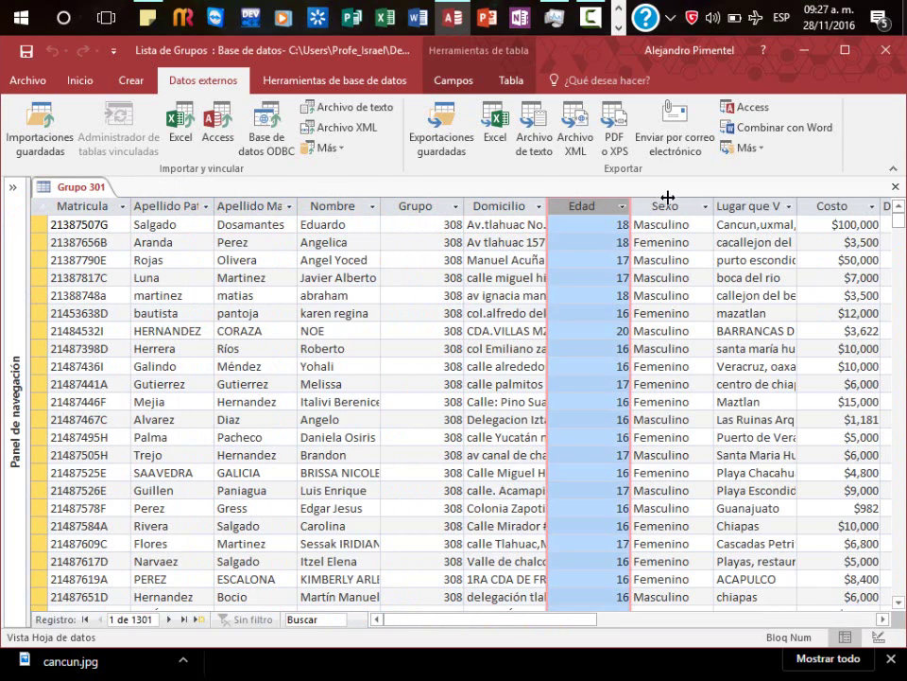
left_click(667, 206)
left_click(780, 205)
left_click_drag(523, 619, 627, 616)
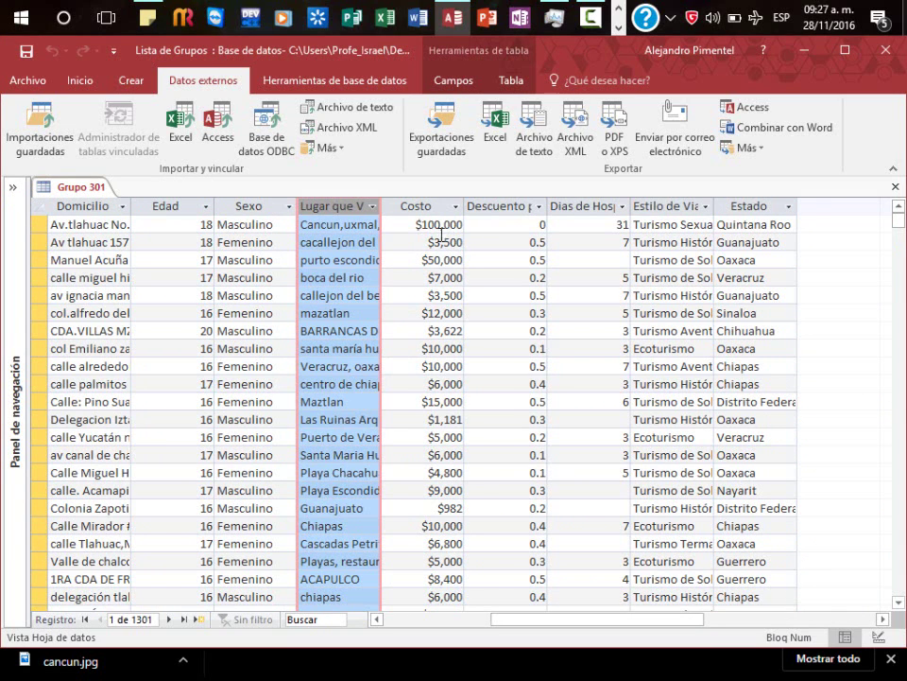
Inspect the Costo column's options and select the Descuento por grupo column
left_click(420, 205)
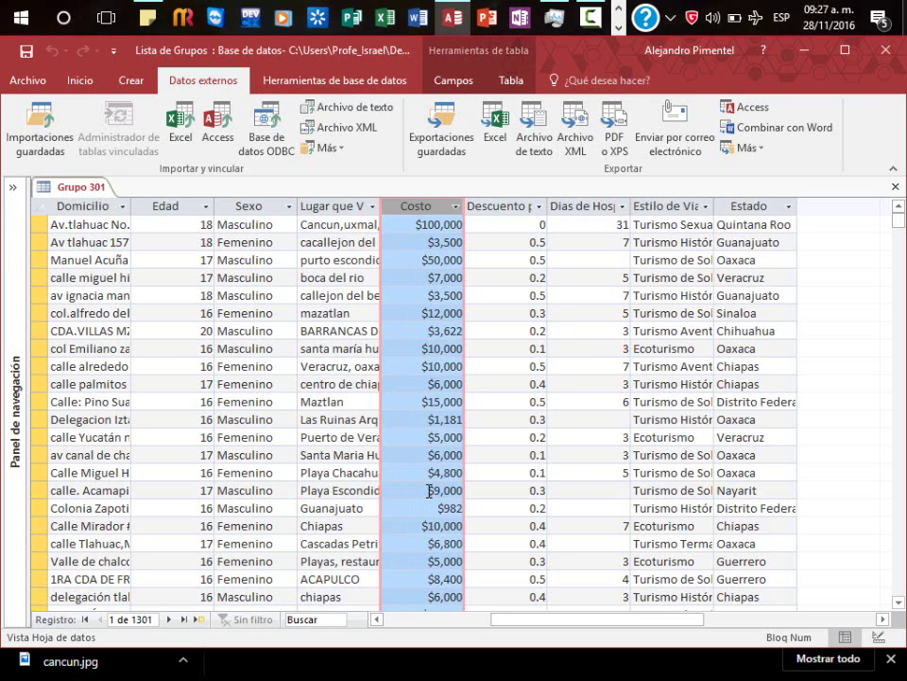
right_click(429, 490)
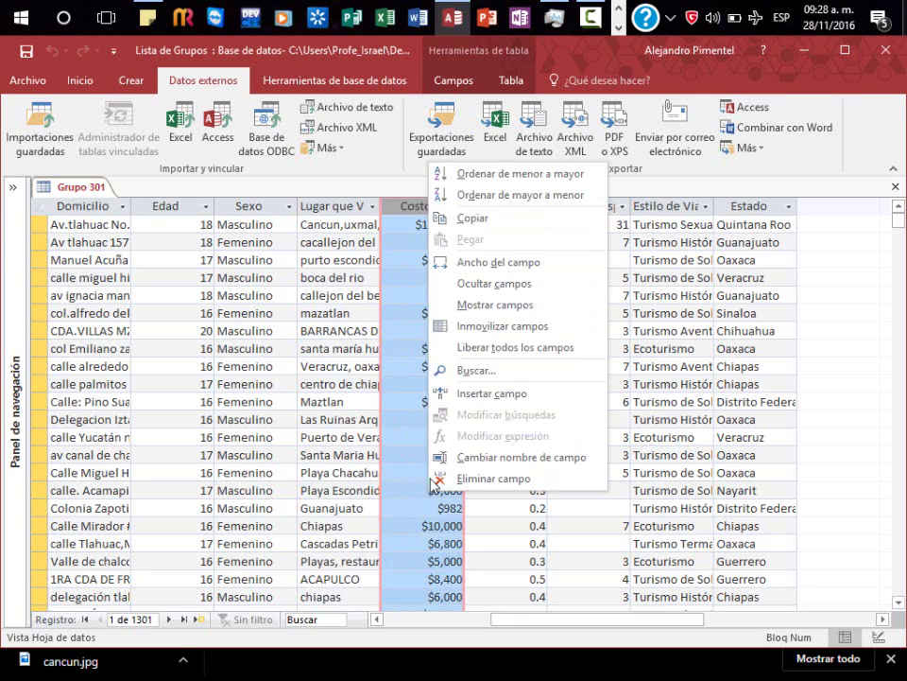
key("Escape")
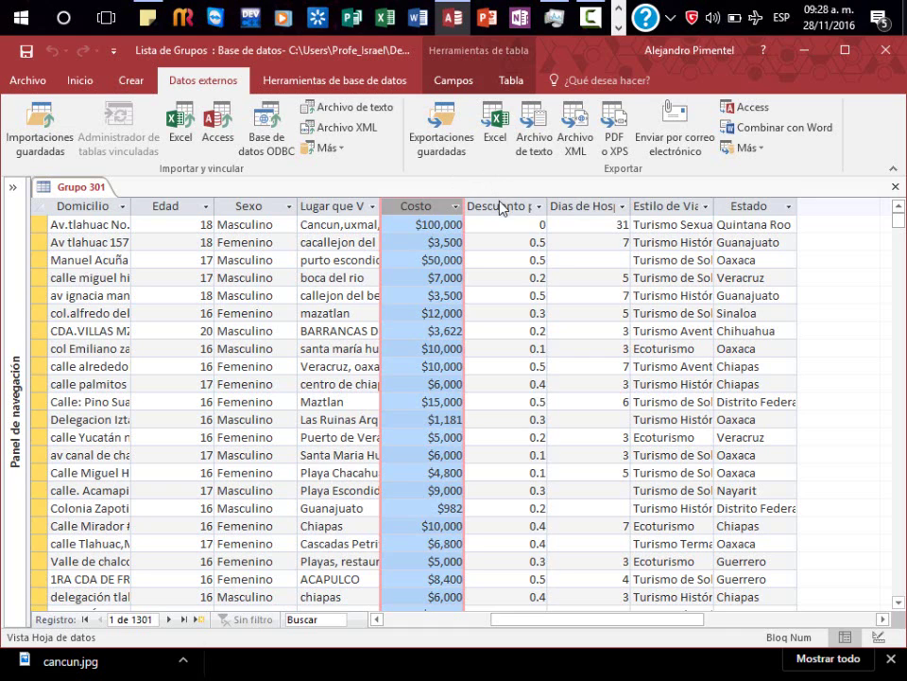
left_click(501, 207)
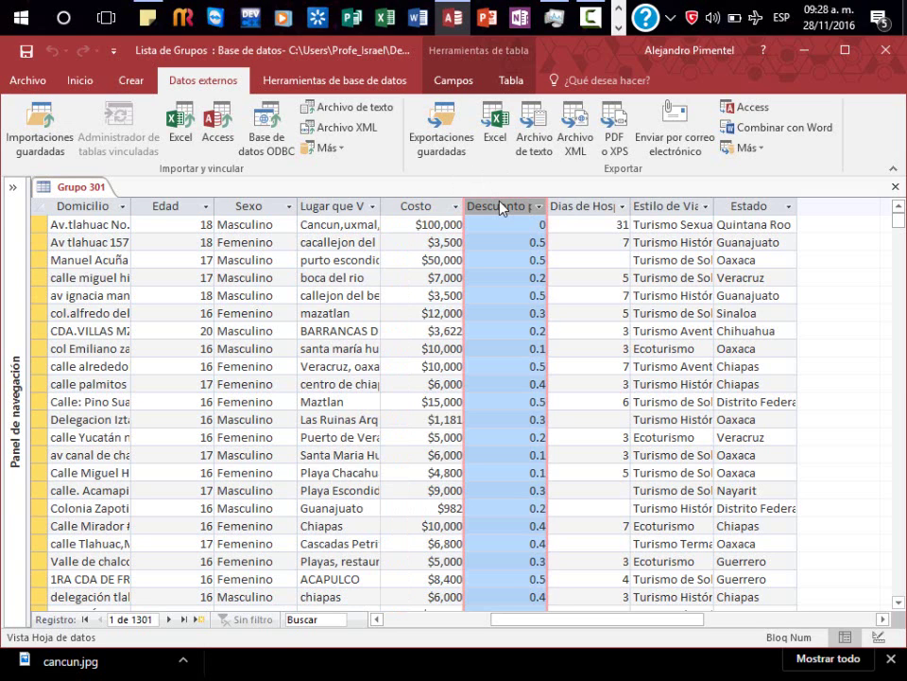
left_click(66, 83)
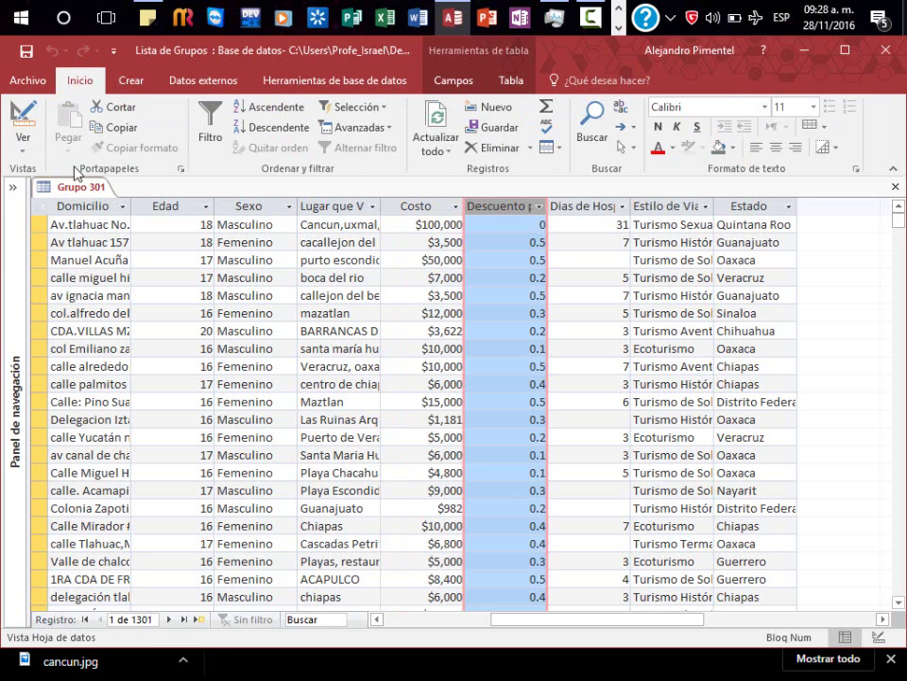
In Design view, give Descuento por grupo Porcentaje format with 0 decimals, then save back to Datasheet view
left_click(22, 115)
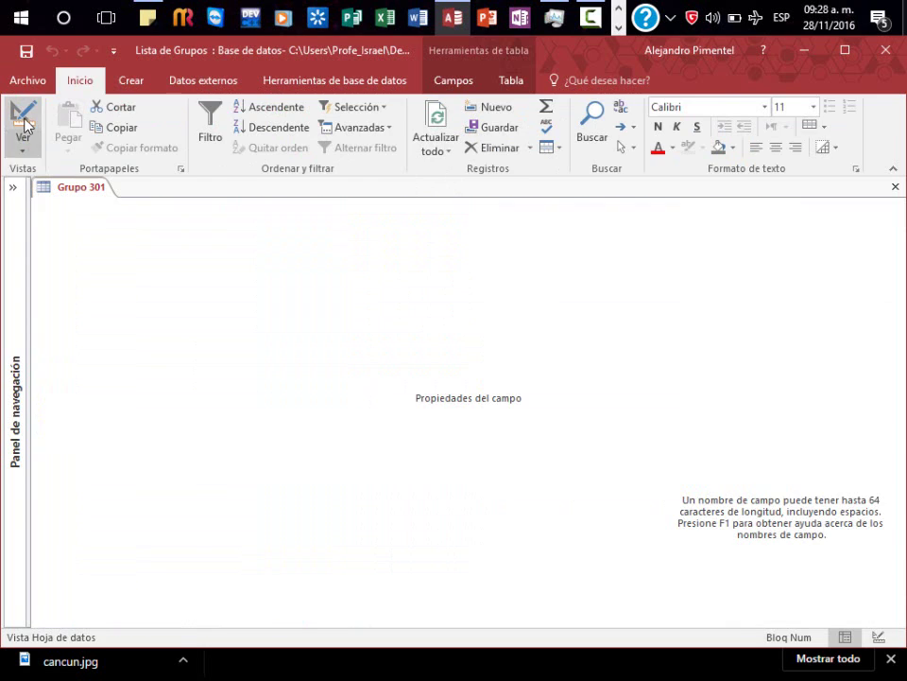
scroll(138, 346, "down", 1)
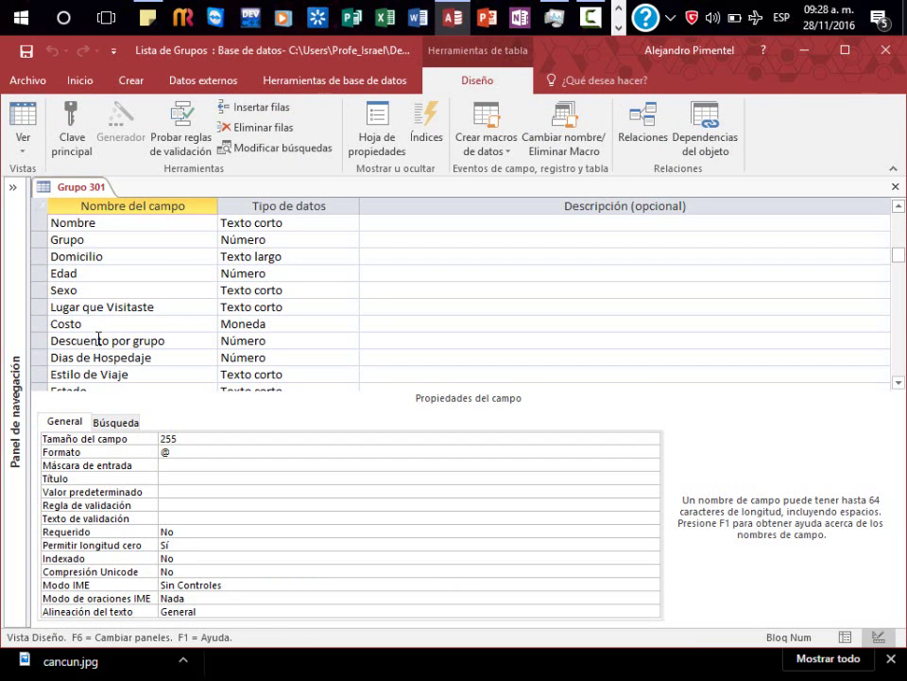
left_click(99, 341)
left_click(175, 451)
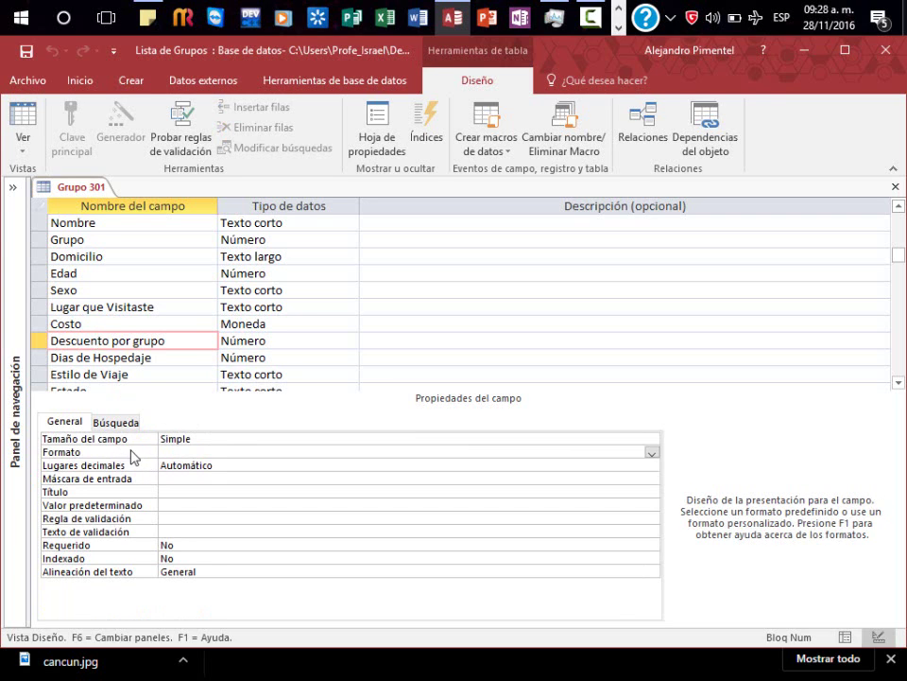
left_click(651, 453)
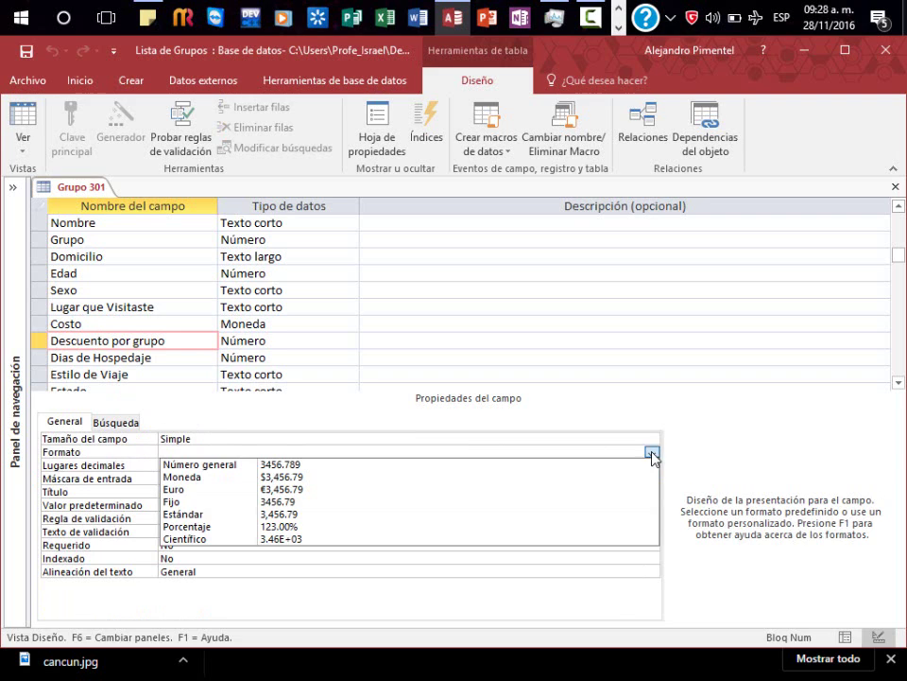
left_click(421, 532)
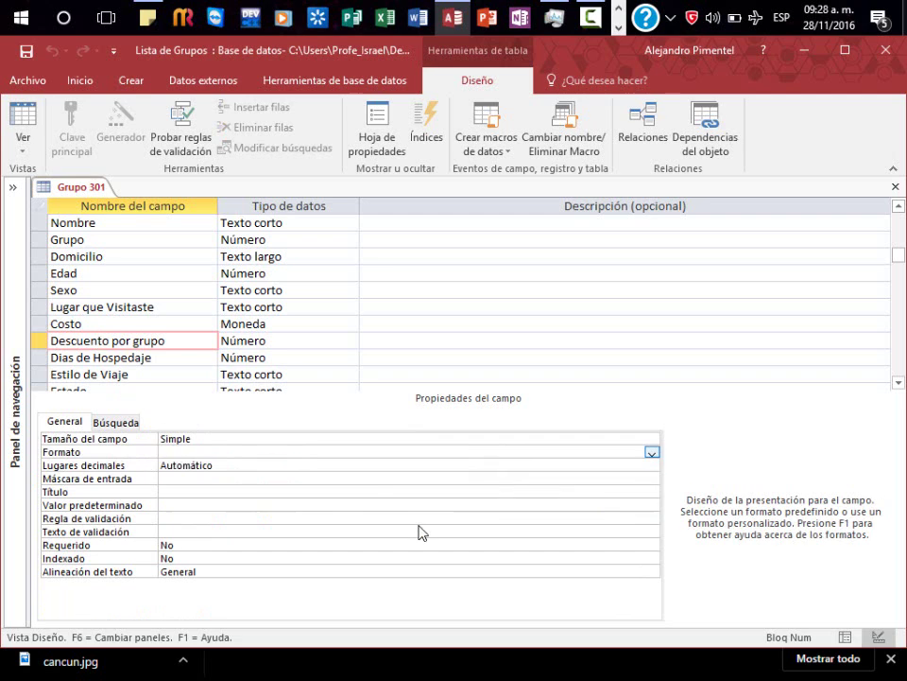
left_click(277, 480)
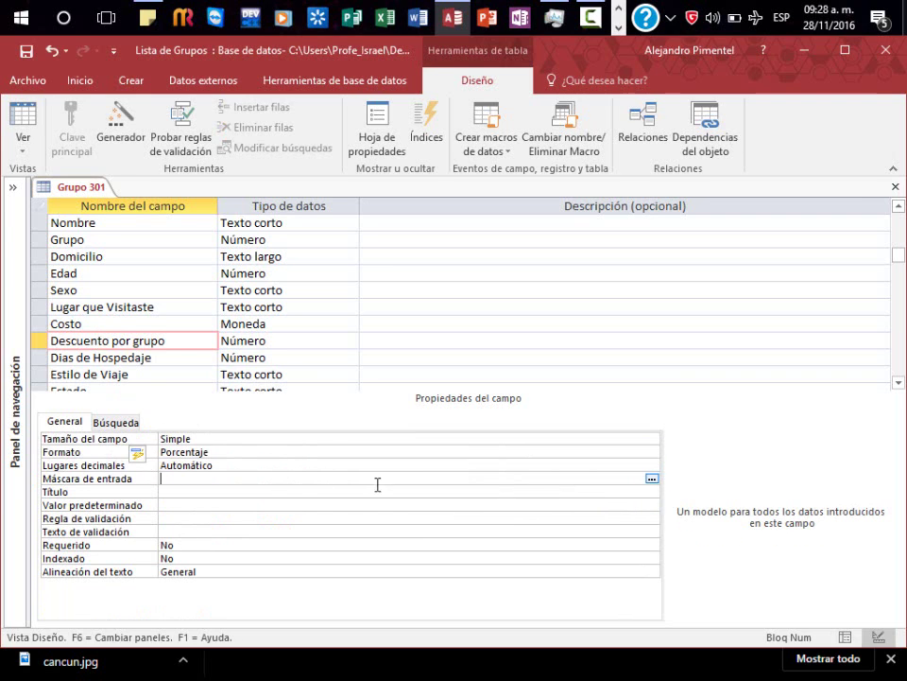
left_click(469, 464)
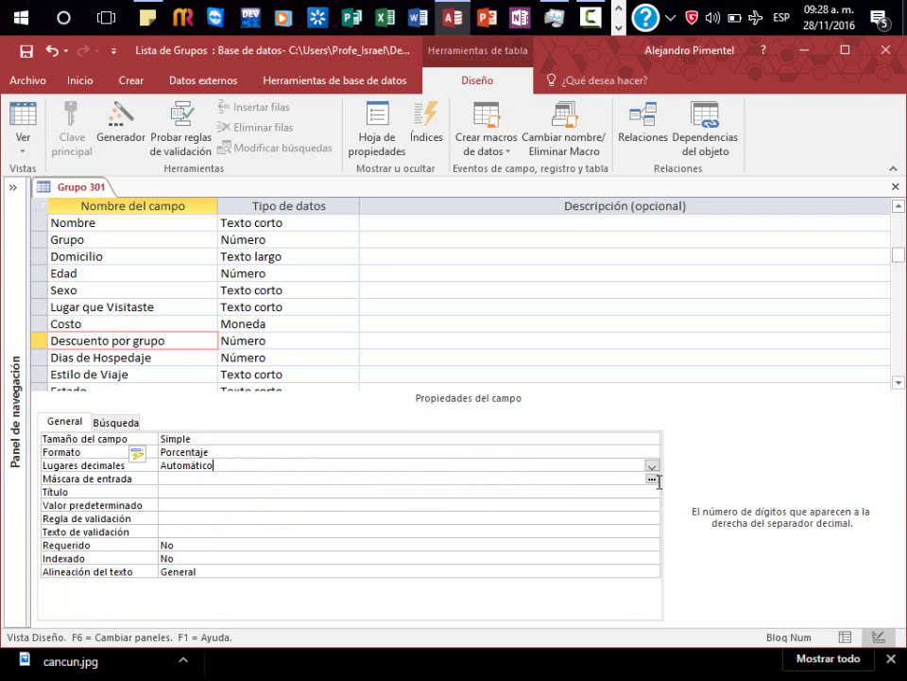
left_click(653, 466)
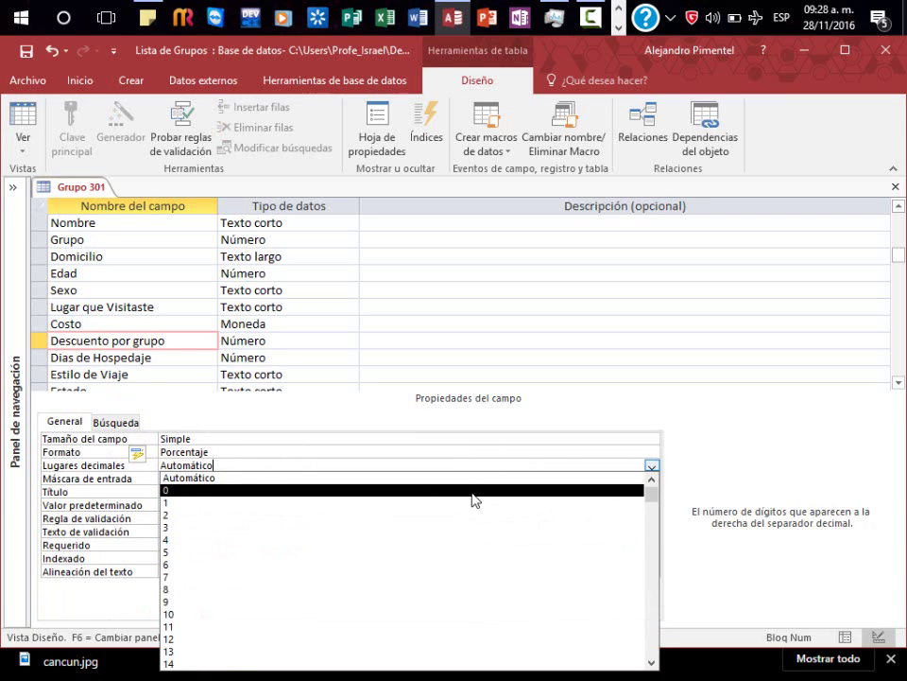
left_click(472, 494)
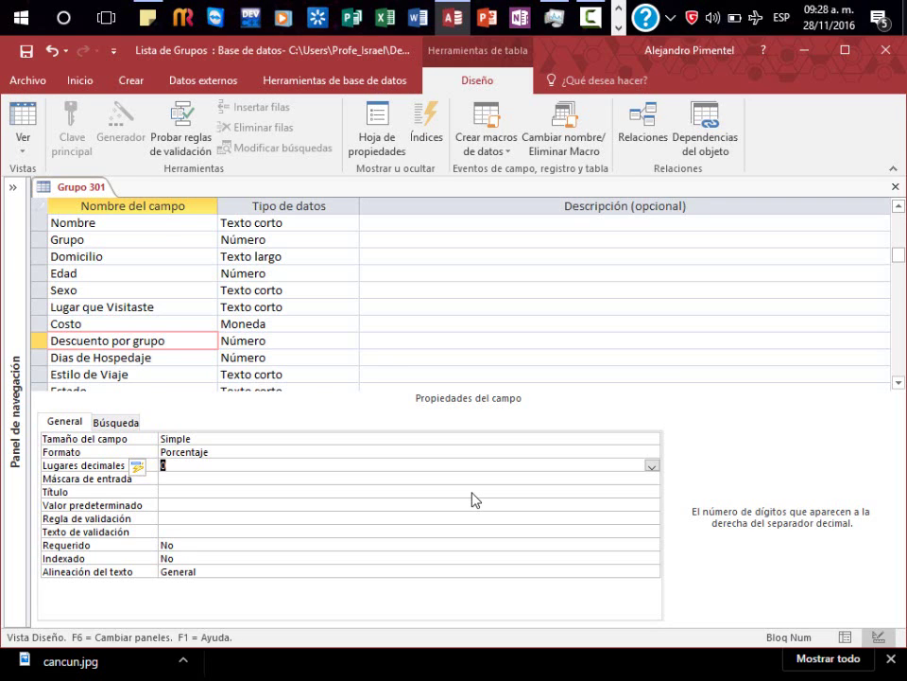
left_click(21, 115)
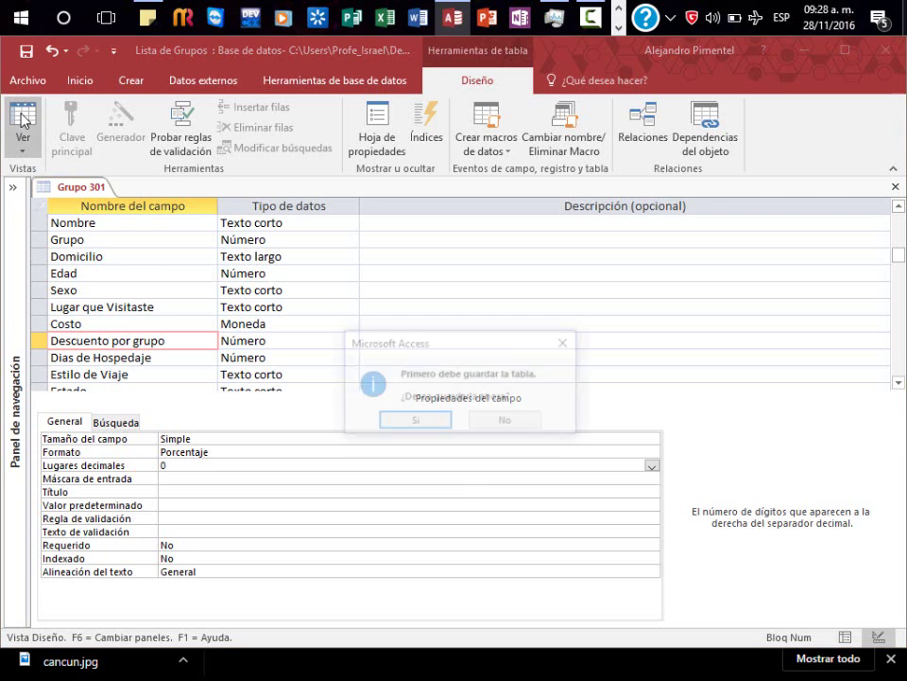
left_click(423, 422)
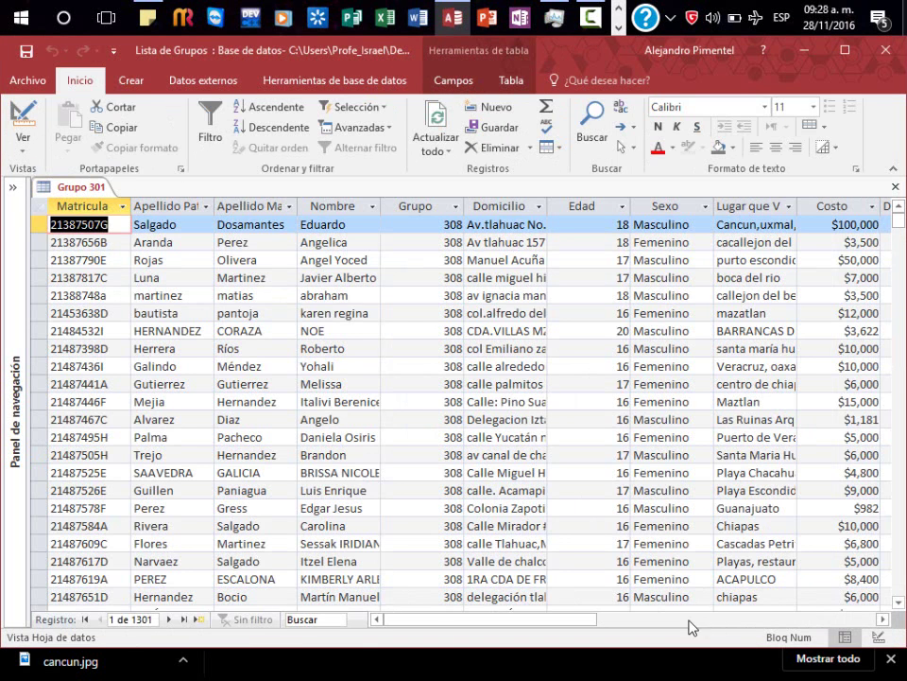
Centre the Dias de Hospedaje values and check the blank days in records 12 and 16
left_click_drag(547, 619, 652, 619)
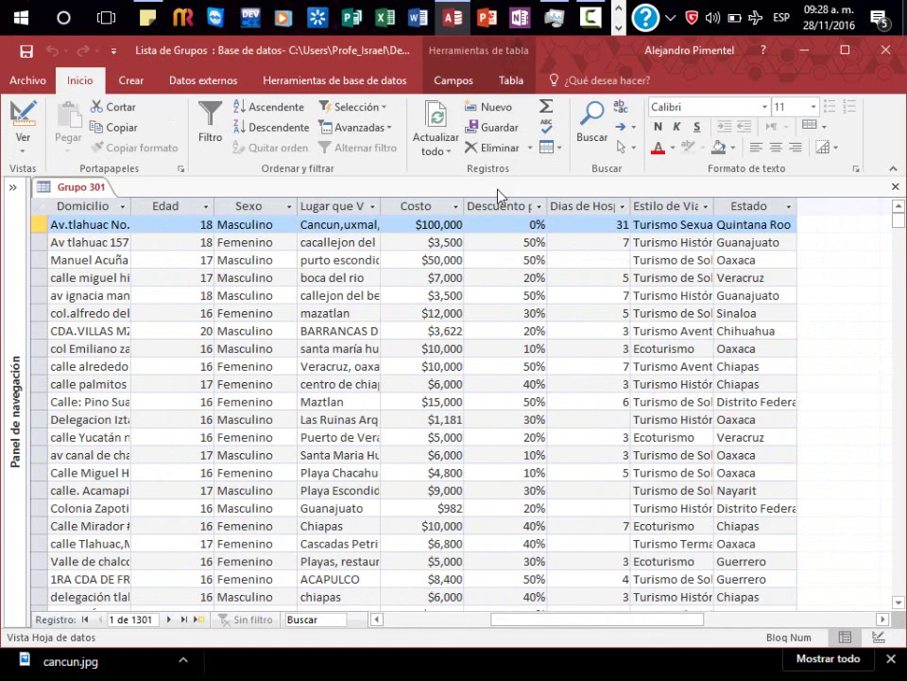
left_click(502, 210)
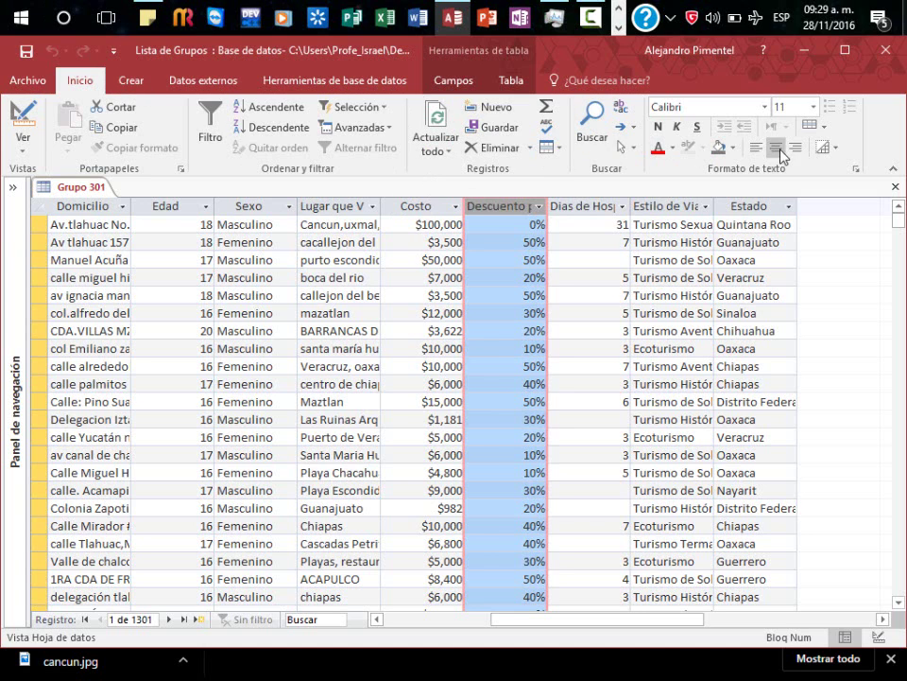
left_click(413, 205)
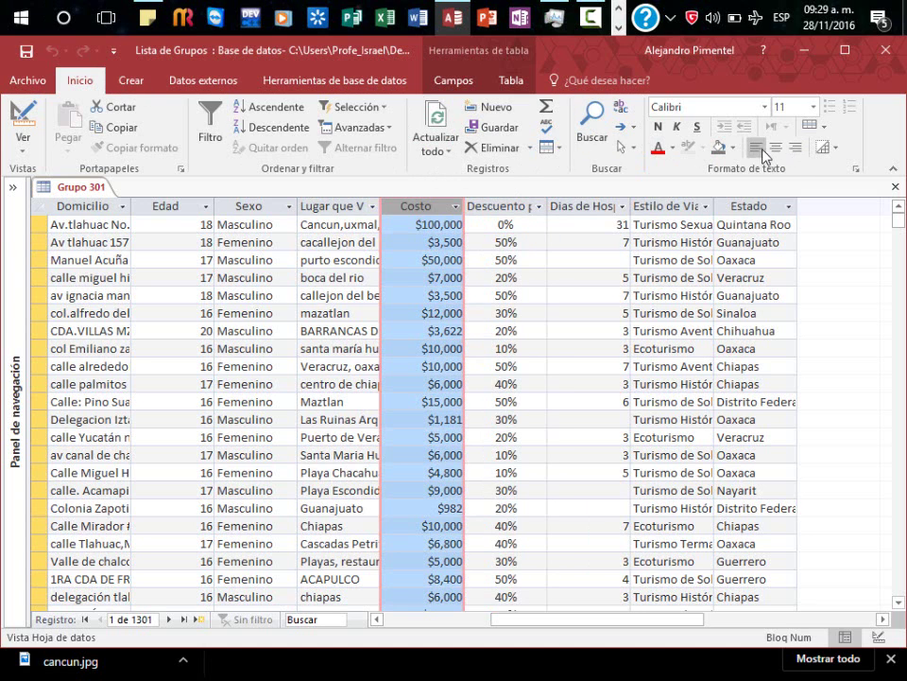
left_click(599, 206)
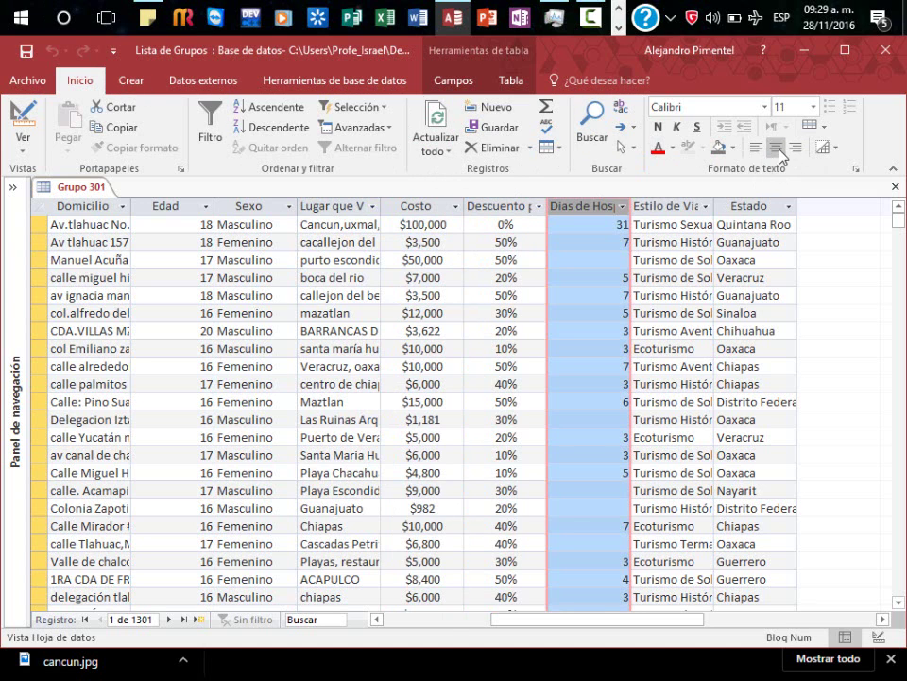
left_click(775, 147)
left_click(608, 261)
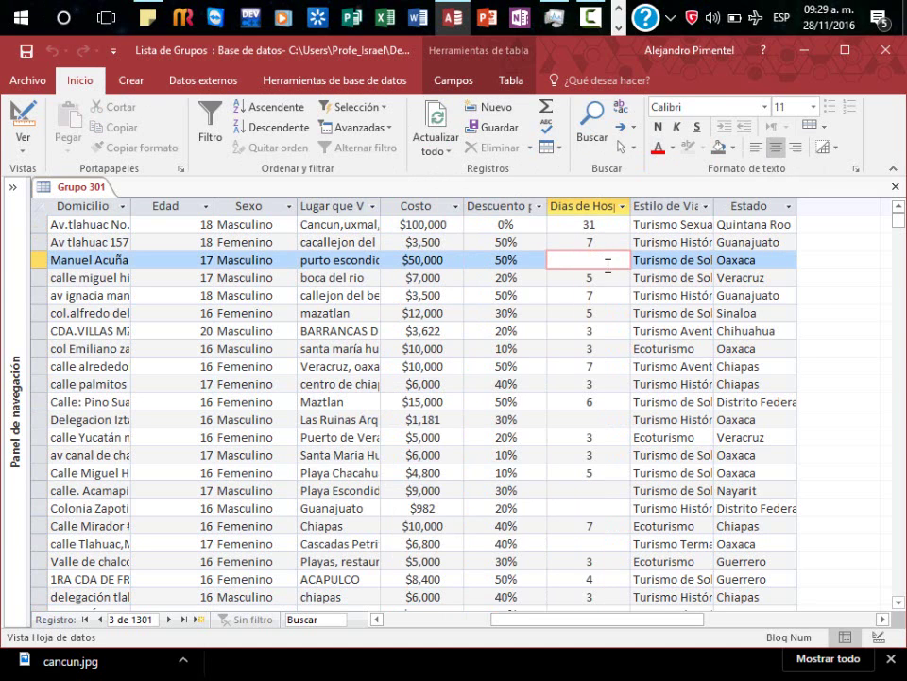
left_click(608, 422)
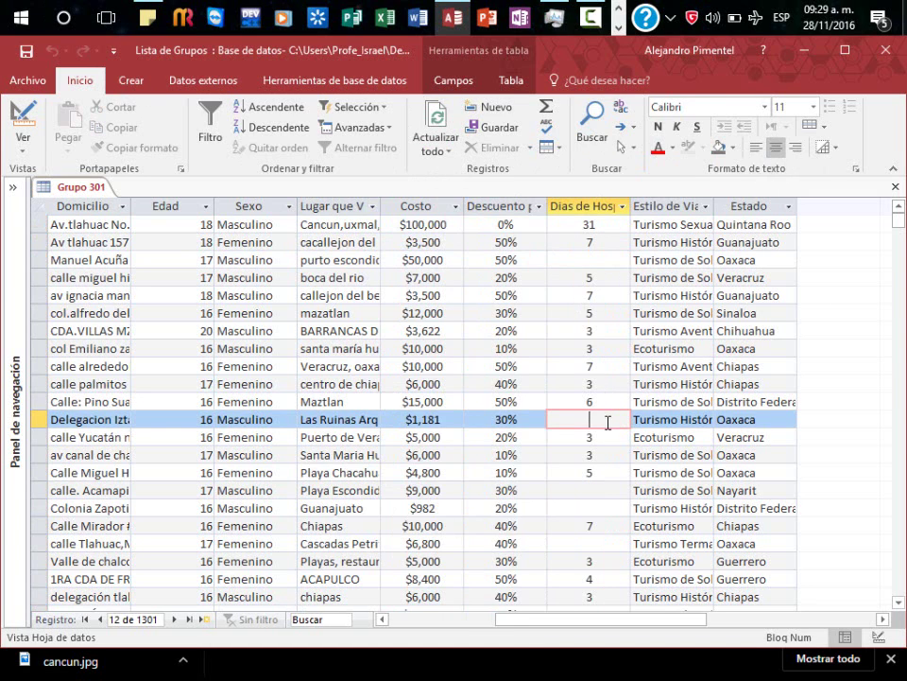
left_click(599, 490)
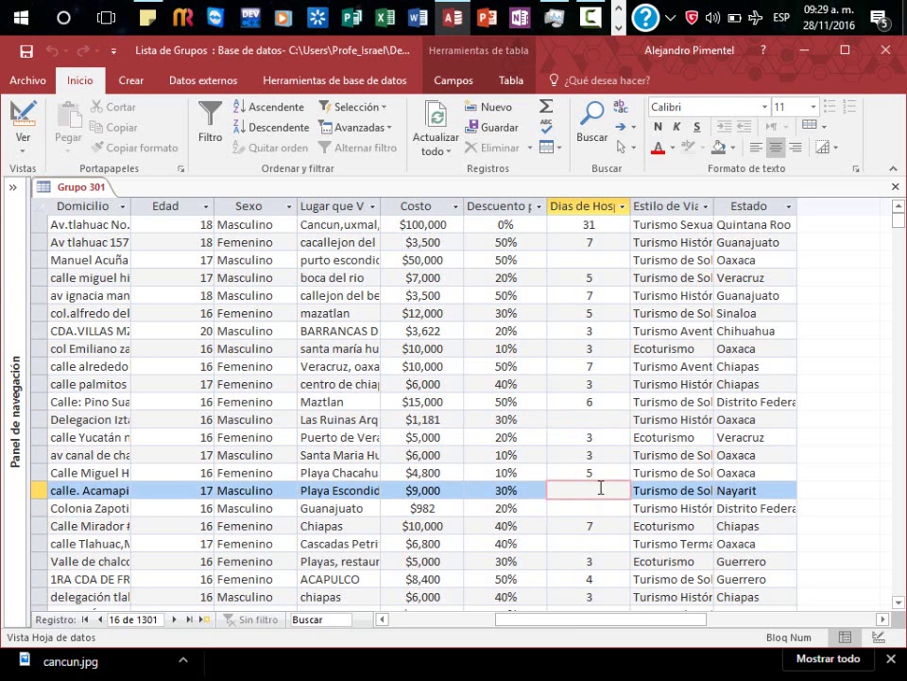
Autofit the Estilo de Viaje, Lugar que Visitaste and Sexo columns and widen Domicilio
double_click(713, 202)
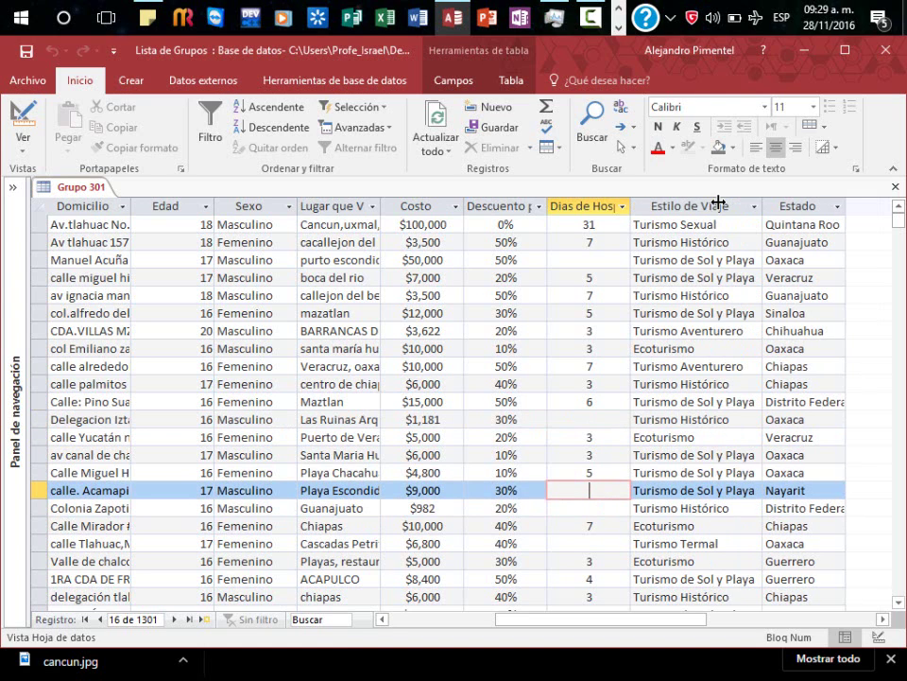
double_click(380, 205)
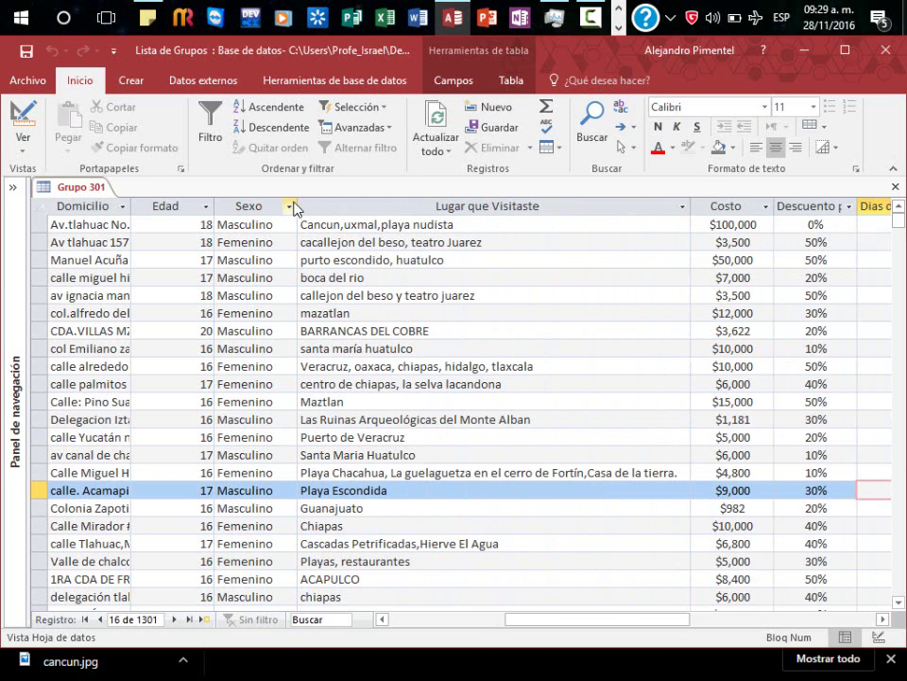
double_click(296, 205)
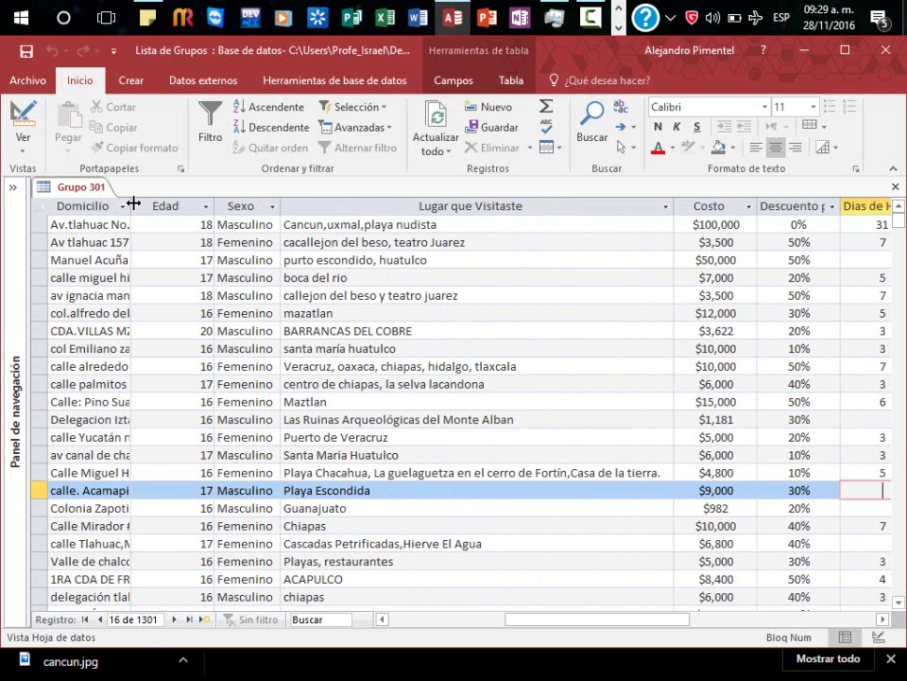
left_click_drag(133, 203, 628, 205)
left_click_drag(611, 621, 366, 619)
Centre the values in the Grupo and Matricula columns
left_click(417, 205)
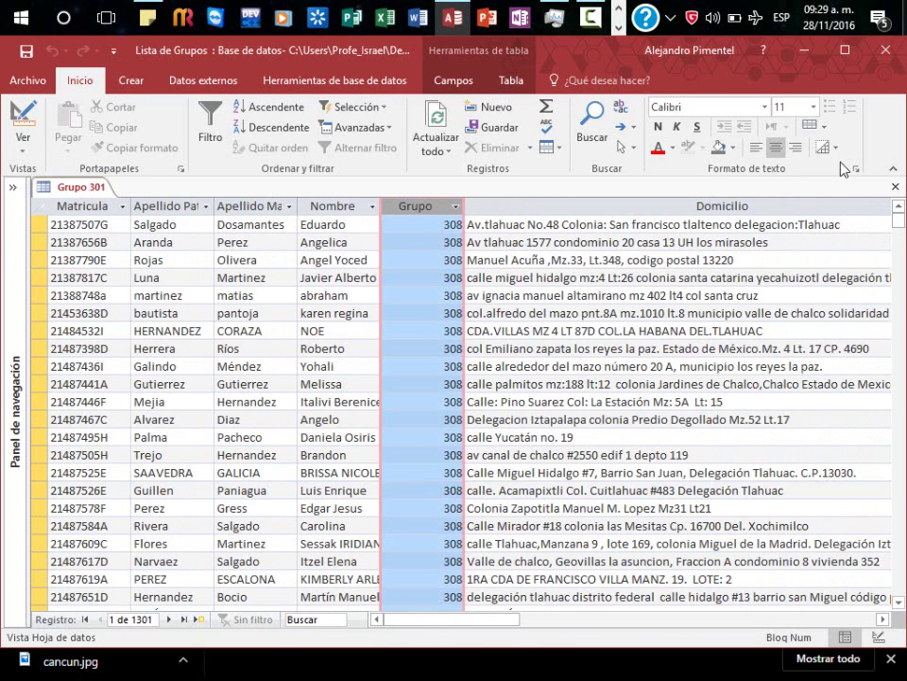
left_click(775, 147)
left_click(85, 206)
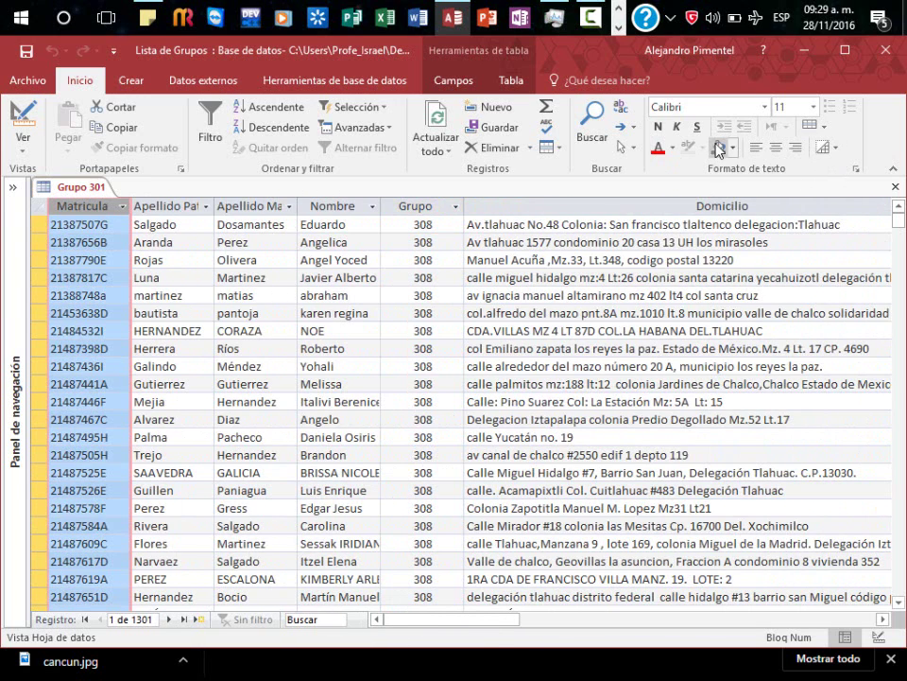
left_click(775, 147)
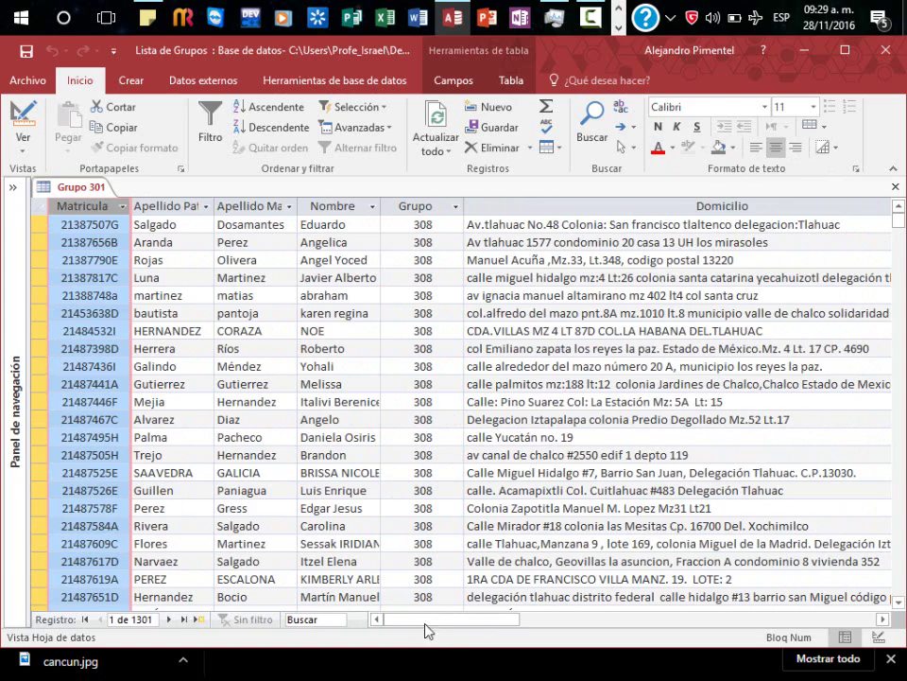
mouse_move(450, 620)
left_mouse_down()
mouse_move(643, 623)
mouse_move(607, 624)
left_mouse_up()
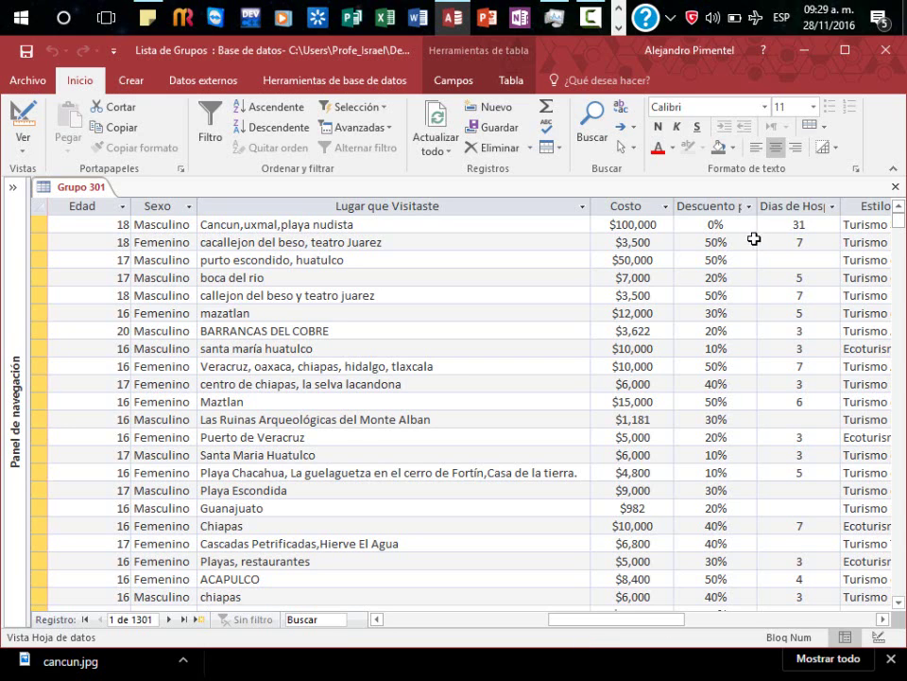
Set the alternate row colour of the datasheet to light orange
left_click(838, 148)
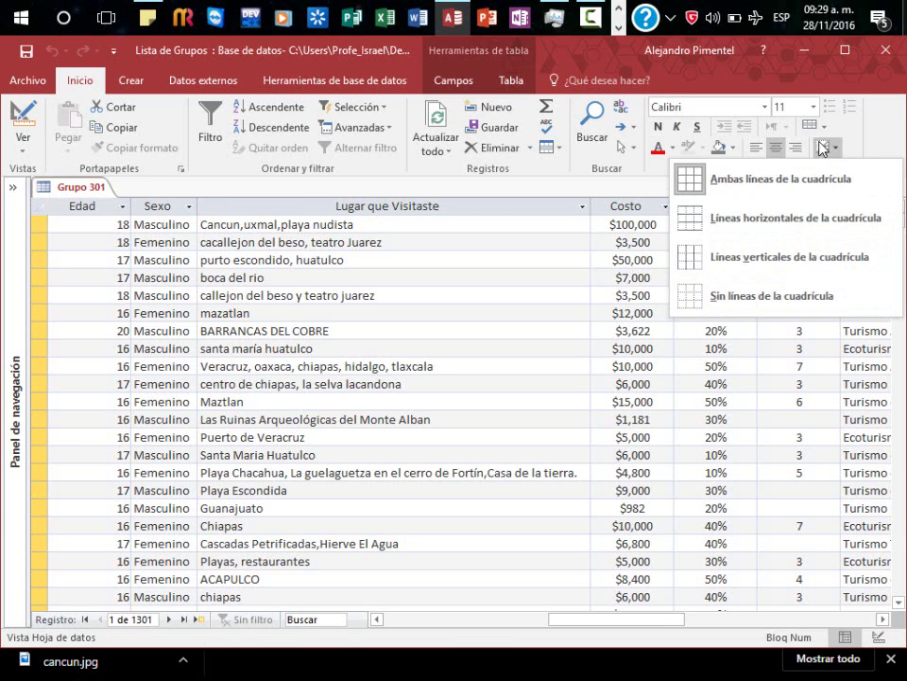
left_click(826, 126)
left_click(826, 126)
left_click(827, 127)
left_click(826, 126)
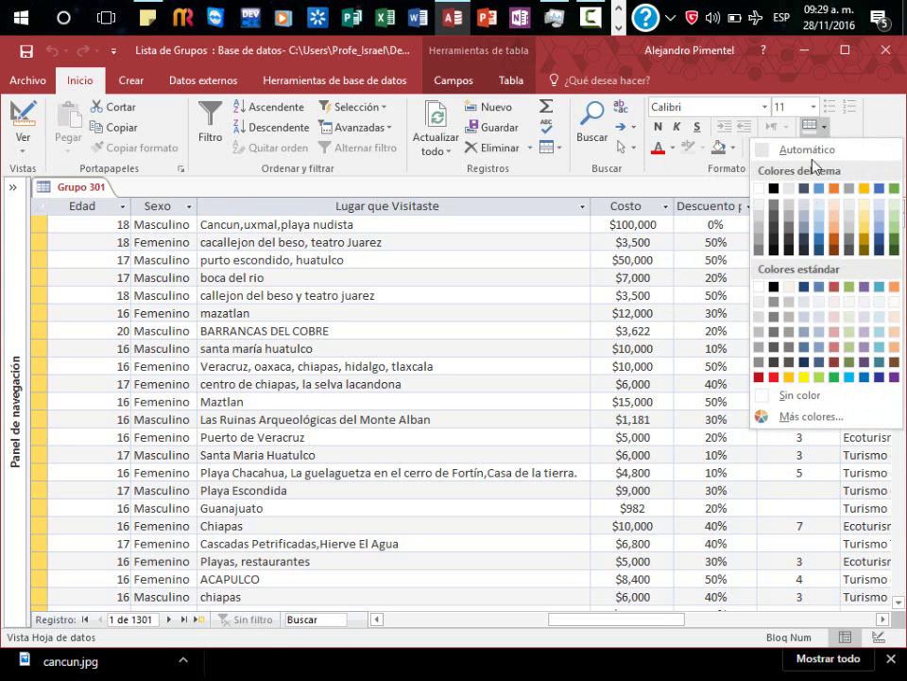
left_click(778, 218)
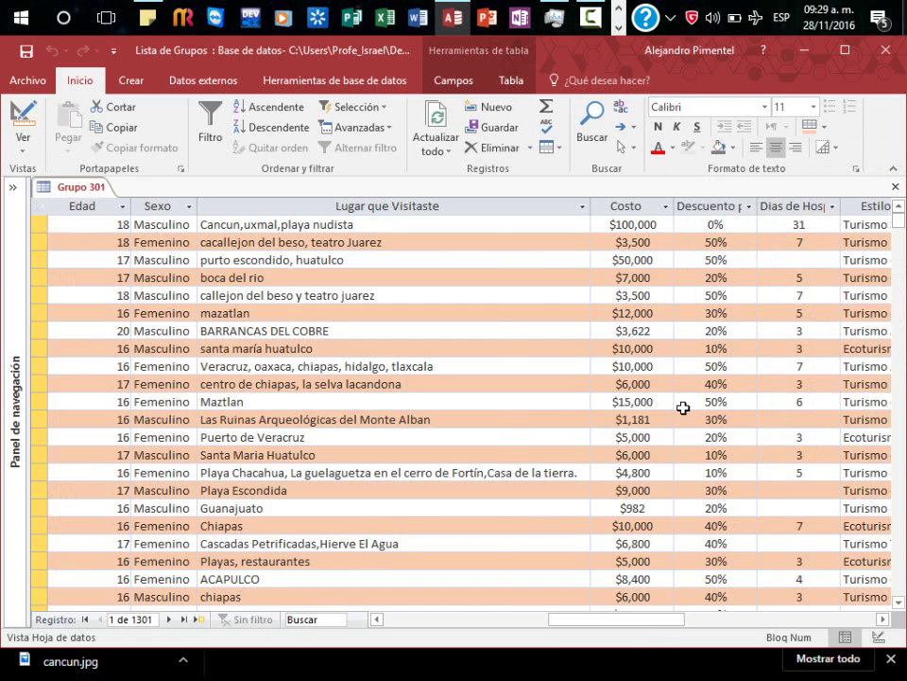
left_click_drag(661, 619, 741, 622)
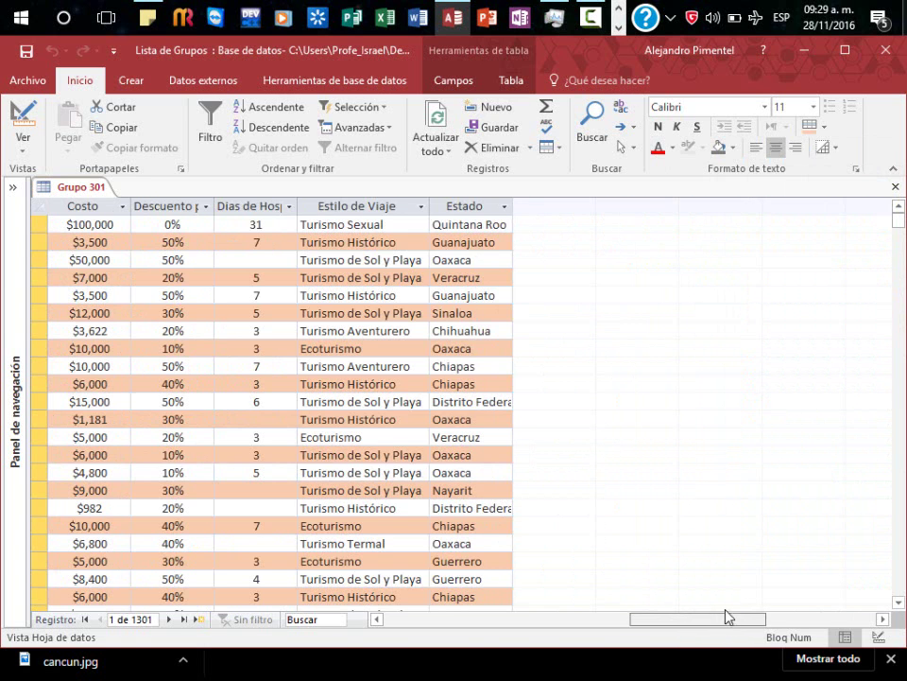
Set the datasheet background colour to light blue and check the shading across records
left_click(734, 147)
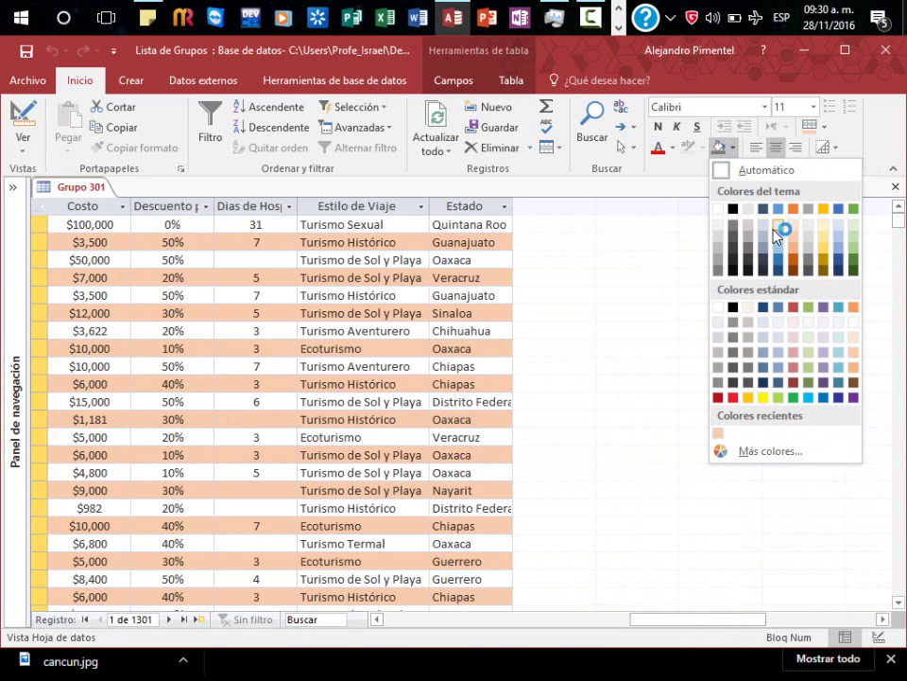
left_click(776, 230)
left_click(469, 312)
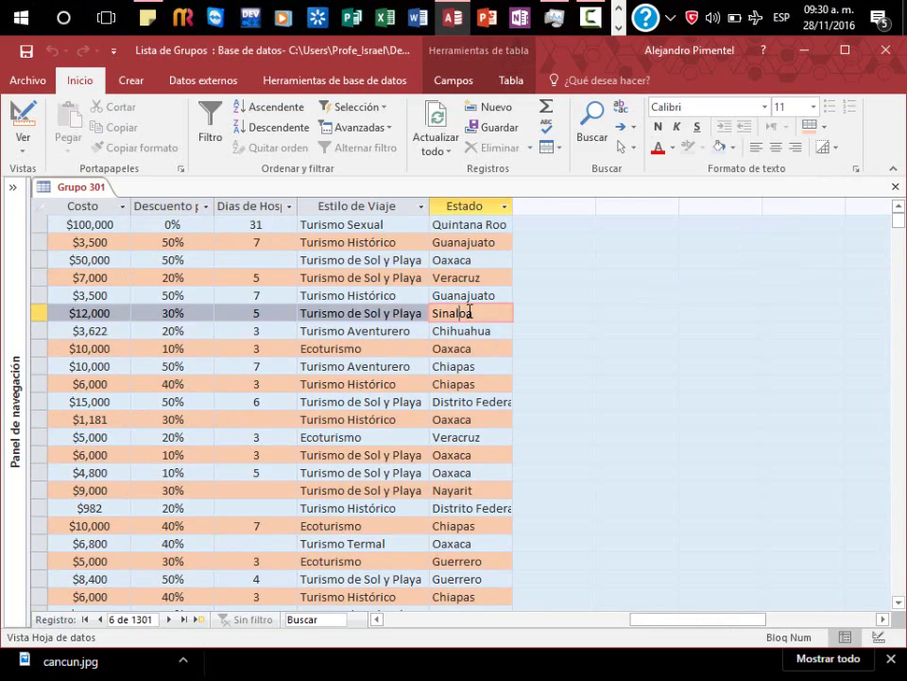
key("shift+Tab")
key("Up")
key("shift+Tab")
key("Home")
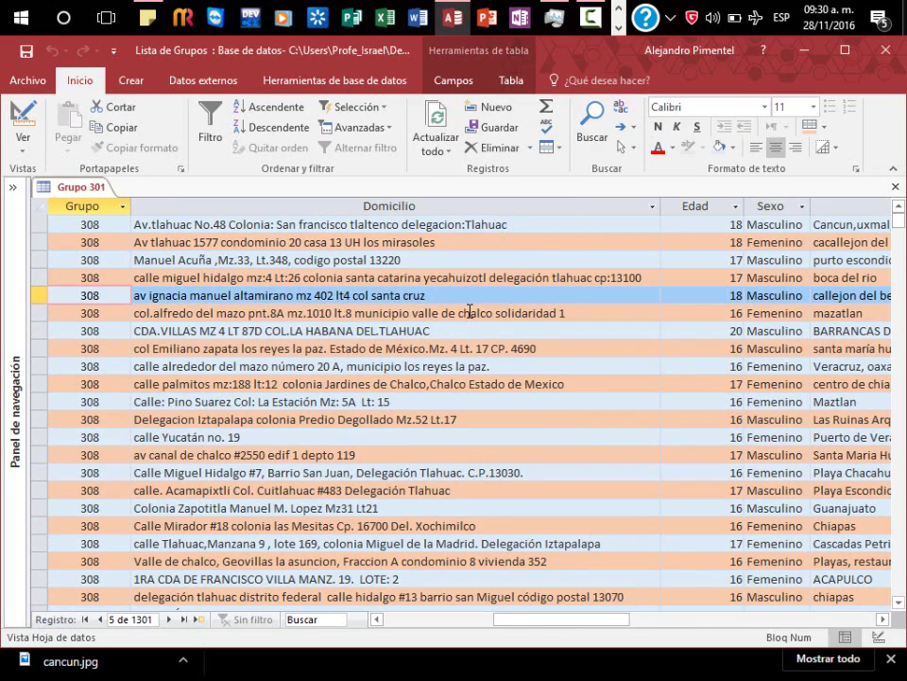
key("Tab")
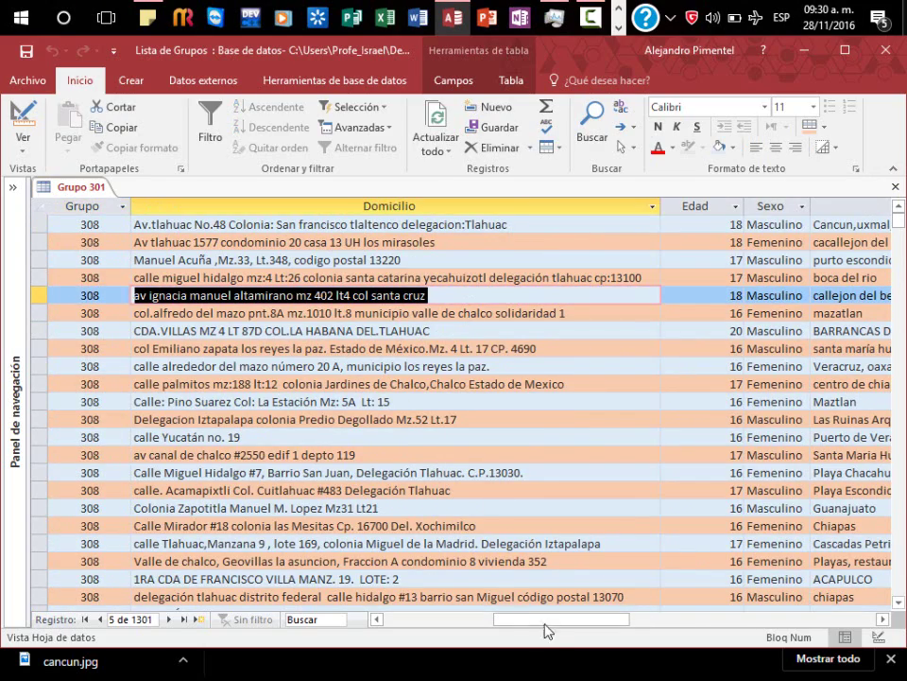
left_click_drag(544, 622, 434, 622)
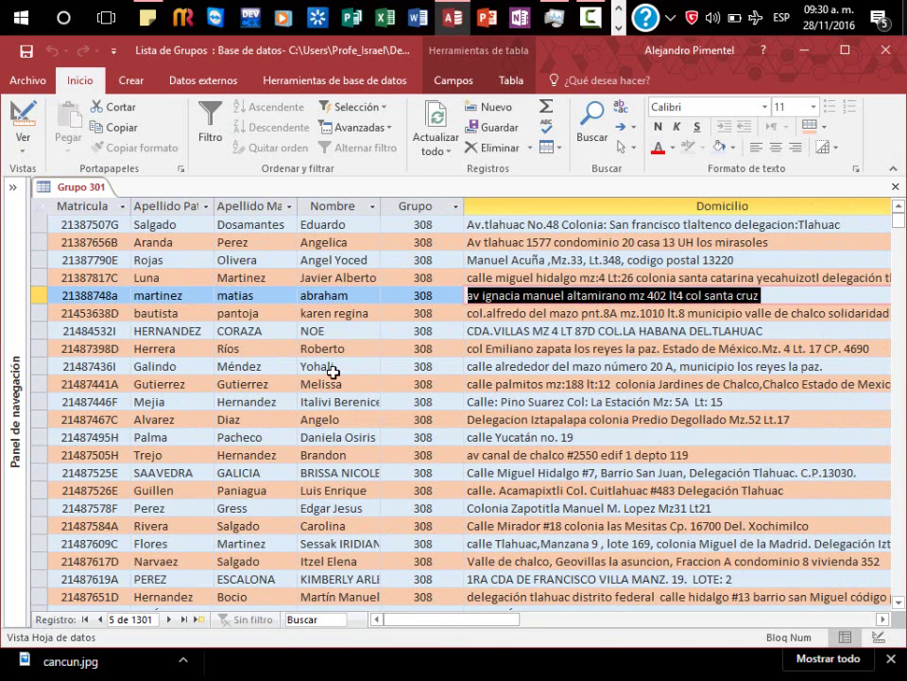
Sort the Grupo 301 records by Grupo from smallest to largest
left_click(454, 206)
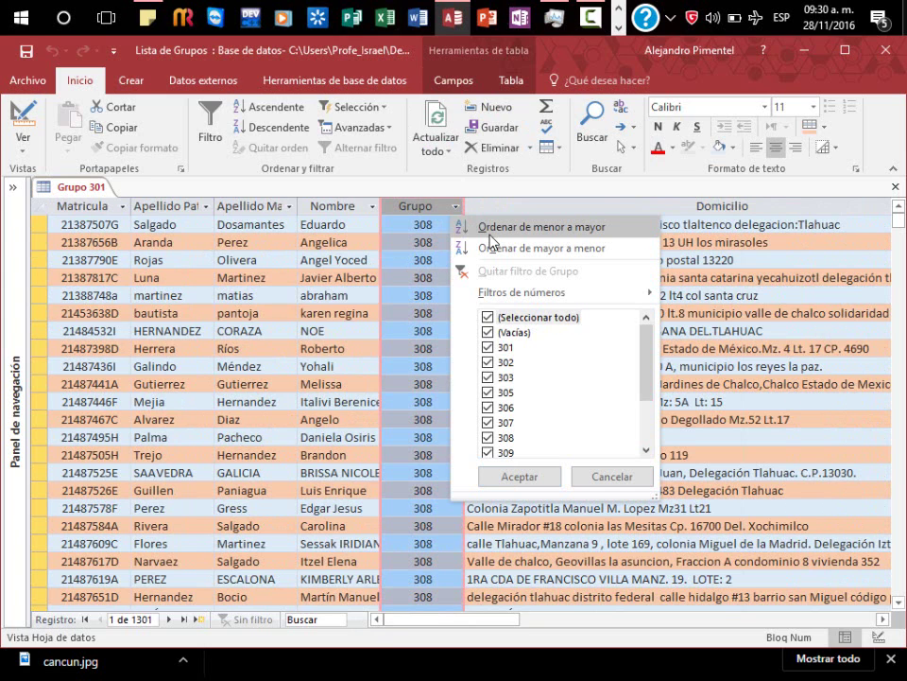
left_click(490, 234)
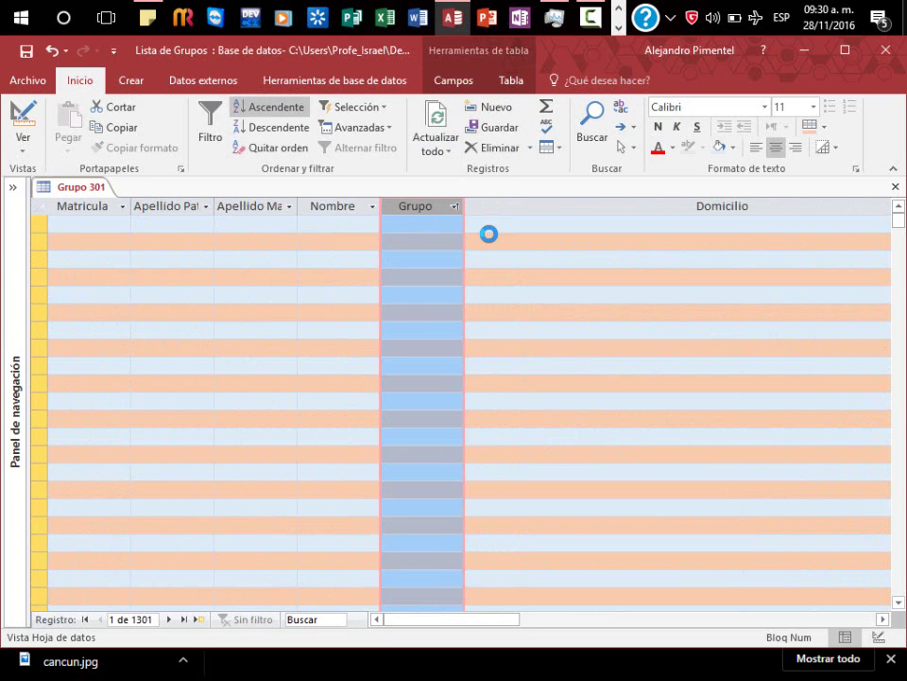
left_click(99, 222)
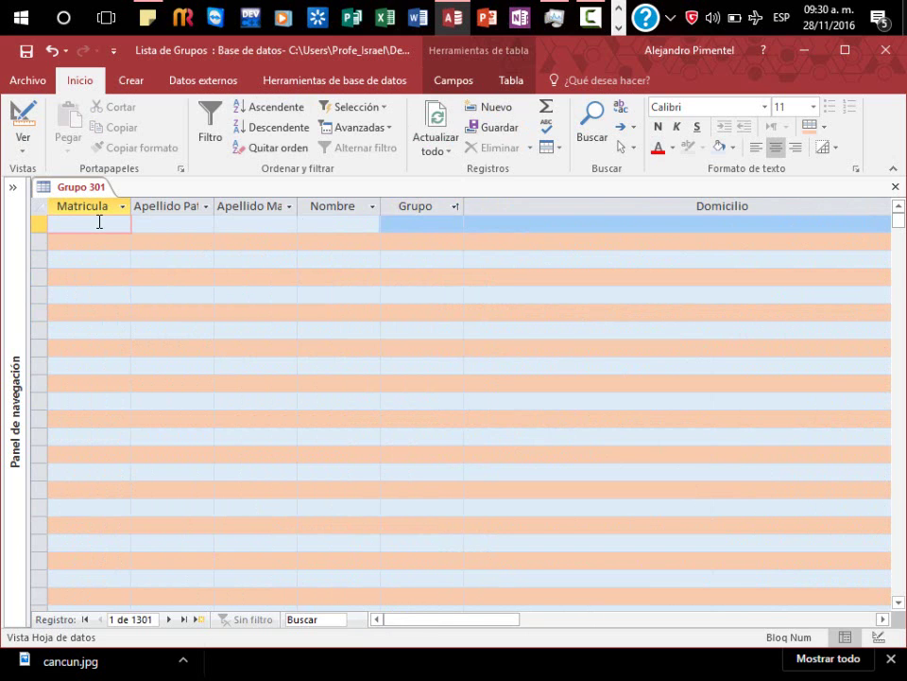
Scroll through the sorted records, return to the top and select the first empty record
scroll(107, 223, "down", 2)
scroll(107, 224, "down", 2)
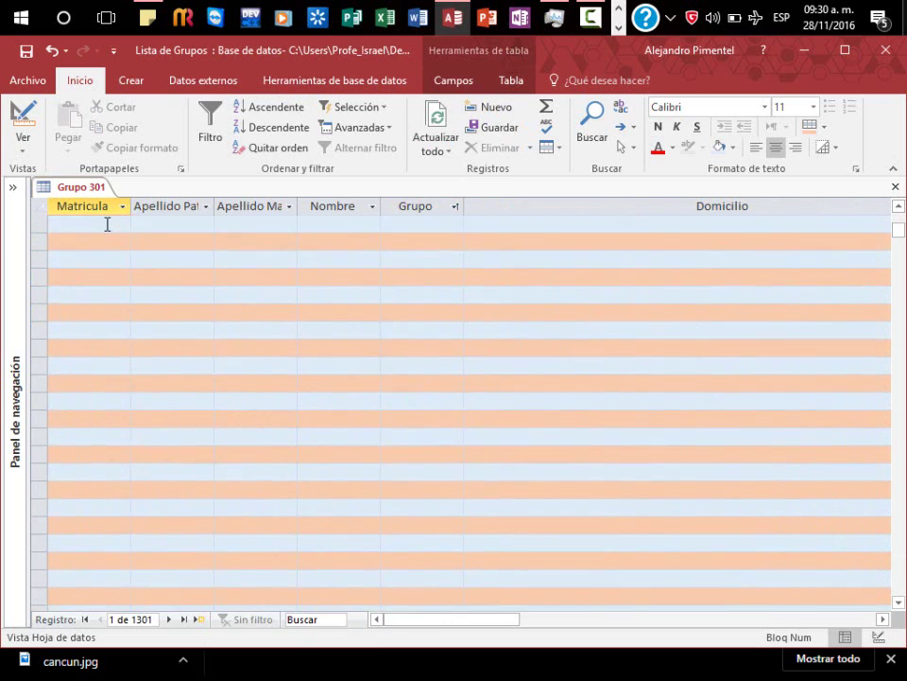
scroll(105, 294, "down", 2)
scroll(105, 294, "down", 2)
scroll(104, 298, "down", 2)
scroll(105, 297, "down", 3)
scroll(105, 297, "down", 3)
left_click_drag(899, 348, 900, 388)
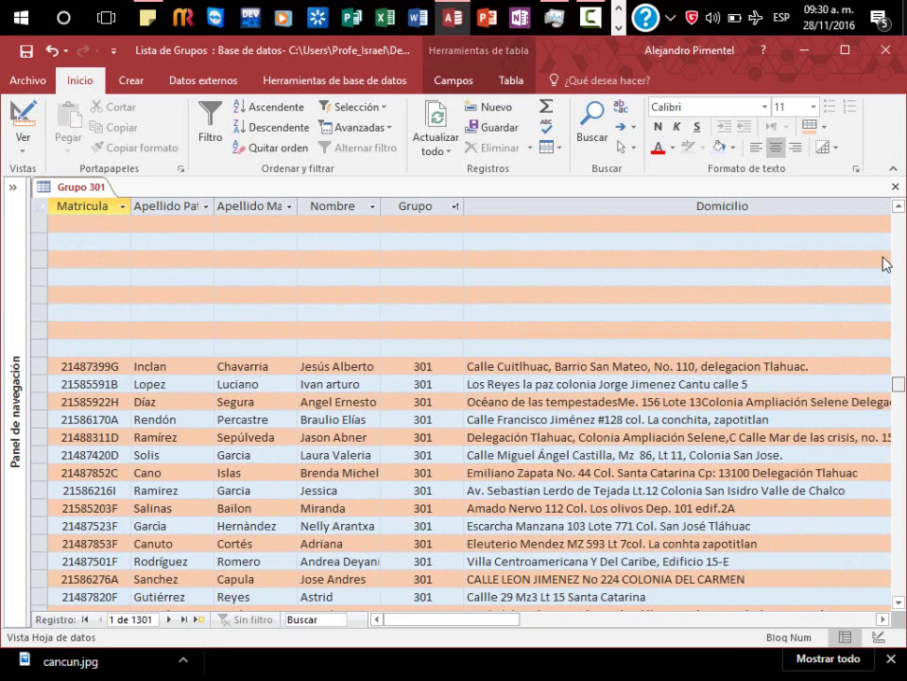
left_click_drag(900, 390, 899, 213)
left_click(39, 223)
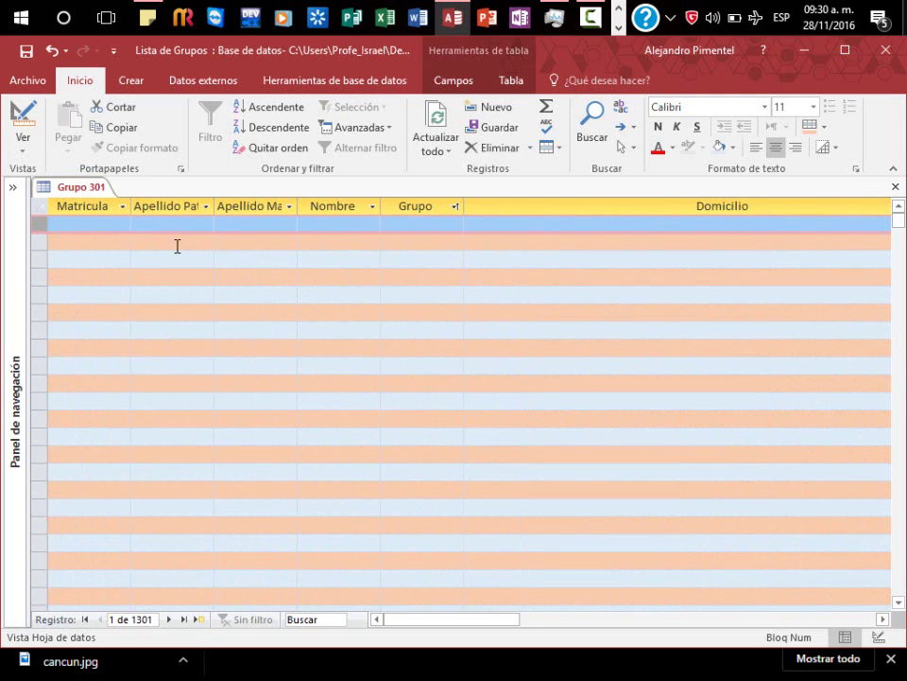
left_click(177, 244)
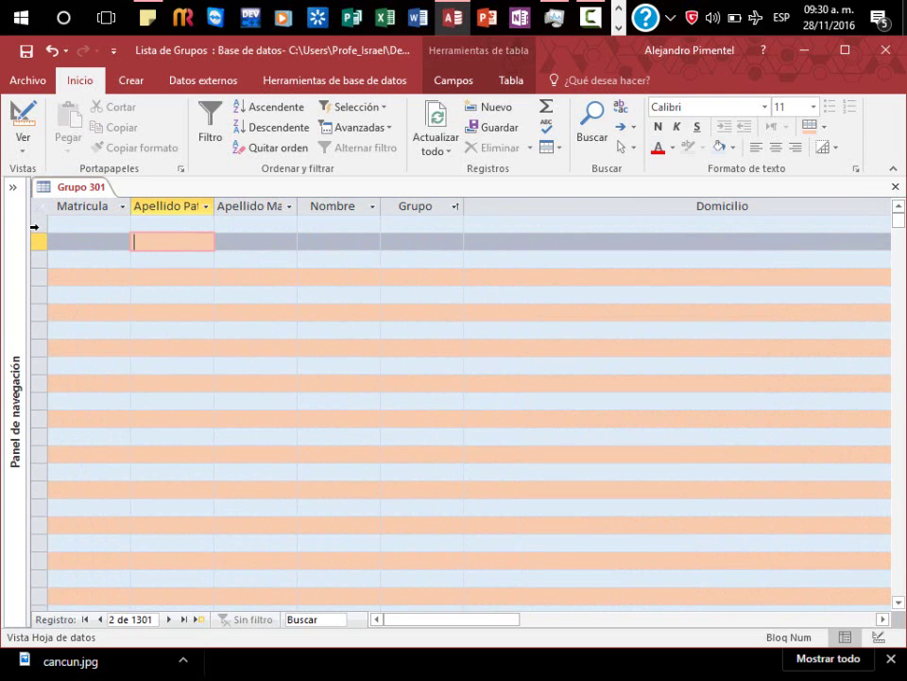
left_click(35, 225)
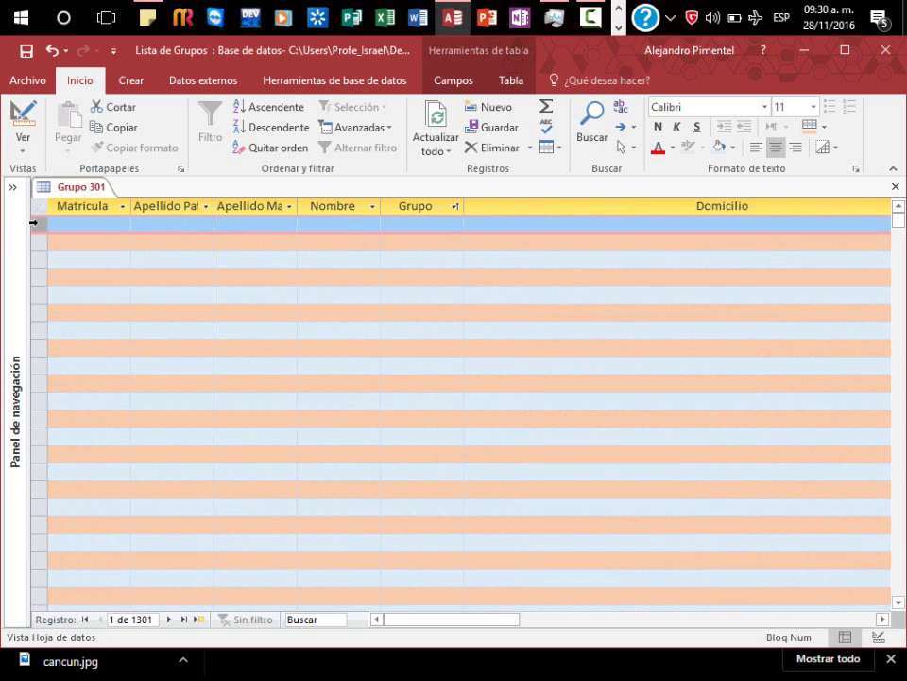
Select the 601 empty records, delete them and answer the deletion warning
left_click(34, 241)
left_click(34, 259)
key("ctrl+a")
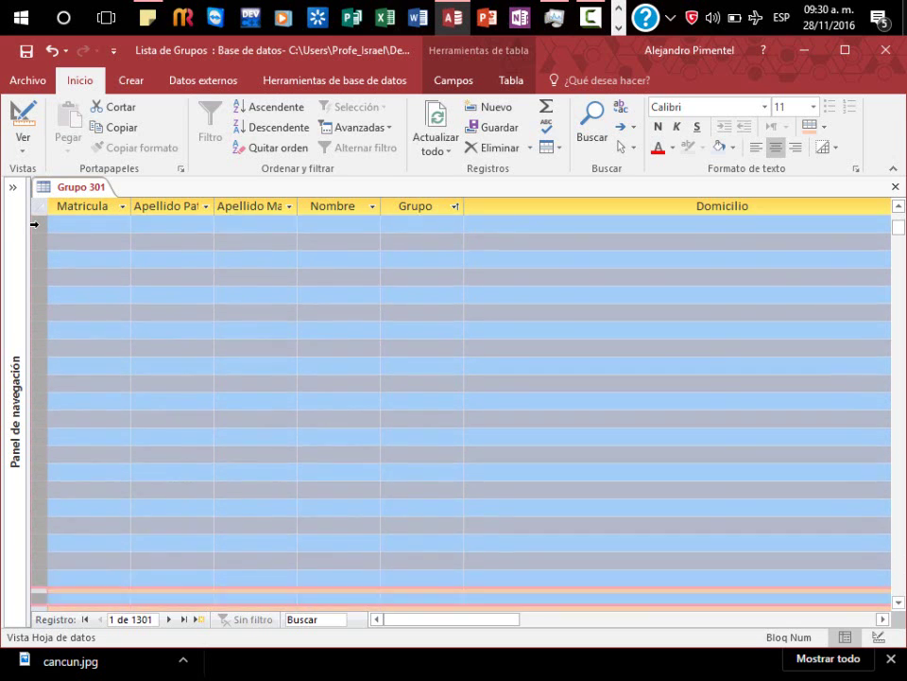
left_click(34, 224)
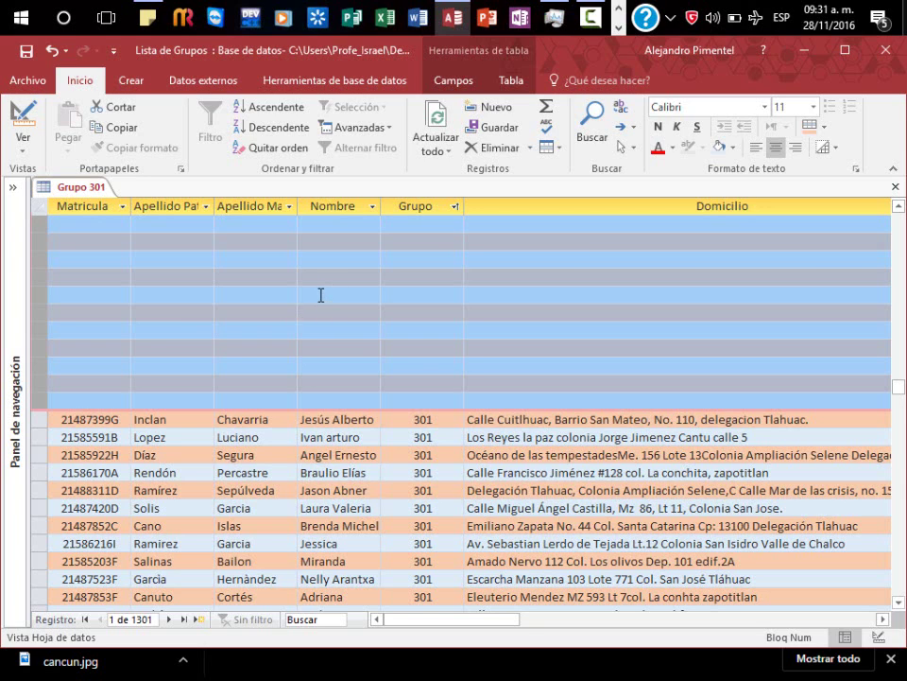
right_click(321, 295)
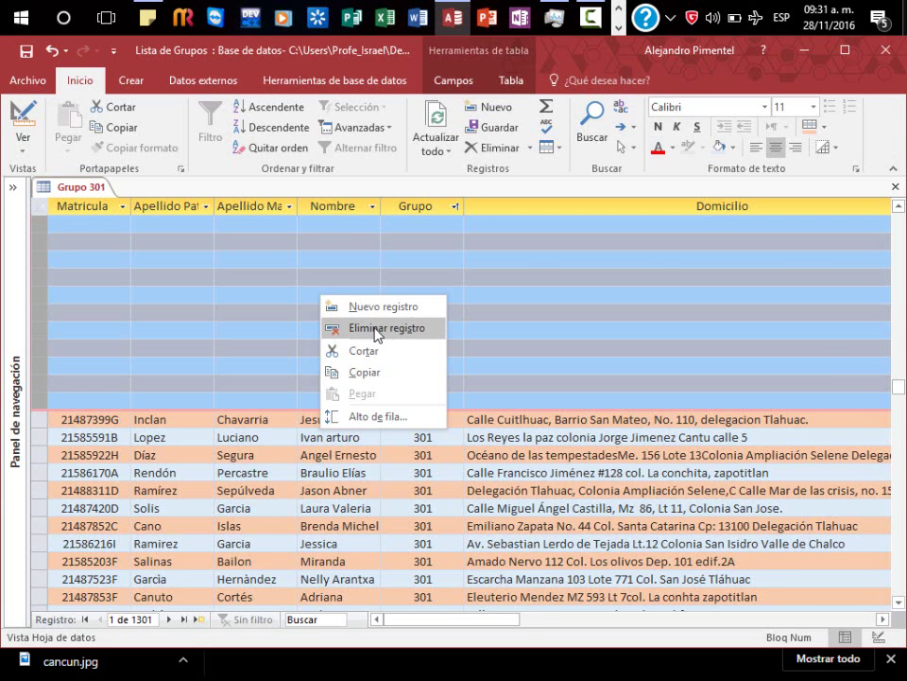
left_click(380, 328)
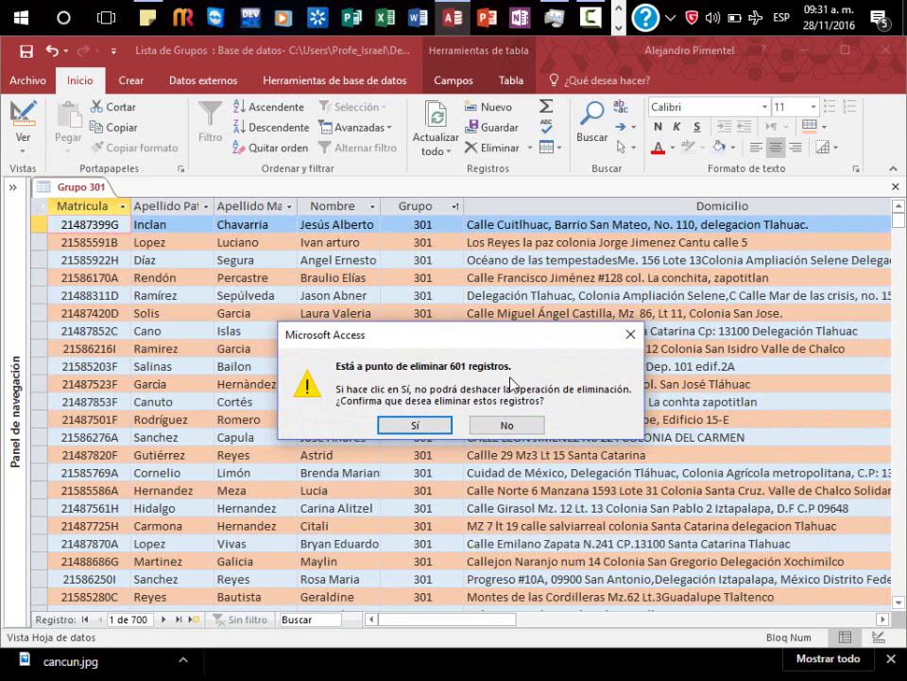
left_click(415, 425)
Select the block of records from the first group 302 record to the end
scroll(419, 383, "down", 4)
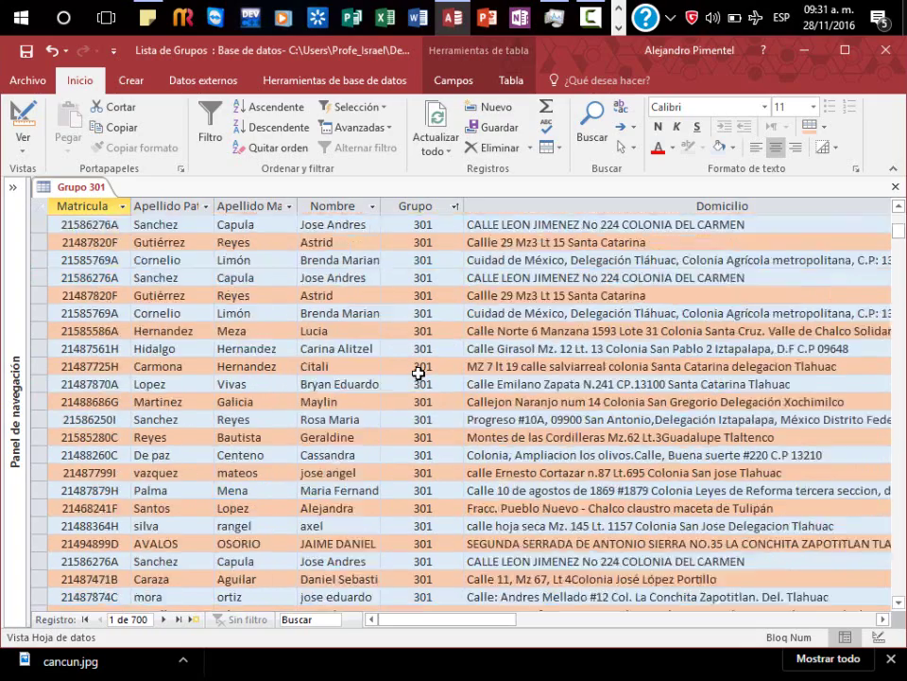
scroll(417, 371, "up", 4)
scroll(439, 514, "down", 1)
scroll(439, 514, "up", 1)
scroll(439, 514, "down", 4)
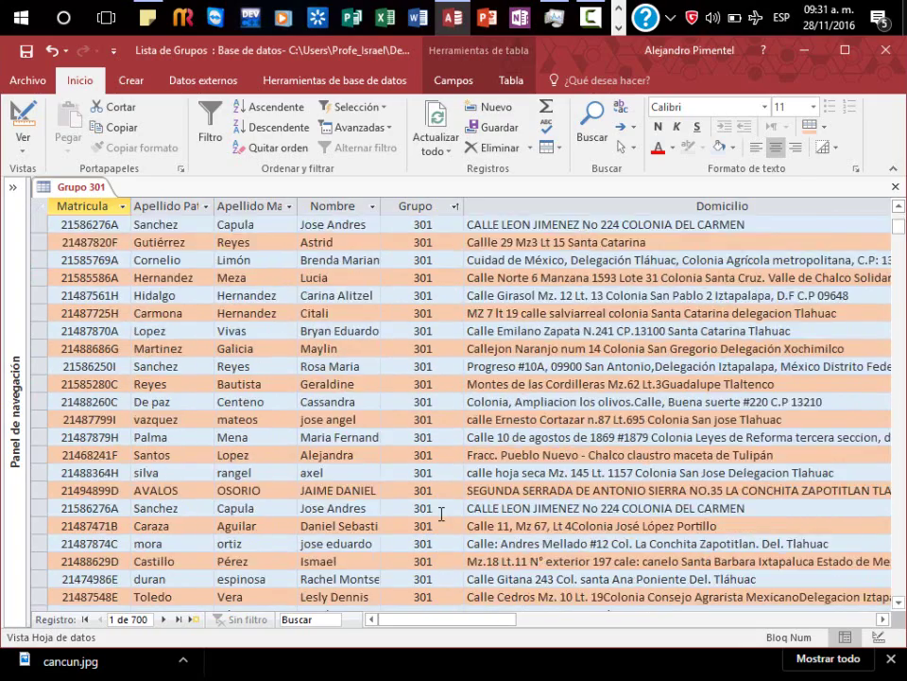
scroll(439, 514, "down", 8)
scroll(439, 514, "down", 3)
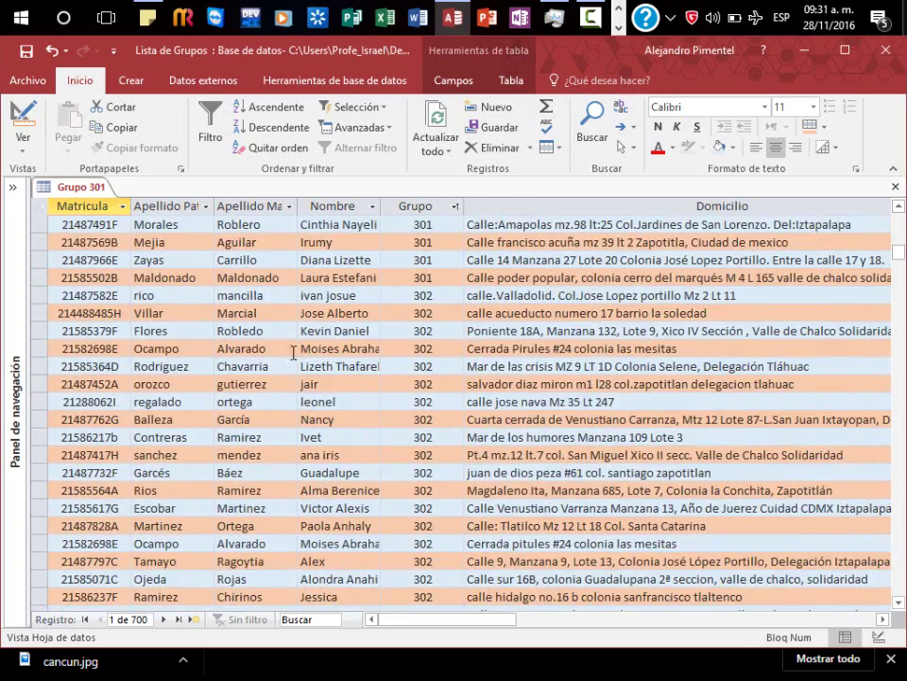
left_click(39, 295)
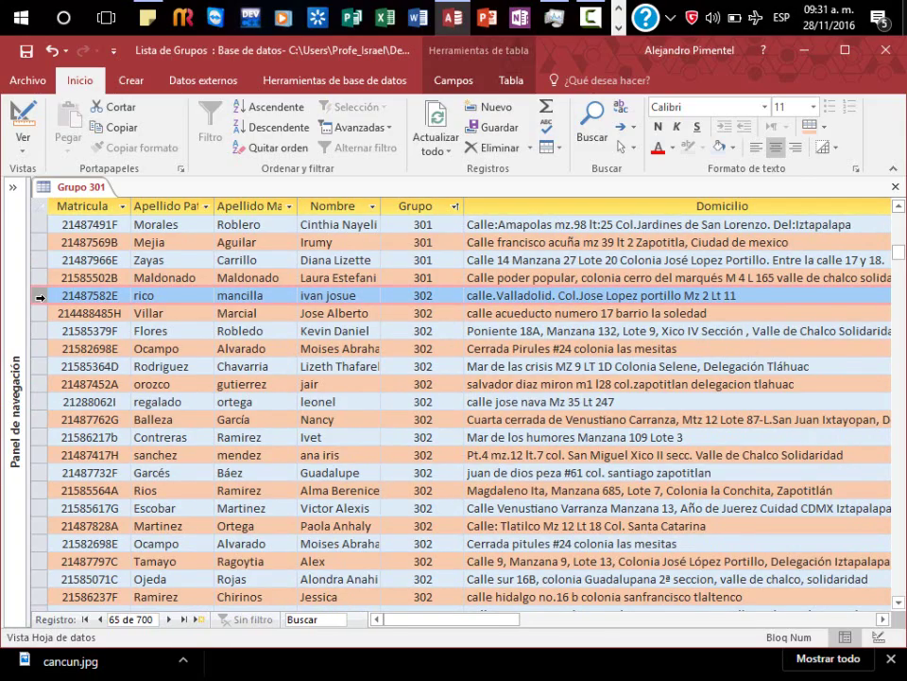
scroll(40, 295, "down", 10)
scroll(39, 295, "down", 10)
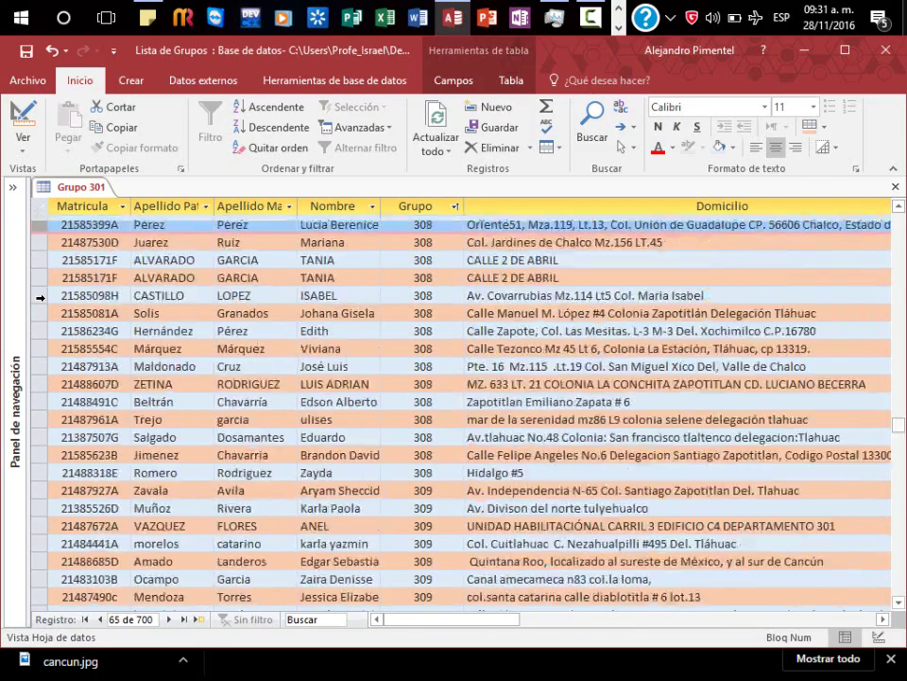
scroll(39, 298, "down", 15)
scroll(40, 298, "up", 1)
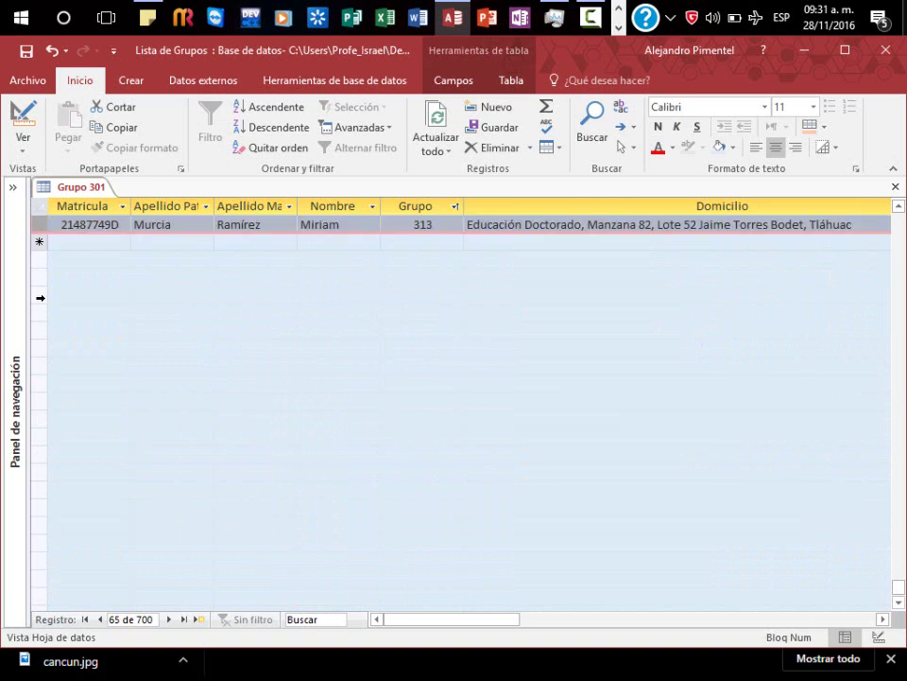
scroll(40, 298, "up", 1)
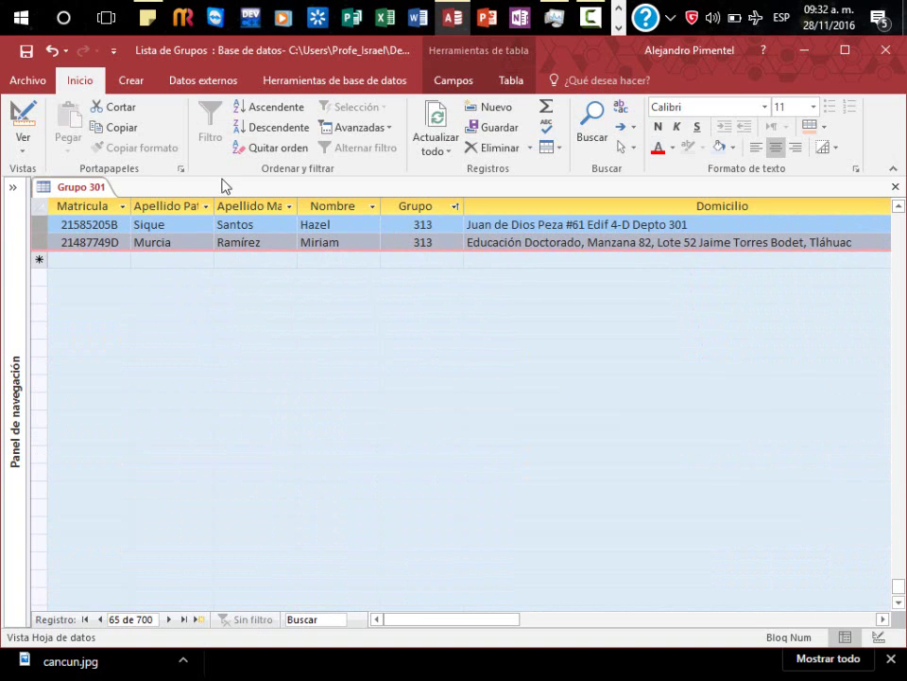
Delete the 636 selected non-301 records with Eliminar registro and confirm
right_click(429, 241)
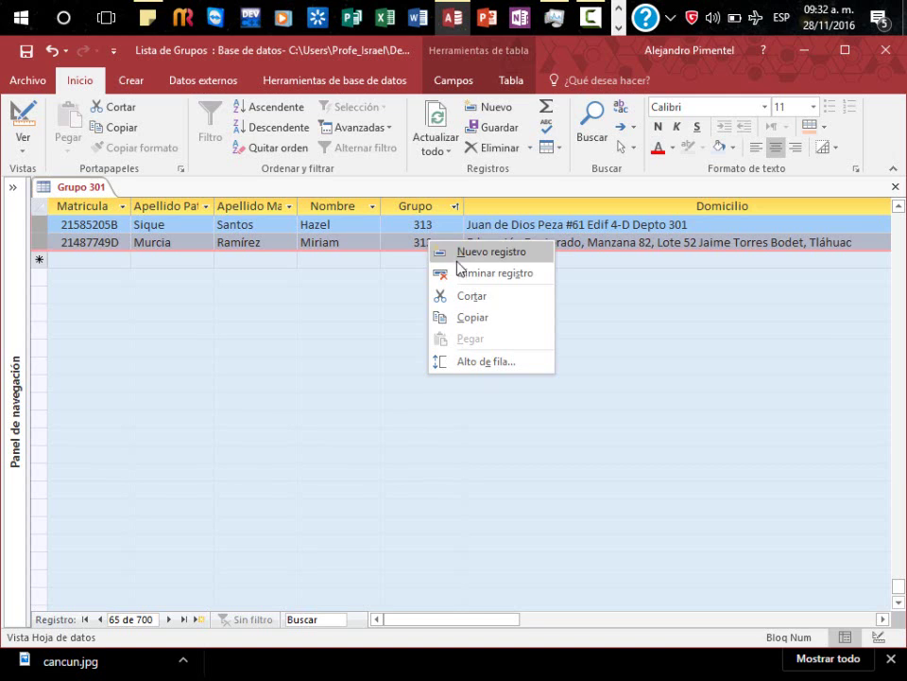
left_click(462, 269)
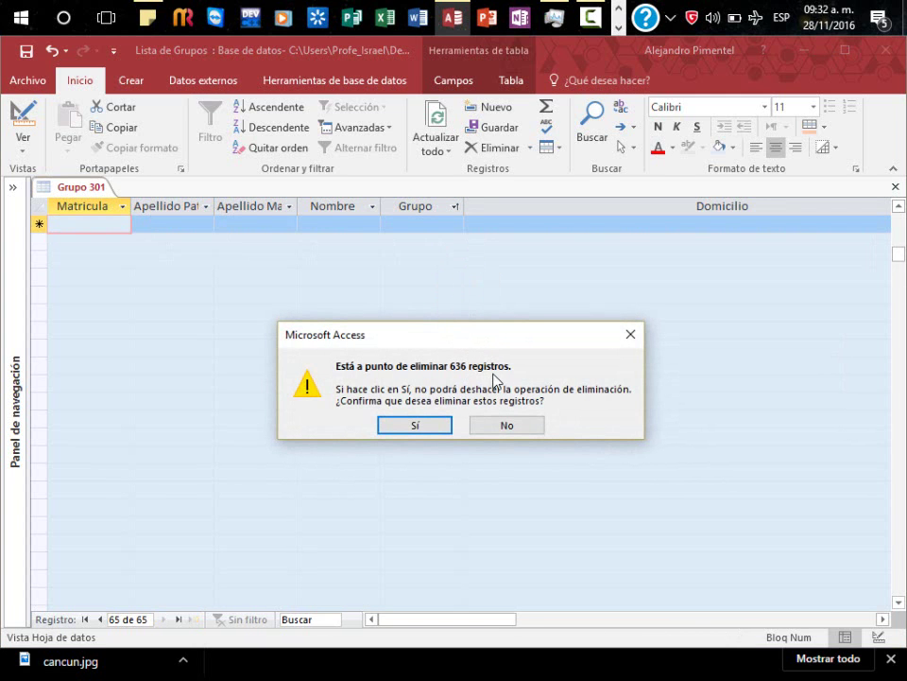
left_click(427, 427)
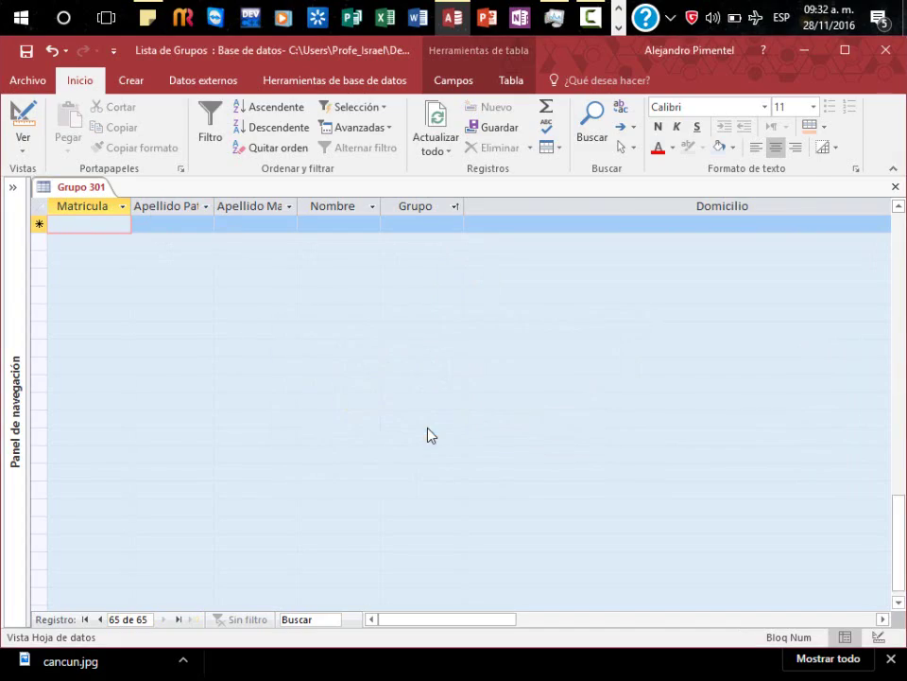
scroll(428, 427, "up", 9)
scroll(428, 427, "up", 6)
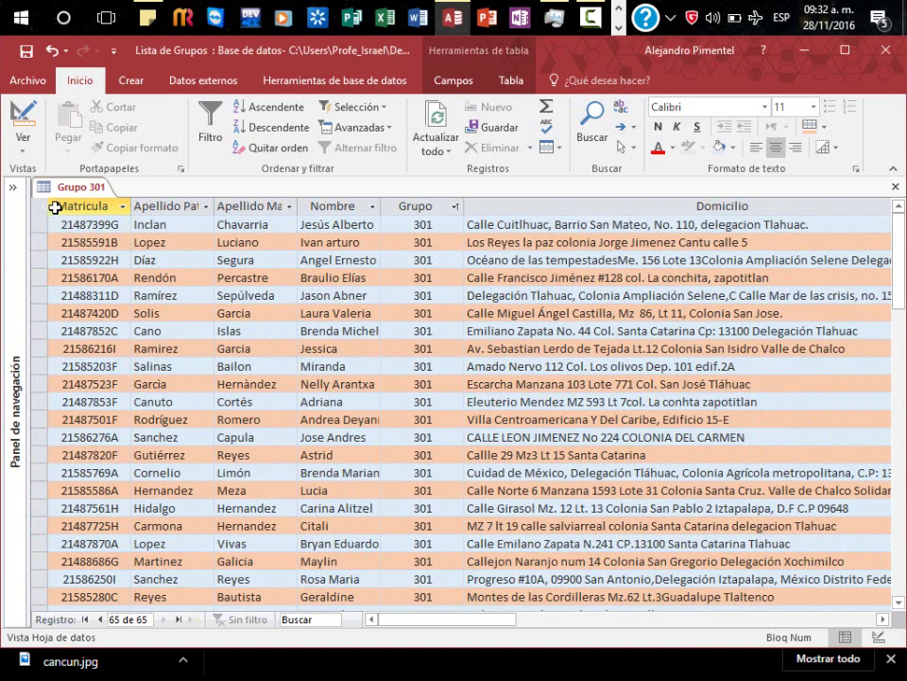
left_click(85, 206)
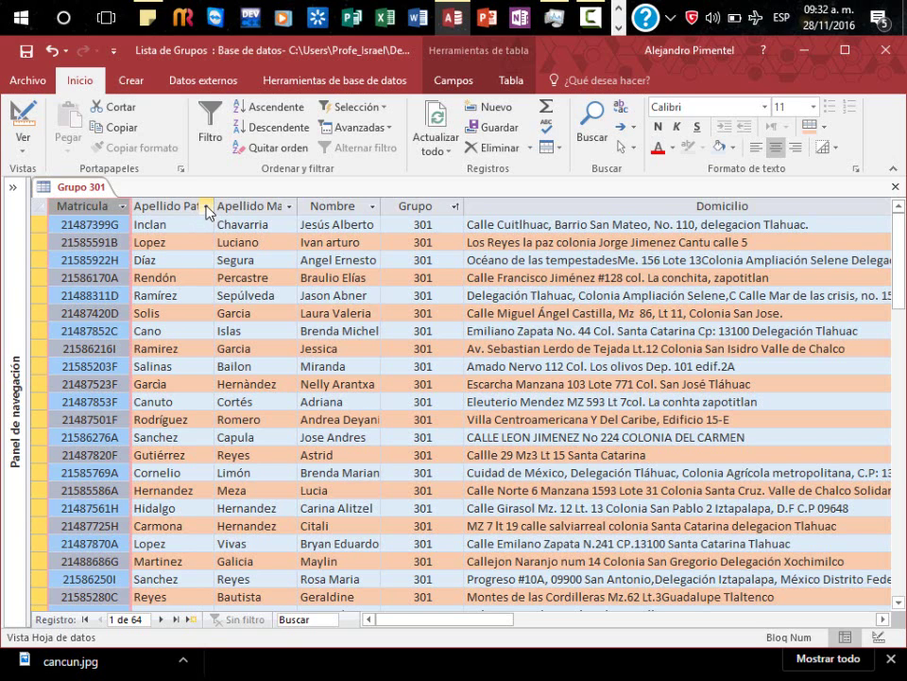
Sort the records A to Z by Apellido Paterno and widen that column
left_click(206, 208)
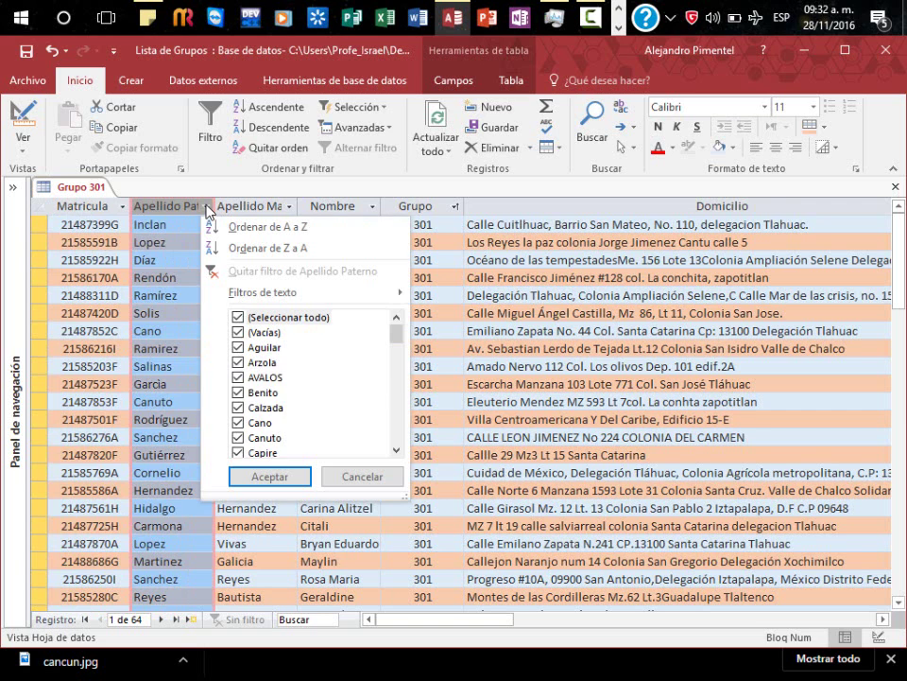
left_click(260, 229)
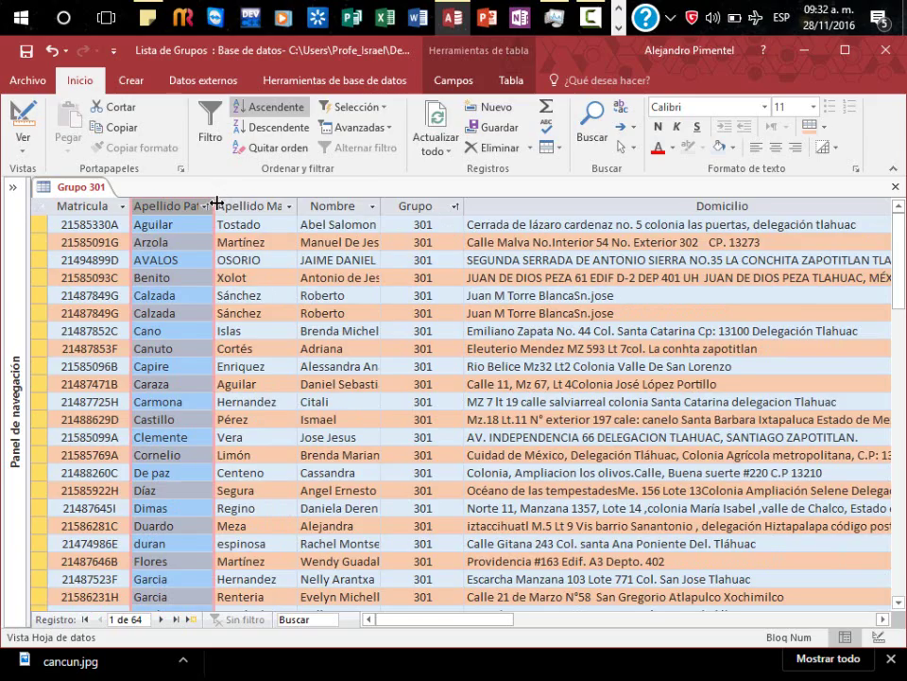
left_click_drag(219, 200, 237, 201)
left_click(179, 224)
Browse the sorted records and select the two duplicate student records
scroll(177, 276, "down", 6)
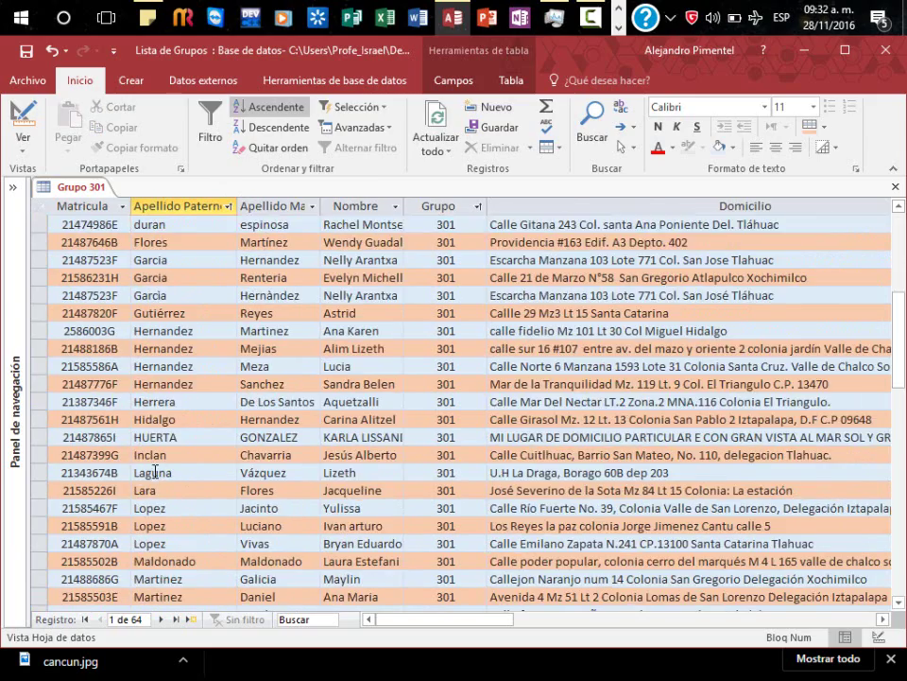
scroll(165, 529, "down", 1)
scroll(165, 577, "down", 5)
scroll(165, 605, "down", 1)
scroll(160, 597, "down", 3)
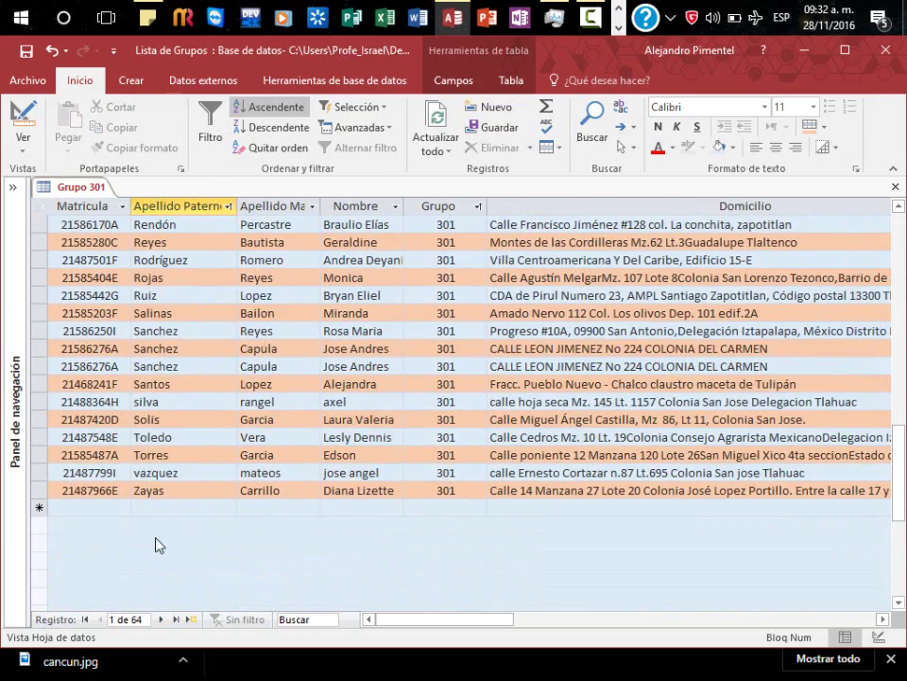
scroll(148, 499, "up", 9)
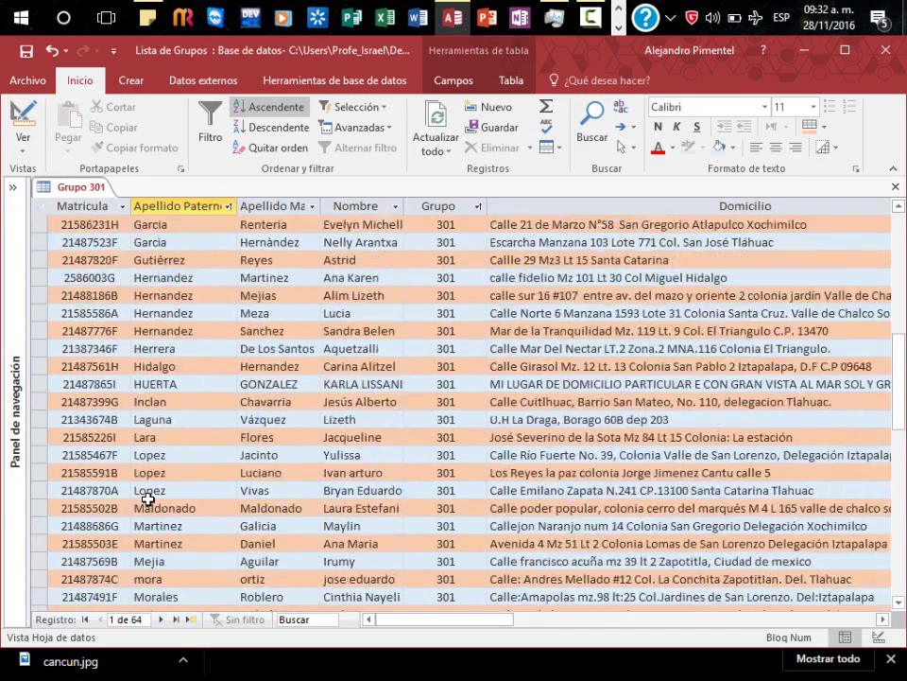
scroll(148, 499, "up", 7)
left_click(137, 236)
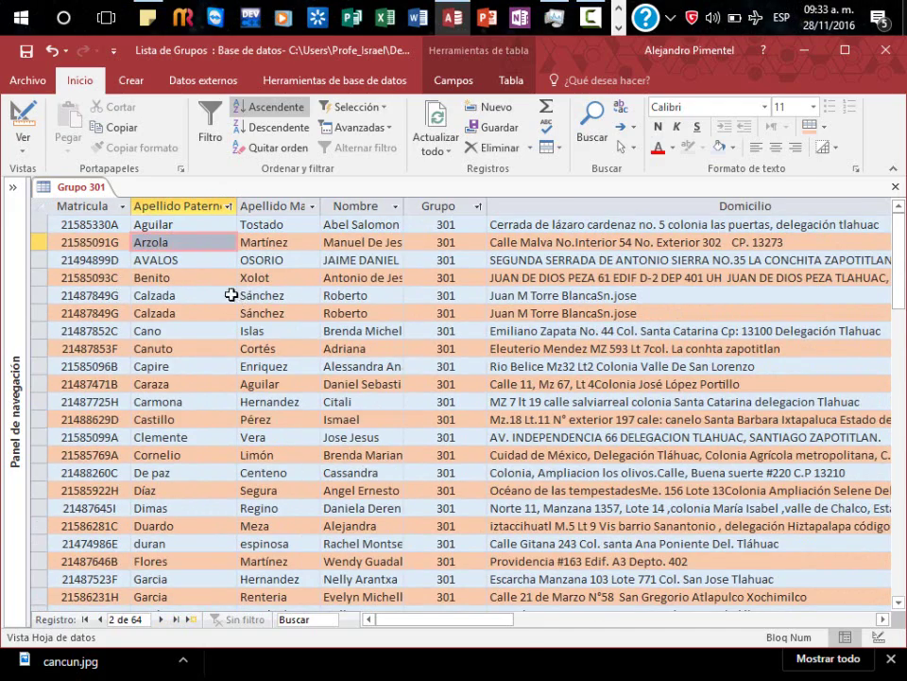
left_click(178, 259)
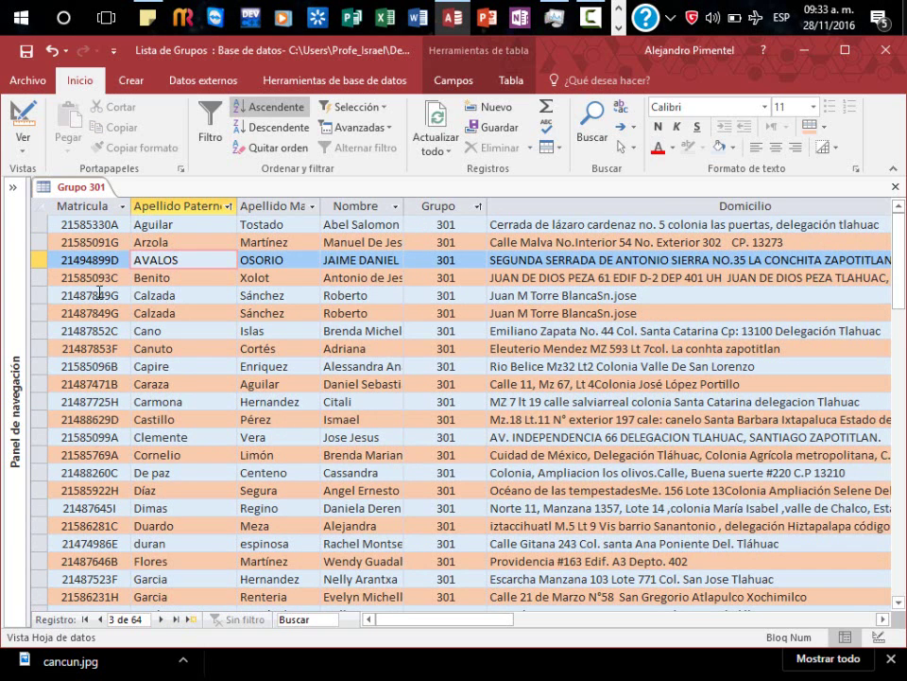
left_click_drag(38, 295, 38, 311)
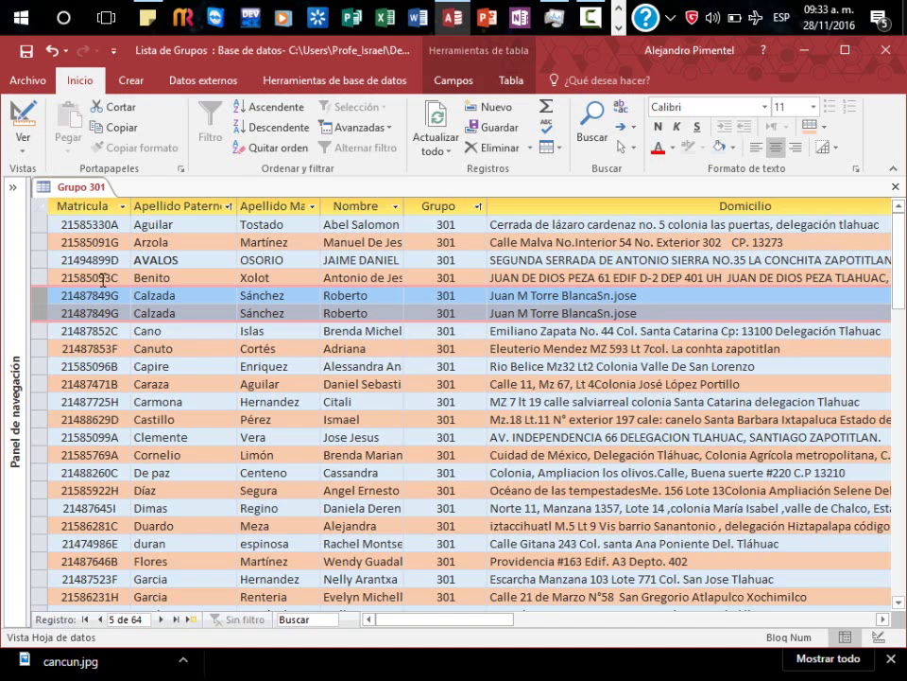
Delete one of the two duplicate student records and confirm with Sí
left_click(94, 278)
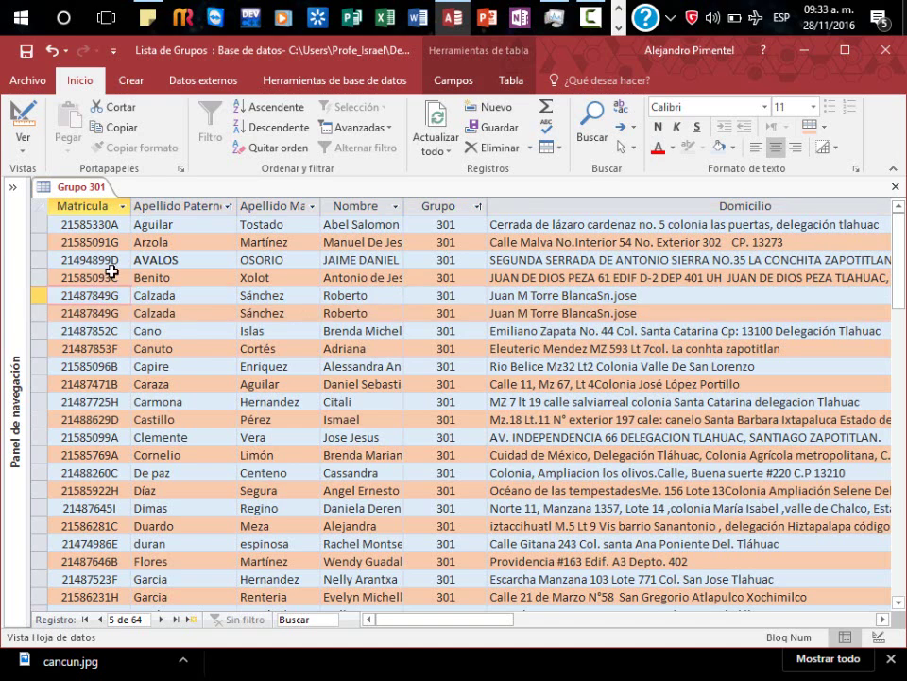
left_click(34, 296)
right_click(34, 296)
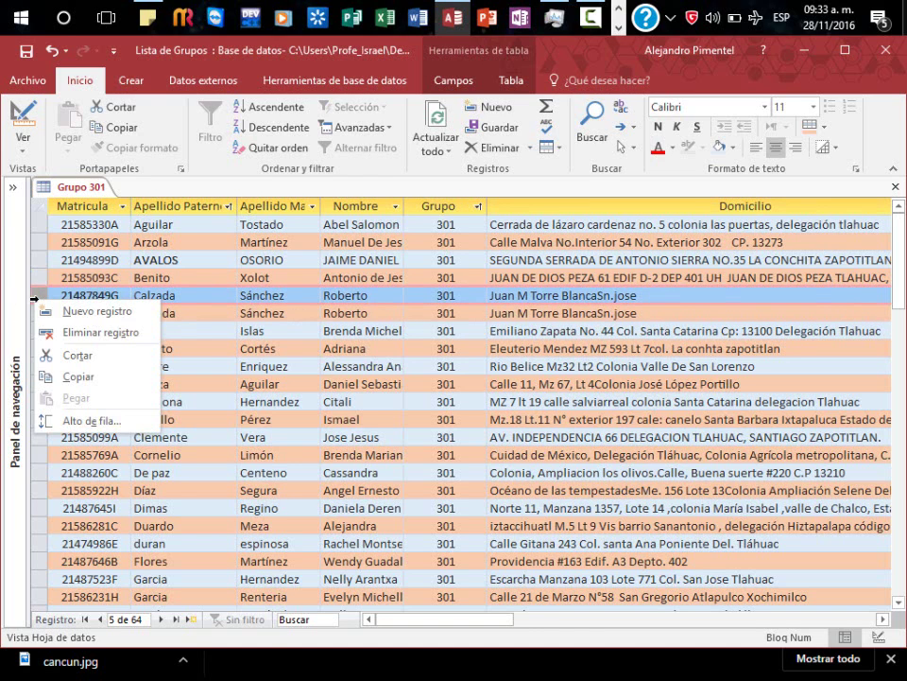
left_click(80, 333)
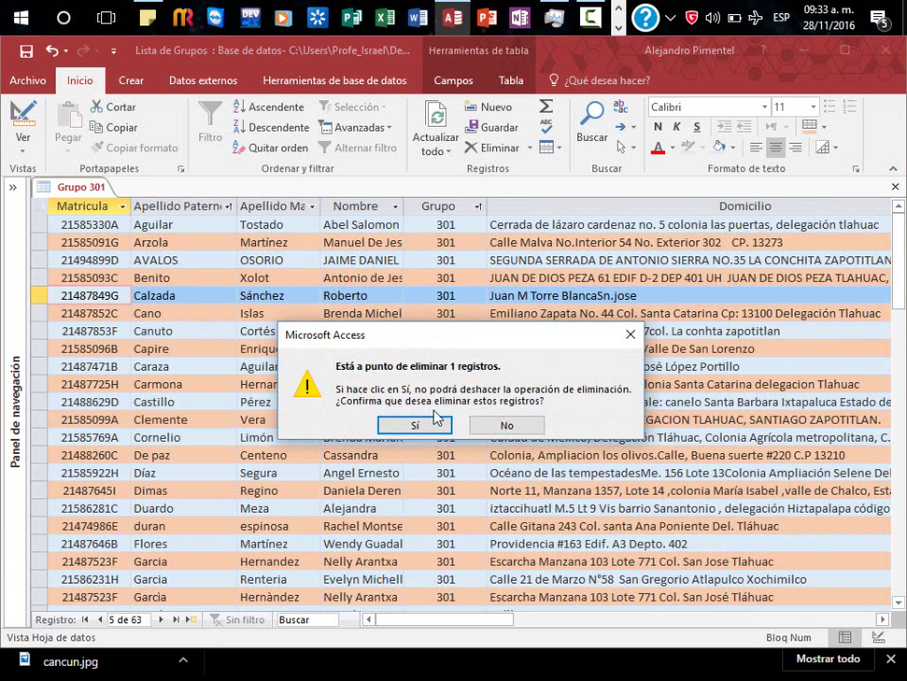
left_click(430, 422)
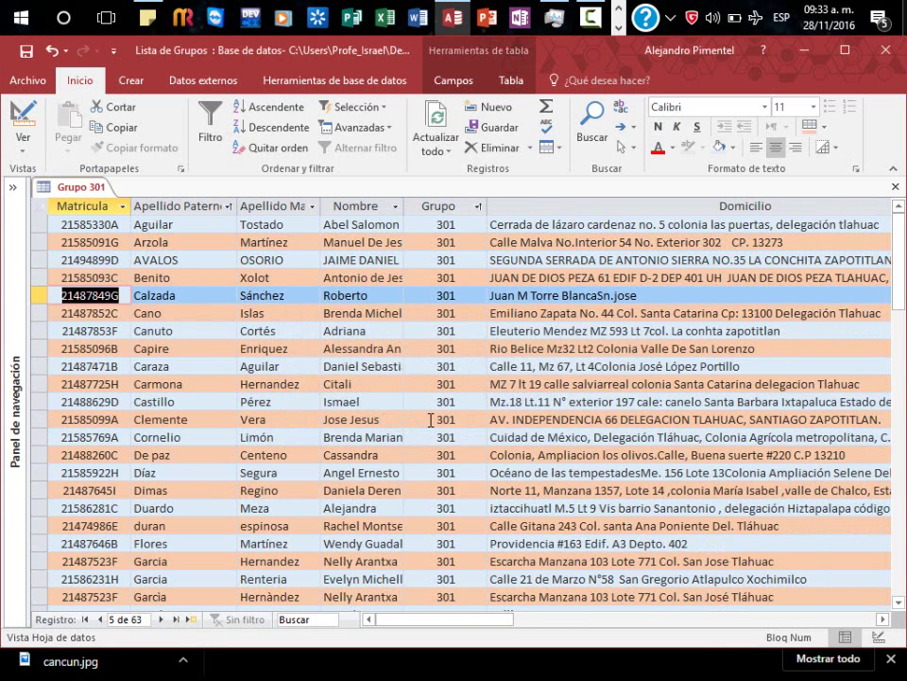
Find the repeated record among three sharing one surname and delete it
left_click(158, 313)
key("Down")
key("Down")
key("Down")
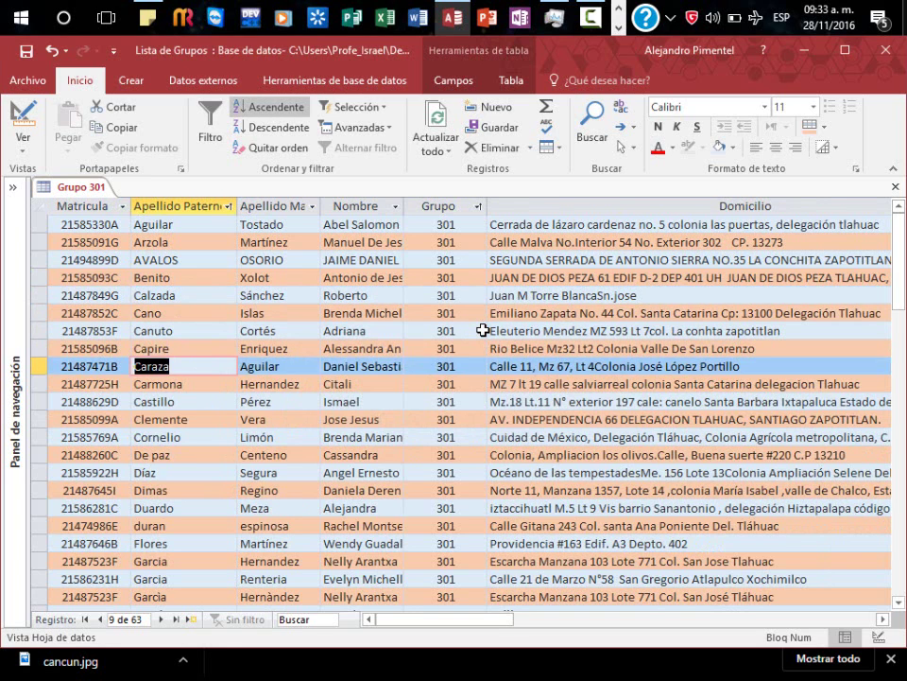
key("Down")
key("Down")
key("Down")
key("Down")
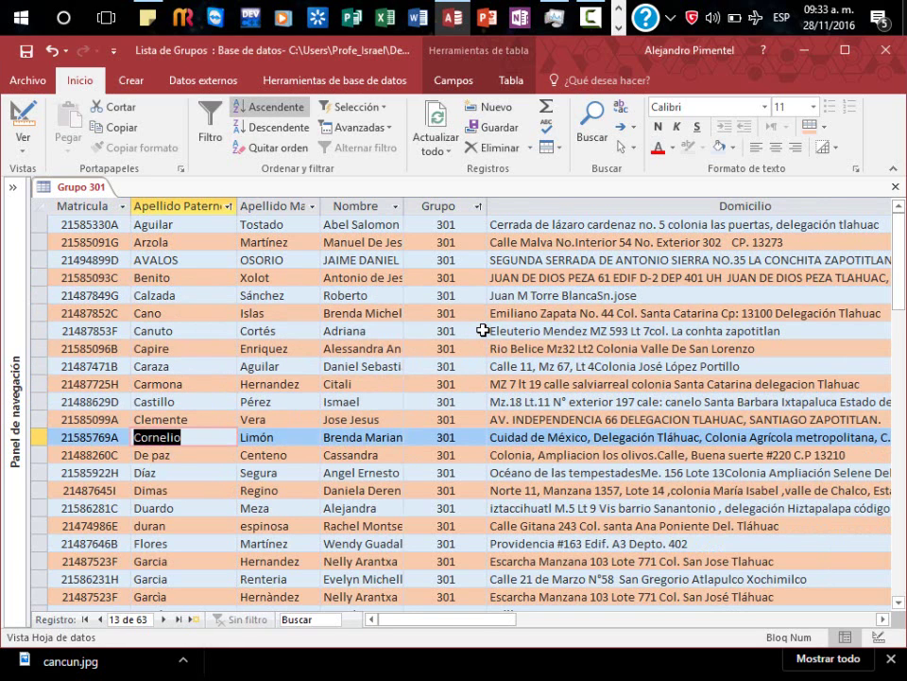
key("Down")
key("Down")
key("Down")
key("Down")
key("Down")
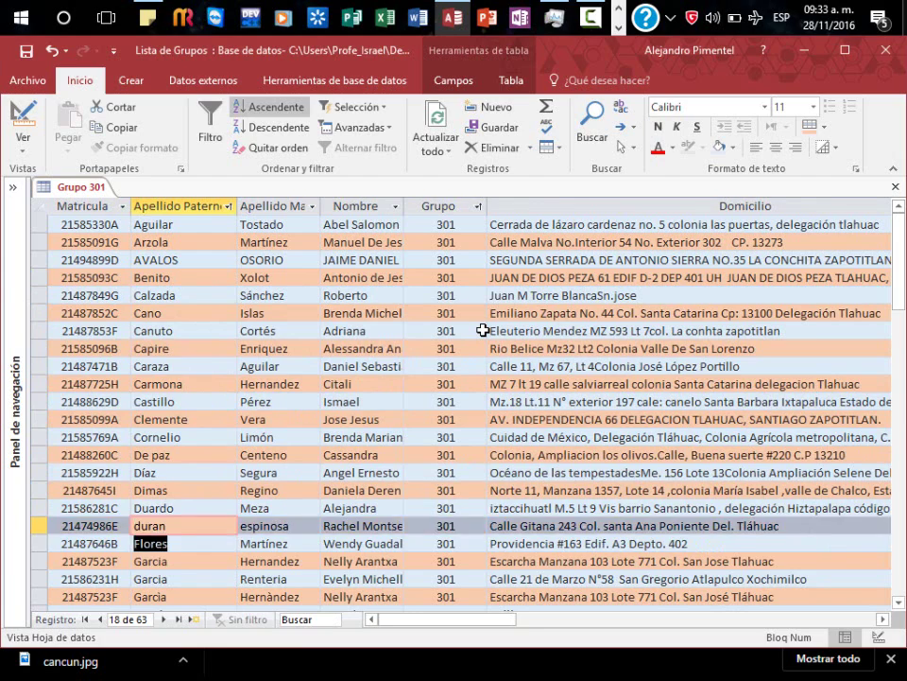
key("Down")
key("Down")
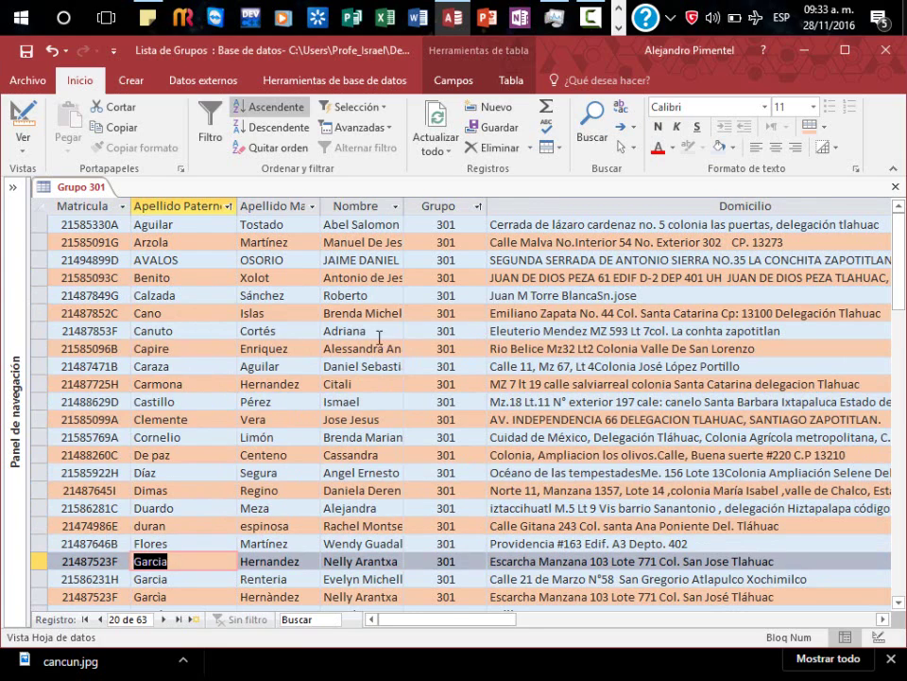
scroll(216, 423, "down", 2)
left_click_drag(39, 454, 39, 490)
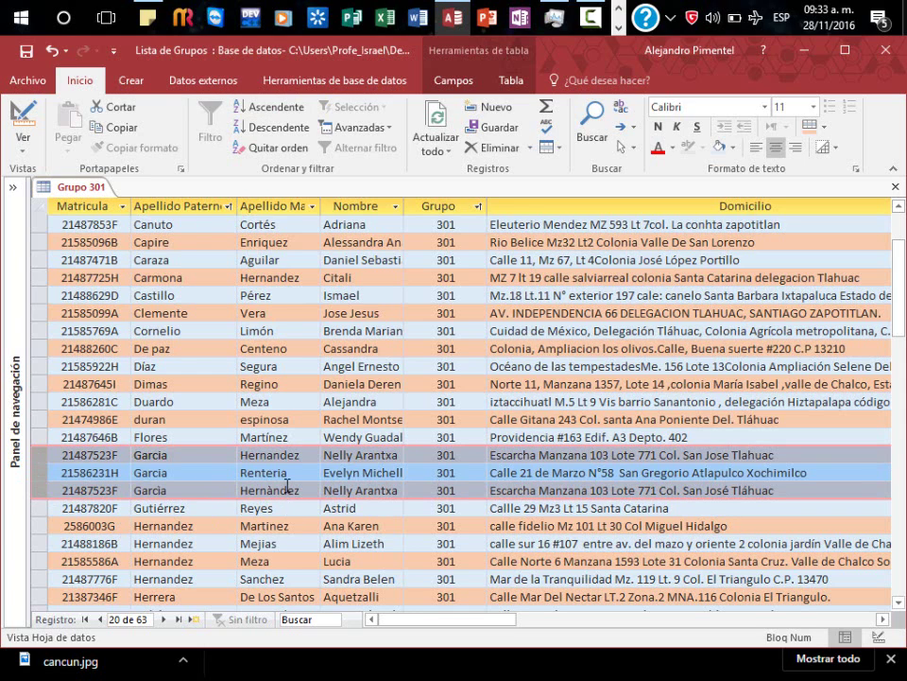
left_click(286, 485)
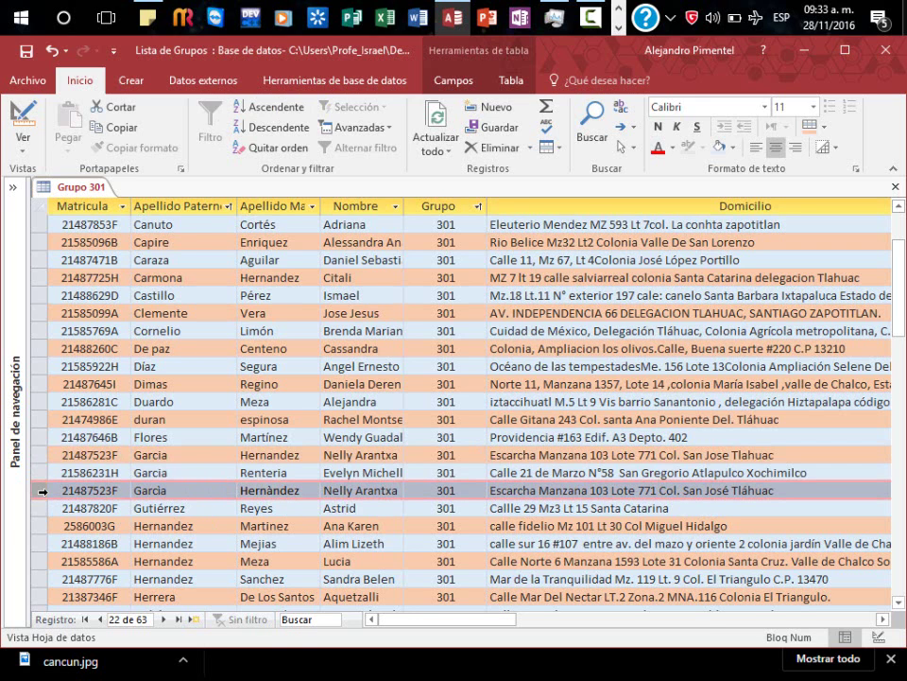
right_click(39, 490)
left_click(92, 524)
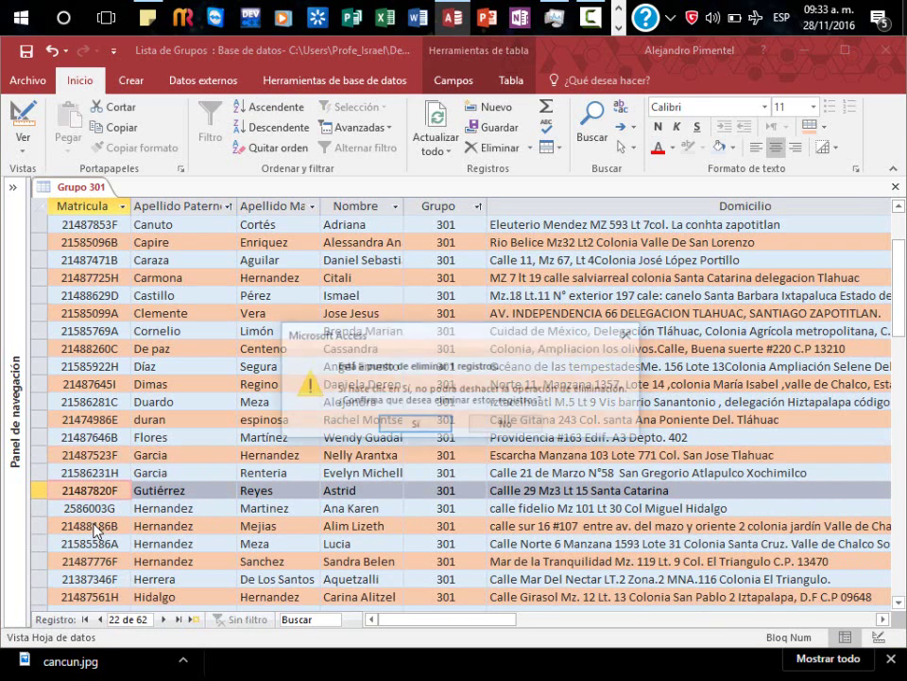
left_click(360, 427)
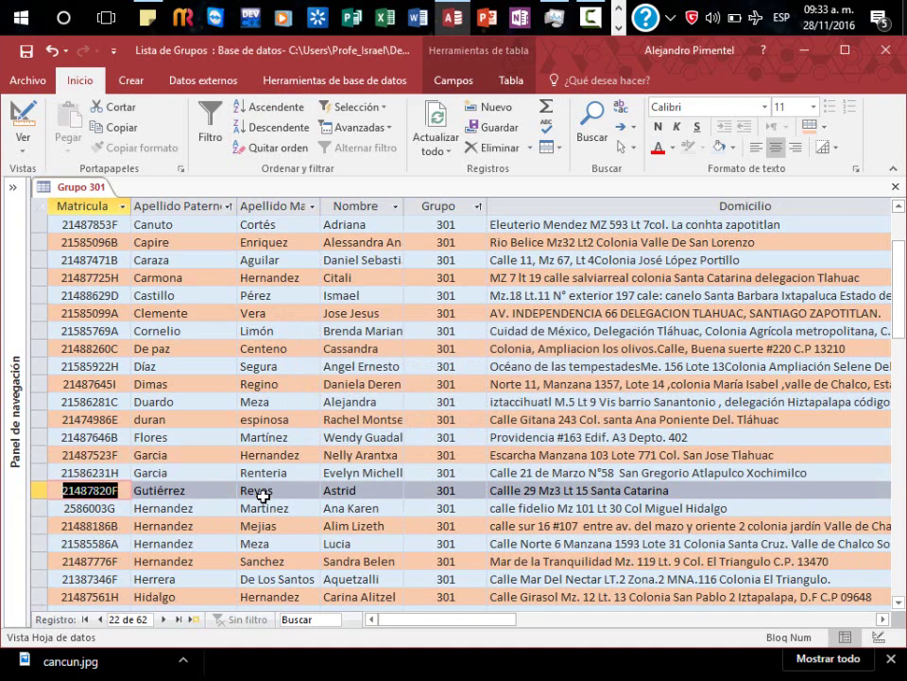
Compare further groups of records sharing surnames to check for duplicates
left_click_drag(38, 454, 38, 472)
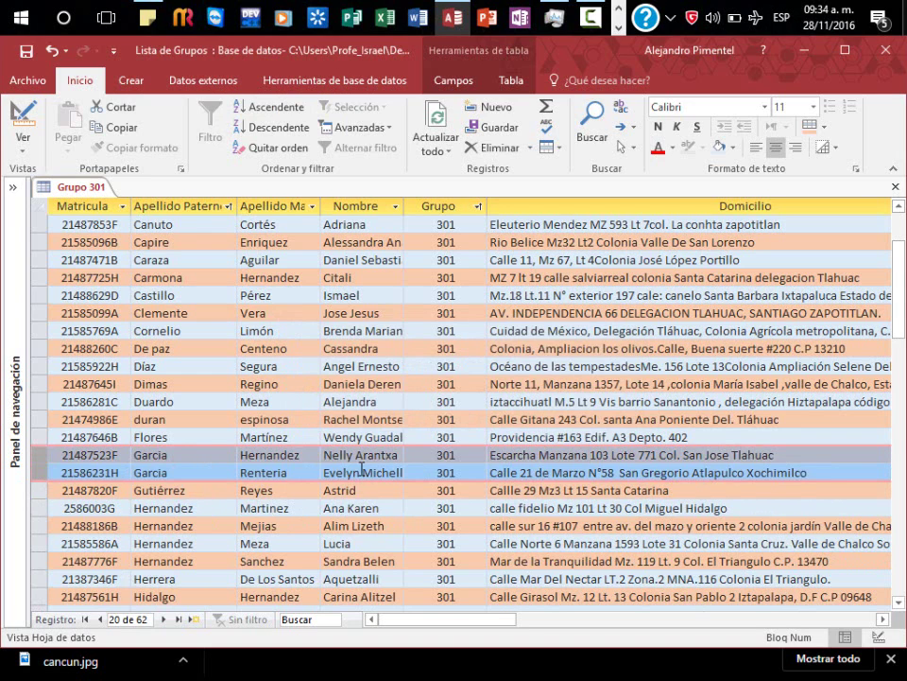
left_click(178, 489)
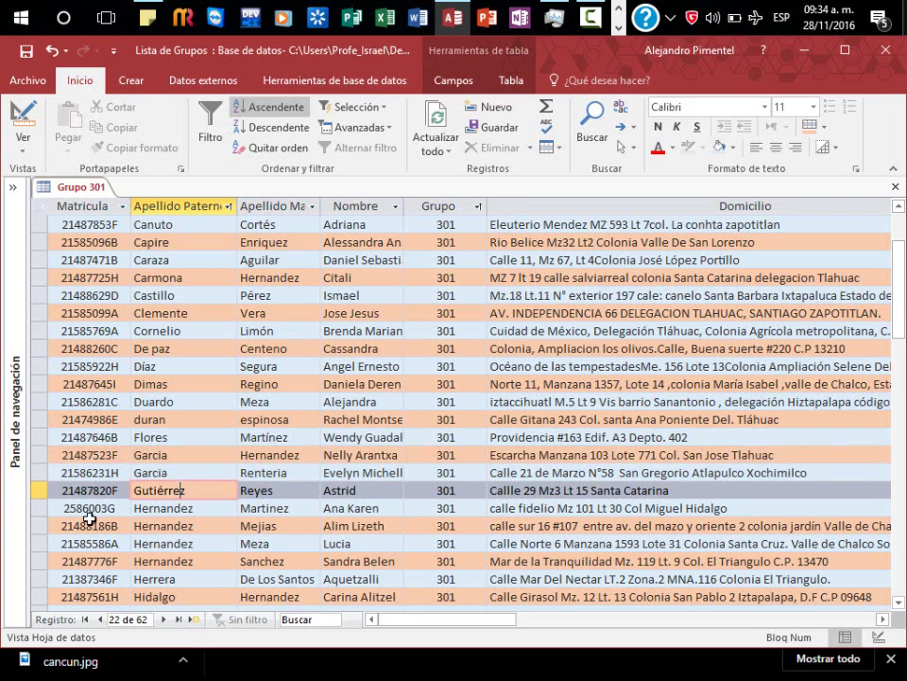
left_click_drag(29, 509, 30, 543)
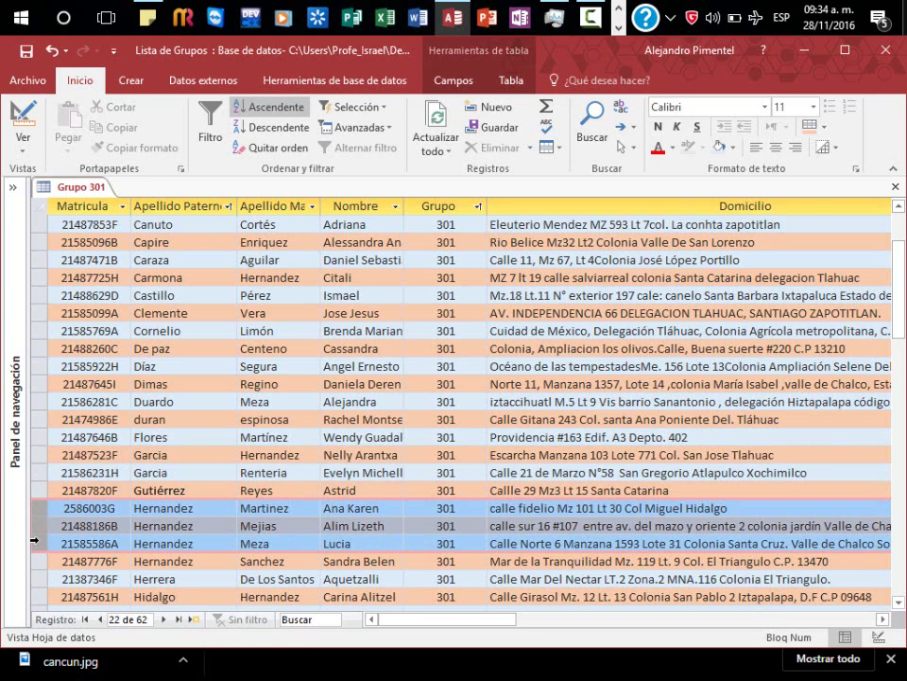
left_click(202, 560)
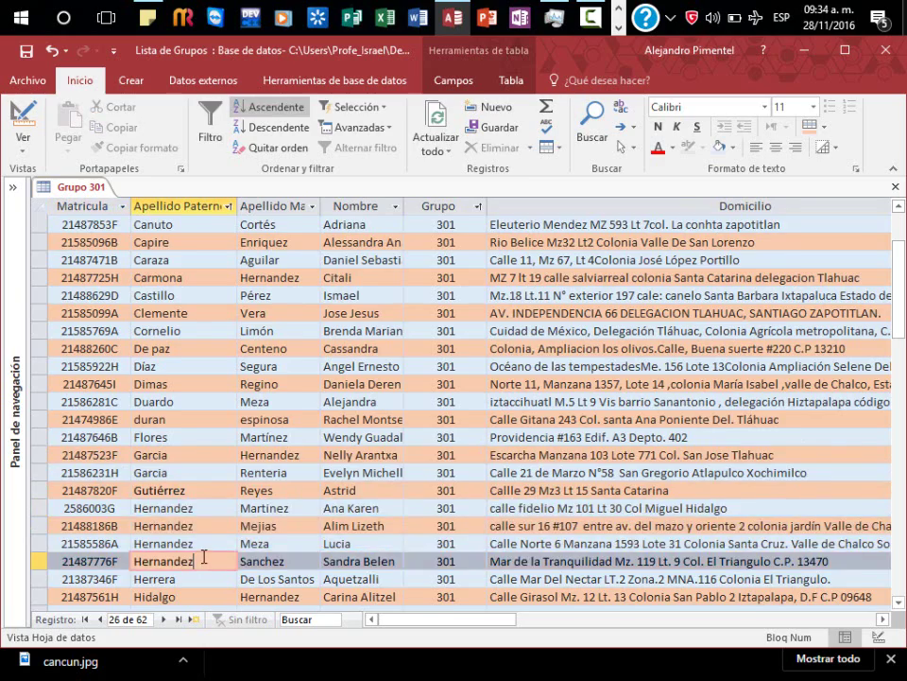
scroll(203, 556, "down", 2)
scroll(202, 549, "down", 1)
scroll(175, 463, "down", 1)
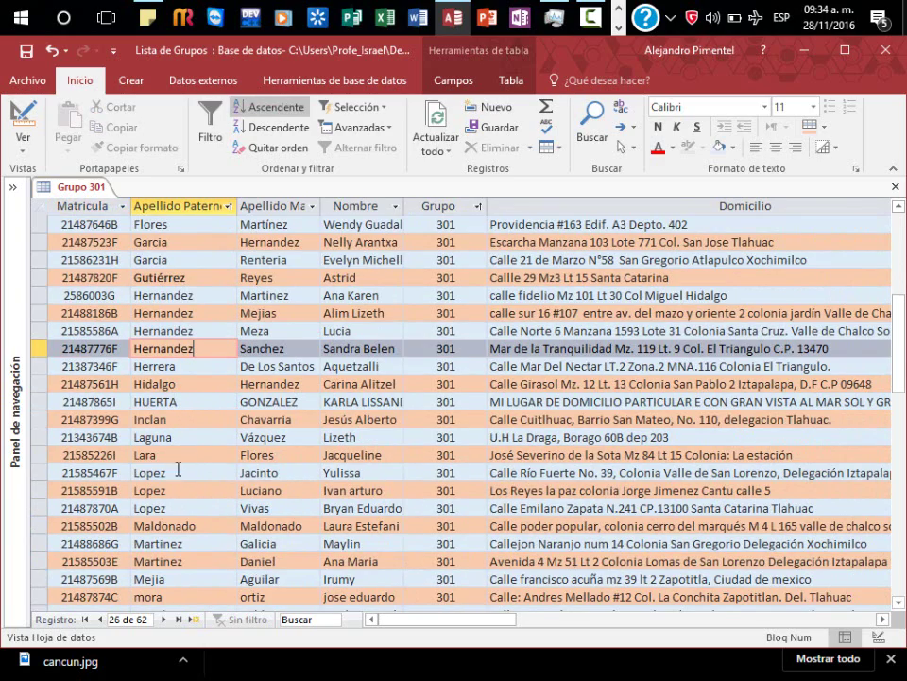
left_click_drag(41, 472, 42, 507)
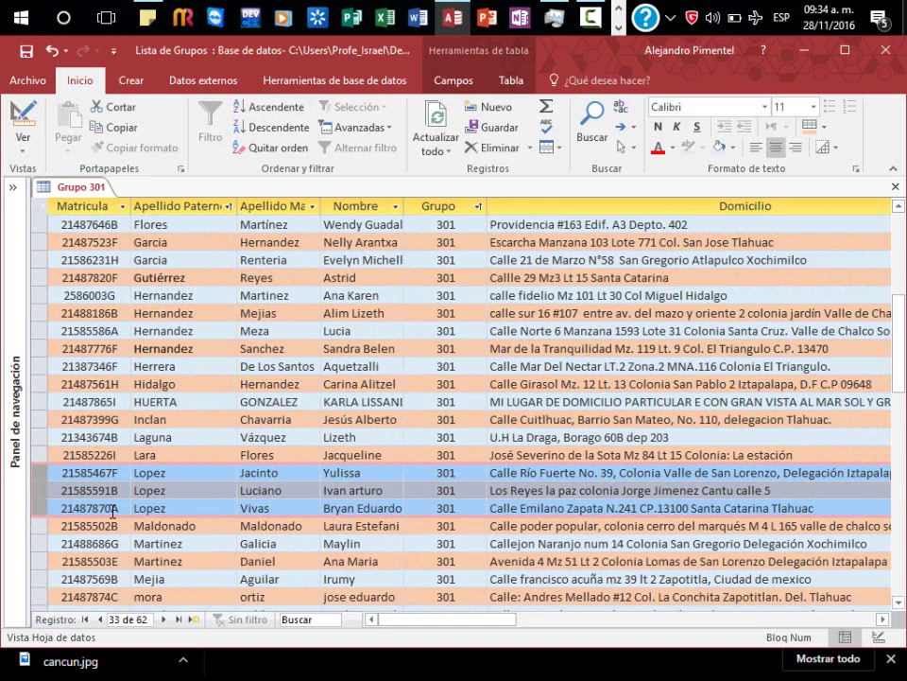
scroll(45, 368, "down", 2)
scroll(44, 368, "down", 1)
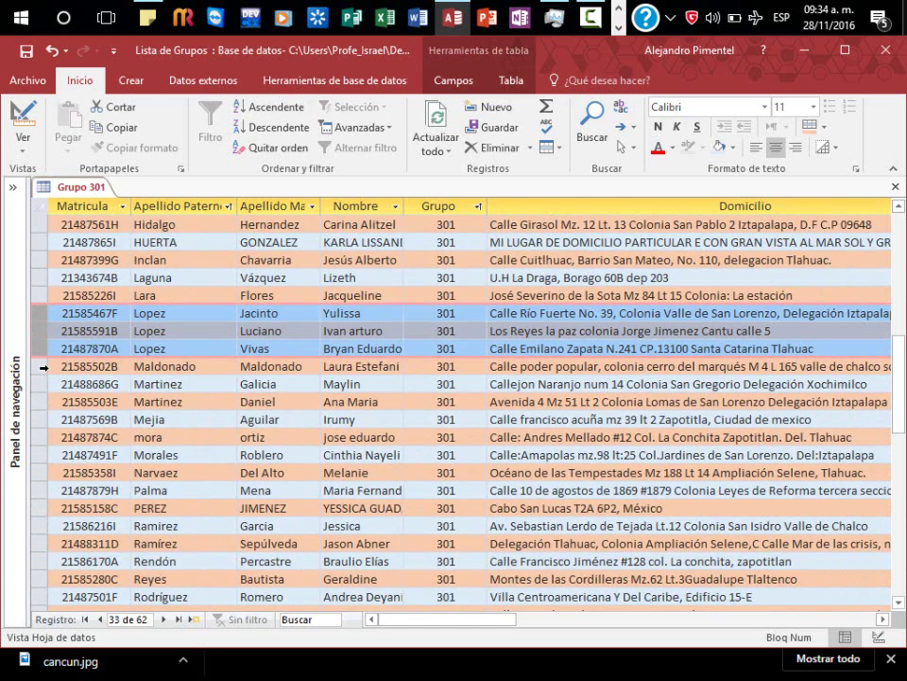
mouse_move(42, 384)
left_mouse_down()
mouse_move(41, 404)
mouse_move(83, 445)
left_mouse_up()
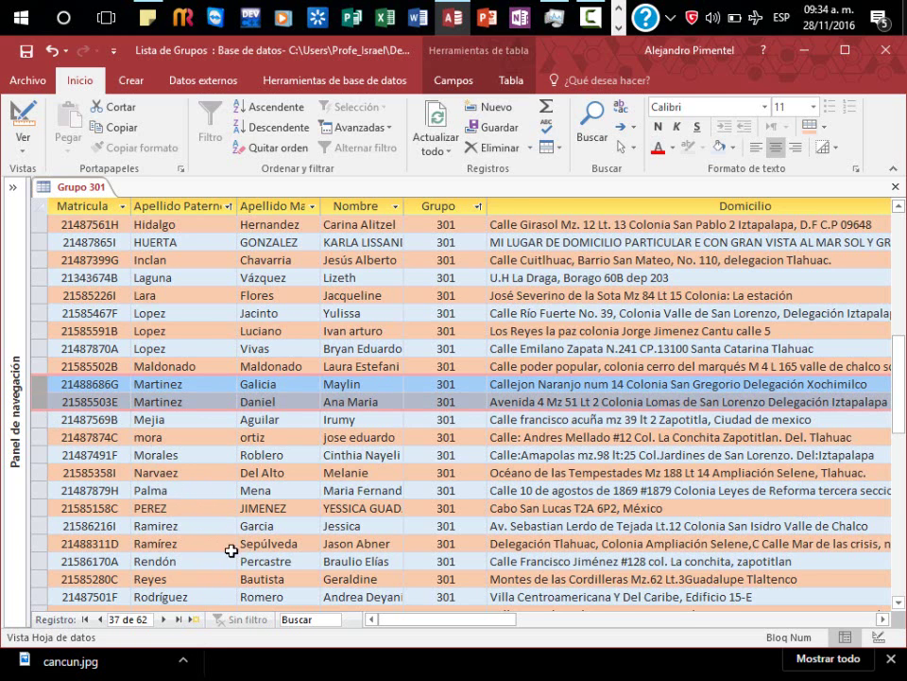
Delete the second of two identical student records and confirm the deletion
scroll(227, 546, "down", 1)
scroll(219, 546, "down", 1)
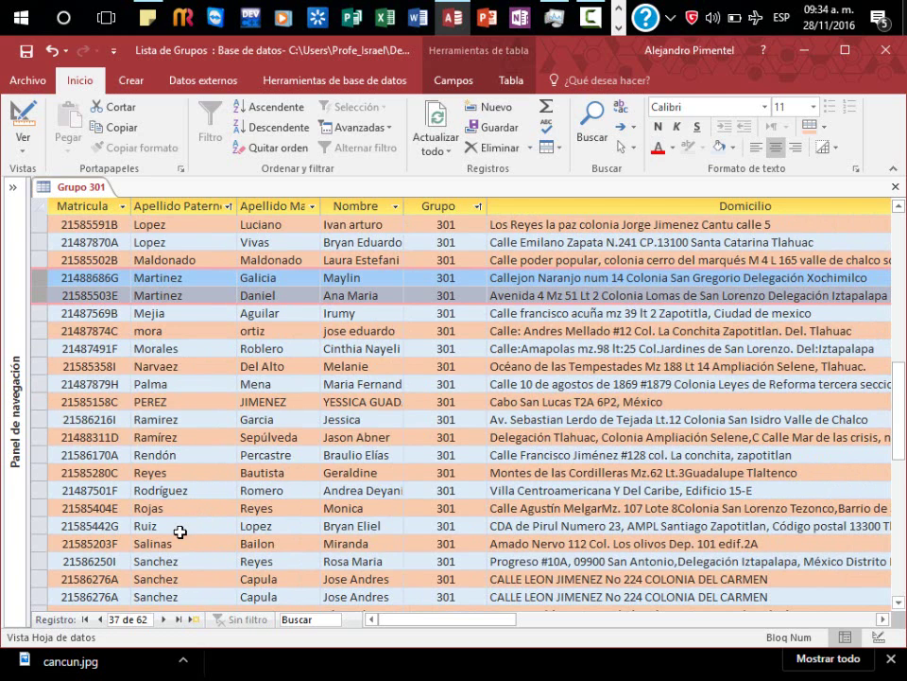
scroll(197, 546, "down", 1)
scroll(198, 546, "down", 1)
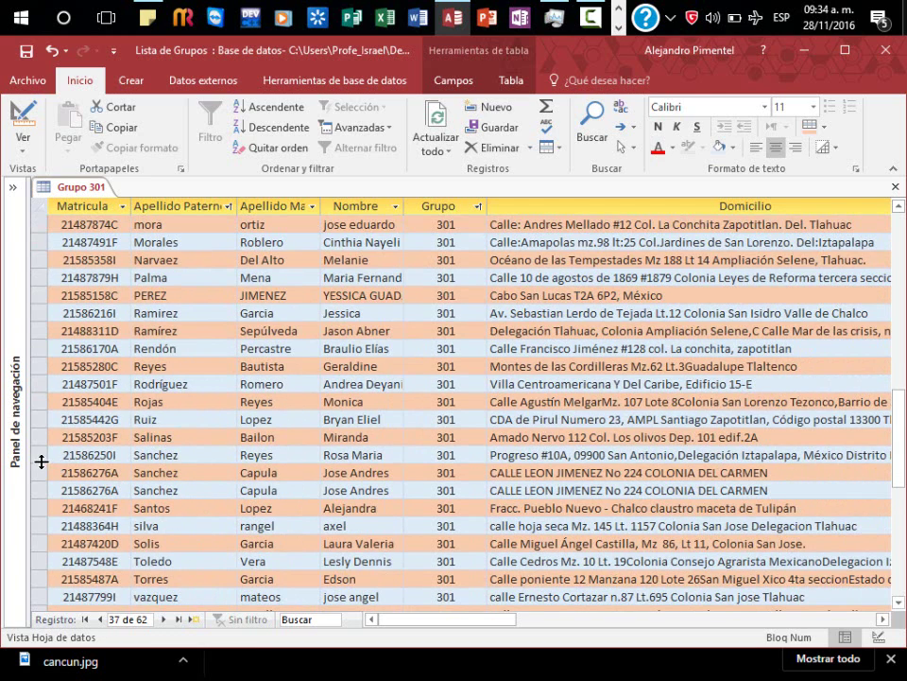
left_click_drag(41, 461, 41, 490)
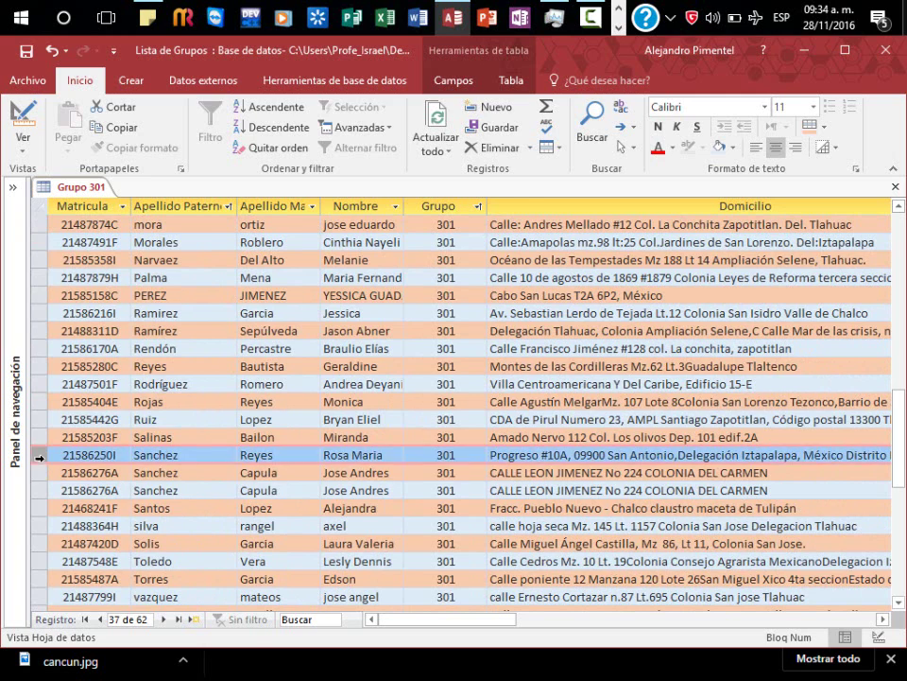
left_click(247, 490)
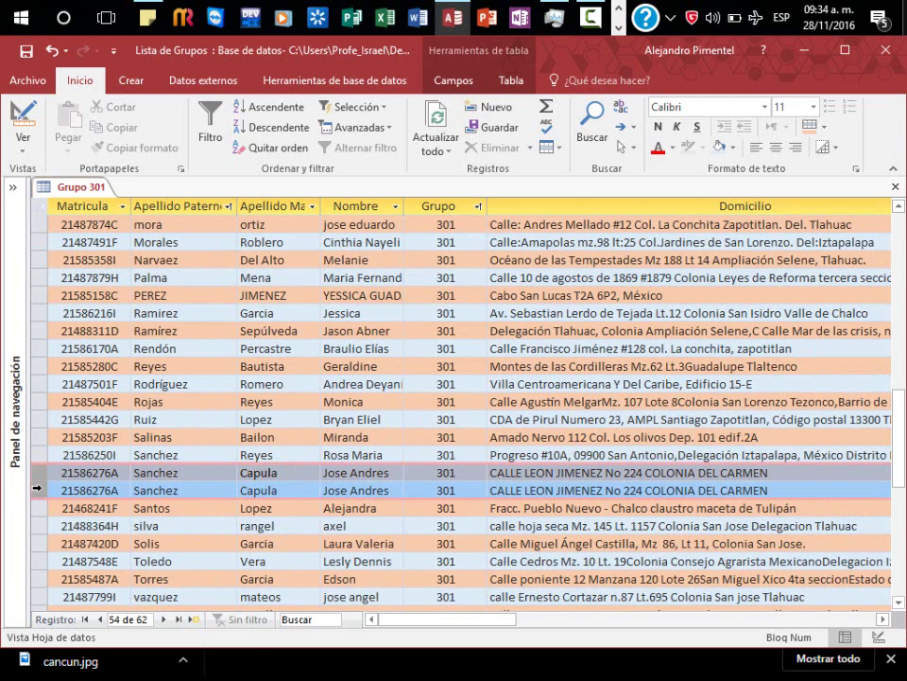
left_click(40, 489)
right_click(40, 491)
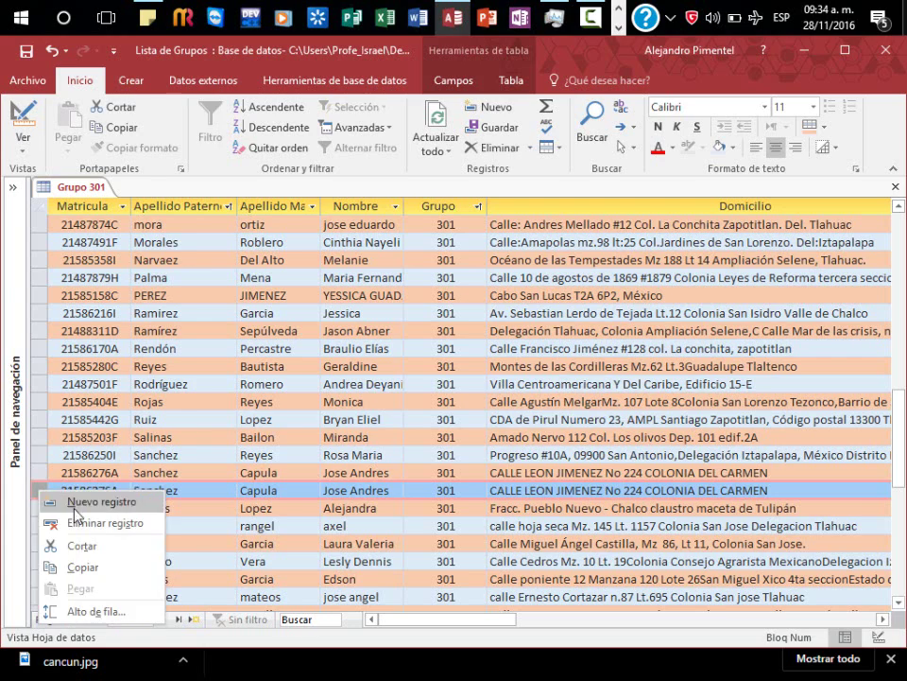
left_click(102, 523)
left_click(416, 423)
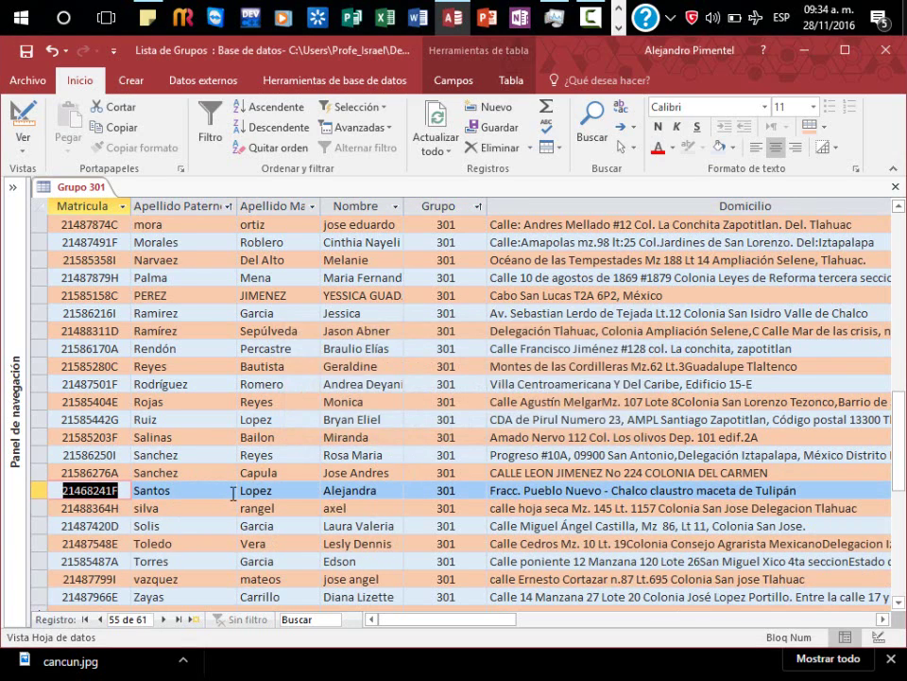
Inspect the remaining records at the end of the list for further duplicates
scroll(232, 493, "down", 1)
left_click(172, 458)
left_click(170, 473)
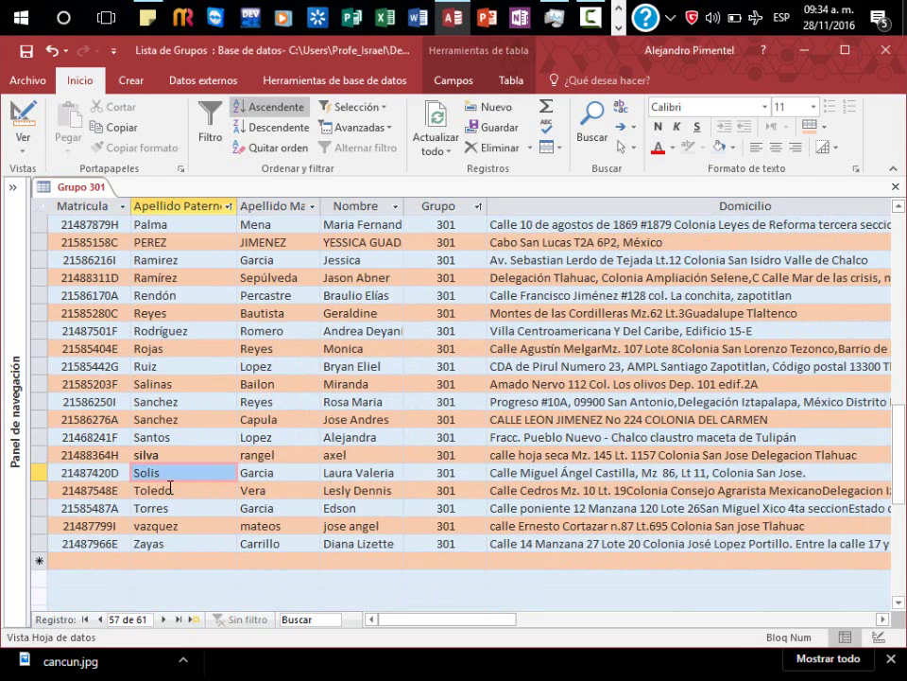
left_click(170, 490)
left_click(177, 508)
left_click(182, 525)
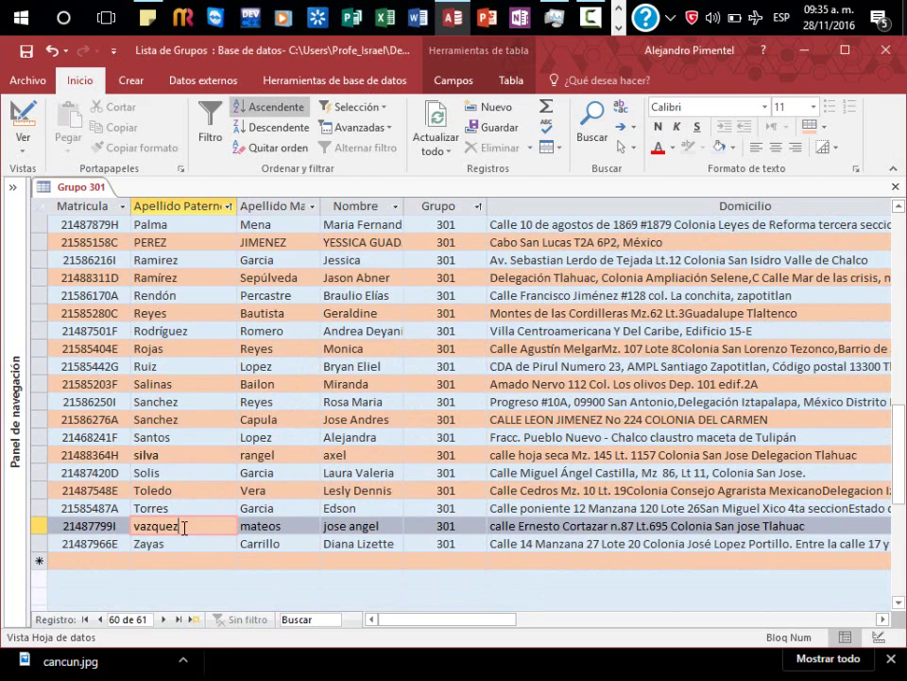
scroll(199, 259, "up", 9)
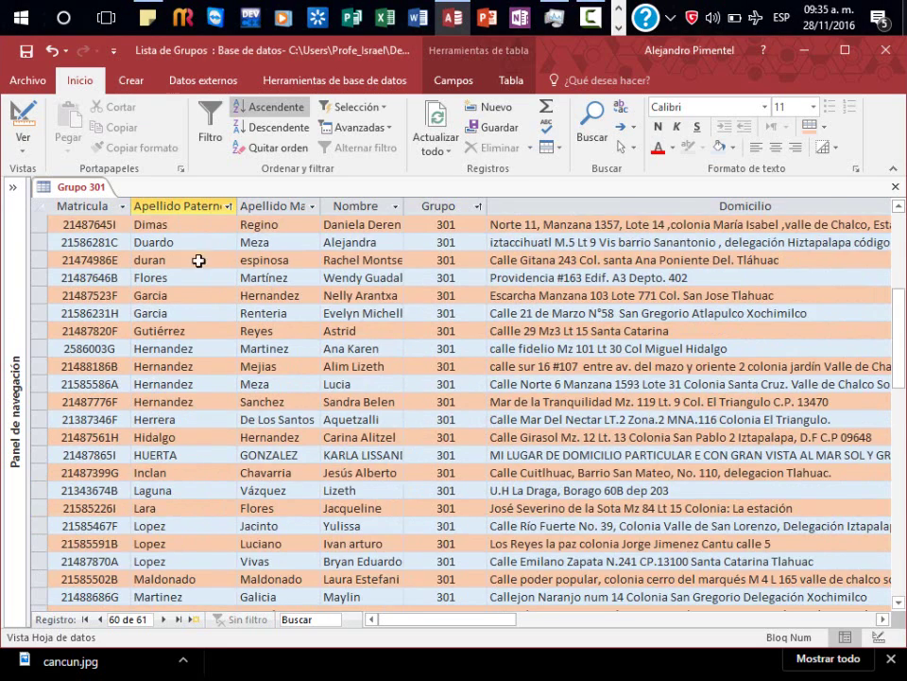
scroll(147, 291, "up", 5)
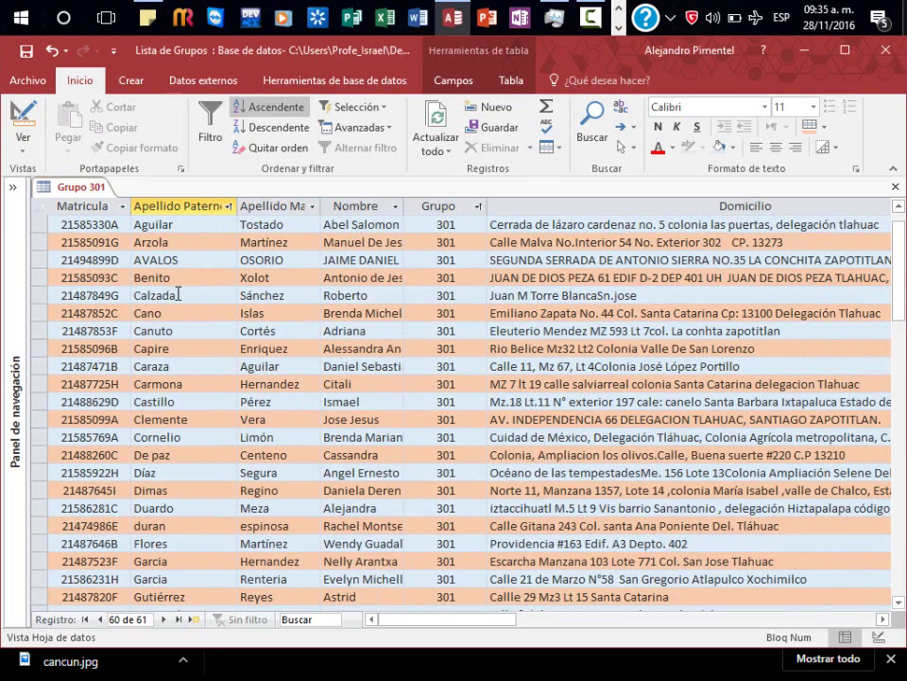
Close the Grupo 301 table and save its changes
left_click(105, 207)
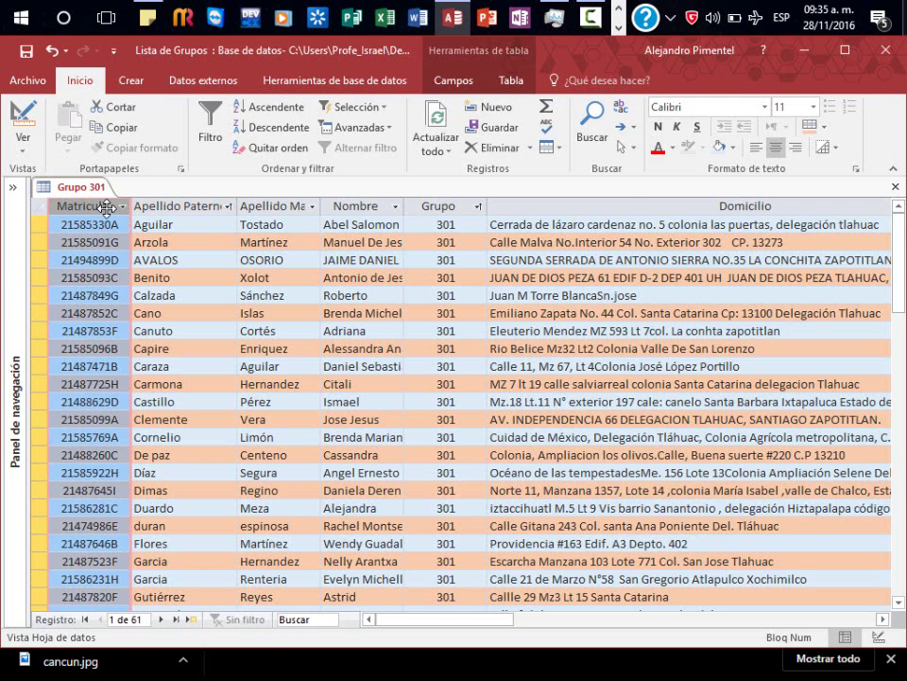
left_click(896, 187)
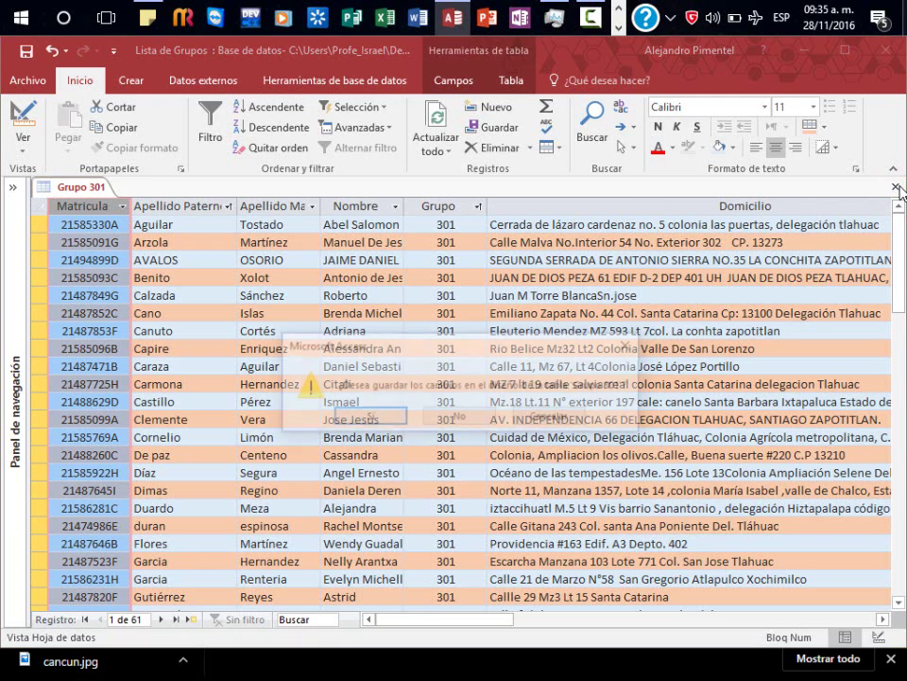
left_click(371, 418)
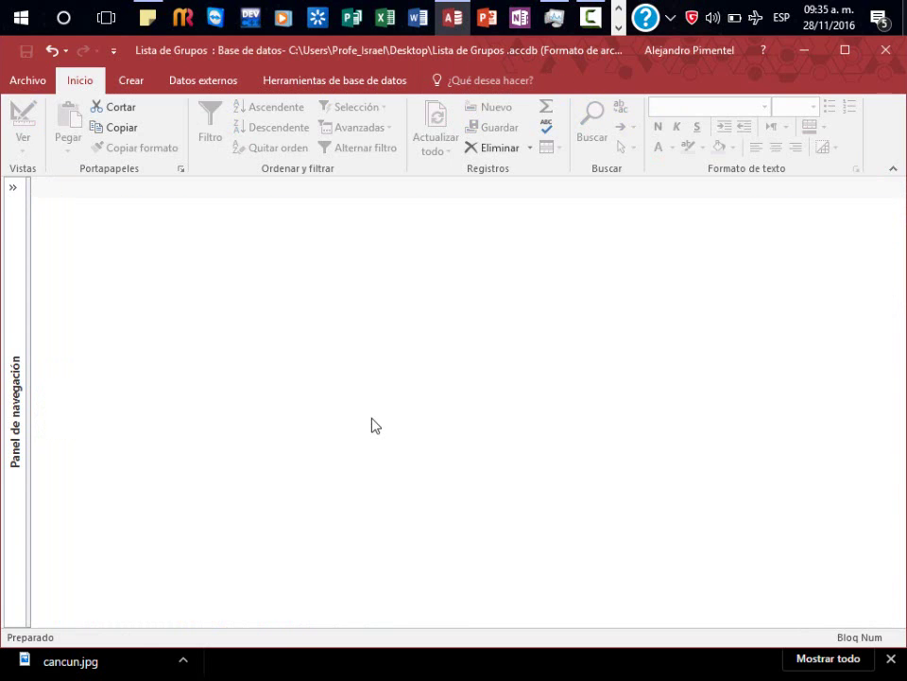
Rename the Grupo 301 table to 'Tabla Original' in the navigation pane
left_click(13, 188)
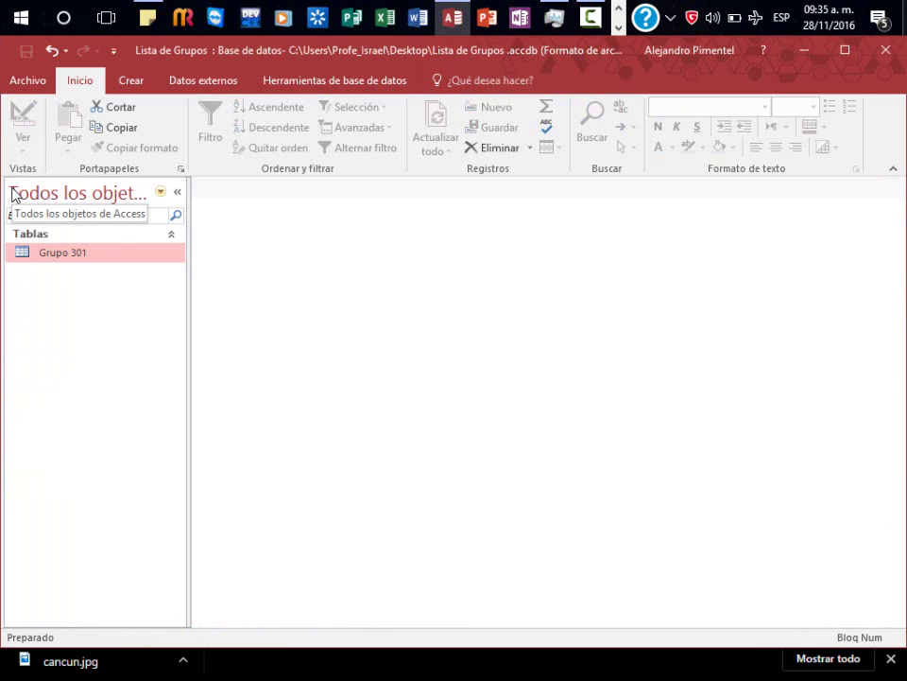
right_click(79, 261)
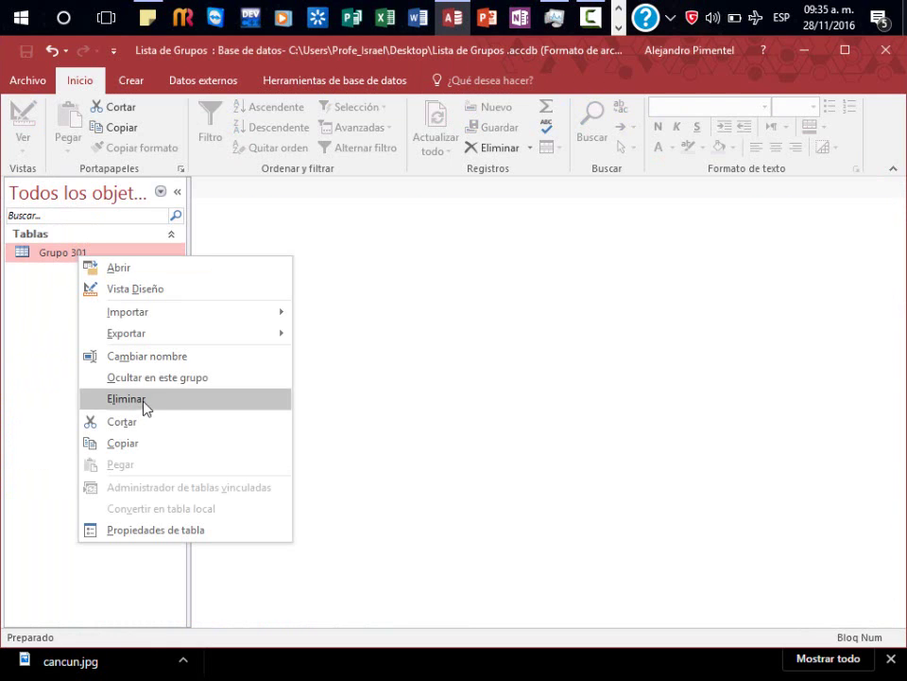
left_click(168, 357)
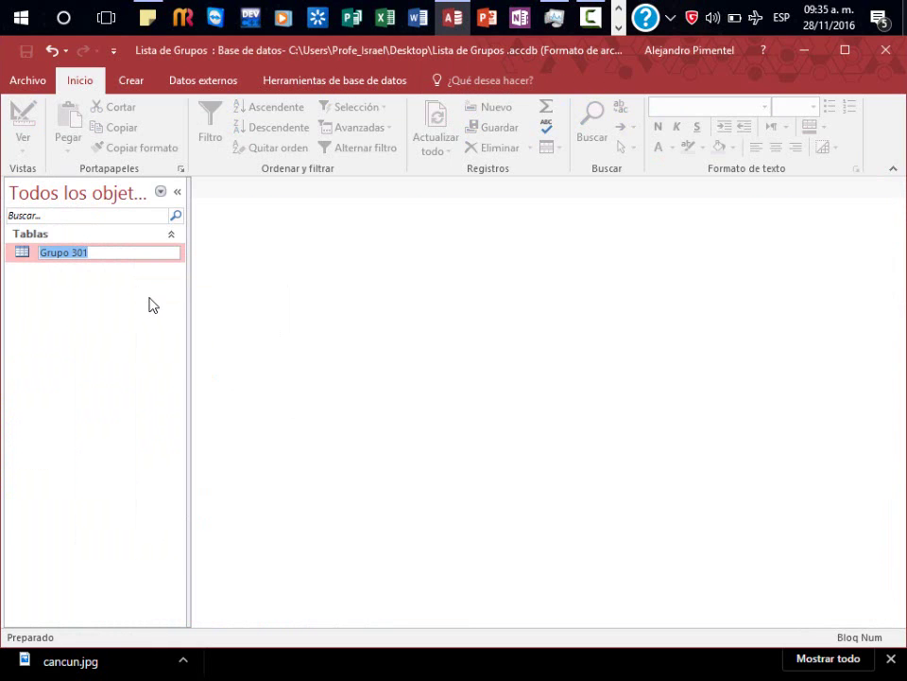
type("Tabla ")
type("Origin")
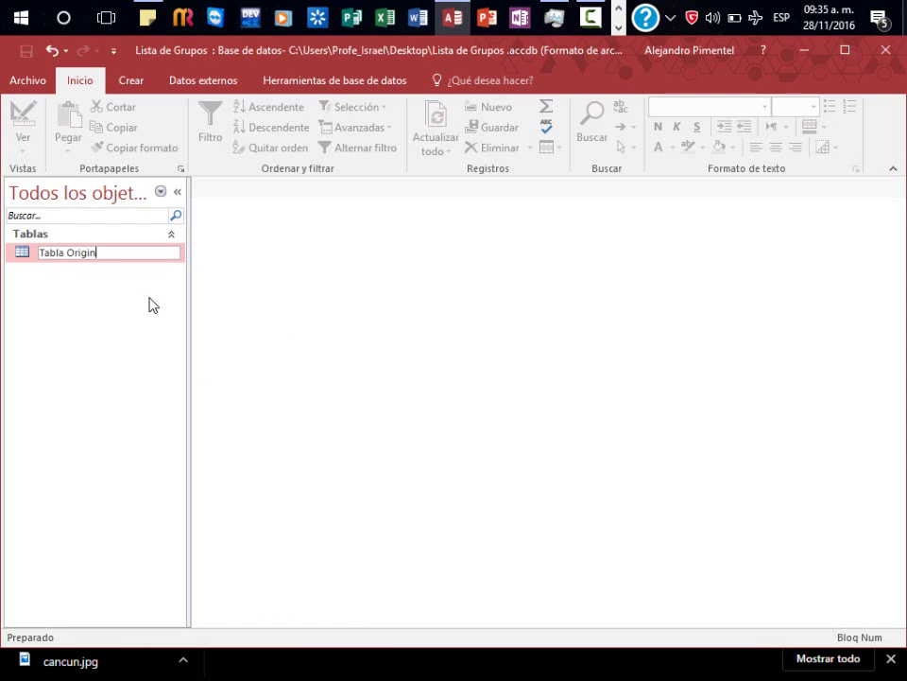
type("al")
key("Return")
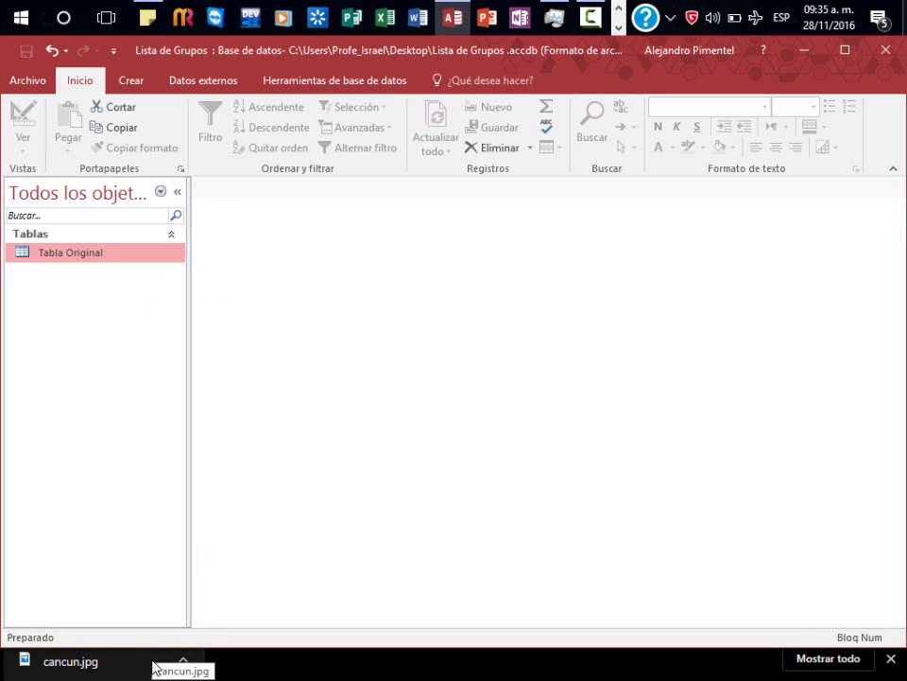
key("alt+Tab")
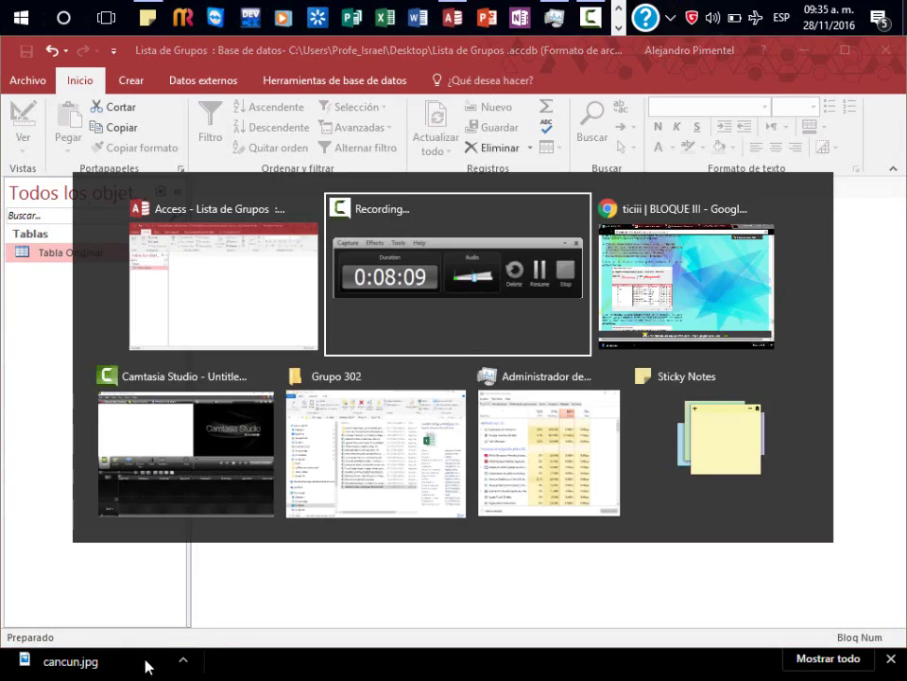
Try reloading the Wix course page in Chrome, which shows a no-internet error
key("alt+Tab")
scroll(289, 371, "up", 5)
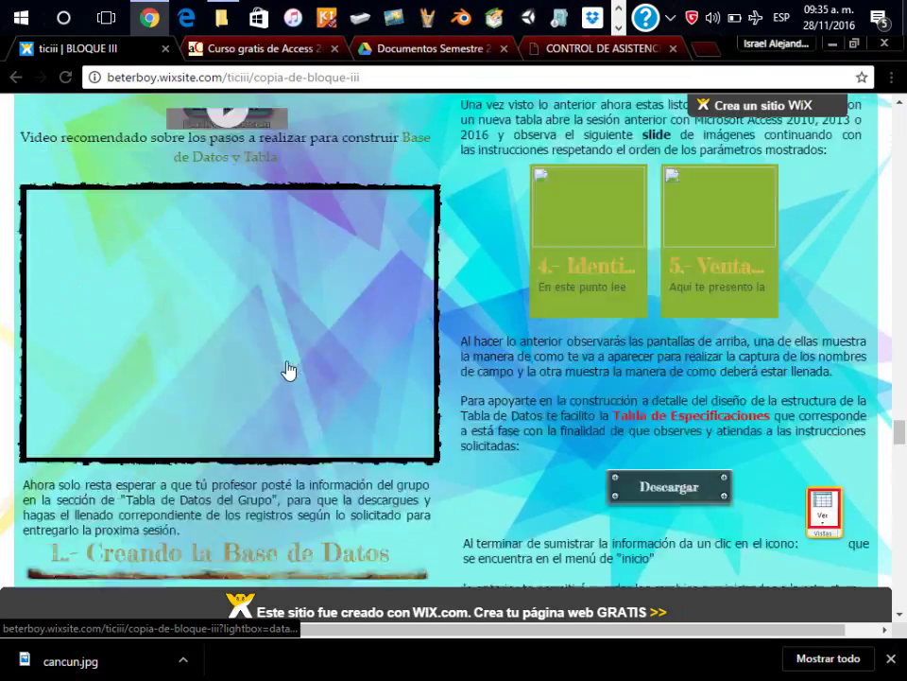
scroll(289, 368, "up", 5)
scroll(288, 369, "down", 4)
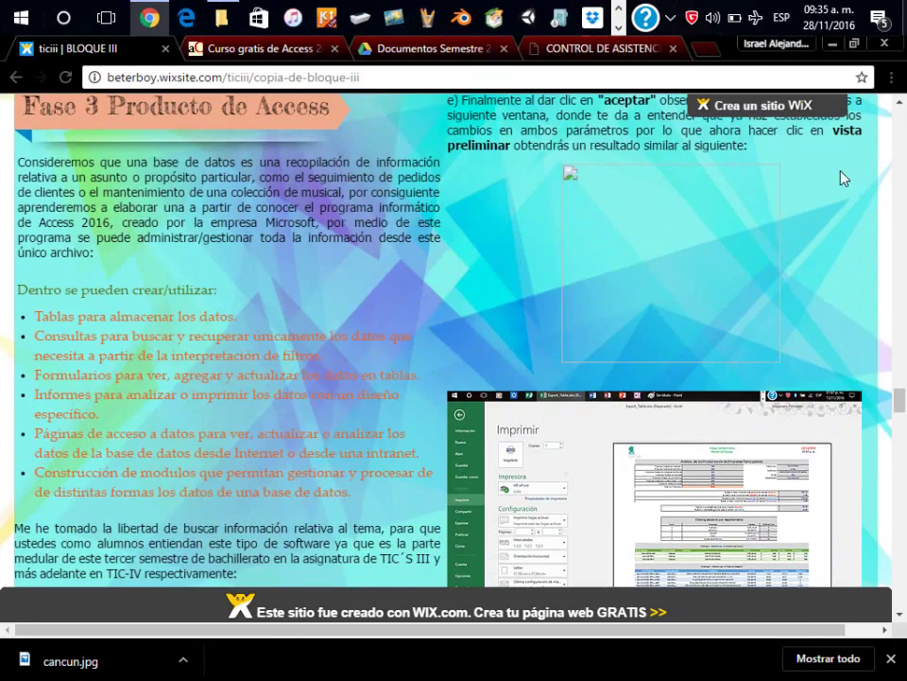
left_click(540, 79)
key("Return")
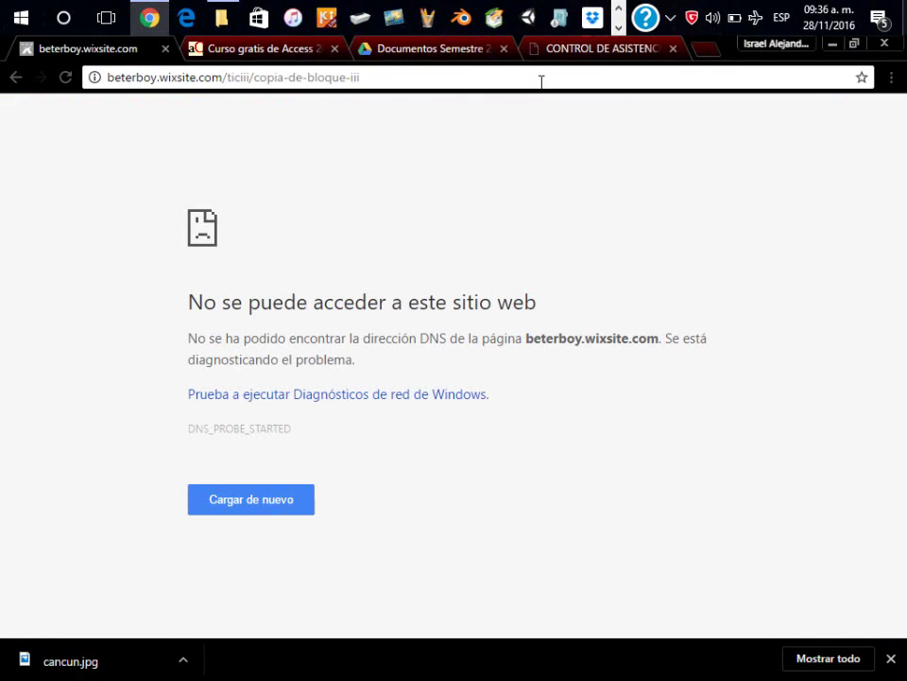
left_click(273, 510)
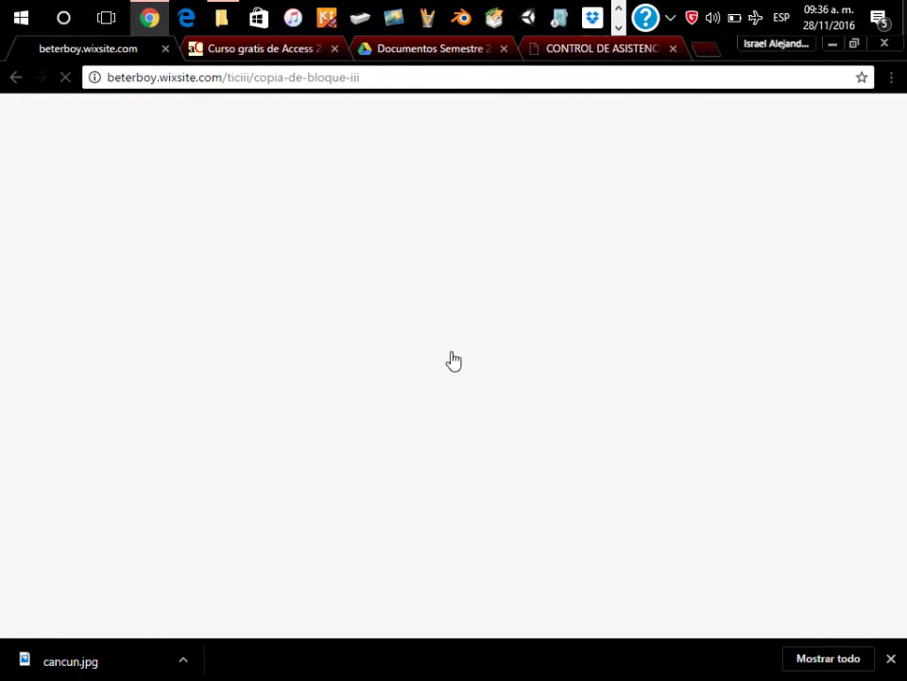
Turn off Airplane mode and connect Wi-Fi to the DOCENTESCB network
left_click(760, 18)
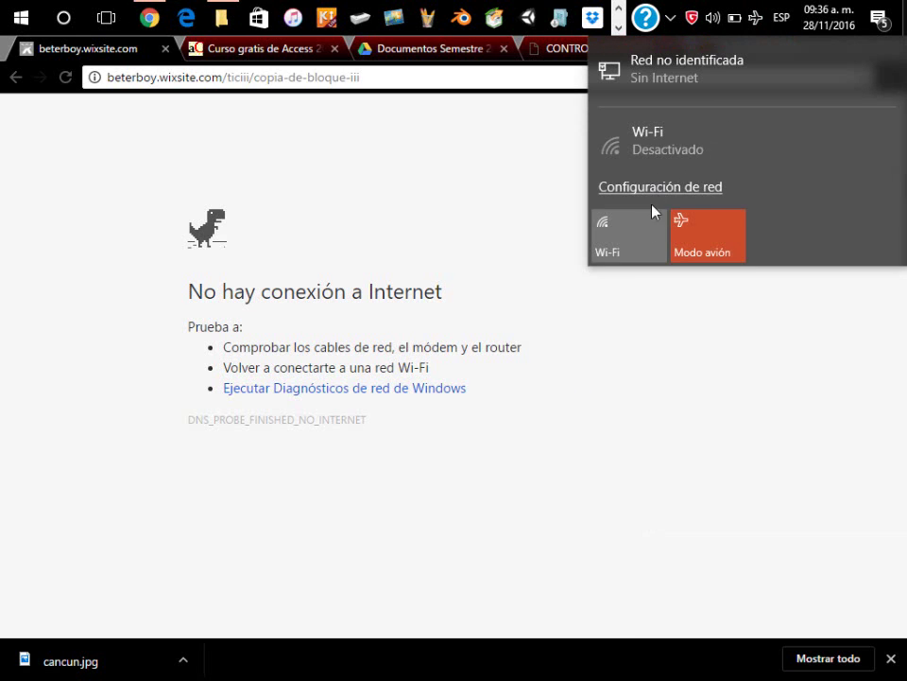
left_click(675, 252)
left_click(719, 519)
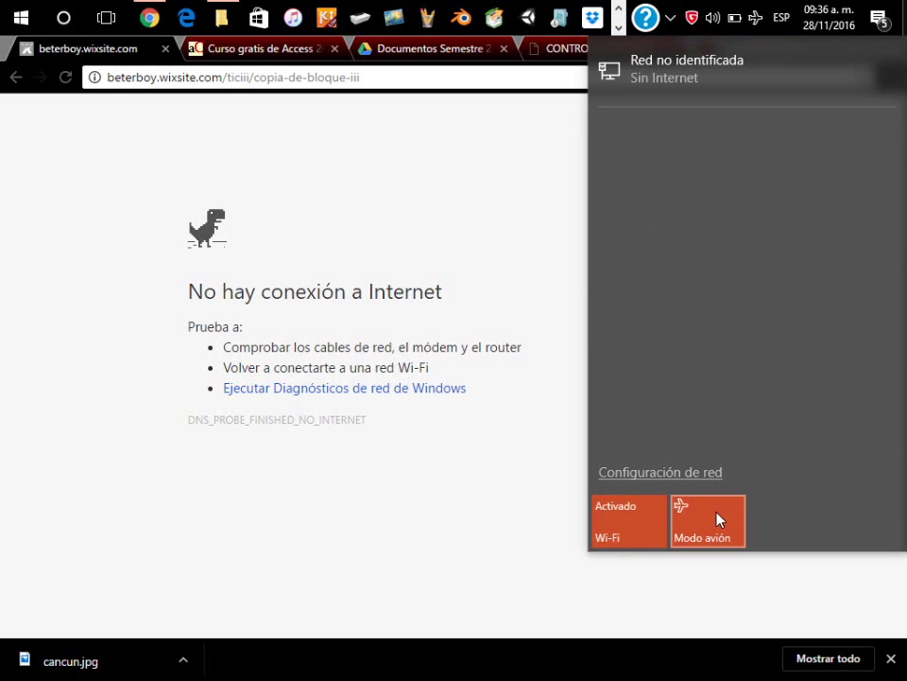
left_click(698, 156)
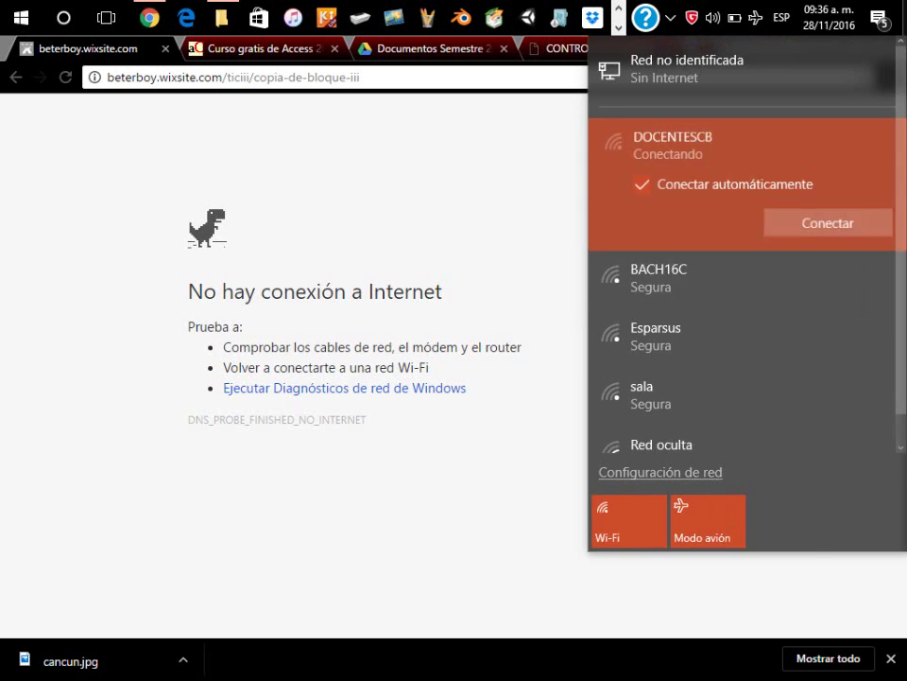
left_click(857, 235)
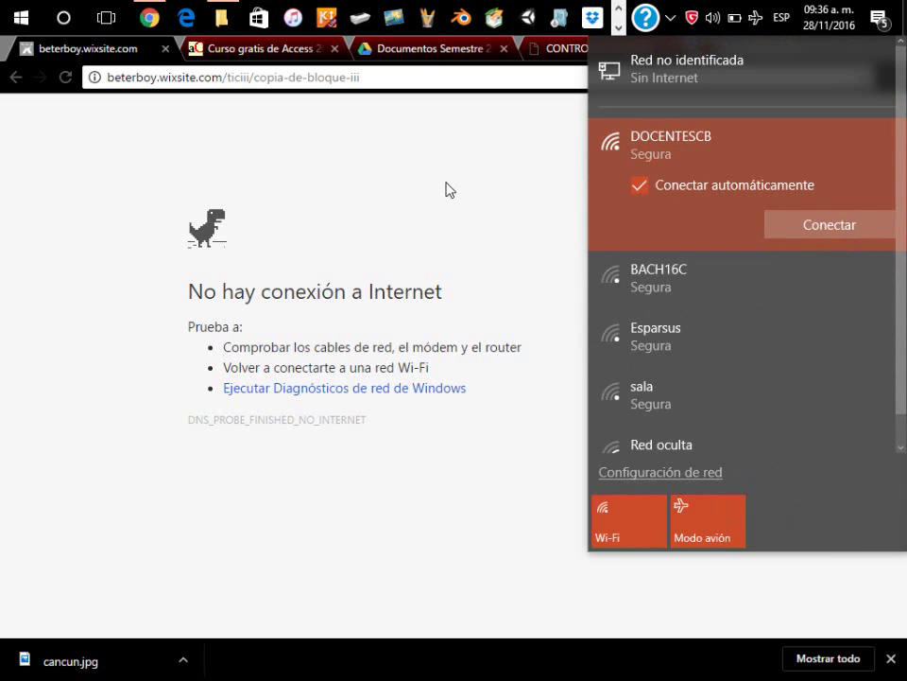
left_click(870, 224)
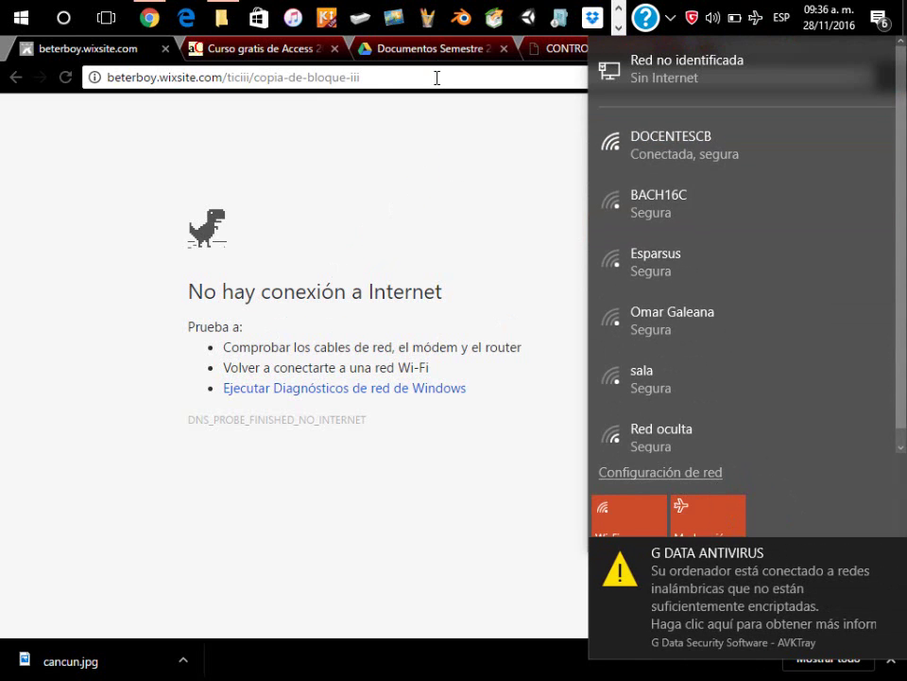
left_click(438, 79)
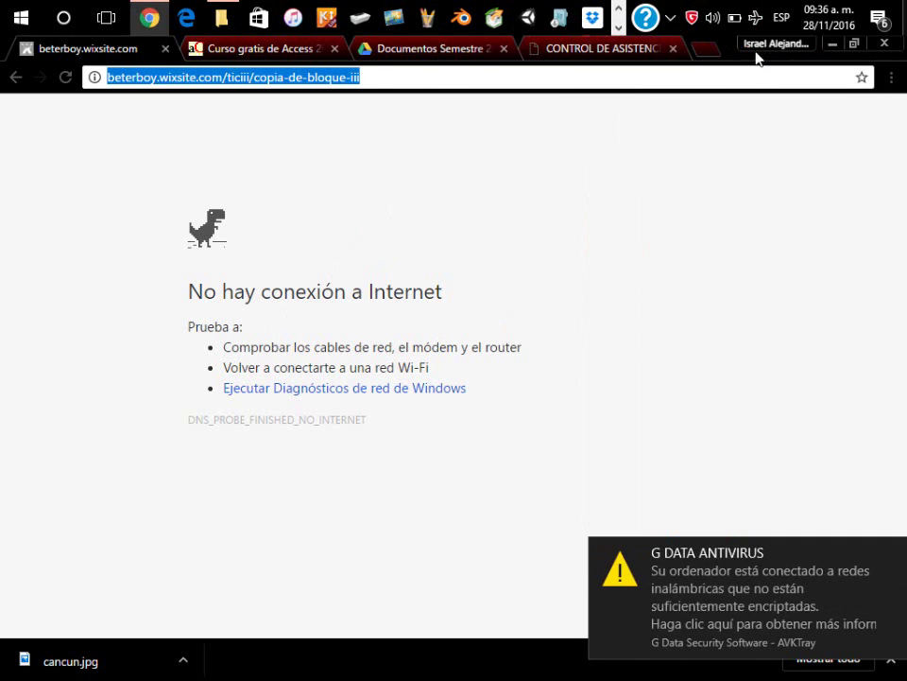
Check the DOCENTESCB connection status in the network list
left_click(763, 15)
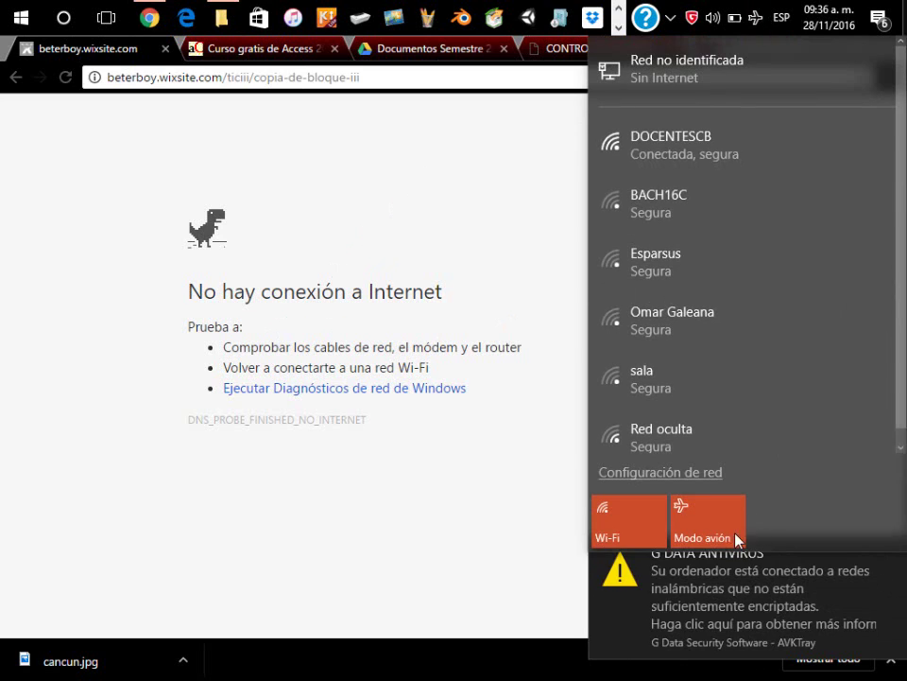
left_click(466, 77)
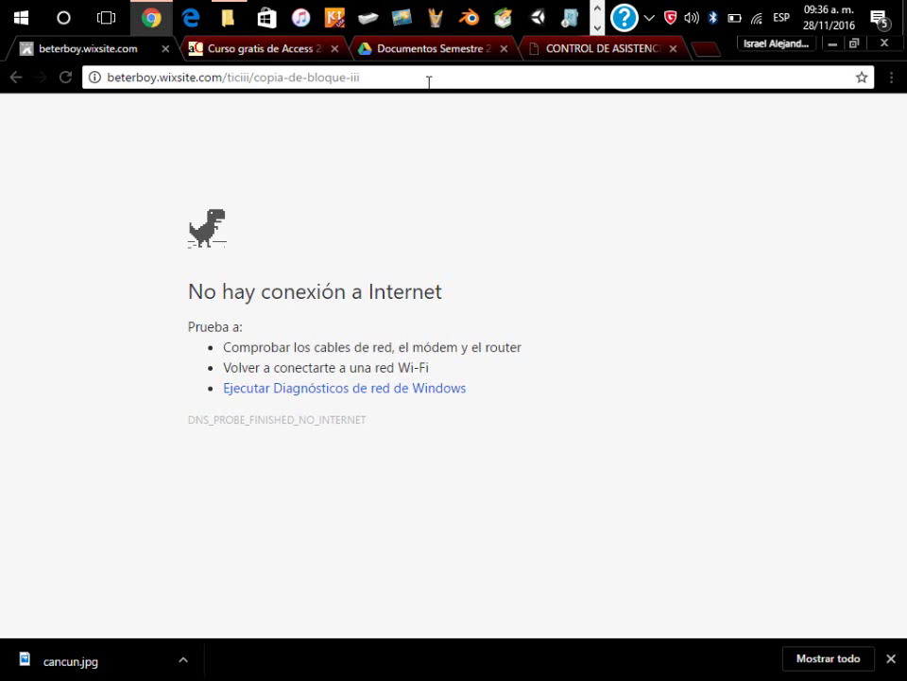
left_click(756, 18)
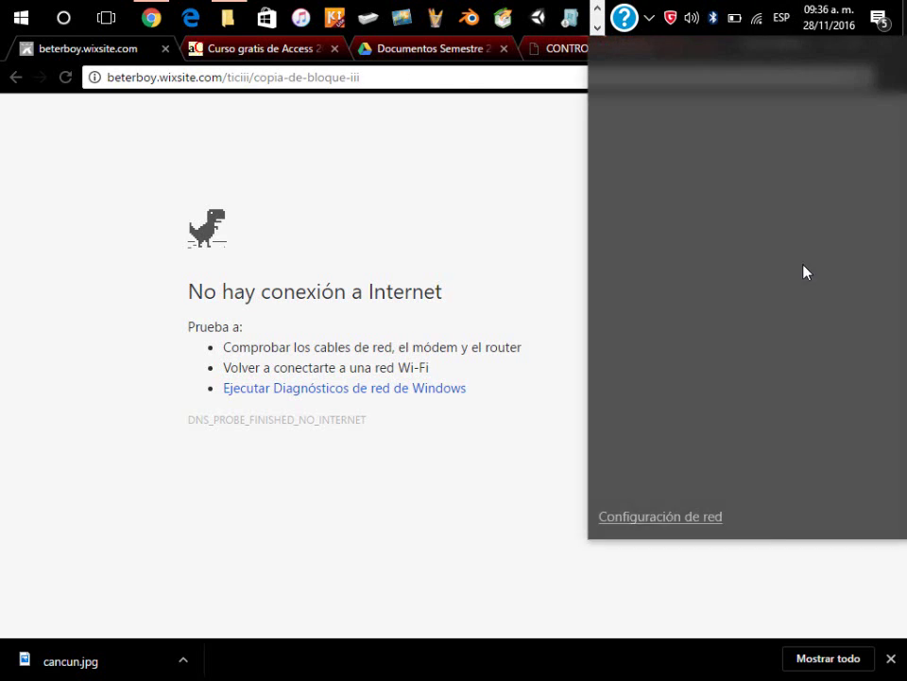
left_click(704, 164)
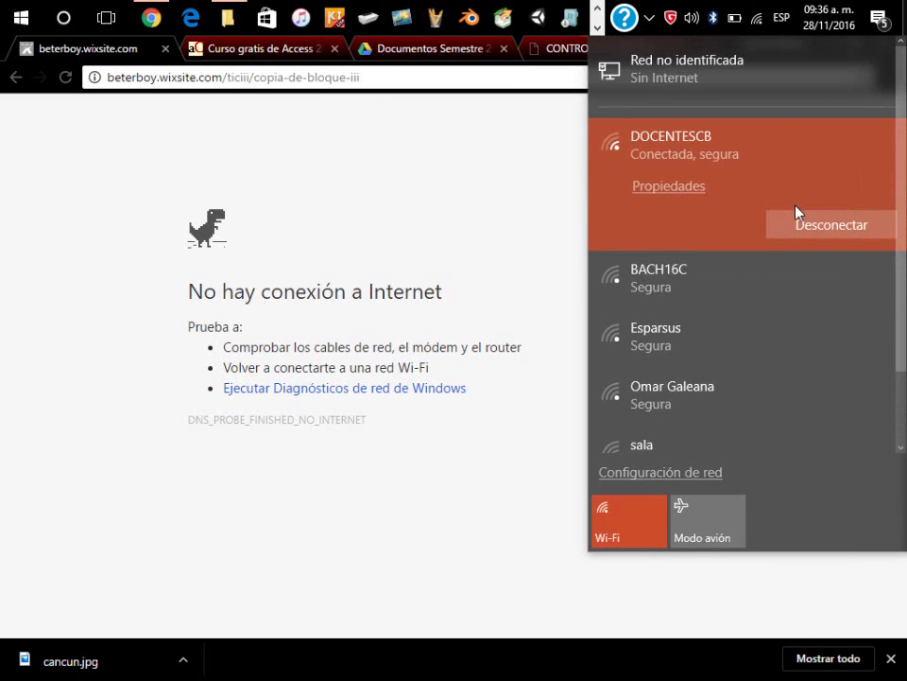
left_click(449, 76)
Back in Access, create a new table in Design view with a Matricula field
key("alt+Tab")
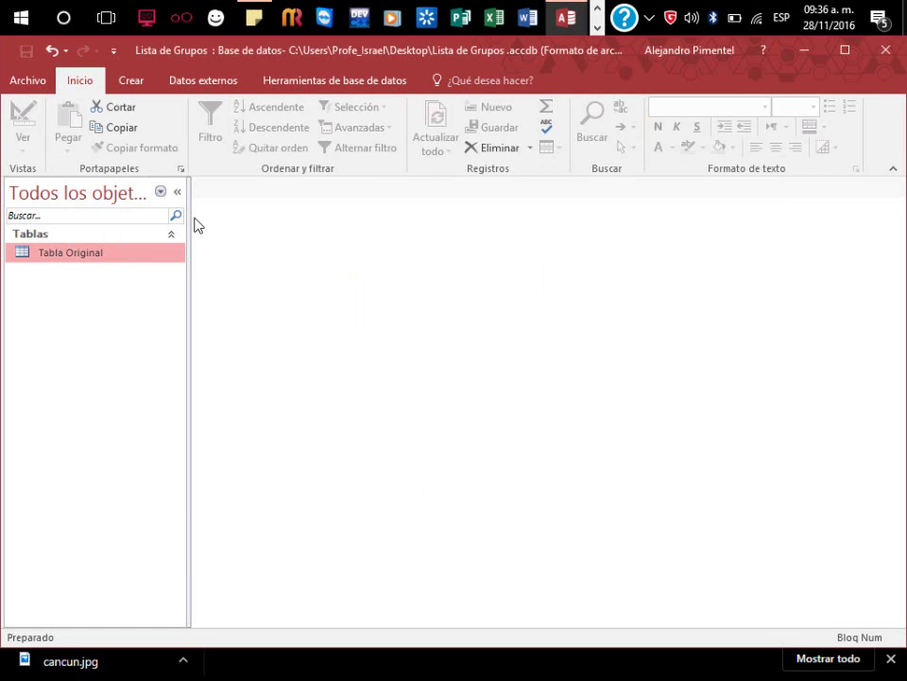
left_click(144, 78)
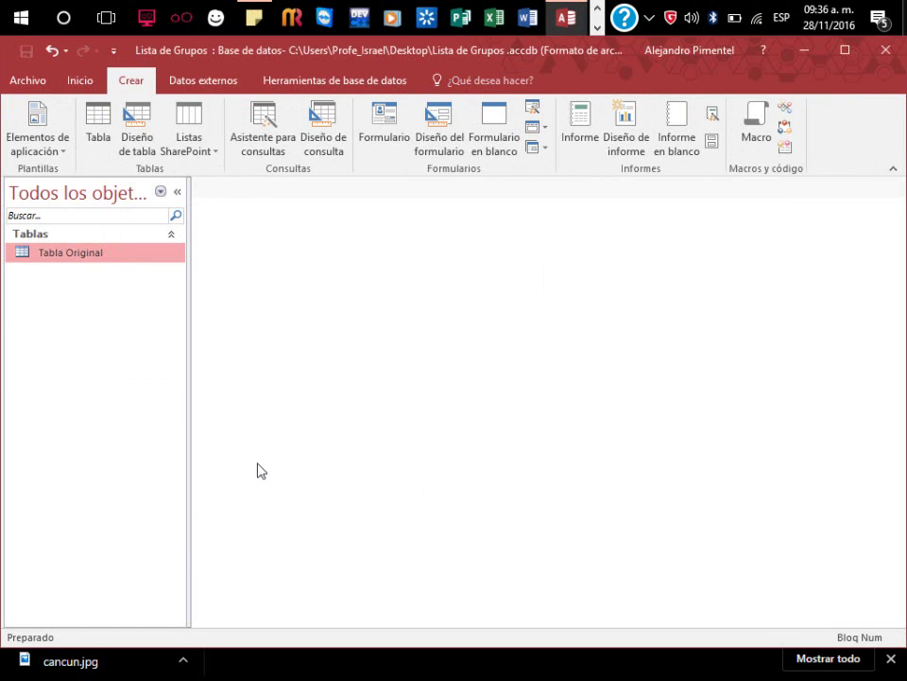
left_click(141, 154)
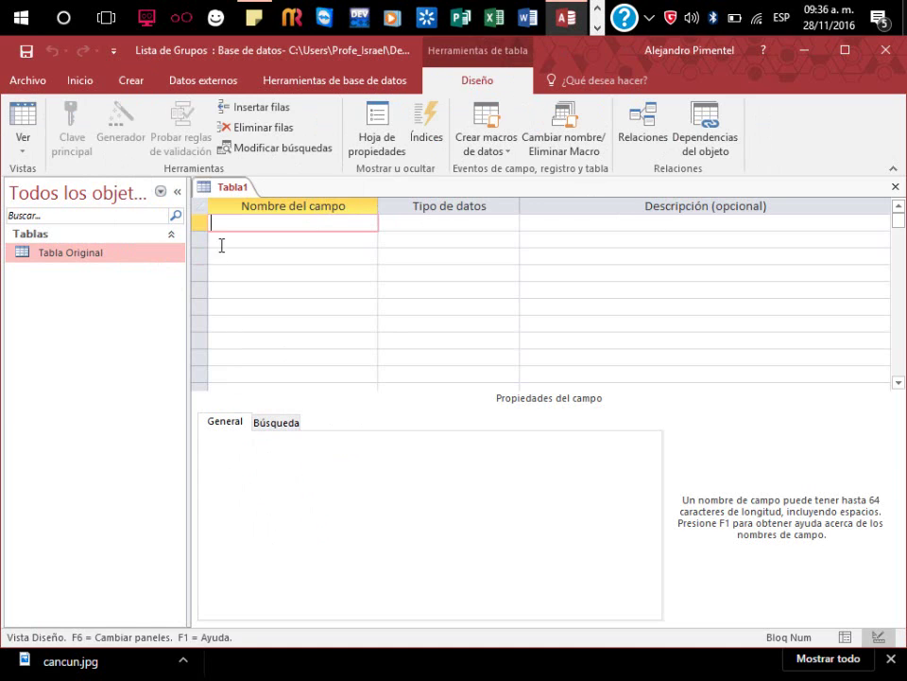
type("Matr")
type("icula")
left_click(420, 225)
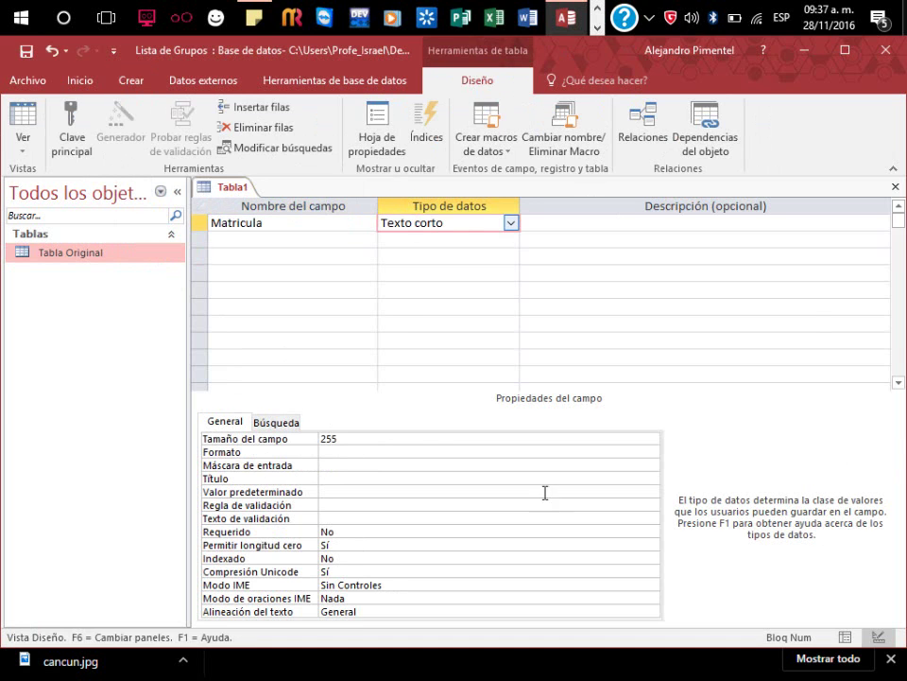
Give Matricula field size 9, format > and input mask 00000000-A
left_click(395, 441)
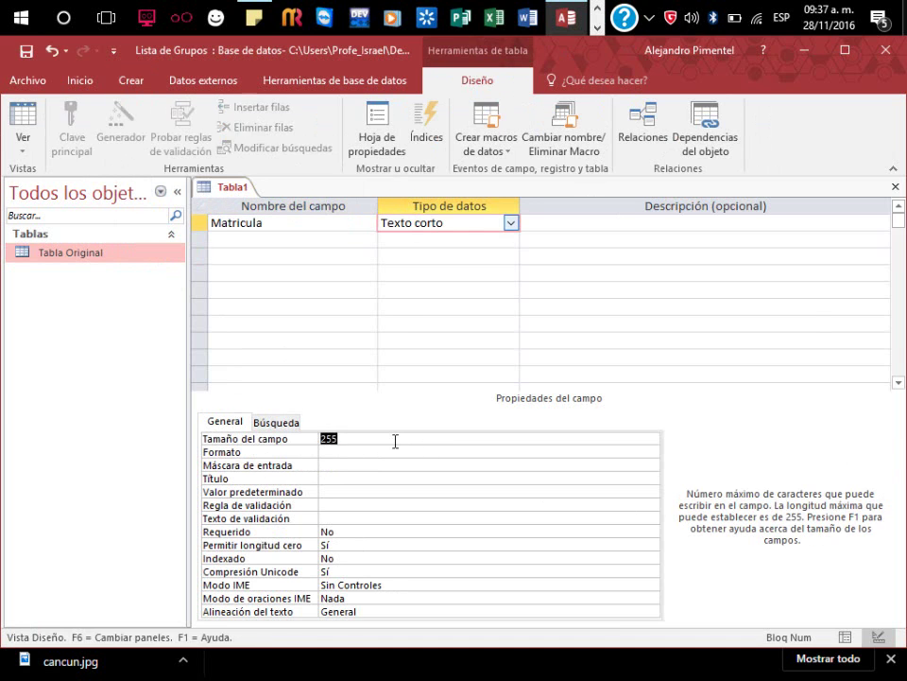
type("9")
key("Return")
type(">")
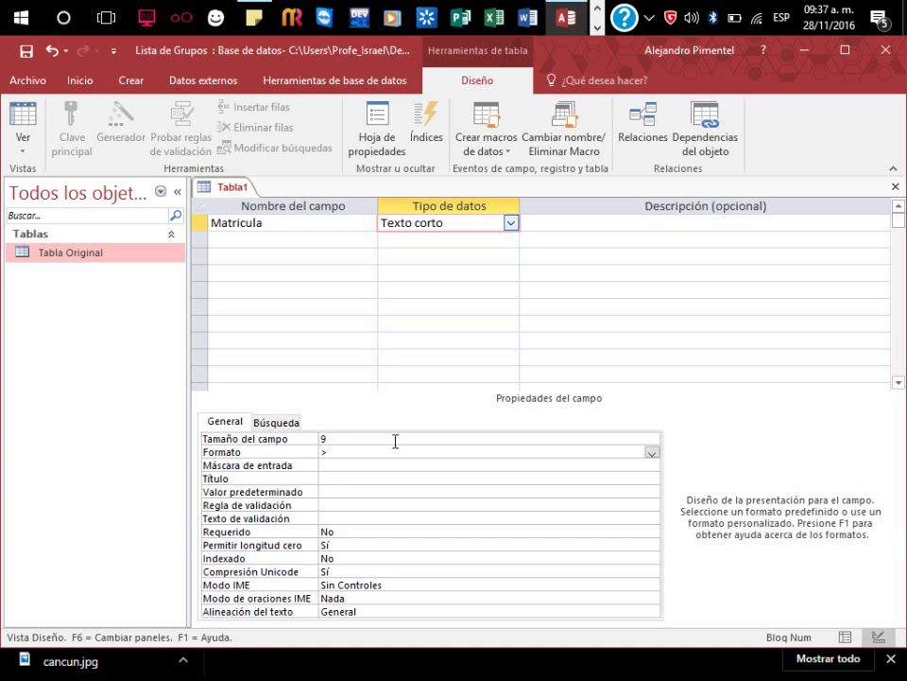
key("shift+Home")
left_click(348, 453)
left_click(339, 463)
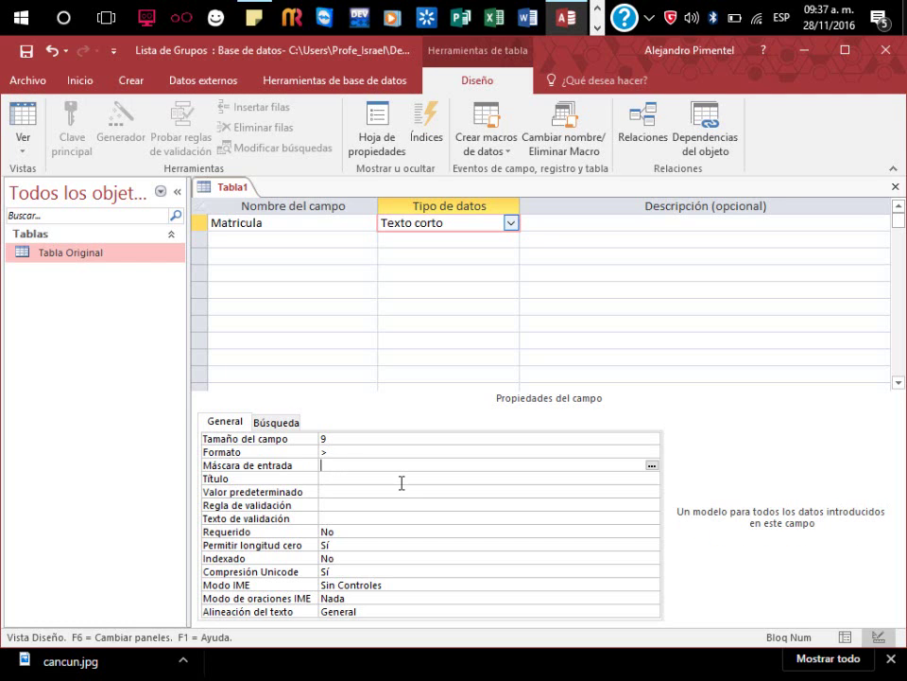
type("000")
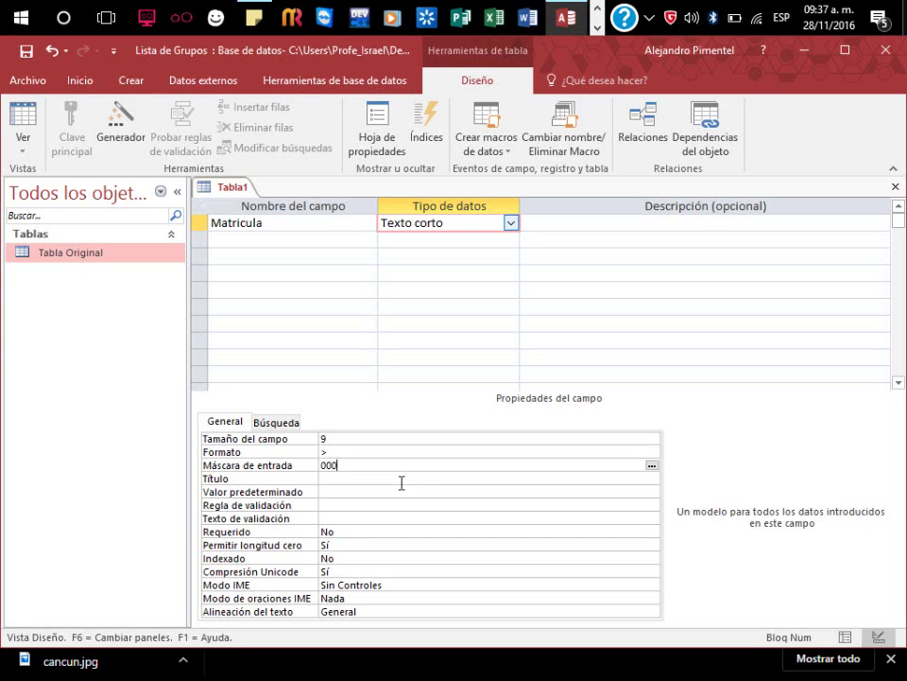
type("0000")
type("0-")
type("A")
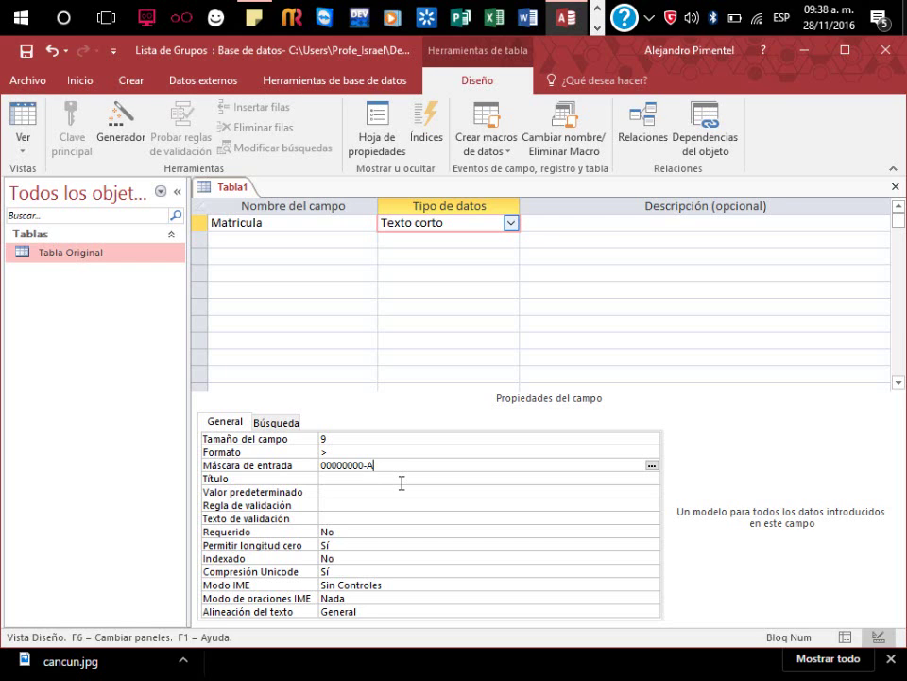
Confirm Matricula's input mask 00000000\-A, then switch to the Bloque III assignment page
left_click(401, 483)
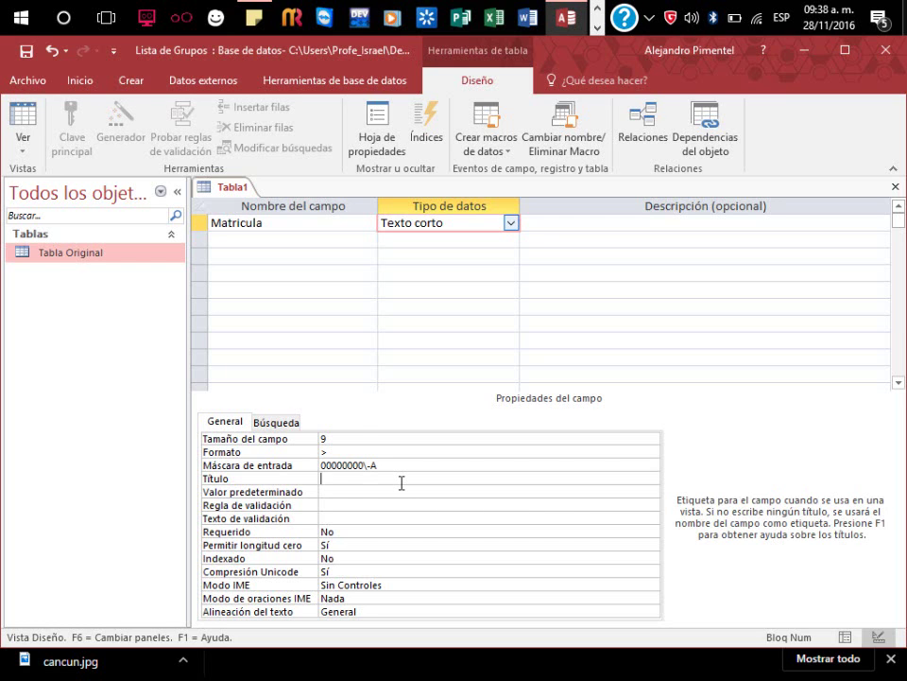
left_click(367, 465)
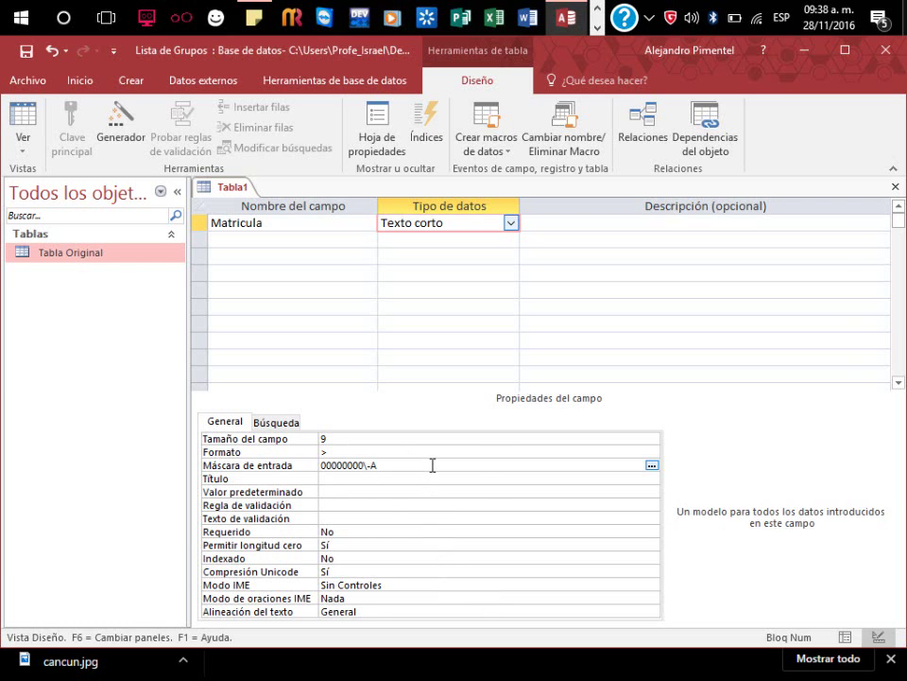
key("alt+Tab")
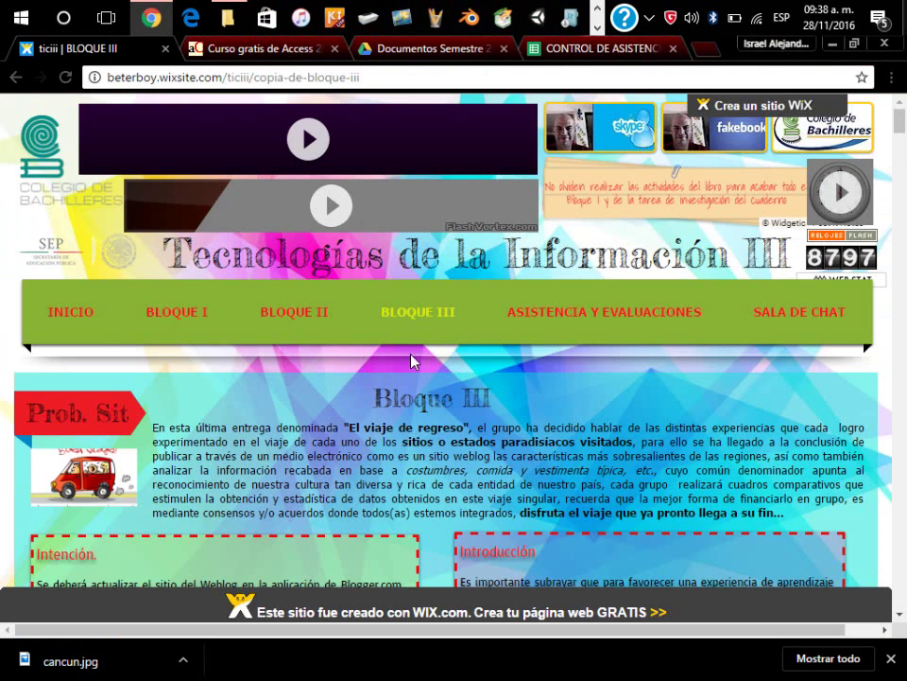
Scroll down the Bloque III page and download the Tabla de Especificaciones PDF
scroll(467, 371, "down", 5)
scroll(467, 367, "down", 5)
scroll(467, 367, "down", 5)
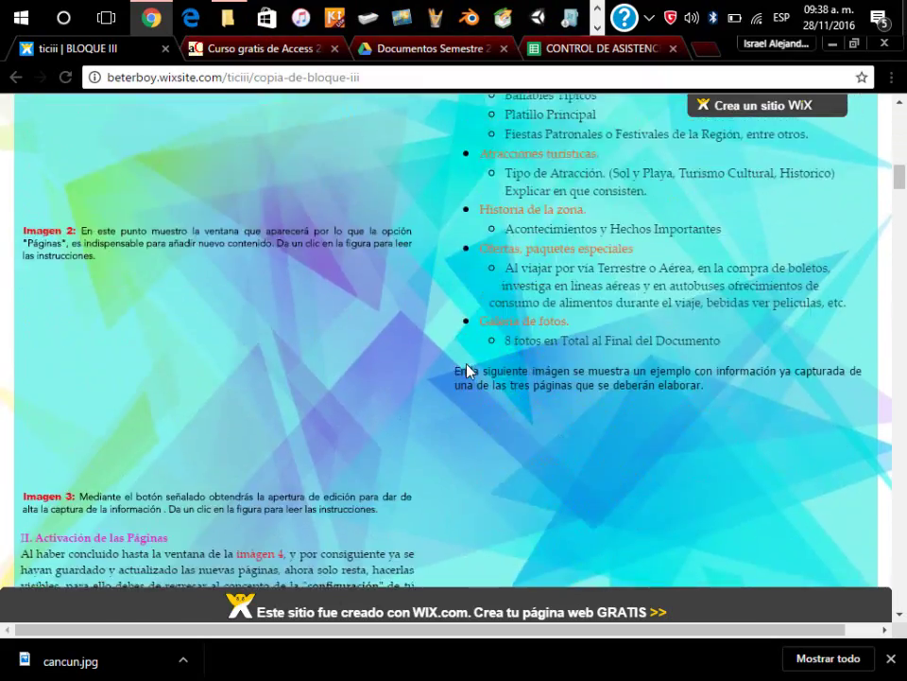
scroll(467, 367, "down", 5)
scroll(467, 367, "down", 3)
scroll(467, 366, "down", 2)
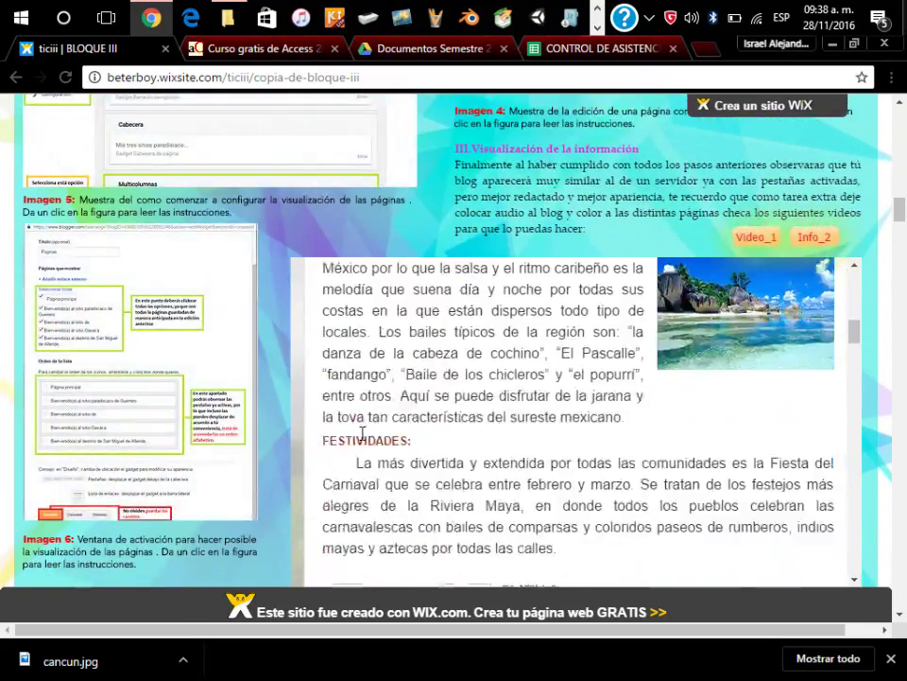
scroll(467, 367, "down", 5)
scroll(263, 459, "down", 10)
scroll(261, 457, "down", 10)
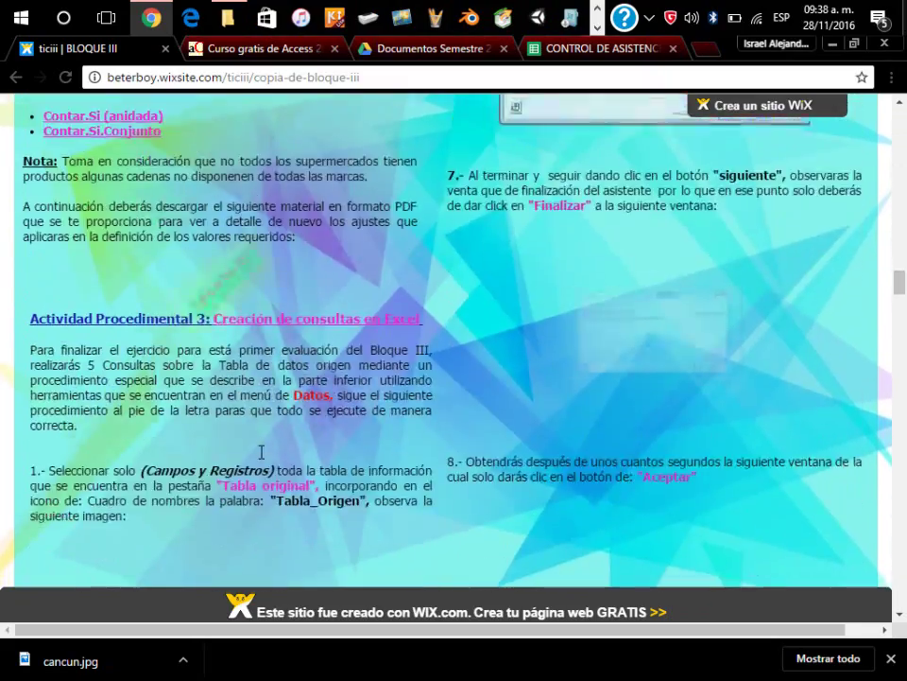
scroll(261, 458, "down", 10)
scroll(261, 458, "down", 10)
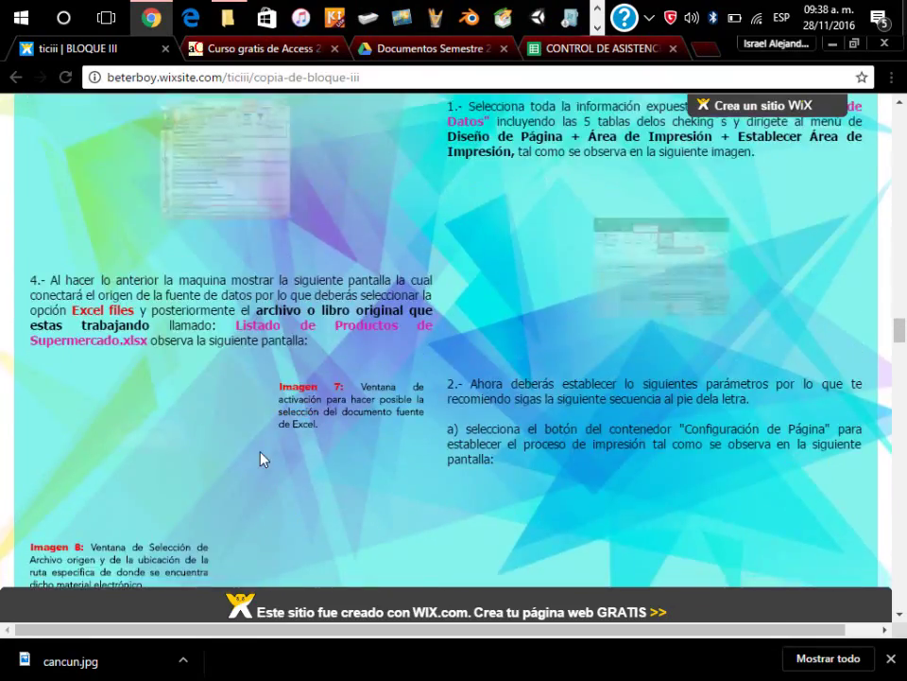
scroll(261, 458, "down", 10)
scroll(261, 458, "down", 10)
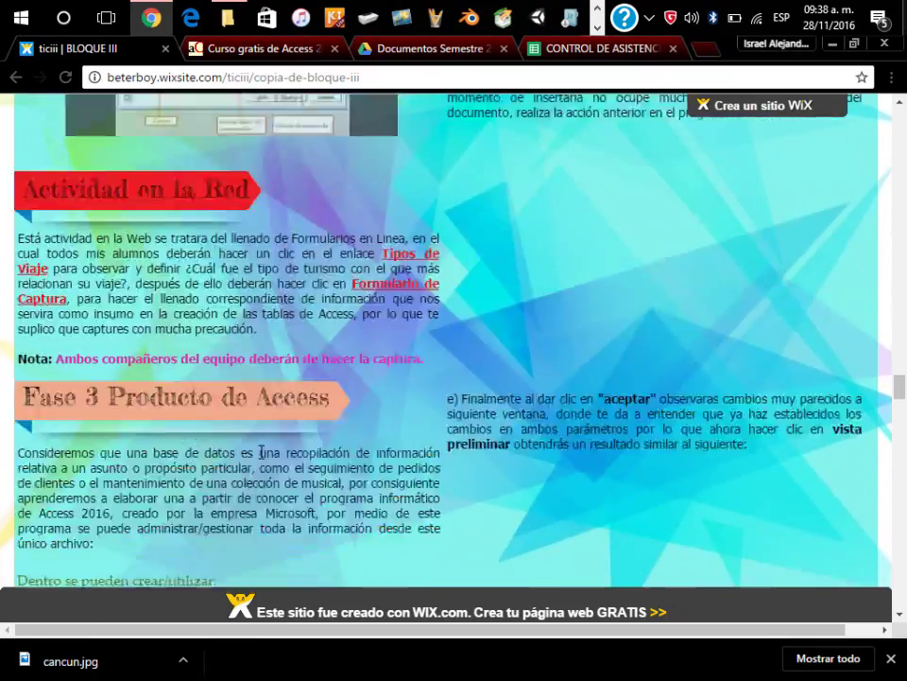
scroll(261, 452, "down", 3)
scroll(261, 455, "down", 10)
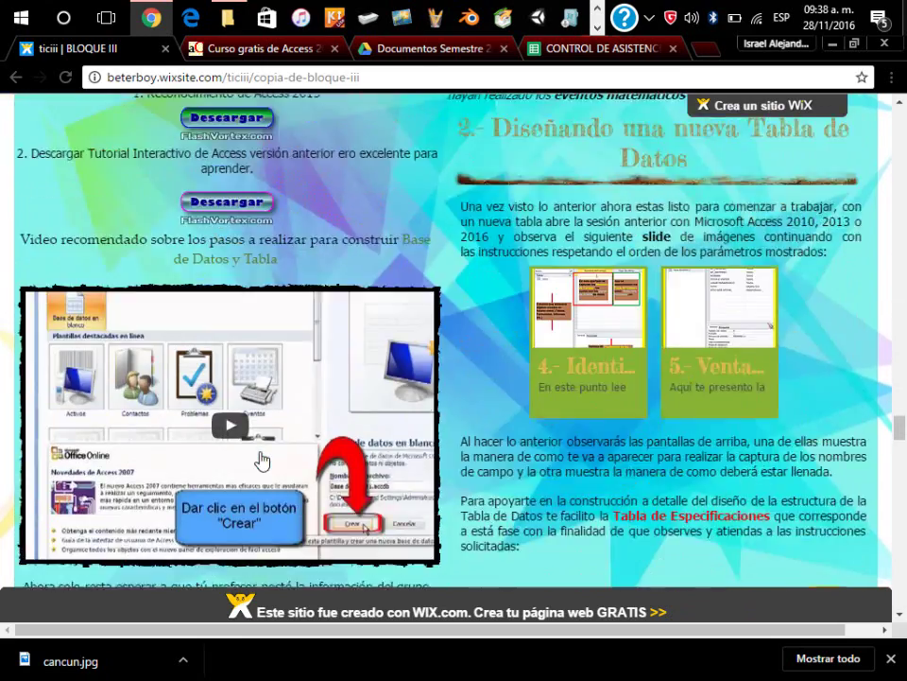
scroll(263, 461, "down", 3)
scroll(567, 218, "up", 3)
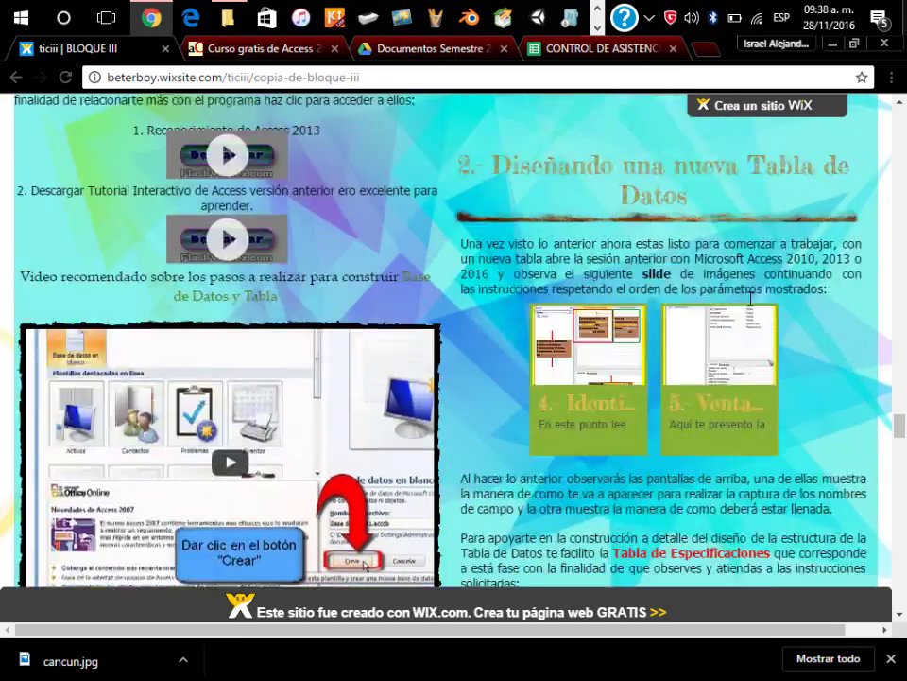
scroll(700, 372, "up", 2)
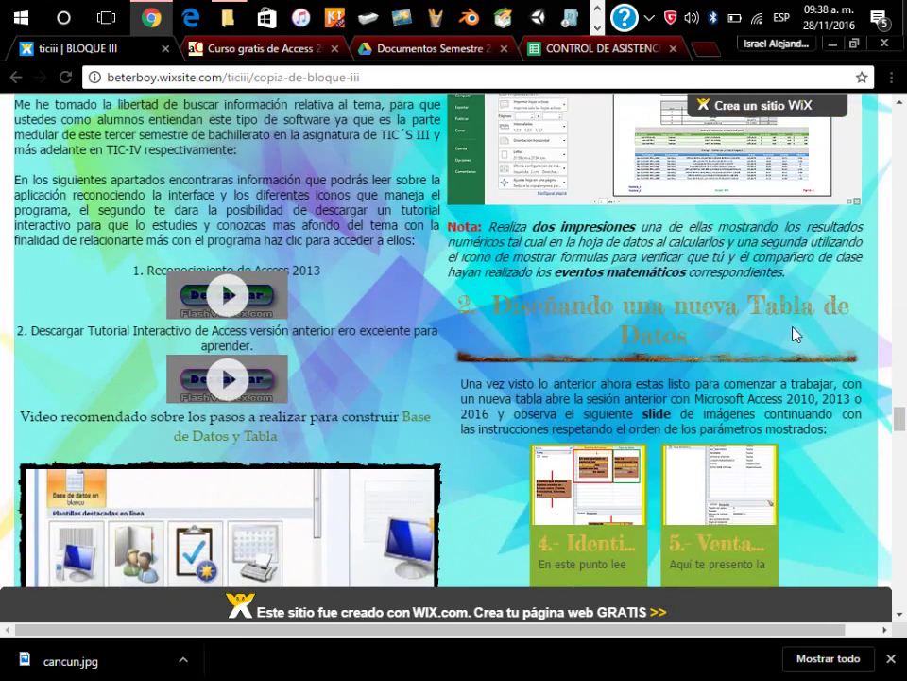
scroll(718, 369, "down", 4)
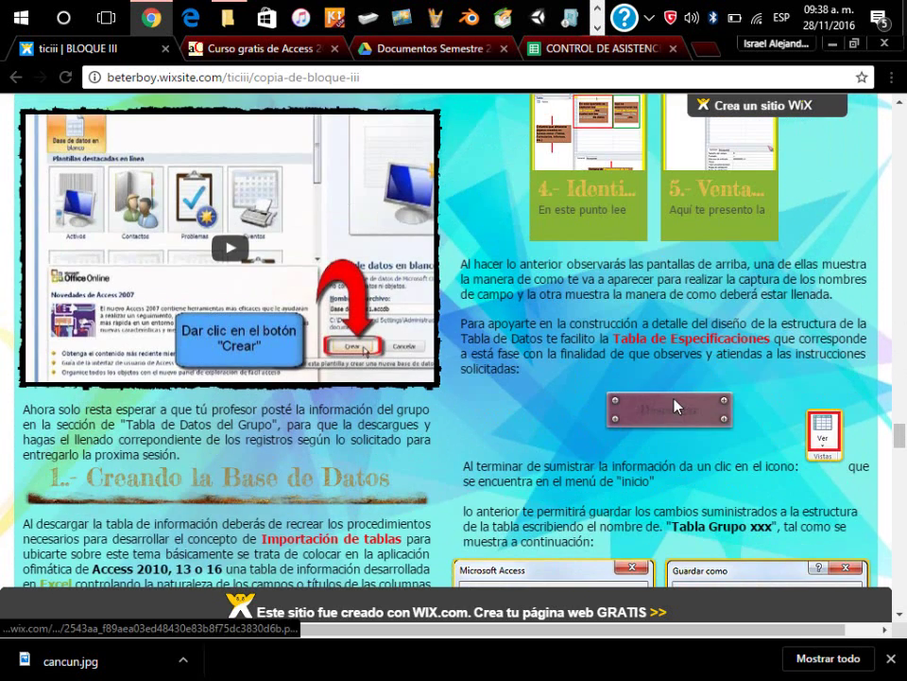
left_click(685, 395)
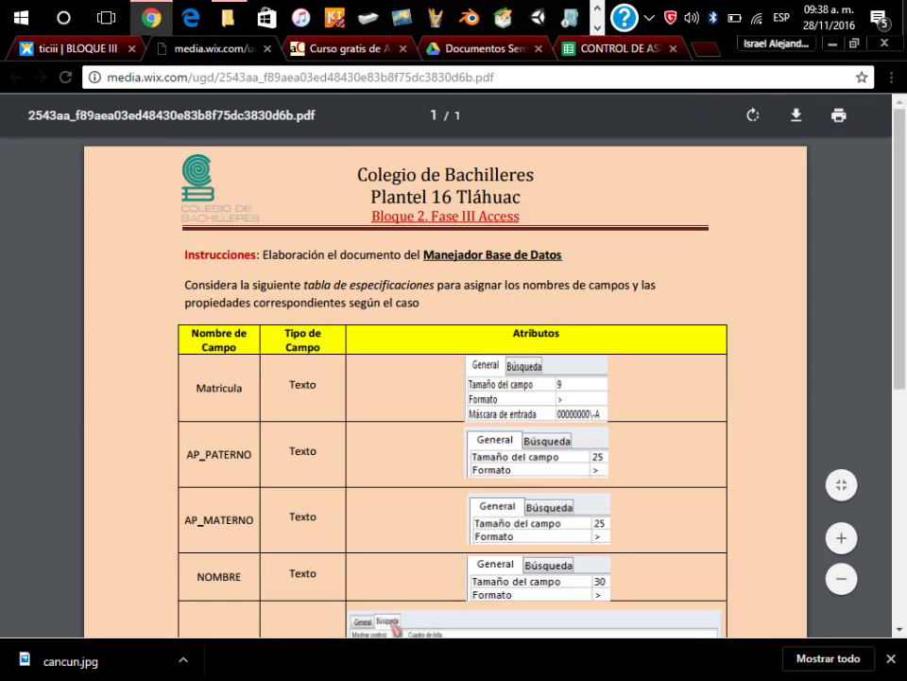
Zoom the specifications PDF, confirm Matricula's Texto type, and return to Access
key("ctrl+plus")
key("ctrl+plus")
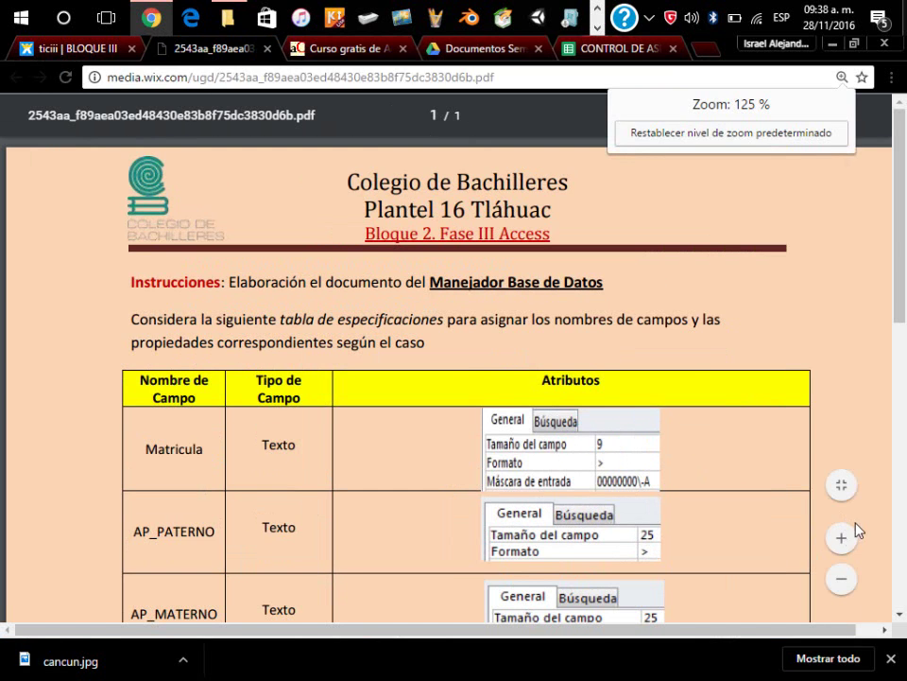
left_click(844, 538)
left_click(844, 539)
left_click_drag(581, 631, 783, 633)
scroll(378, 473, "down", 2)
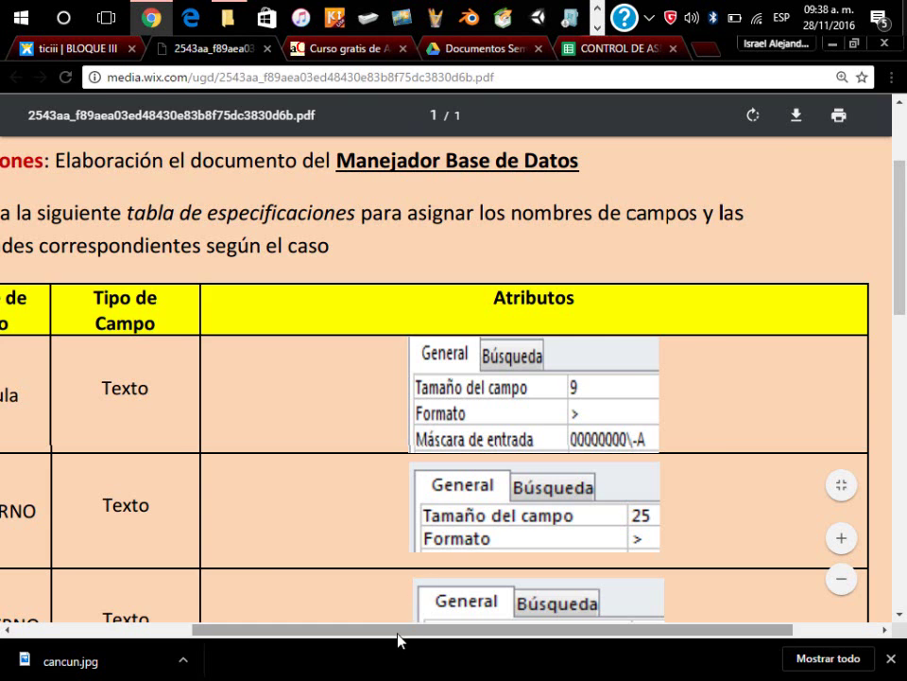
left_click_drag(398, 641, 317, 635)
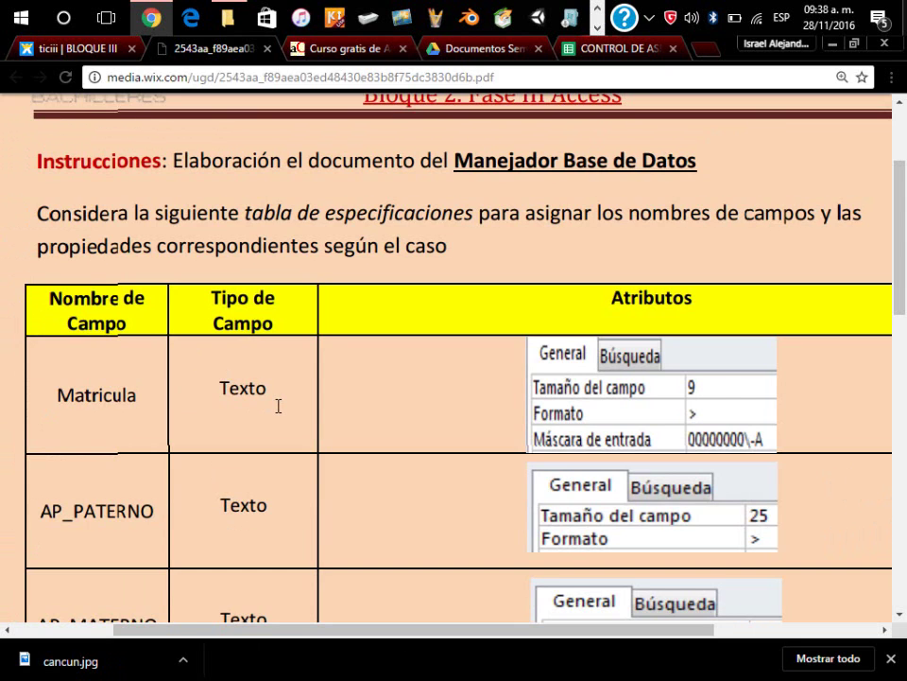
left_click_drag(223, 388, 287, 386)
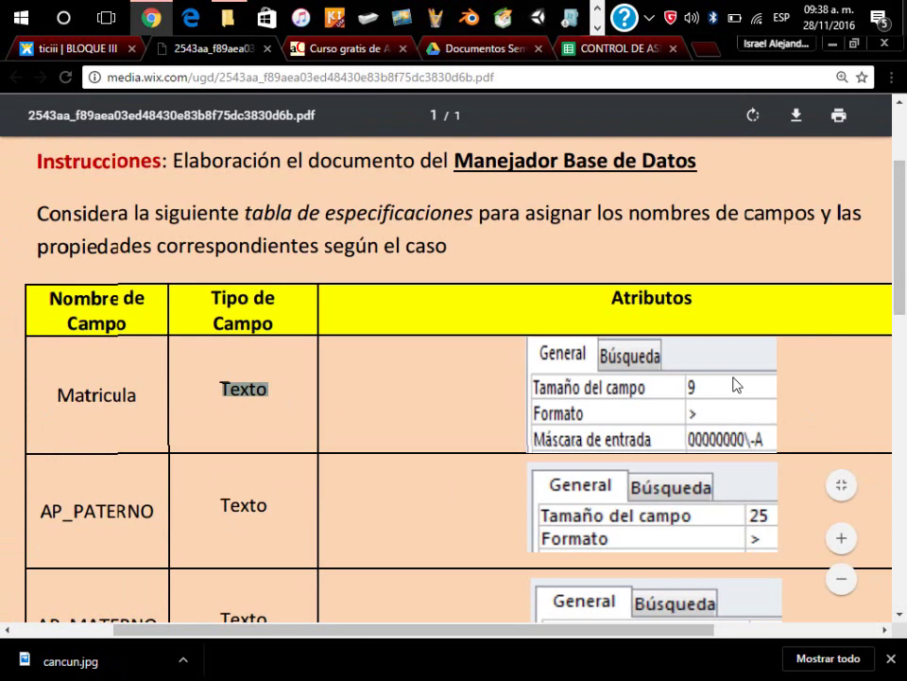
key("alt+Tab")
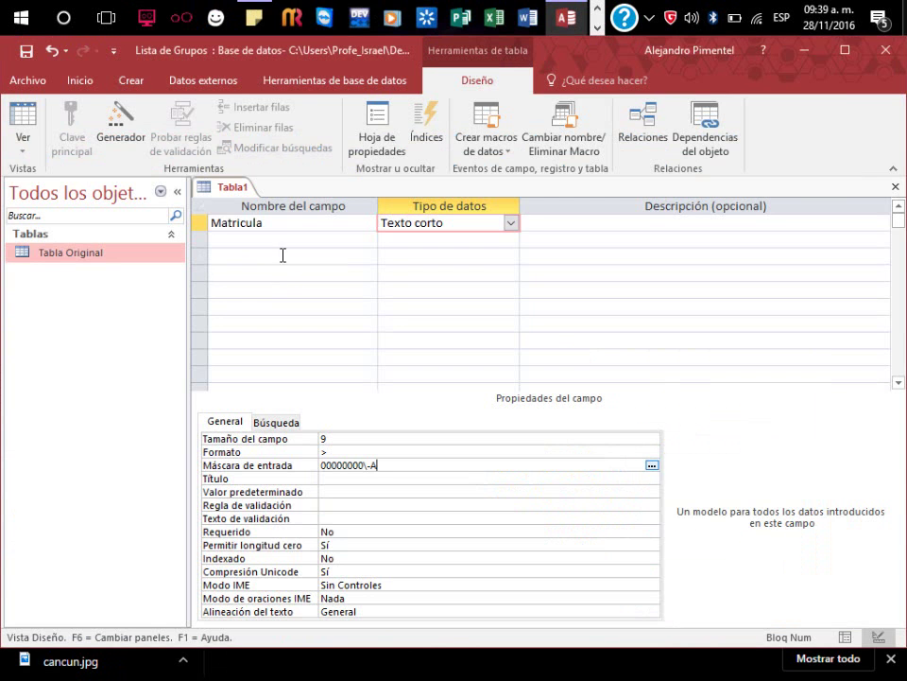
Add the Ap_Paterno, Ap_Materno and Nombre fields below Matricula
left_click(274, 238)
type("Ap")
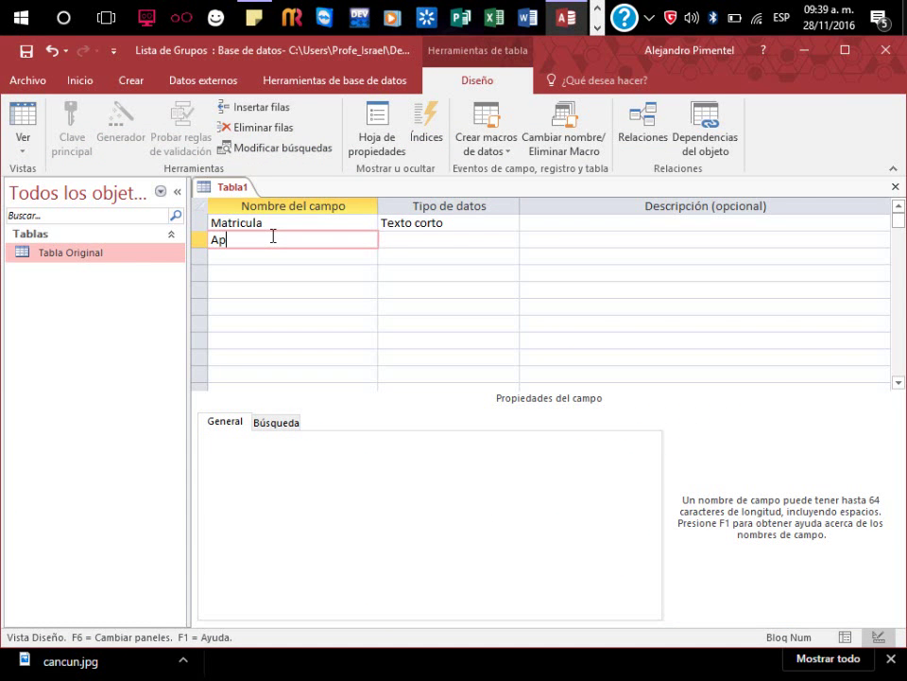
type("_Patern")
type("o")
key("Tab")
key("Tab")
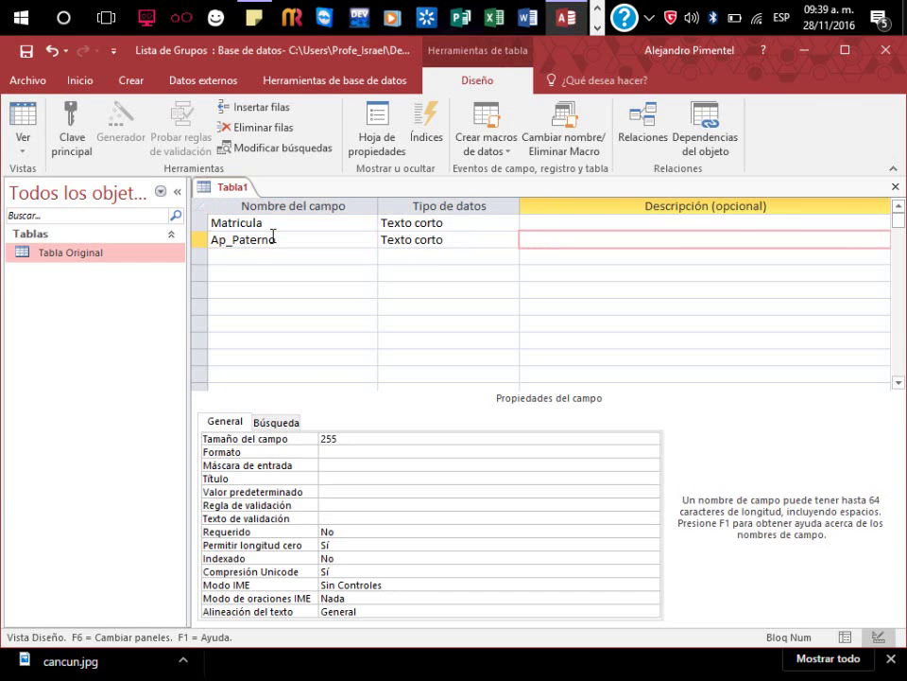
key("Tab")
type("Ap-")
key("BackSpace")
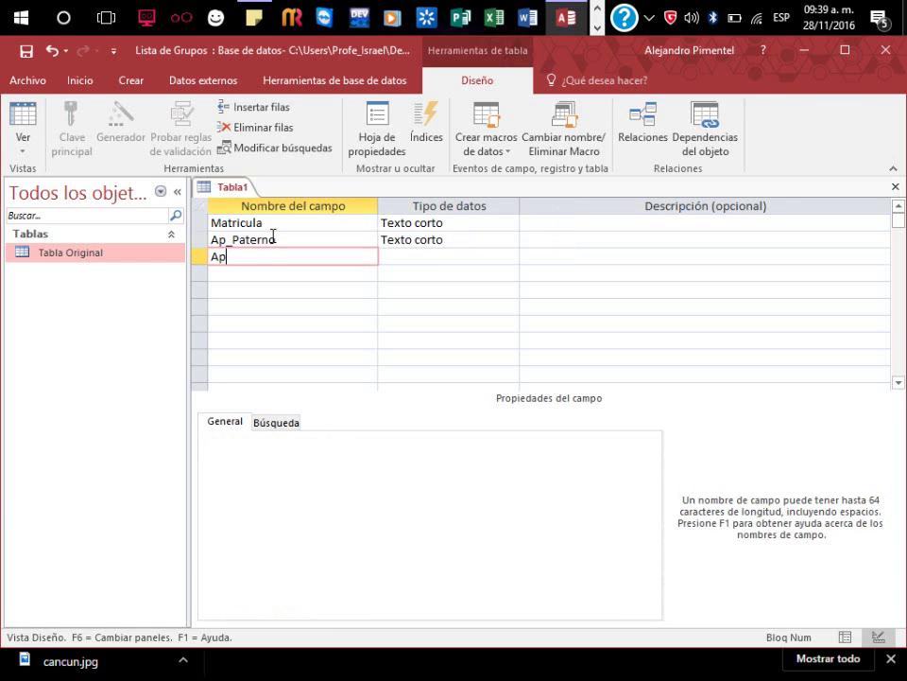
type("_Materno")
left_click(273, 273)
type("No")
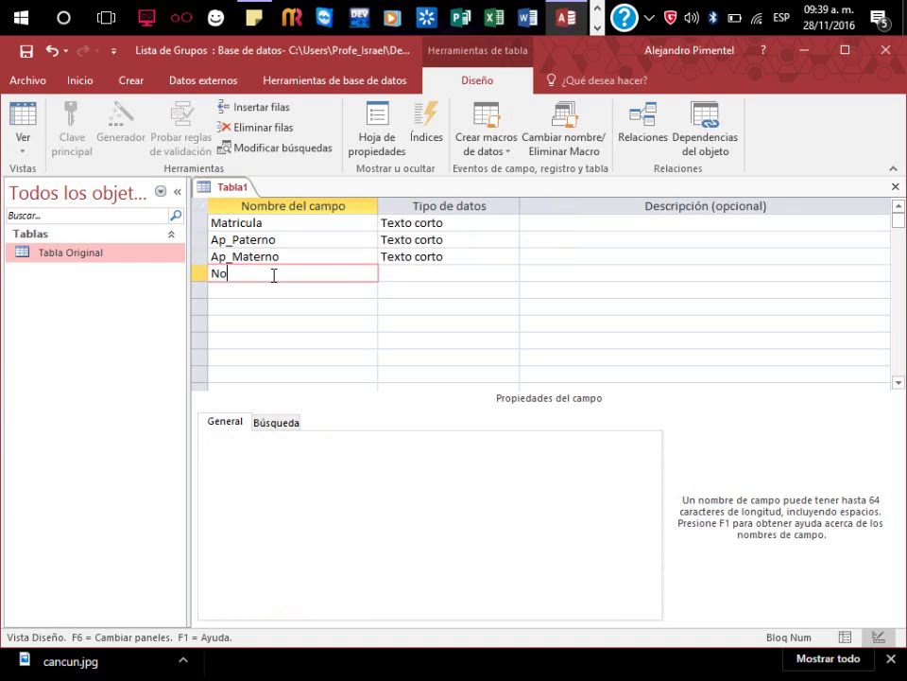
type("mbre")
Give Ap_Paterno and Ap_Materno a field size of 25 and format >
left_click(394, 237)
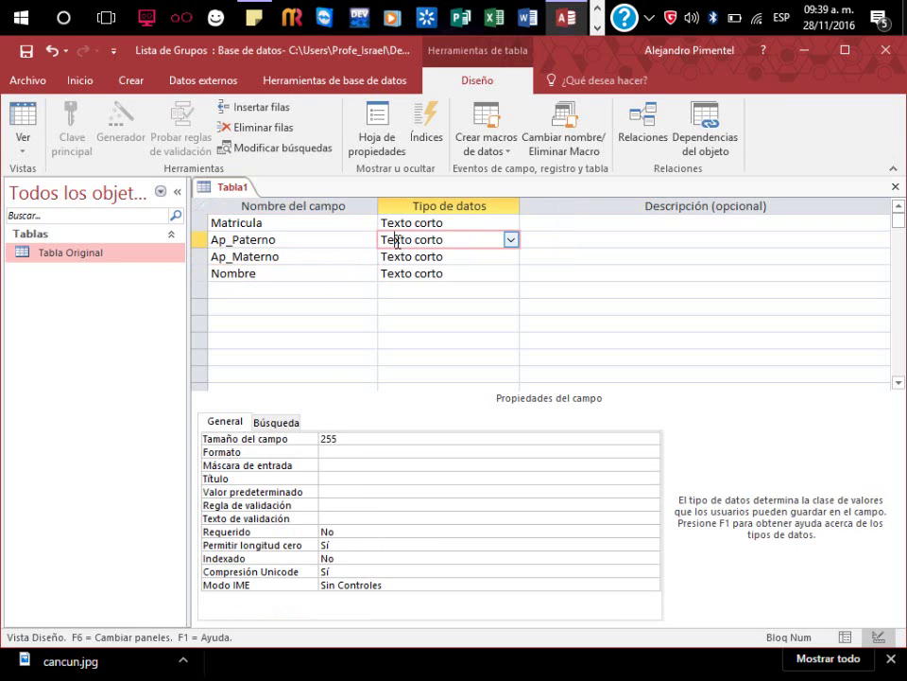
left_click(360, 438)
key("BackSpace")
key("Return")
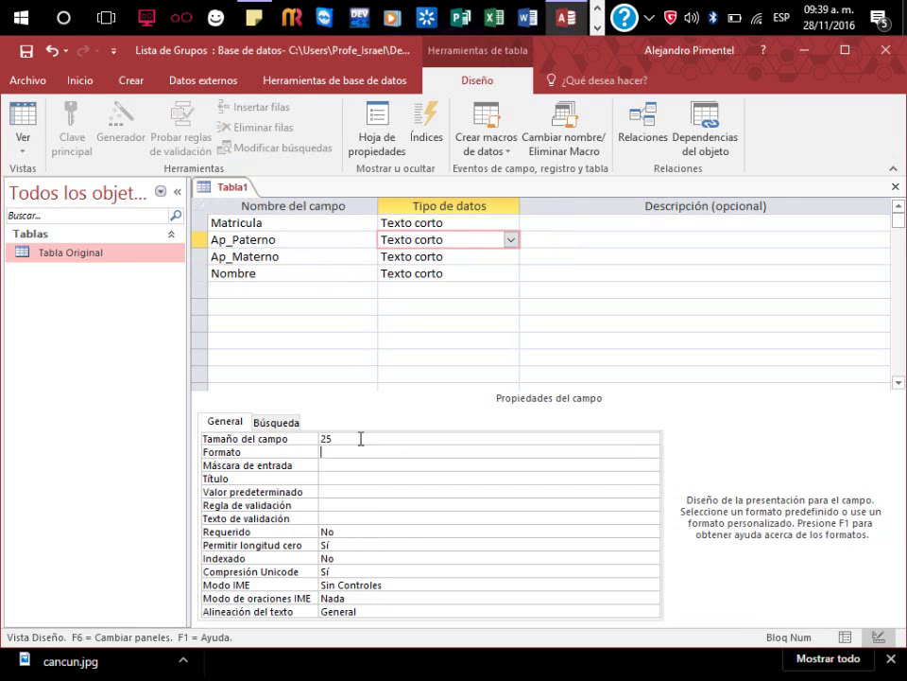
type(">")
left_click(248, 256)
left_click(352, 439)
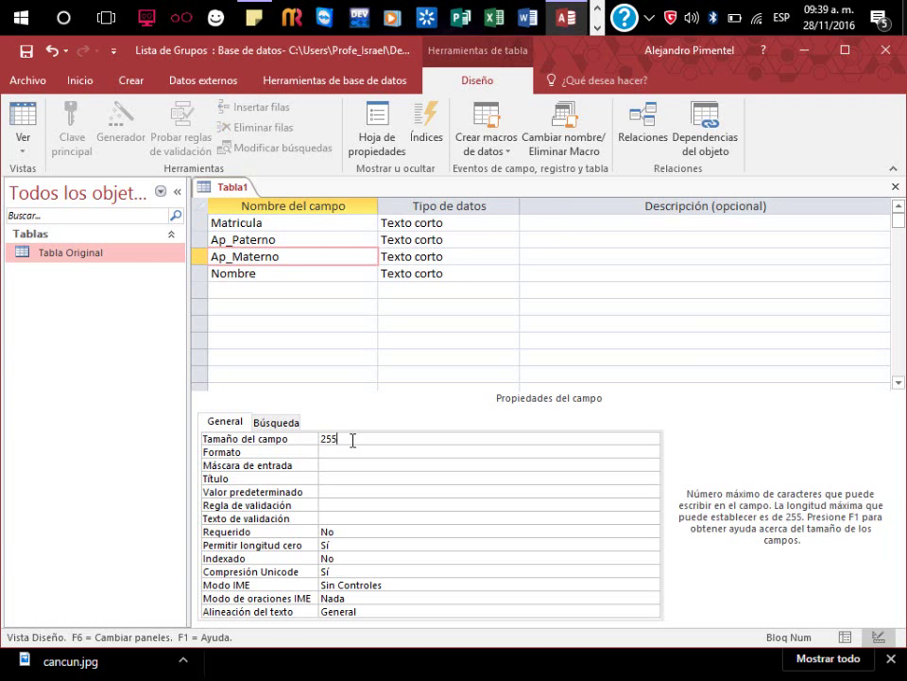
key("BackSpace")
key("Return")
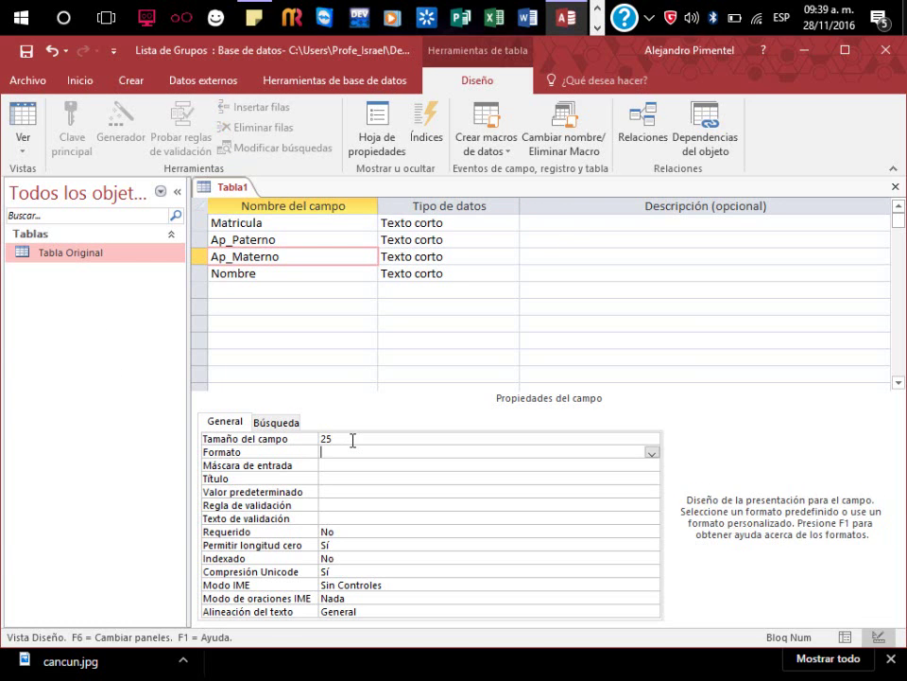
type(">")
Set Nombre's field size to 30
left_click(218, 273)
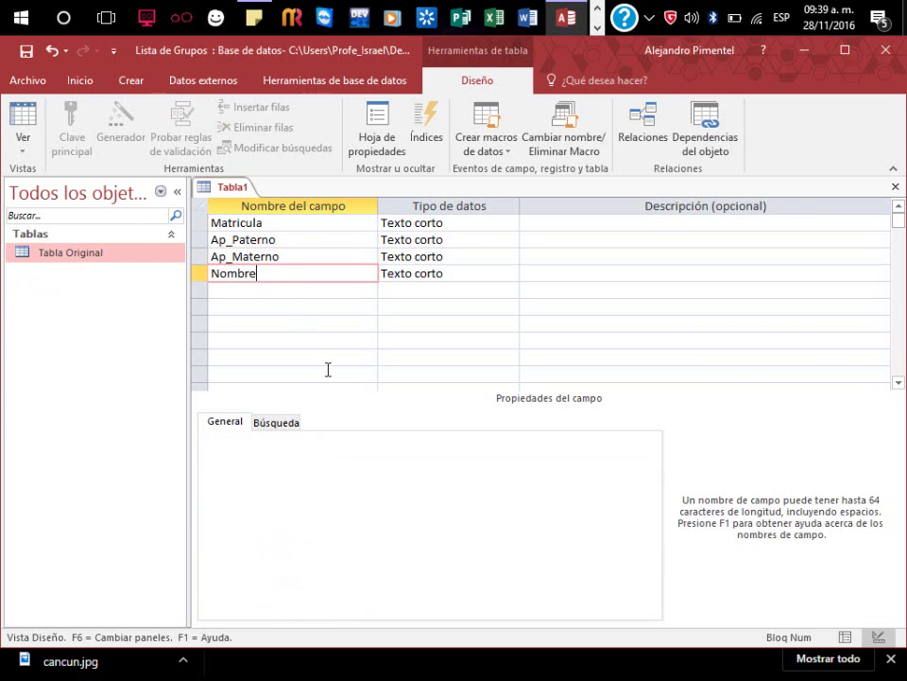
left_click(354, 438)
key("BackSpace")
key("BackSpace")
key("BackSpace")
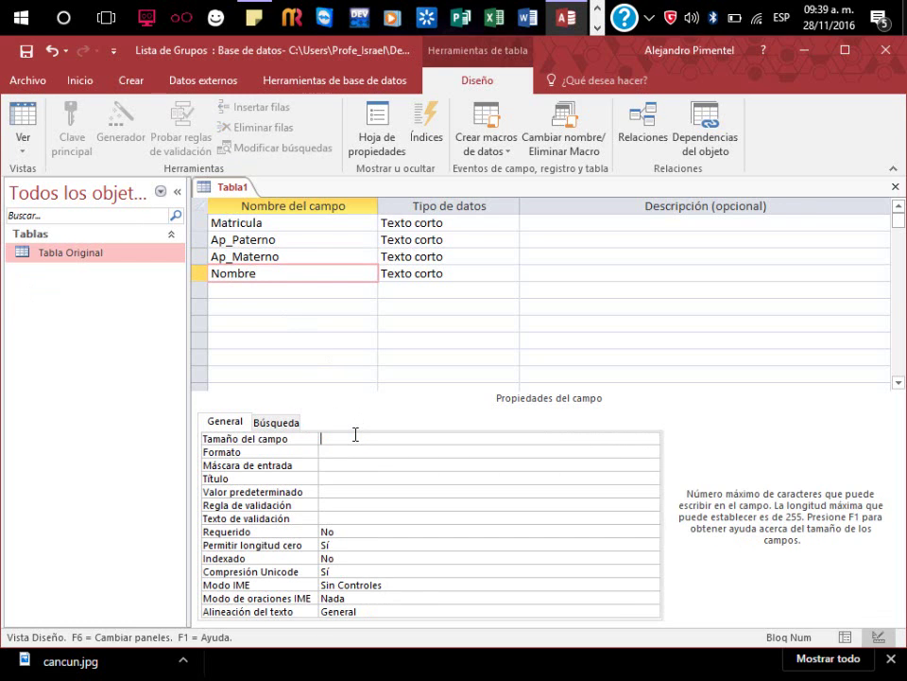
type("30")
left_click(336, 452)
type(">")
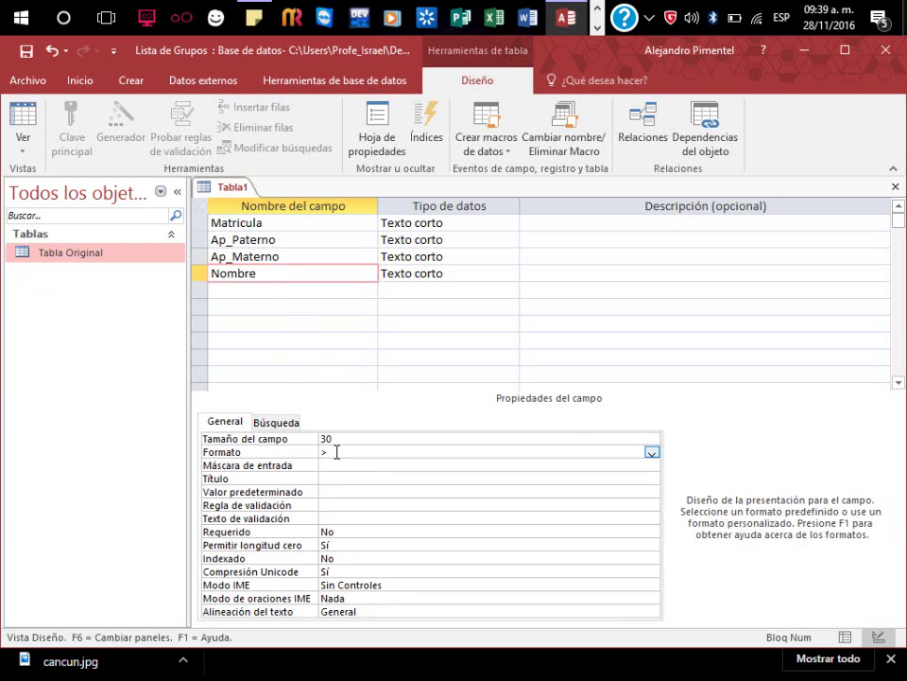
left_click(271, 294)
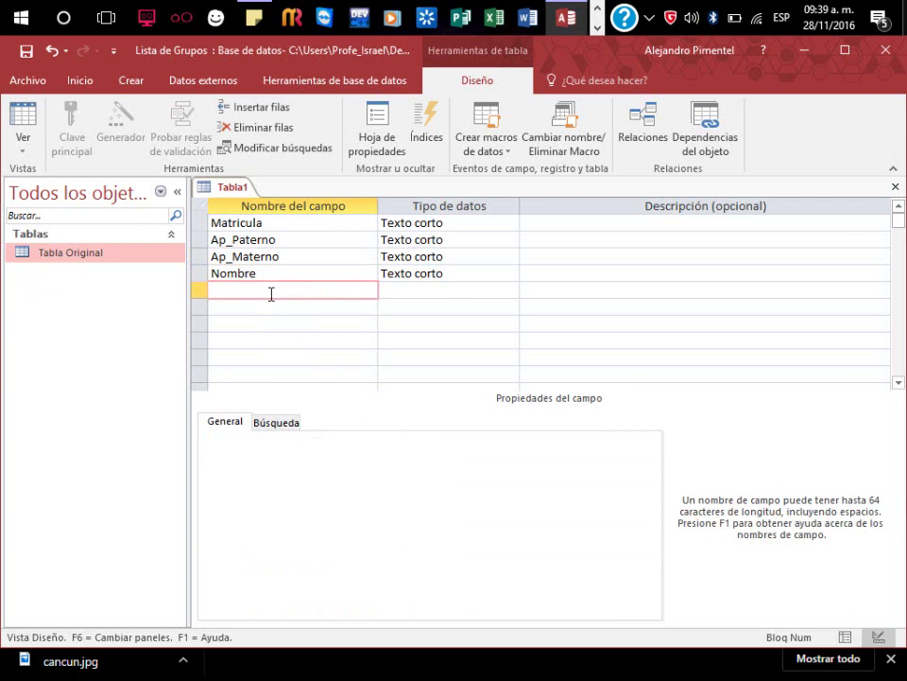
Check the SITIO A VISITAR row in the specifications PDF, then return to Tabla1
key("alt+Tab")
scroll(211, 395, "down", 3)
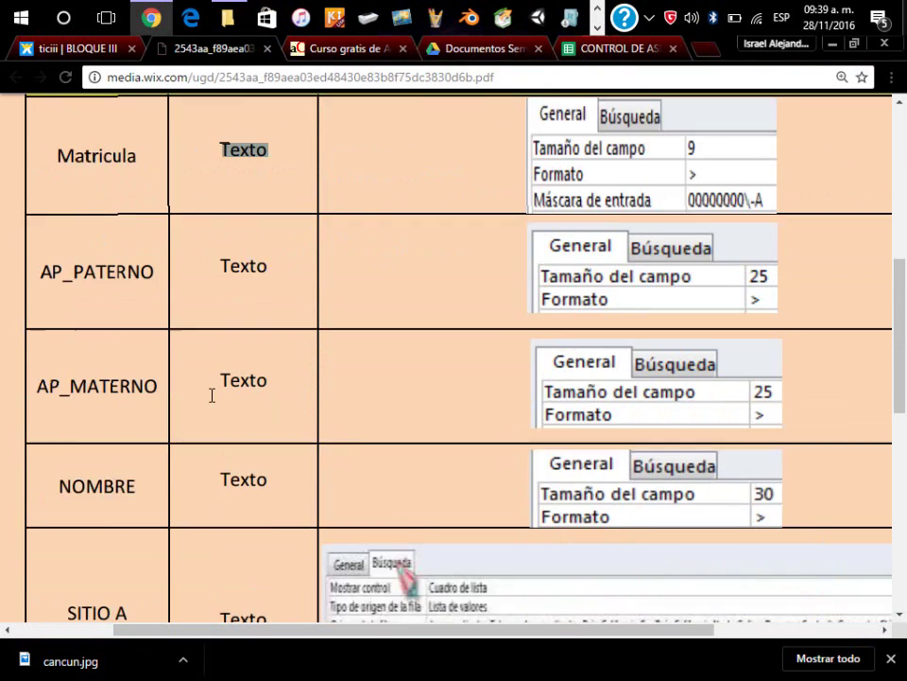
scroll(128, 354, "down", 1)
left_click_drag(64, 494, 278, 526)
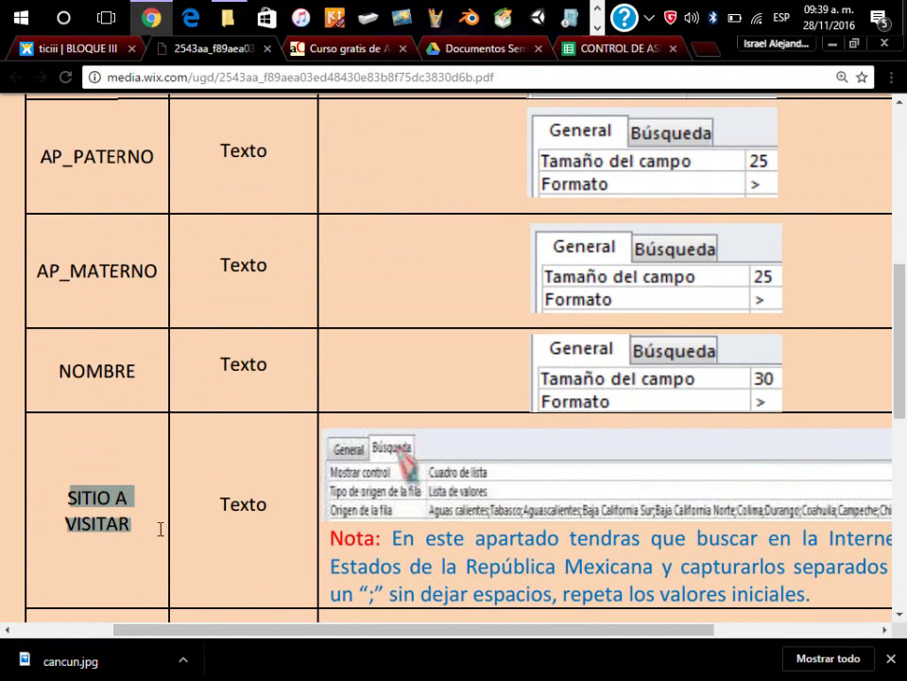
key("alt+Tab")
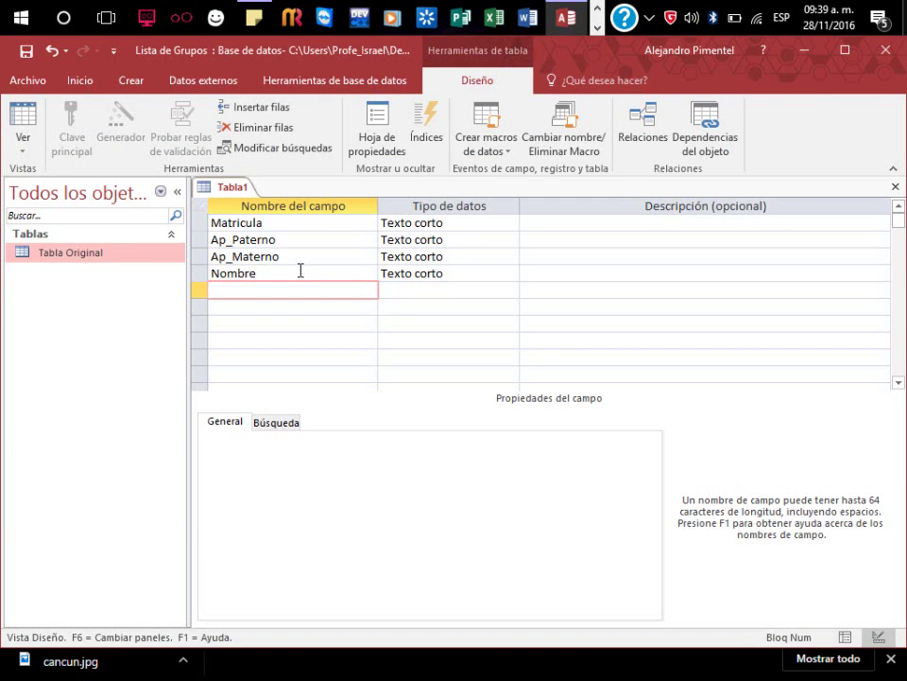
Add a Texto corto field named Sitio a Visitar
type("T")
key("BackSpace")
type("Si")
type("tio a Vis")
type("itaer")
key("BackSpace")
key("BackSpace")
type("r")
left_click(412, 290)
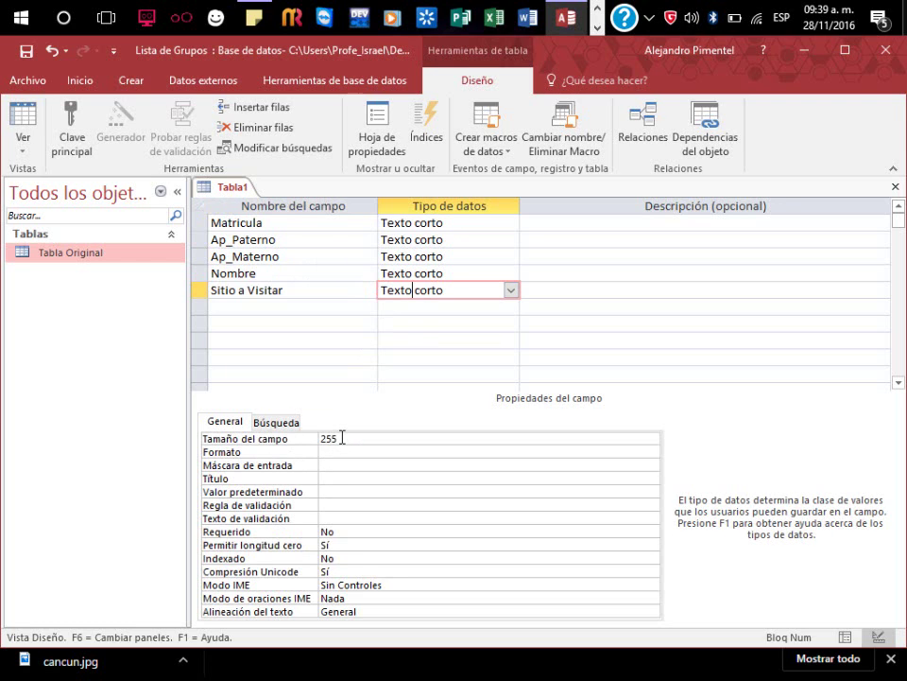
Set its lookup to display a Cuadro de lista with Lista de valores as row source type
left_click(281, 424)
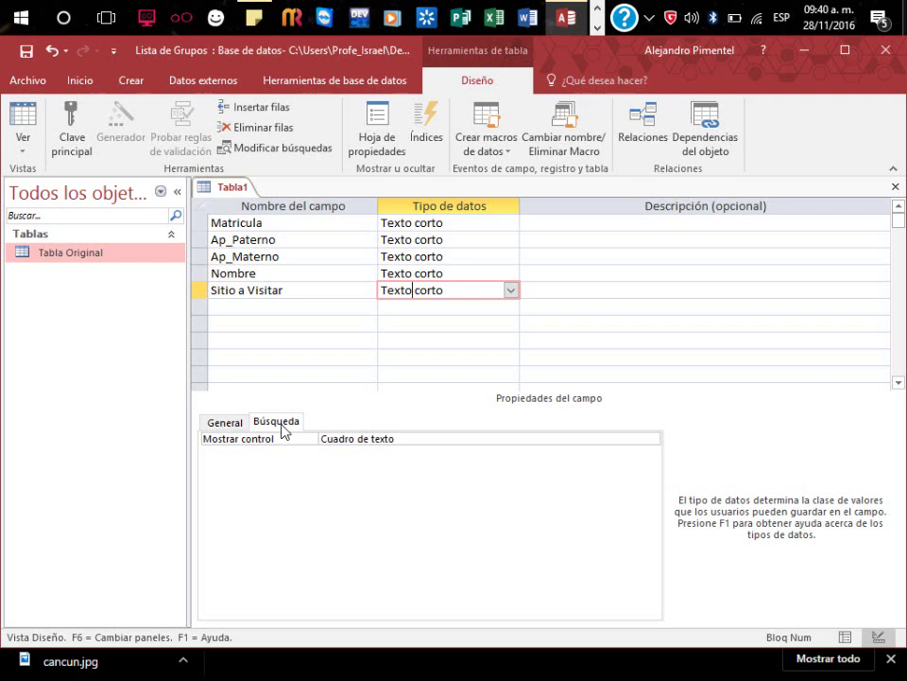
left_click(605, 441)
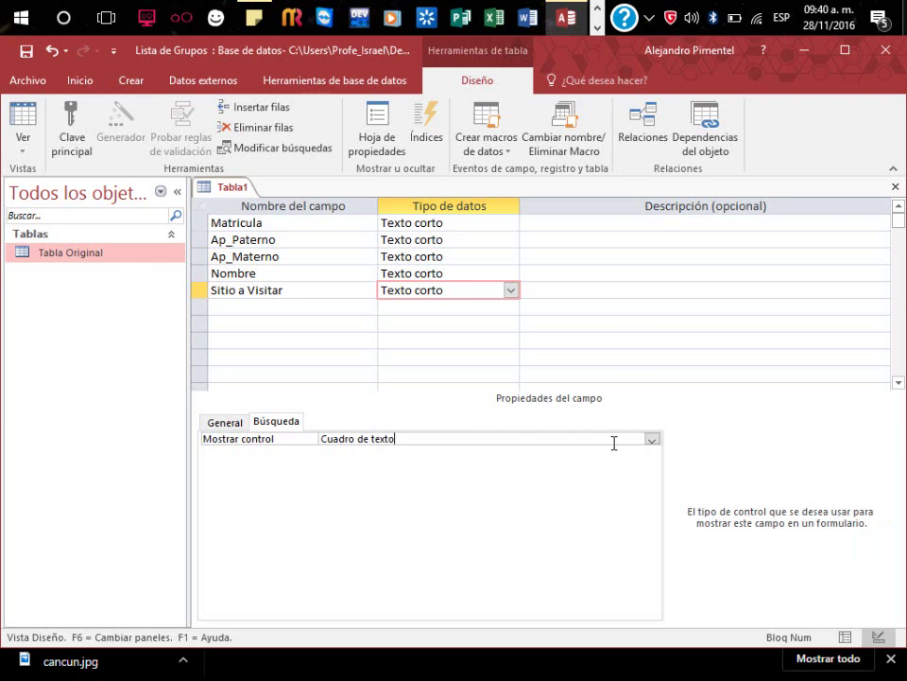
left_click(652, 441)
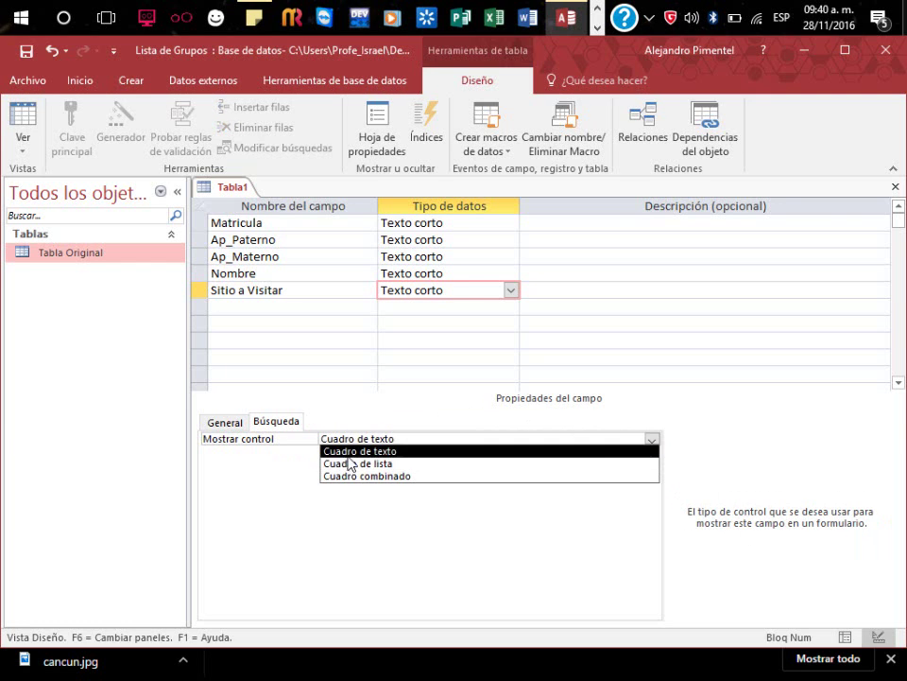
left_click(385, 464)
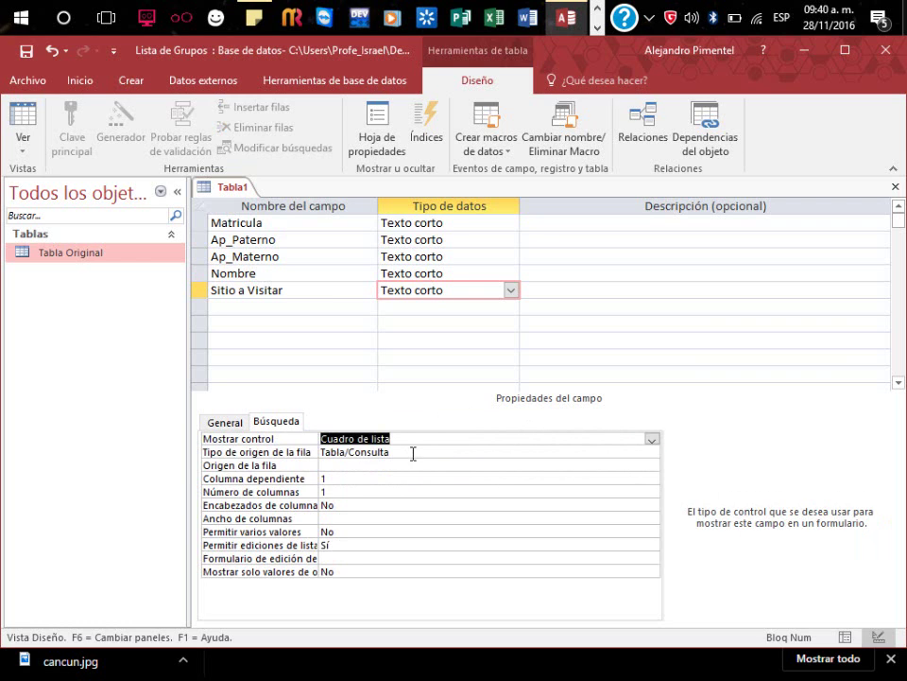
left_click(414, 451)
left_click(652, 451)
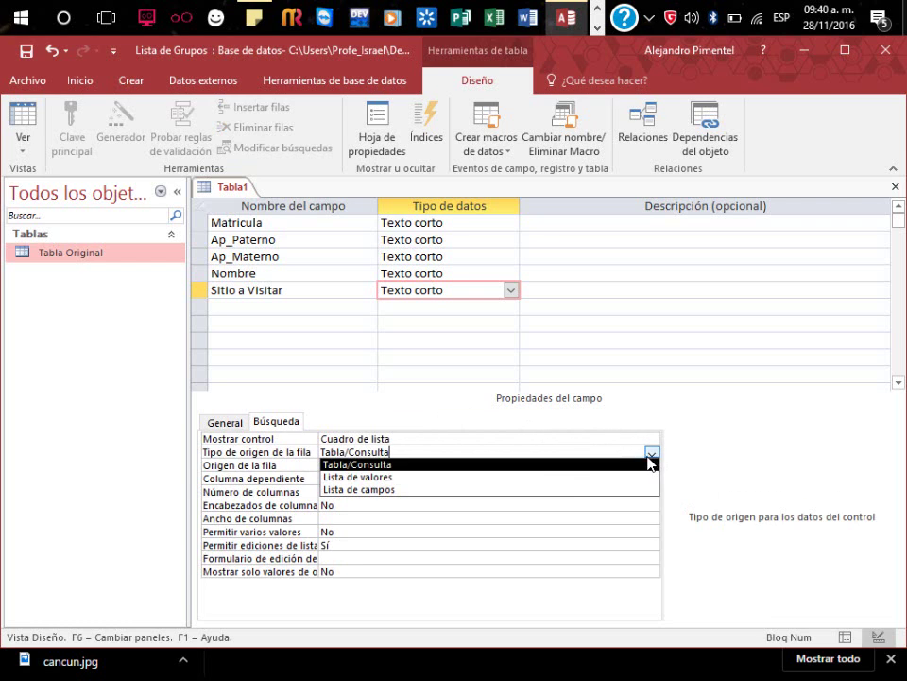
left_click(526, 477)
left_click(448, 466)
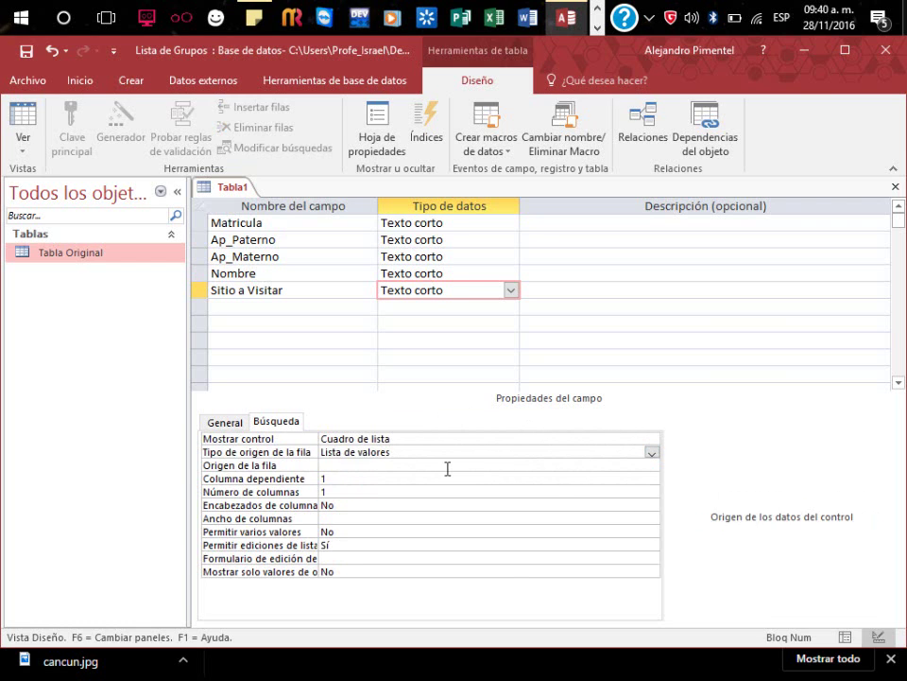
key("alt+Tab")
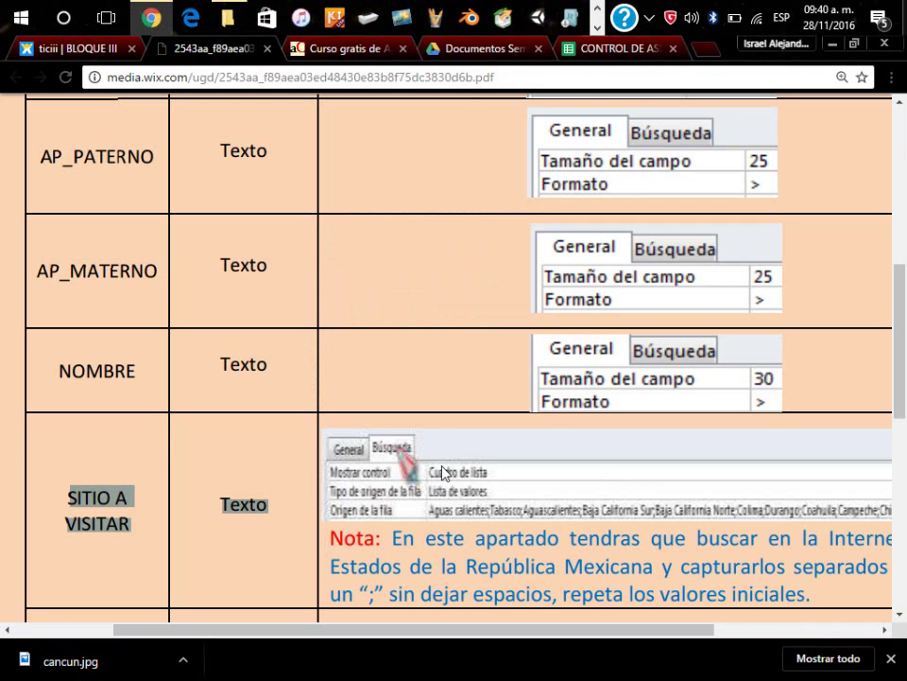
Read the PDF note on entering the 31 Mexican states separated by semicolons, then return to Access
left_click_drag(440, 629, 522, 628)
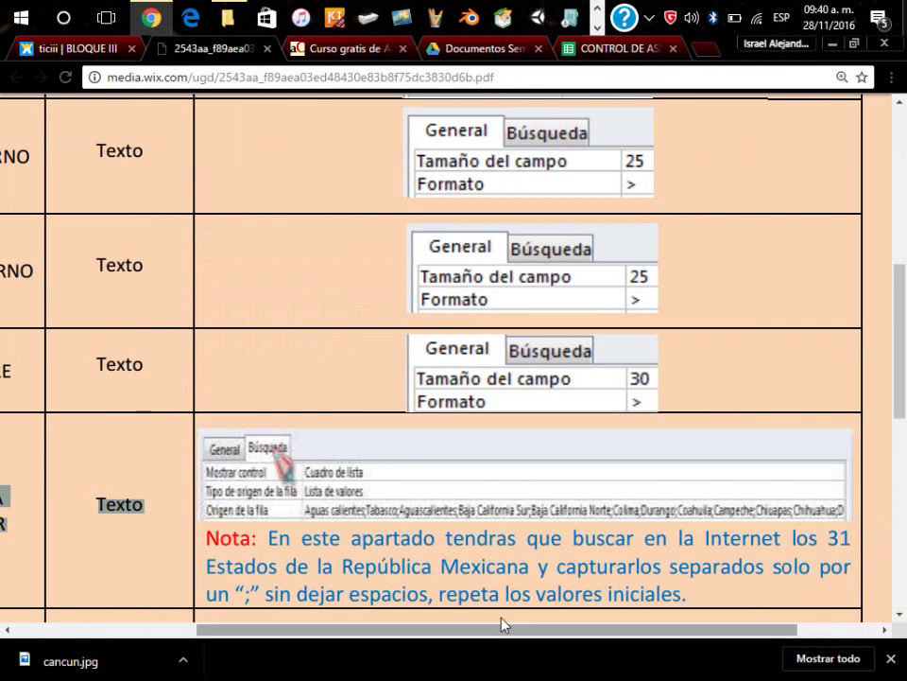
left_click_drag(267, 538, 684, 588)
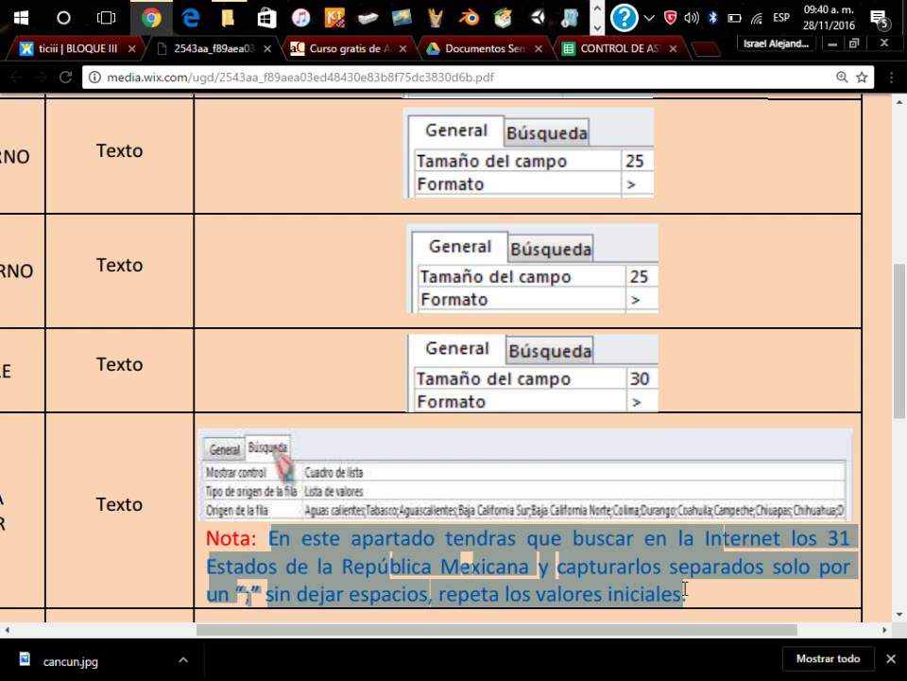
left_click(236, 593)
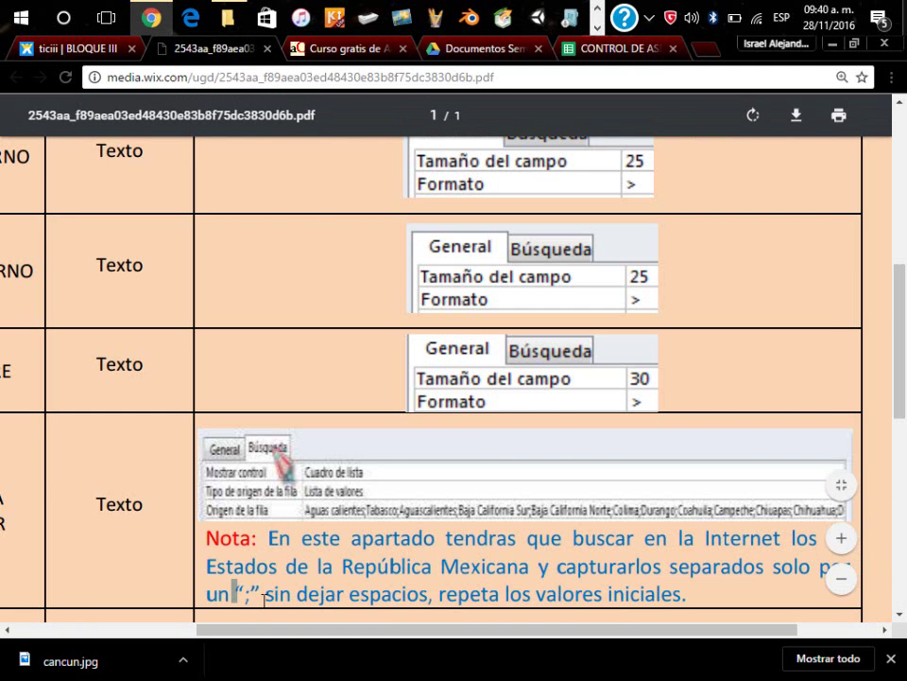
key("alt+Tab")
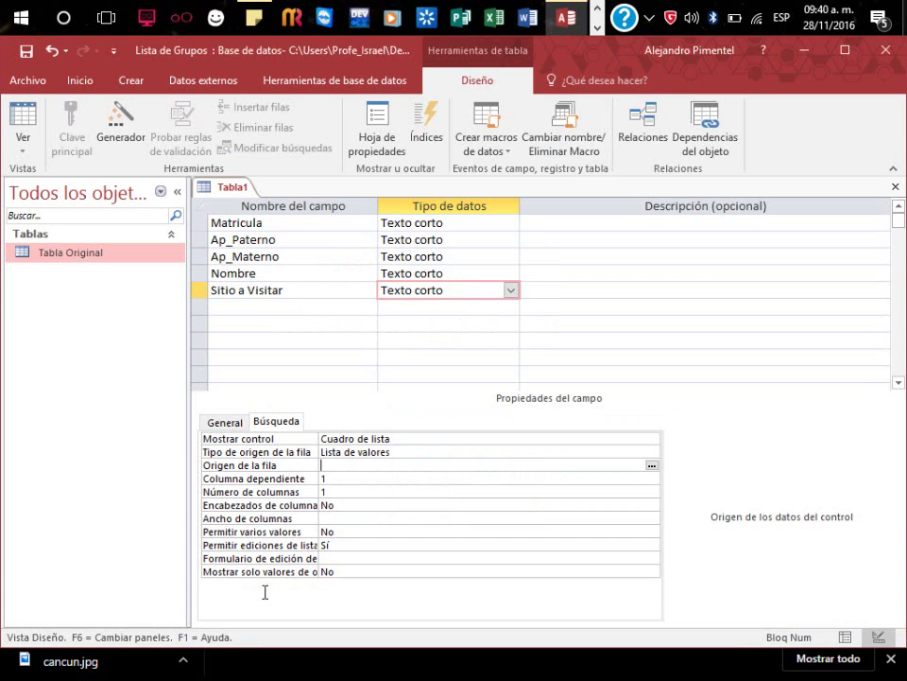
Open the Editar elementos de lista editor for Sitio a Visitar's row source, then go to the browser
left_click(652, 465)
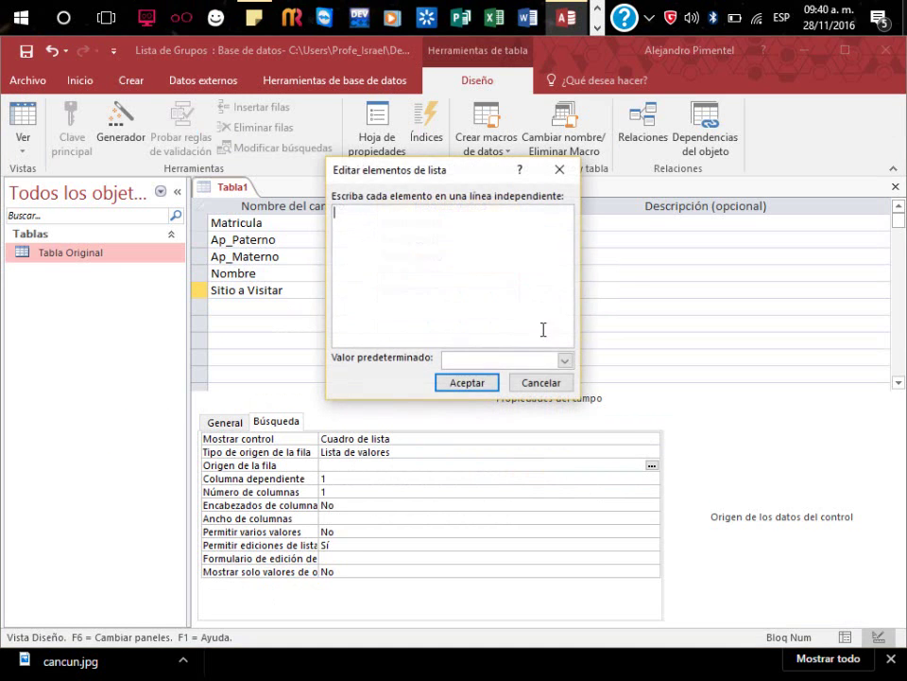
left_click_drag(464, 170, 481, 377)
left_click(386, 424)
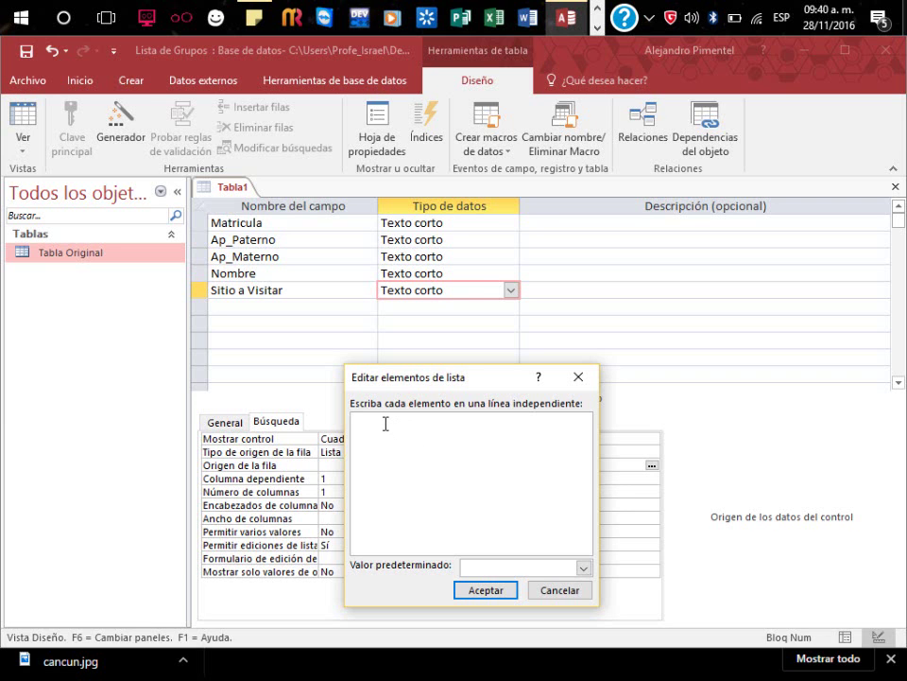
key("alt+Tab")
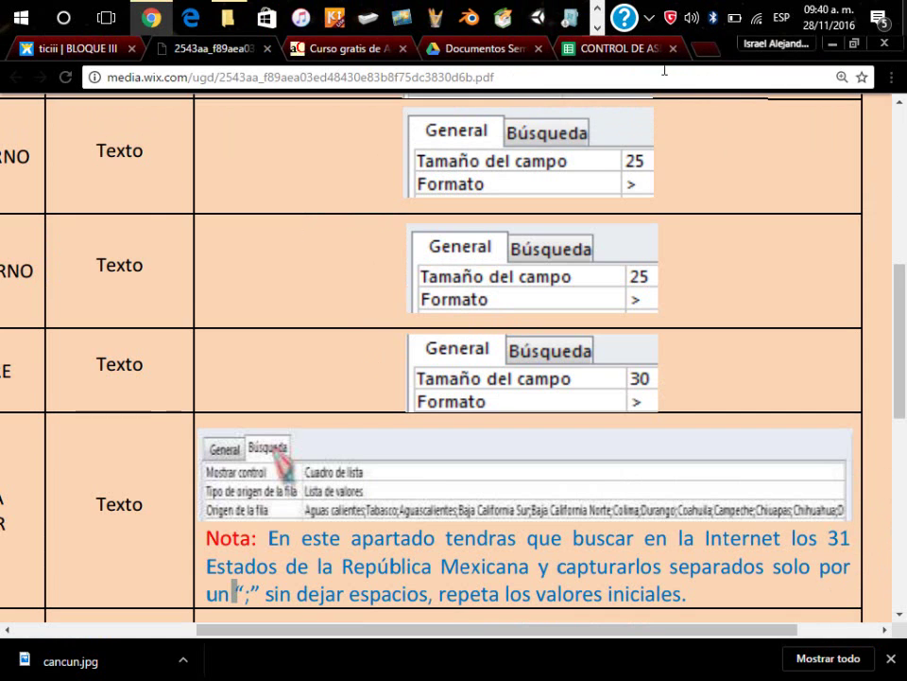
Search 'listado de los 31 estados de la republica mexicana' in a new tab, open sgm.gob.mx Listado de Estados, and select its states table
mouse_move(693, 179)
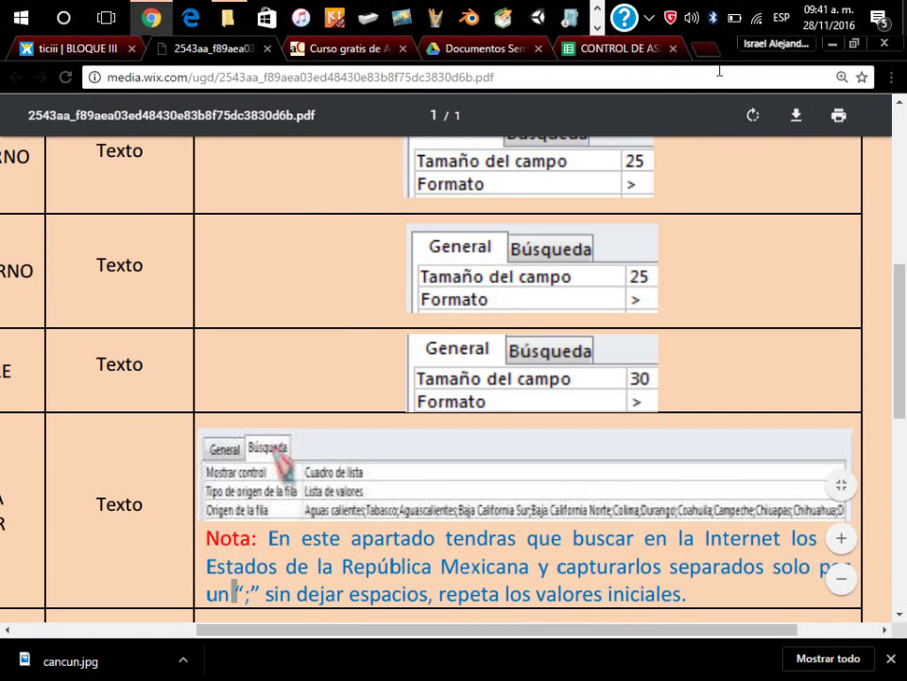
left_click(705, 49)
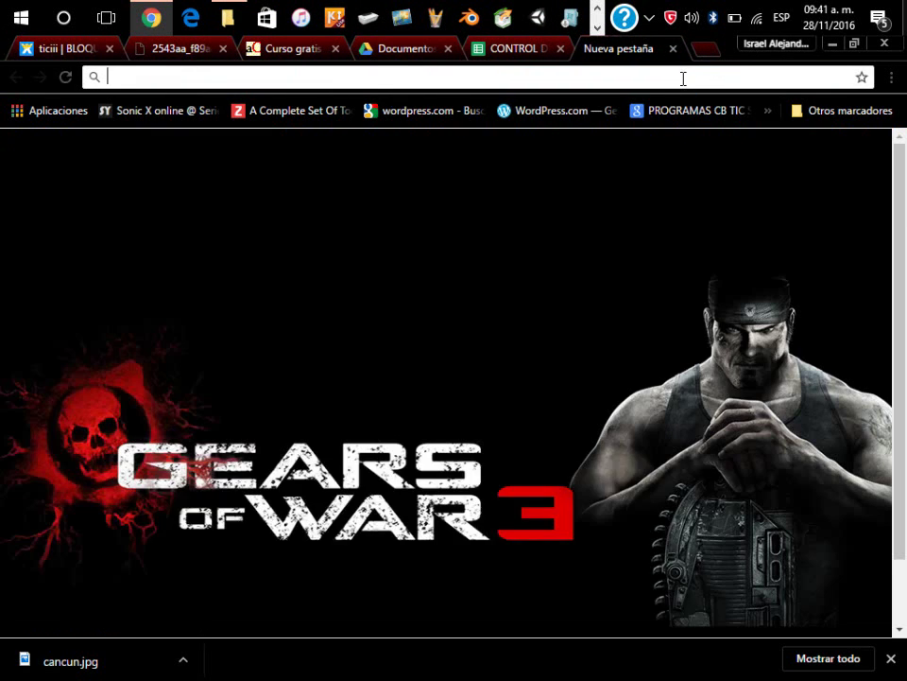
type("listado de los 31 estados de la republica mexicana")
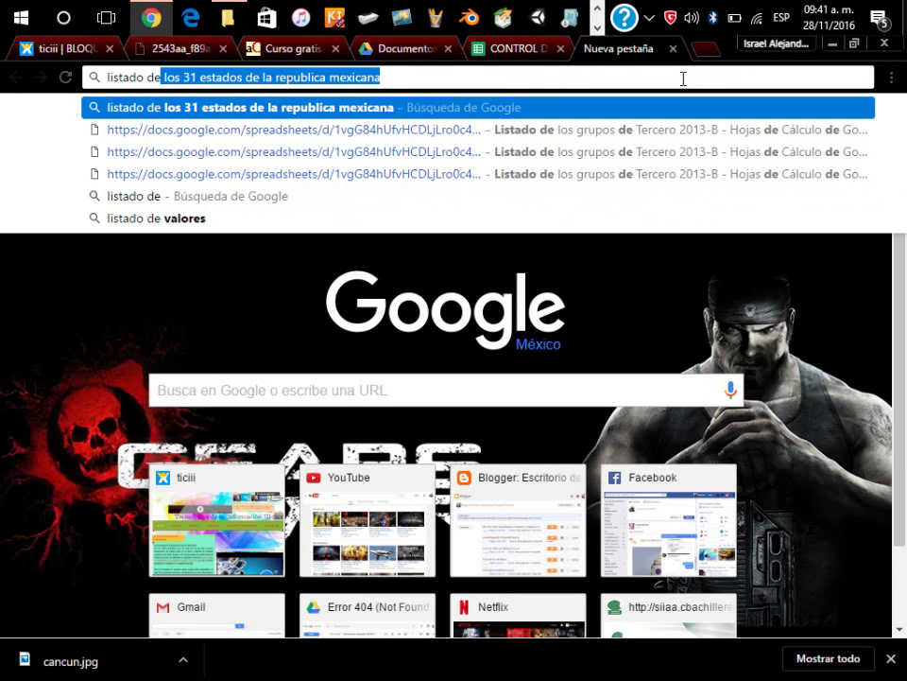
key("Return")
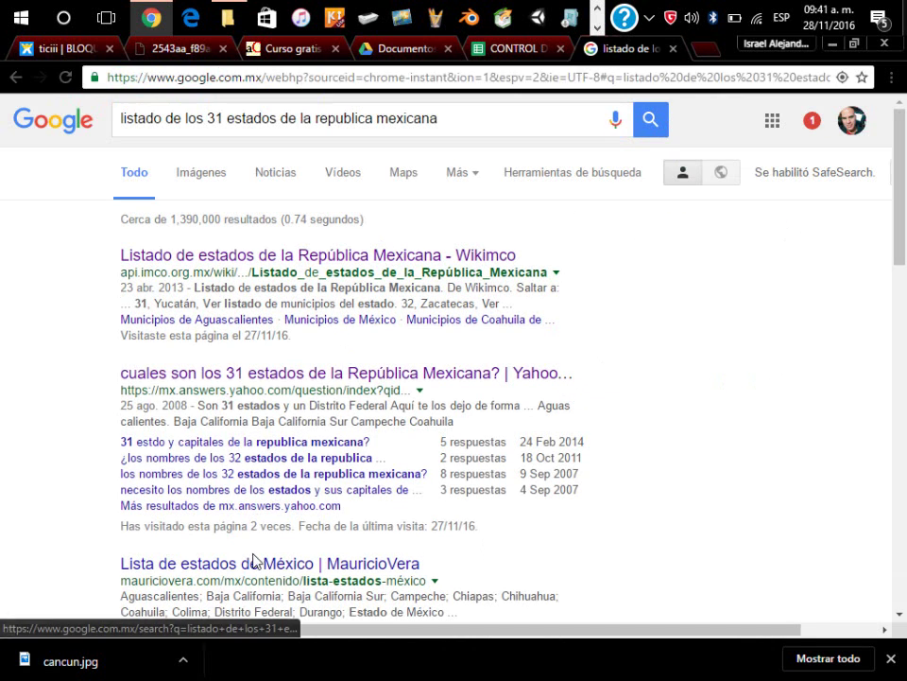
scroll(254, 564, "down", 10)
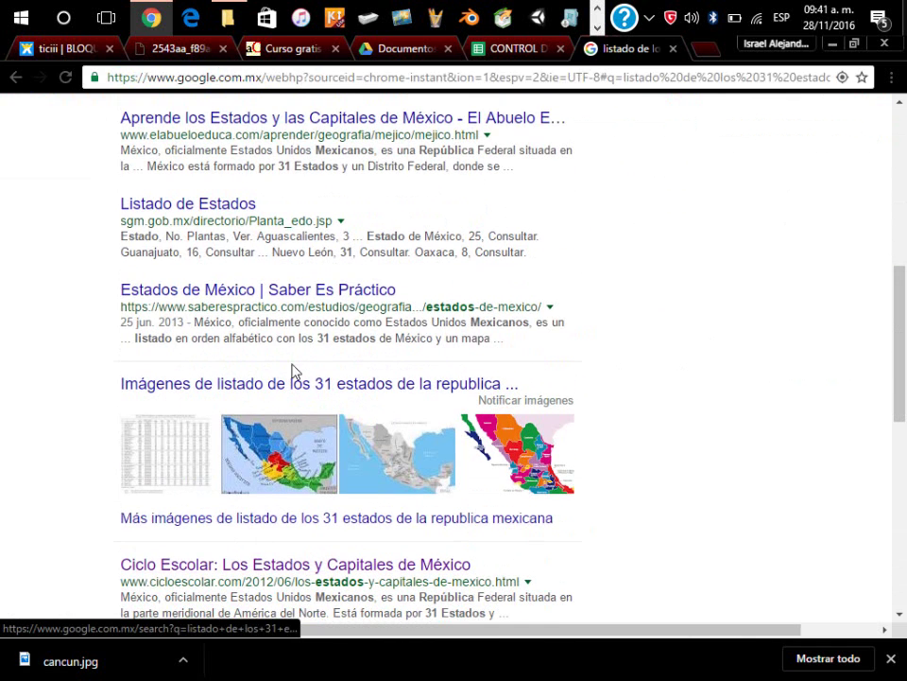
left_click(210, 212)
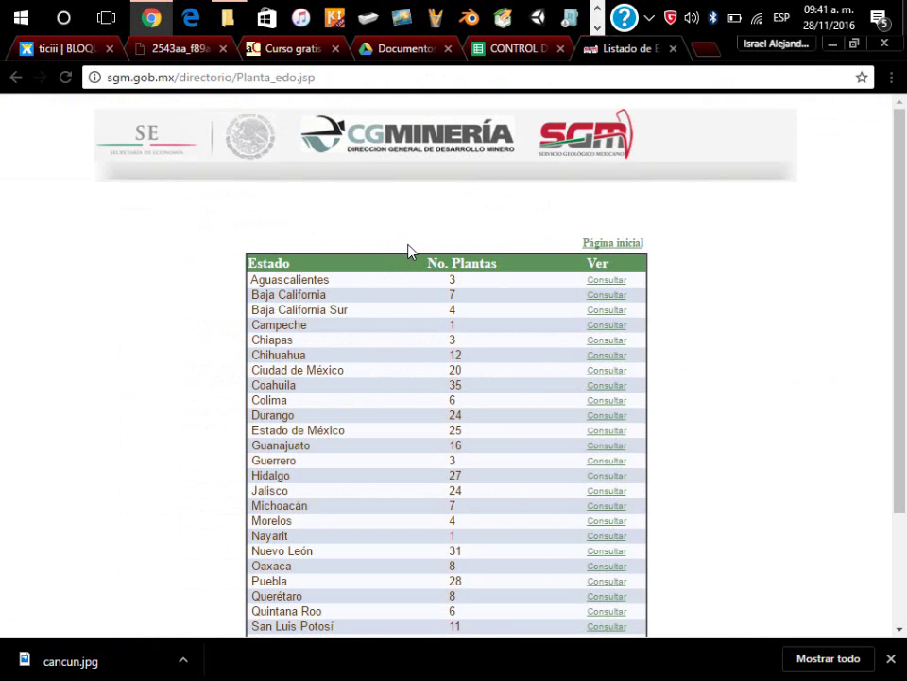
scroll(408, 251, "down", 3)
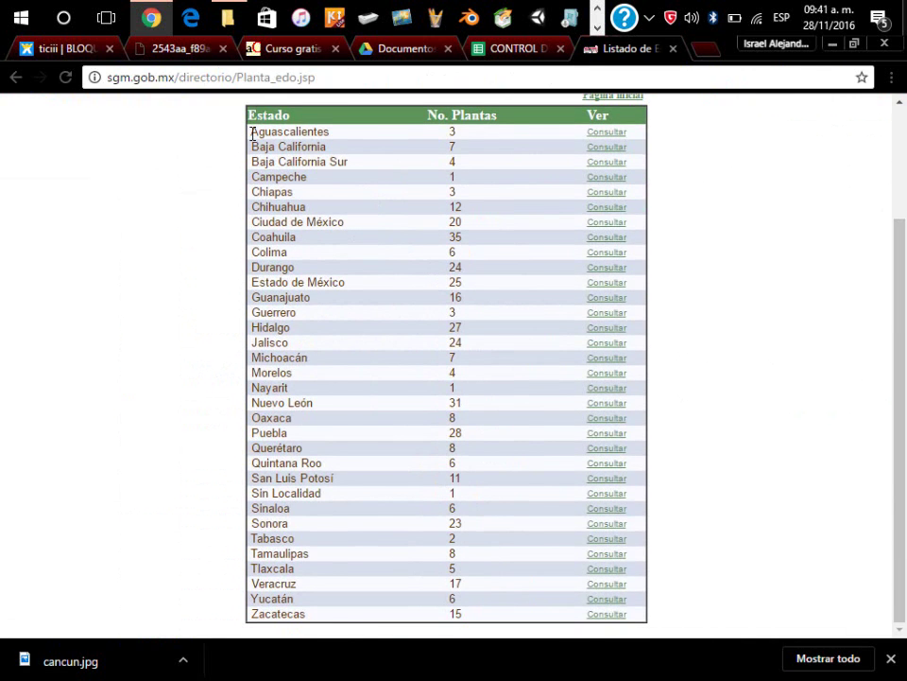
left_click_drag(249, 132, 305, 614)
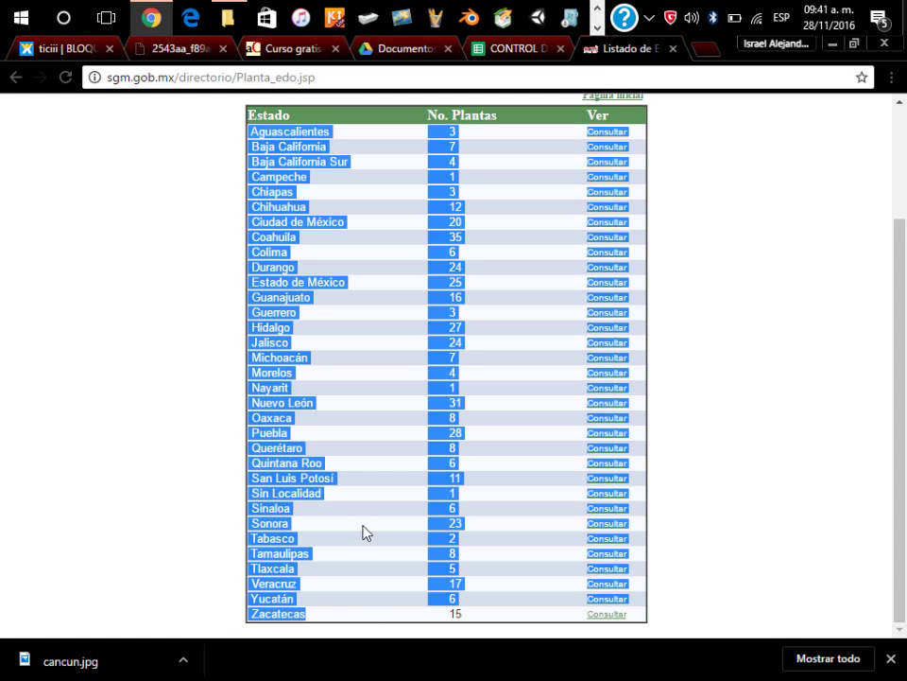
key("alt+Tab")
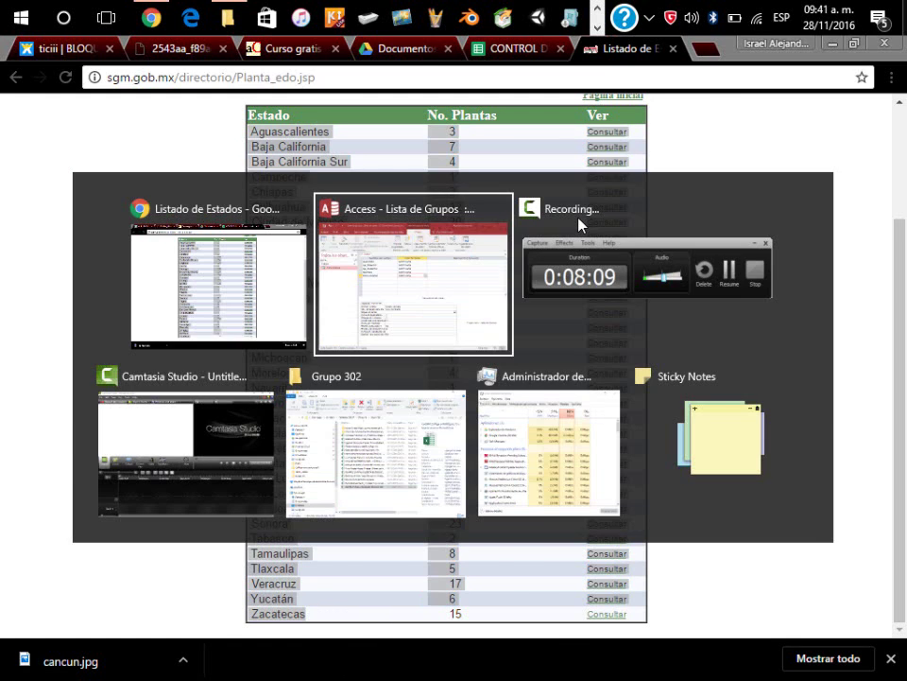
key("ctrl+v")
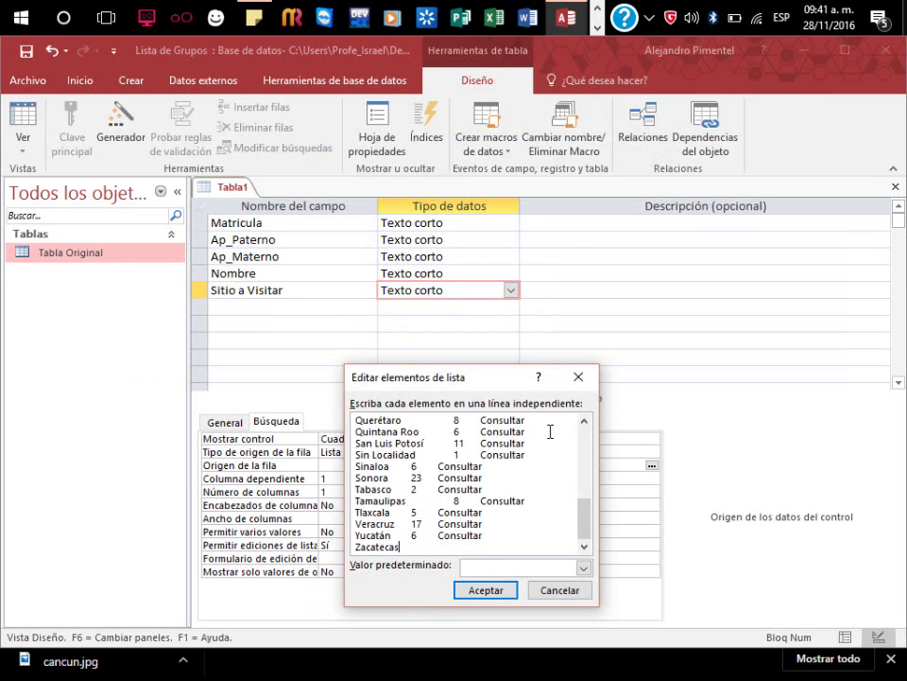
left_click_drag(492, 547, 3, 190)
key("ctrl+c")
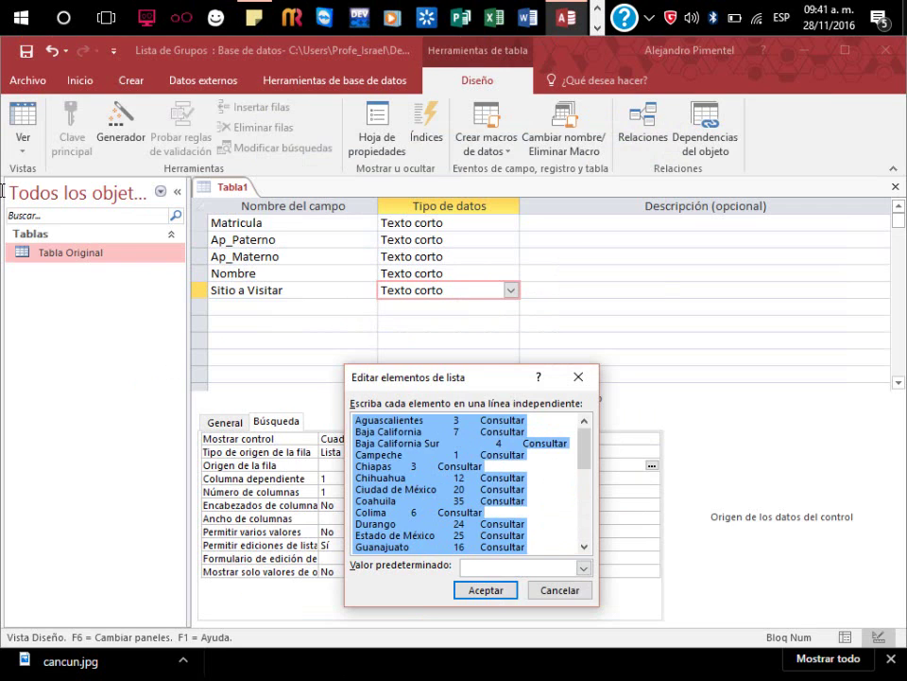
key("Delete")
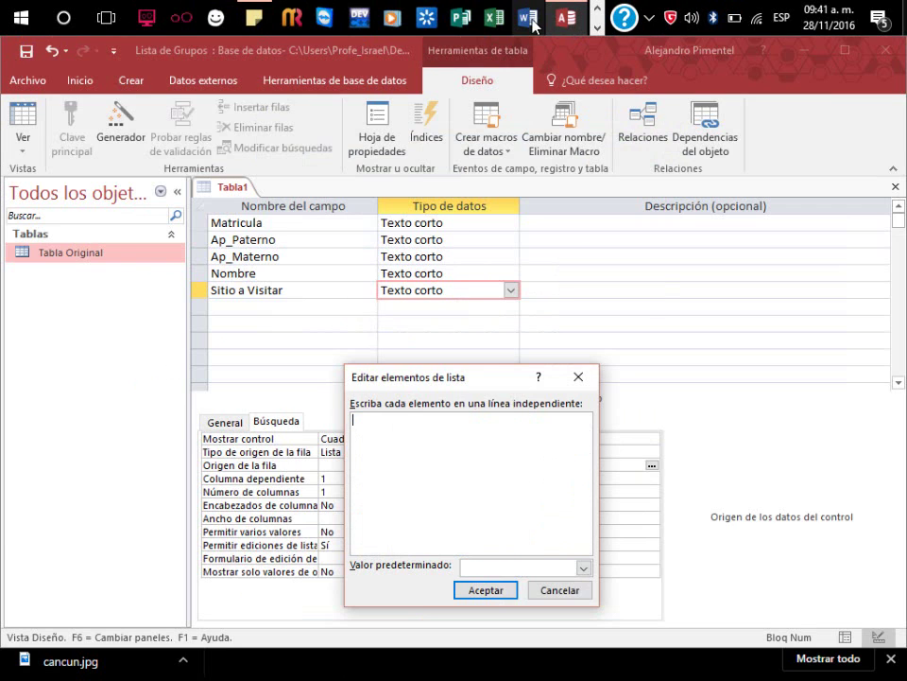
left_click(532, 24)
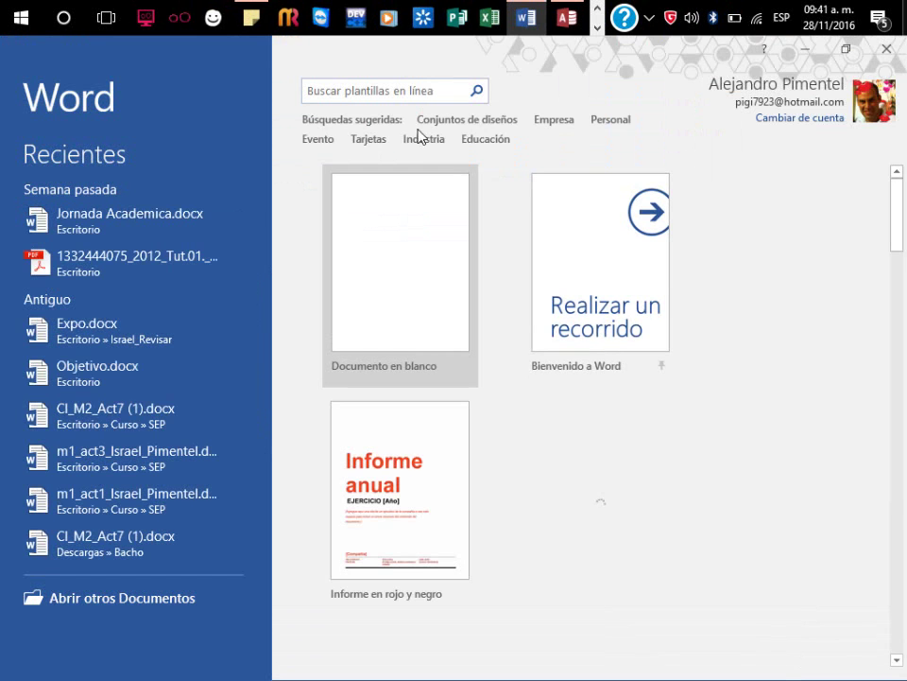
Paste the states table into a new blank Word document
left_click(444, 259)
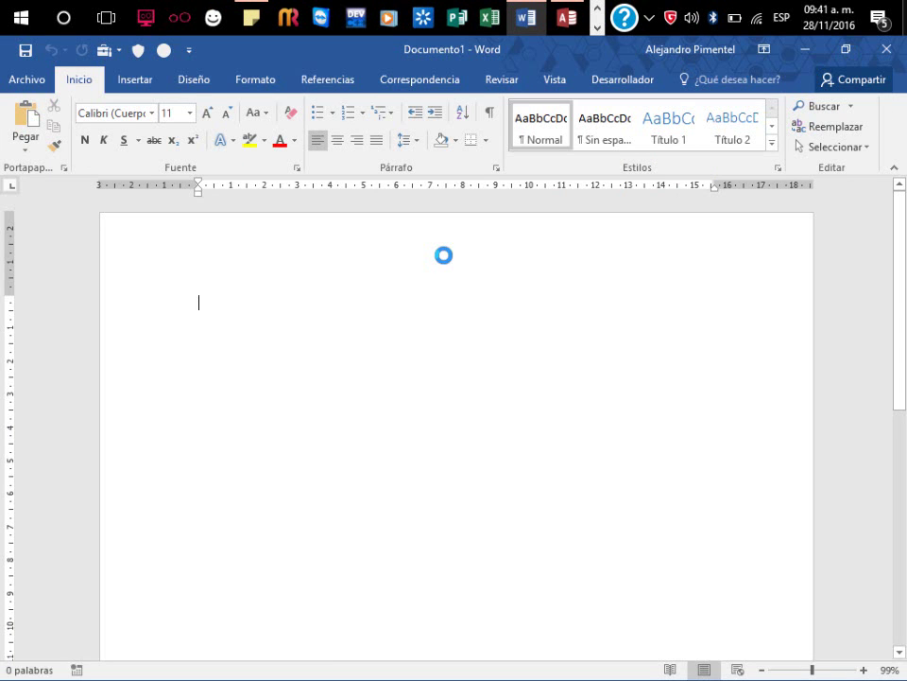
key("ctrl+v")
left_click(468, 342)
Delete the plant-count and Consultar columns and select the remaining state names
scroll(477, 332, "up", 4)
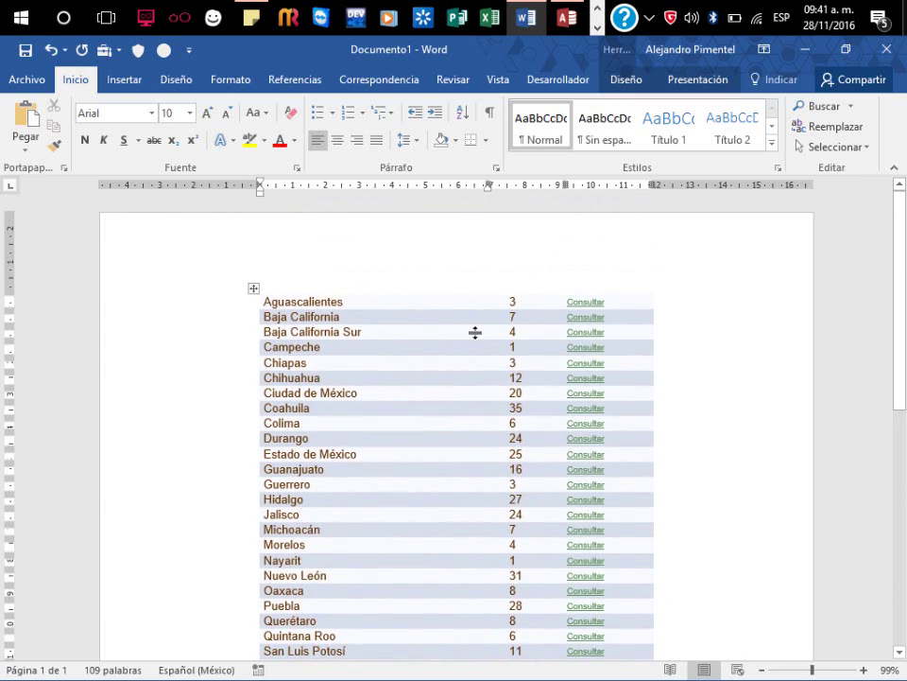
left_click(520, 294)
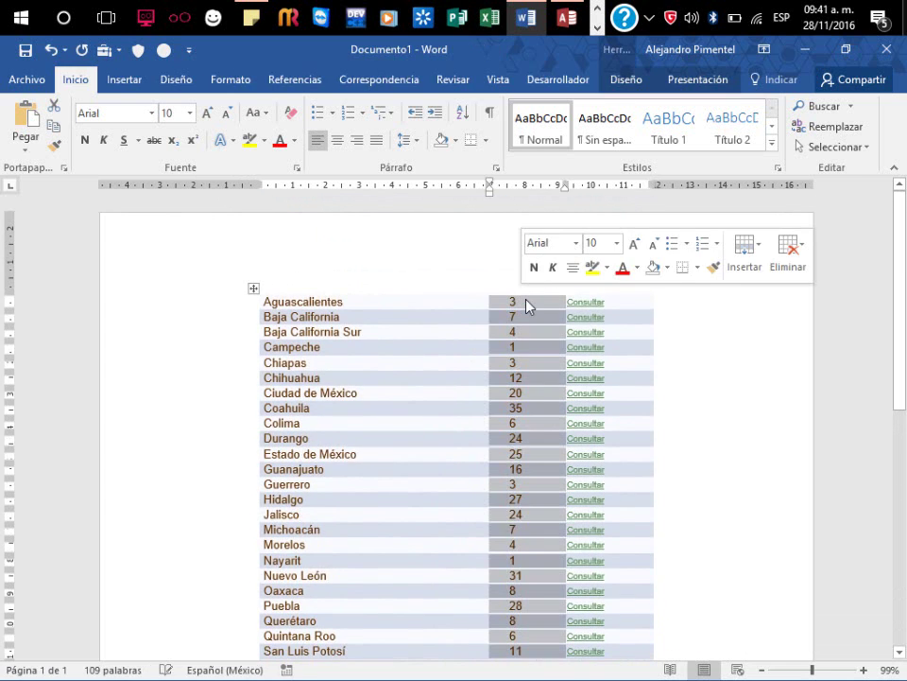
key("shift+Right")
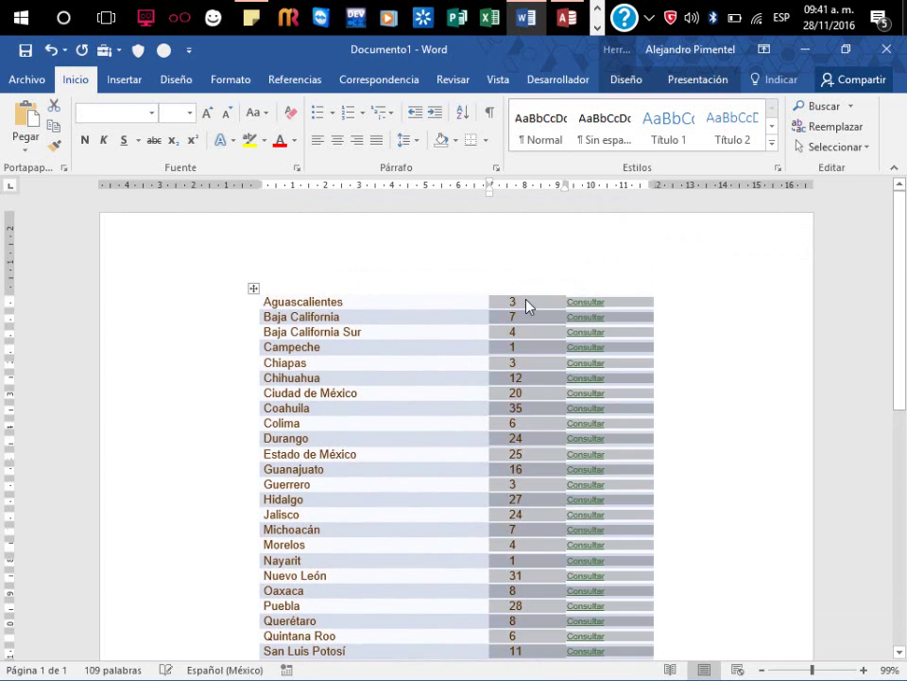
right_click(527, 305)
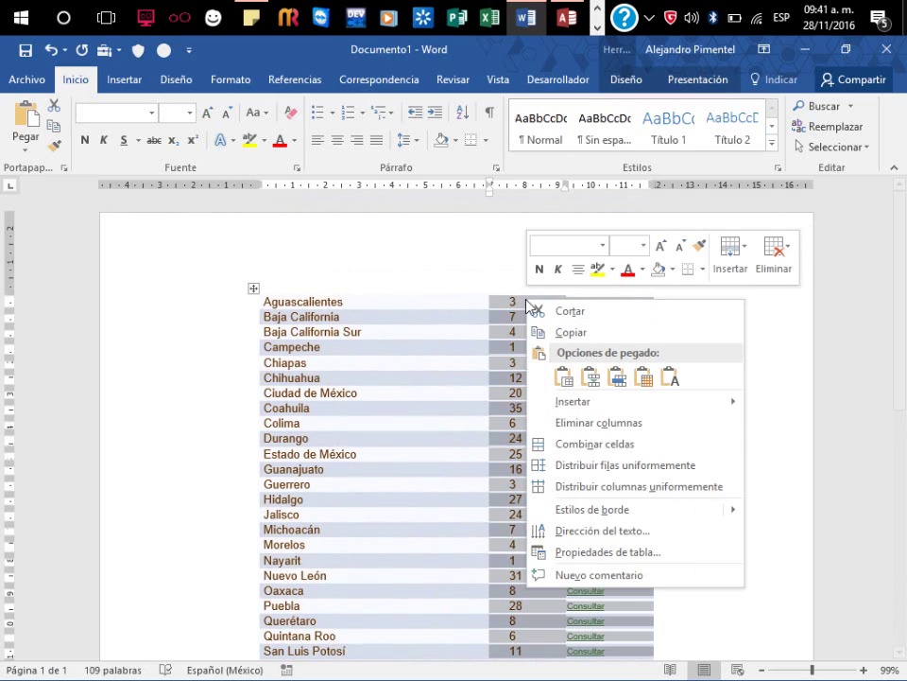
left_click(636, 424)
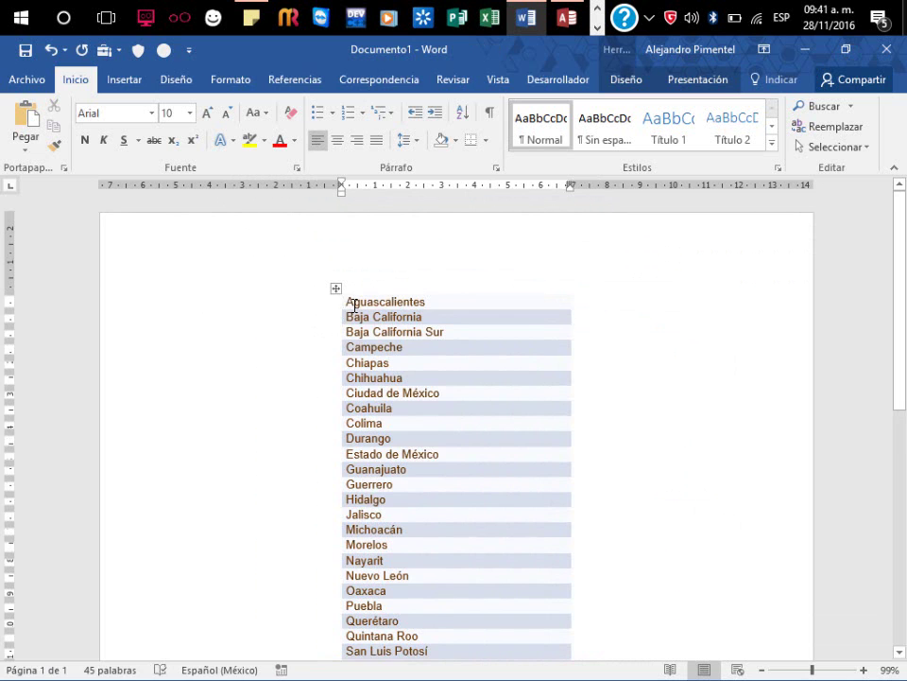
mouse_move(344, 301)
left_mouse_down()
mouse_move(525, 588)
mouse_move(485, 522)
left_mouse_up()
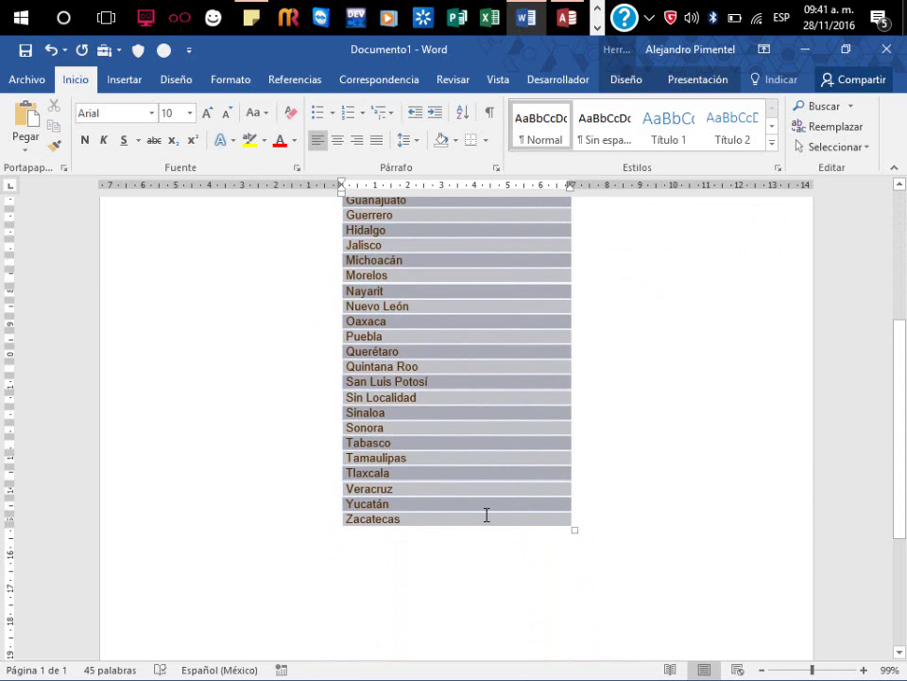
key("alt+Tab")
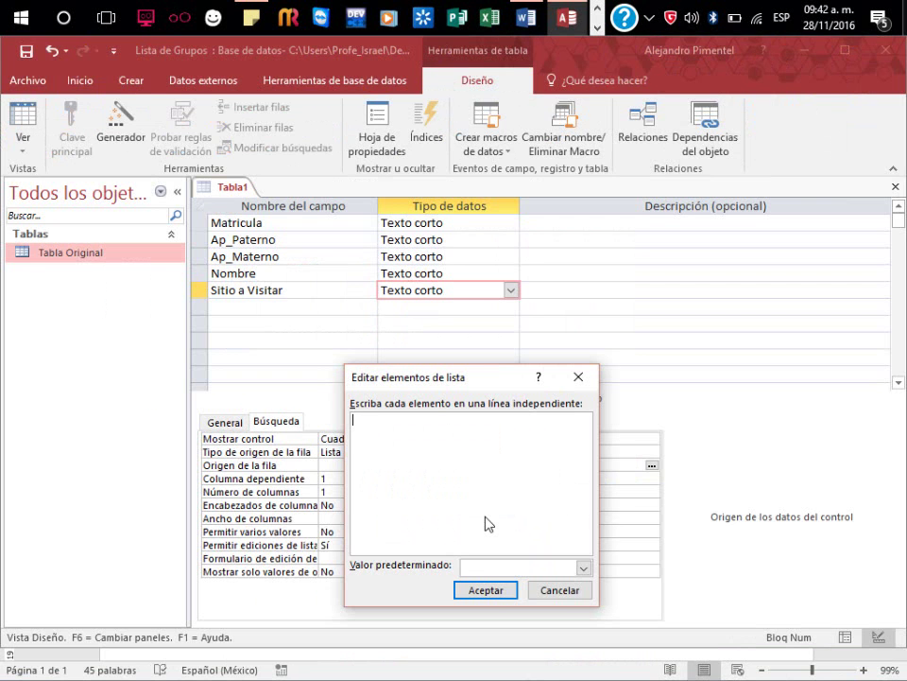
Paste the states Aguascalientes to Zacatecas into the list-items editor and accept the list
key("ctrl+v")
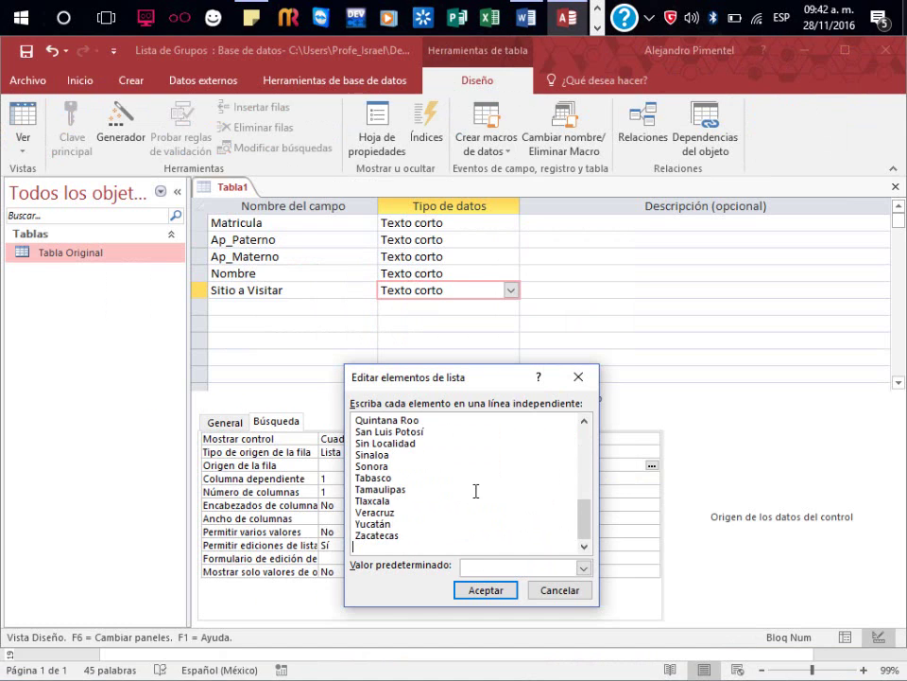
left_click_drag(583, 525, 573, 427)
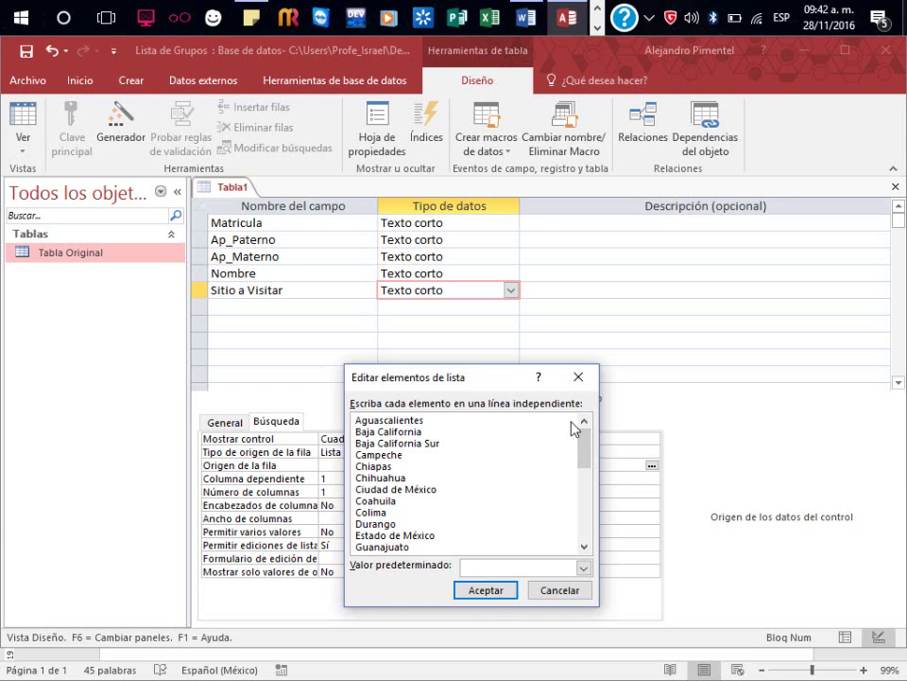
scroll(454, 479, "down", 7)
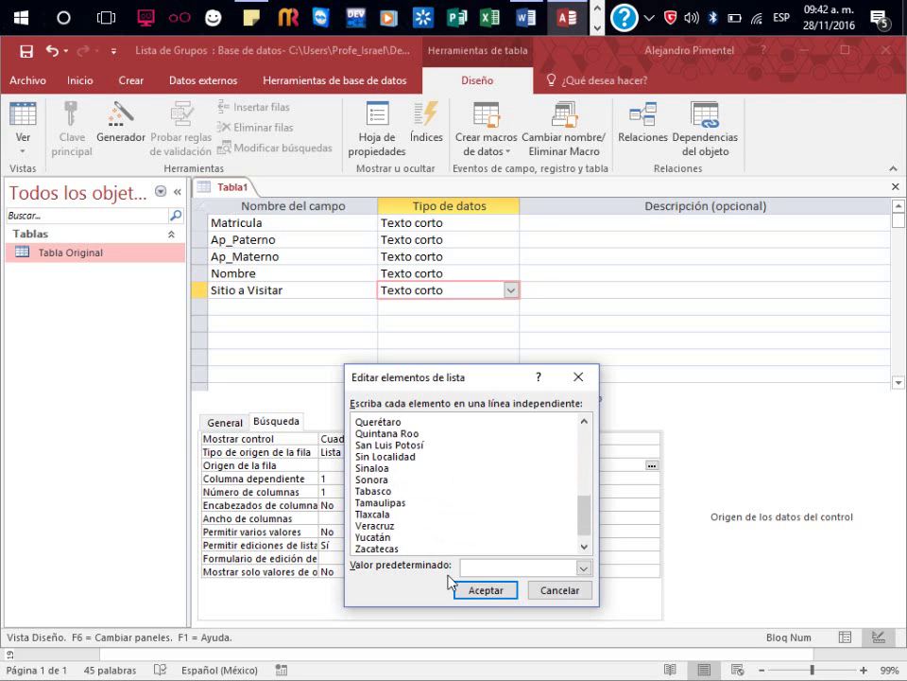
left_click_drag(441, 548, 3, 224)
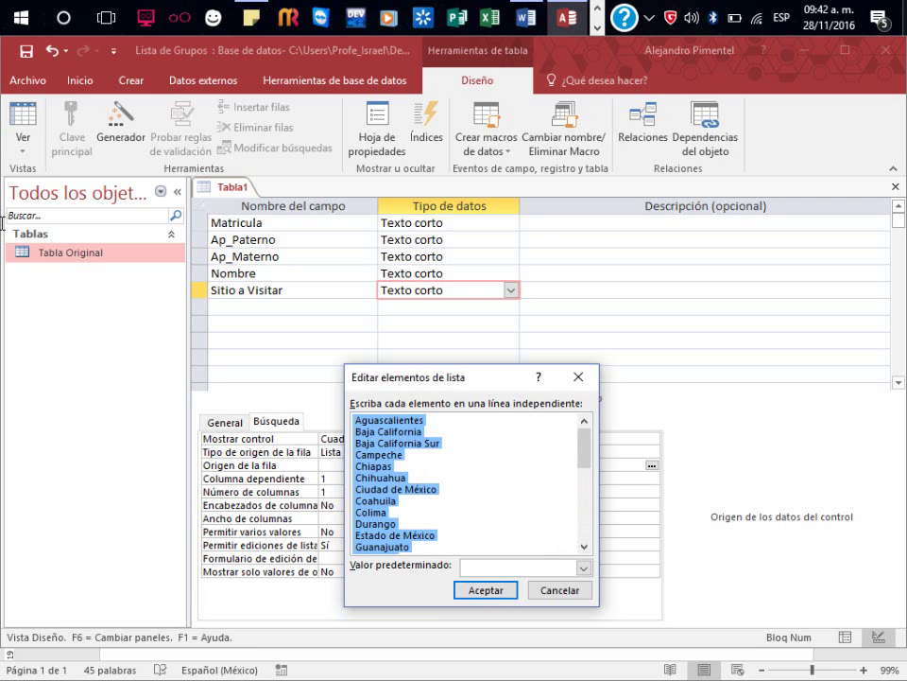
left_click(485, 591)
left_click(652, 465)
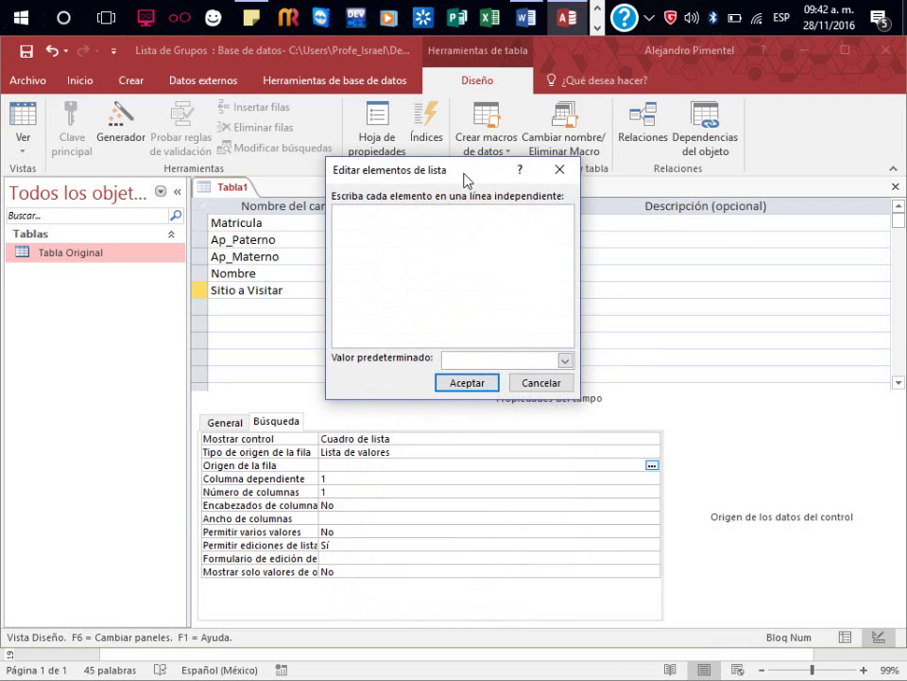
left_click_drag(466, 179, 463, 385)
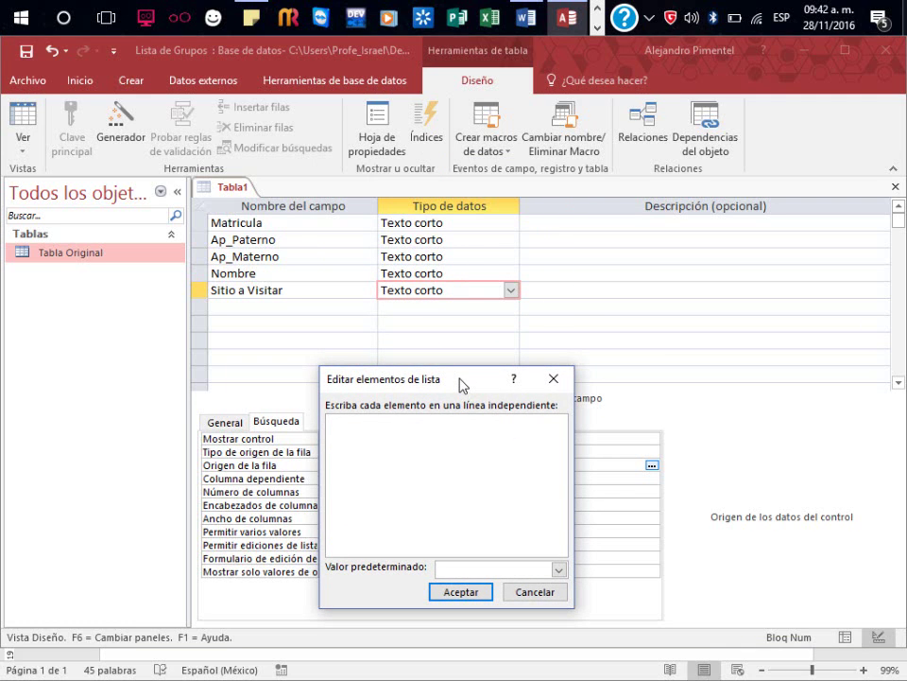
left_click_drag(462, 385, 414, 184)
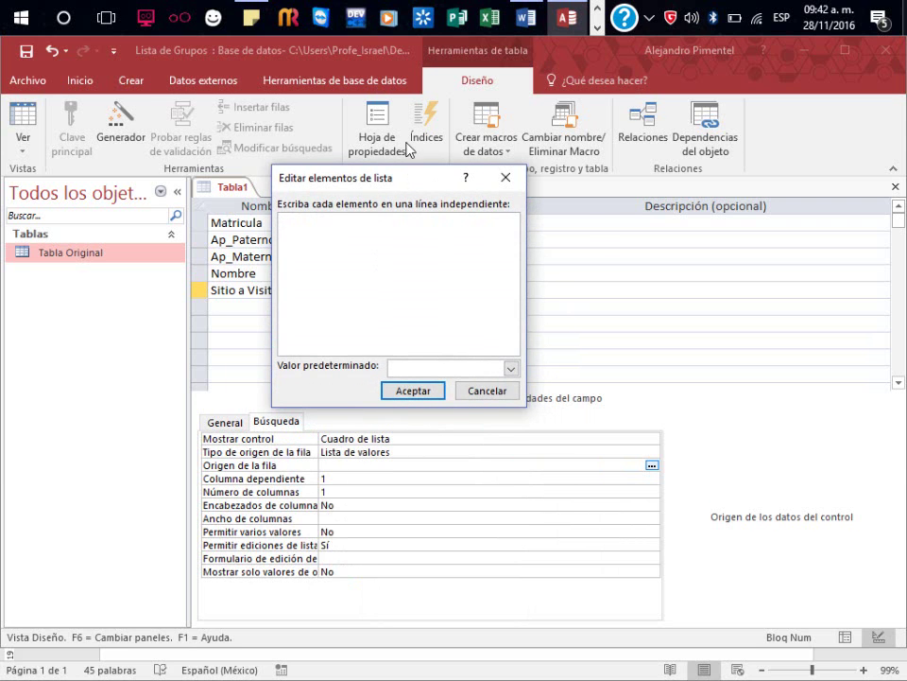
mouse_move(380, 183)
left_mouse_down()
mouse_move(472, 501)
mouse_move(472, 416)
mouse_move(435, 369)
left_mouse_up()
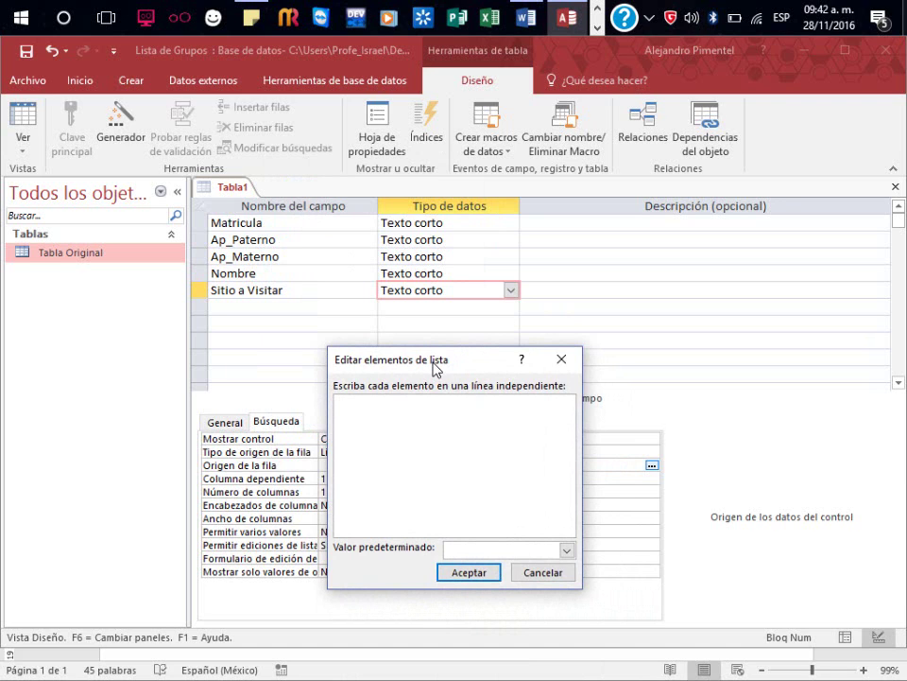
key("ctrl+v")
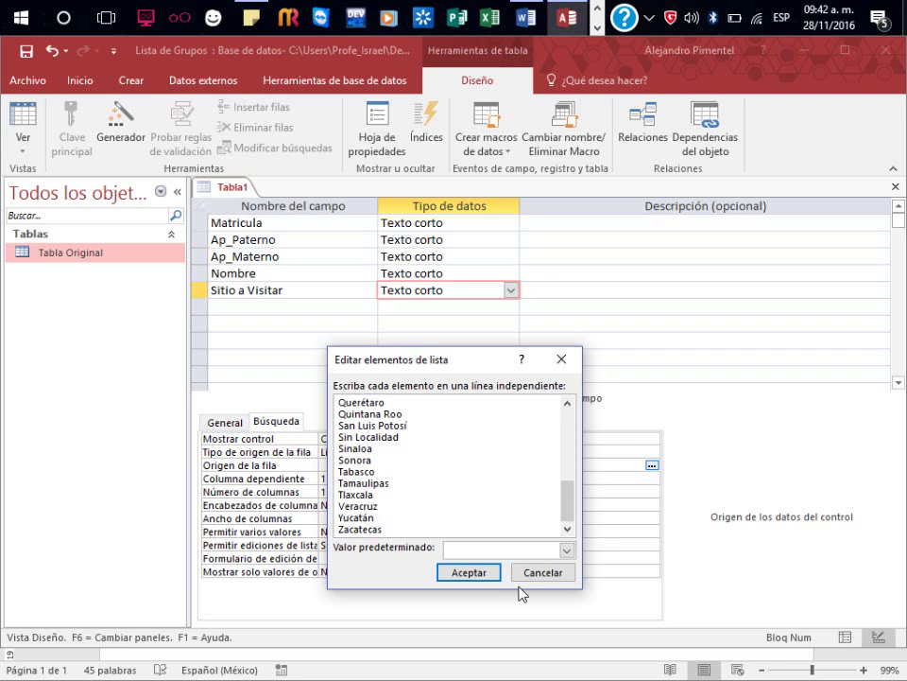
left_click(487, 574)
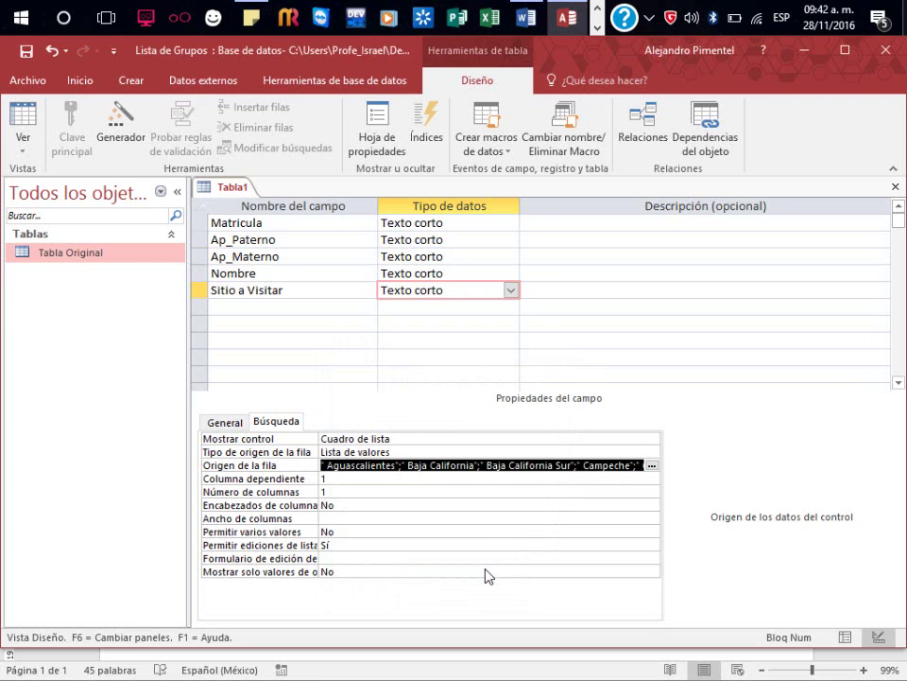
Remove the stray characters after Baja California in the row source text
left_click(472, 466)
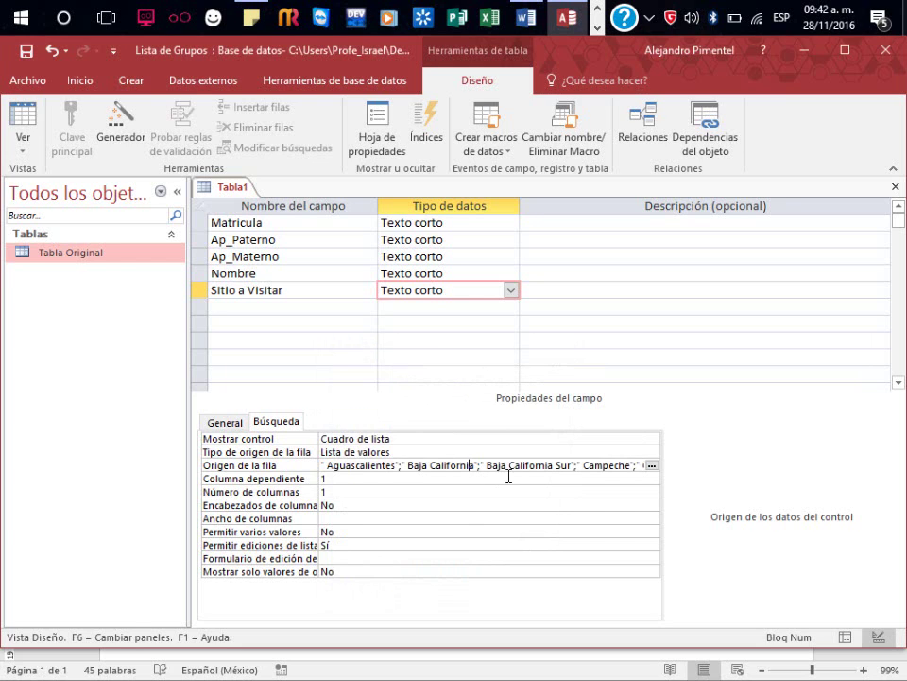
left_click_drag(473, 465, 593, 466)
key("shift+Left")
left_click(280, 308)
Check the SITIO A VISITAR and LUGAR PARADISIACO field requirements in the assignment PDF
key("alt+Tab")
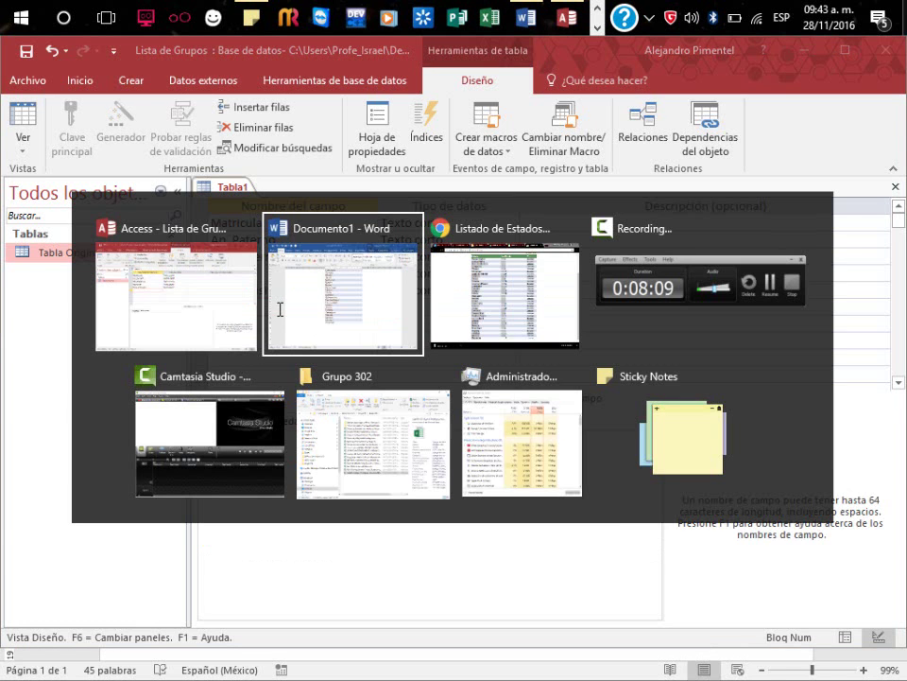
key("alt+Tab")
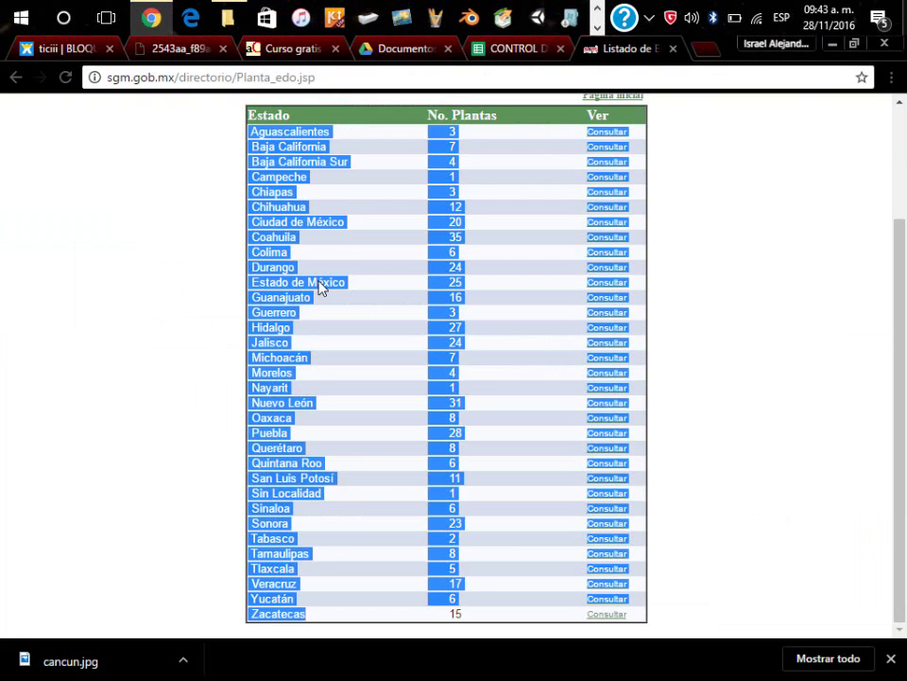
left_click(162, 49)
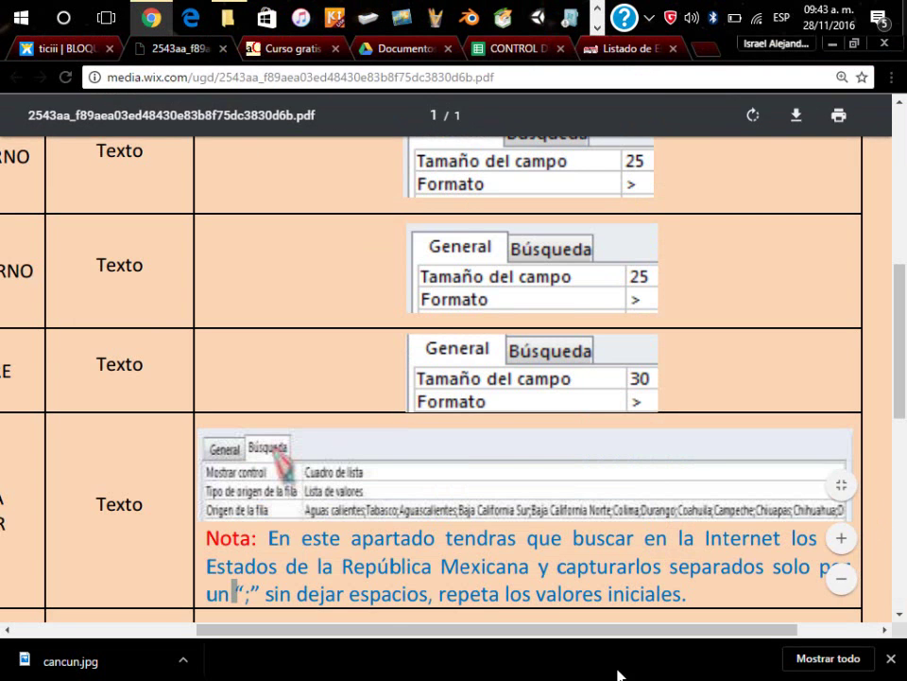
mouse_move(594, 640)
left_mouse_down()
mouse_move(482, 636)
mouse_move(491, 640)
left_mouse_up()
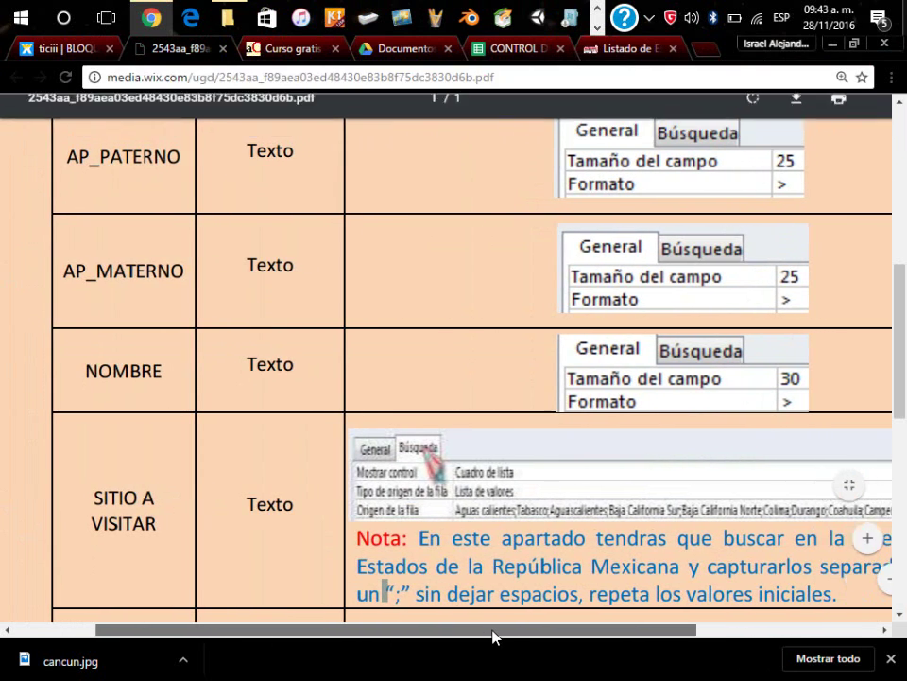
scroll(492, 595, "down", 5)
scroll(463, 558, "down", 5)
scroll(333, 352, "up", 2)
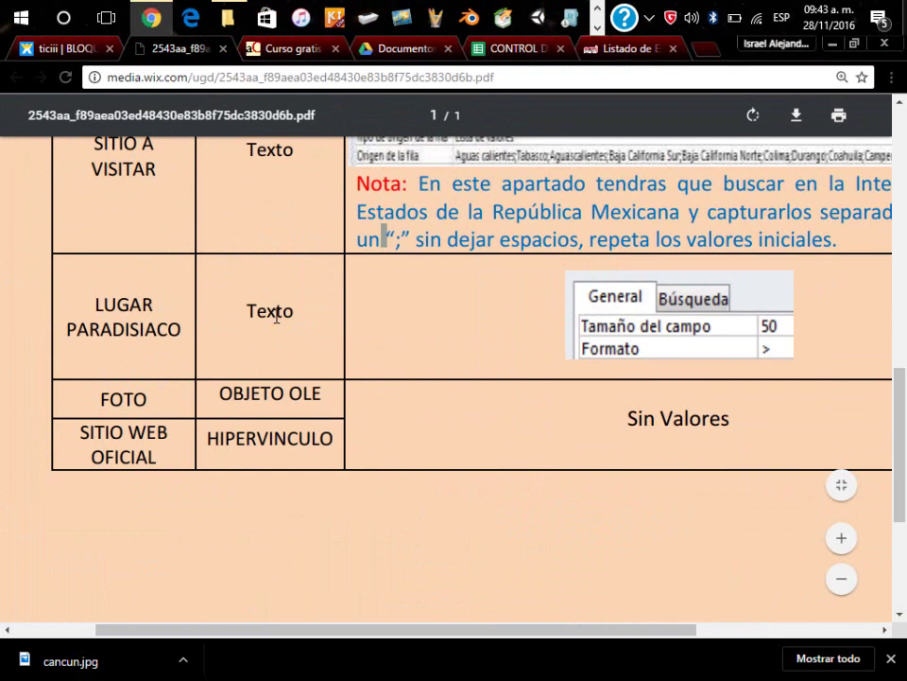
key("alt+Tab")
Add a Lugar Paradisiaco field with the Texto largo data type
type("Lu")
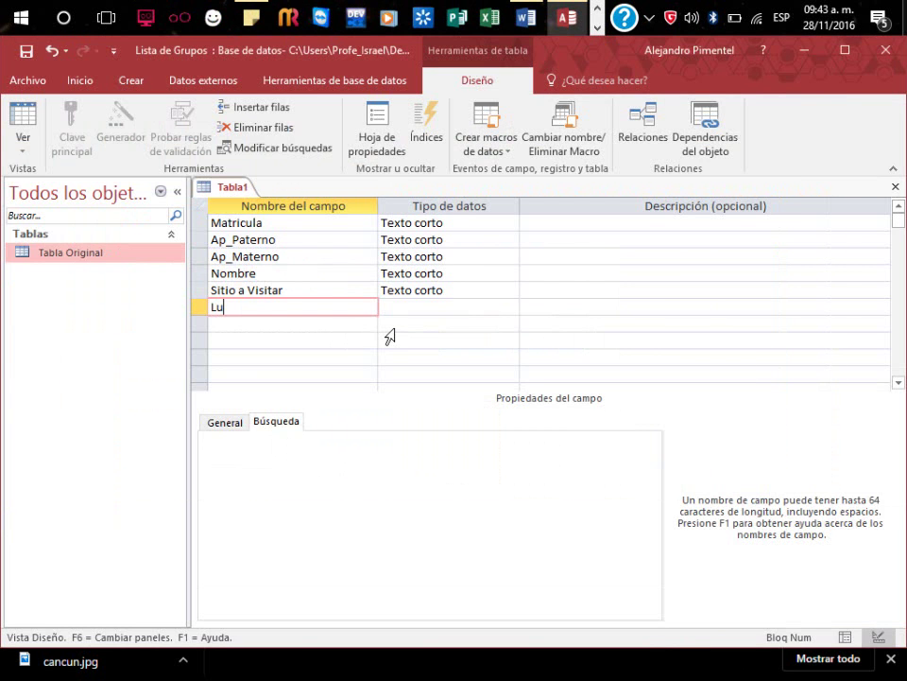
type("gar Parad")
type("isiaco")
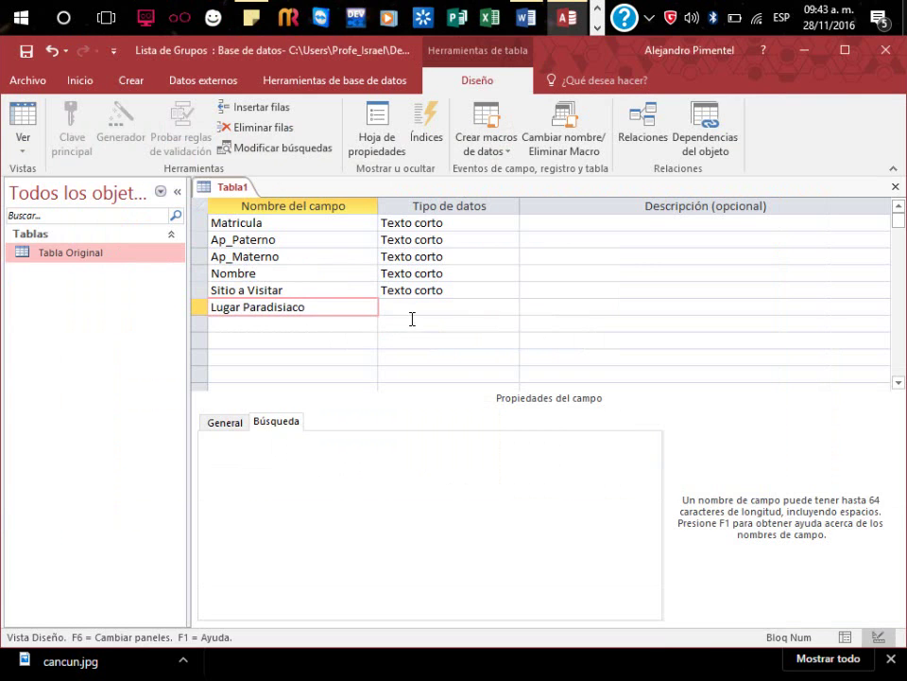
left_click(420, 307)
left_click(511, 308)
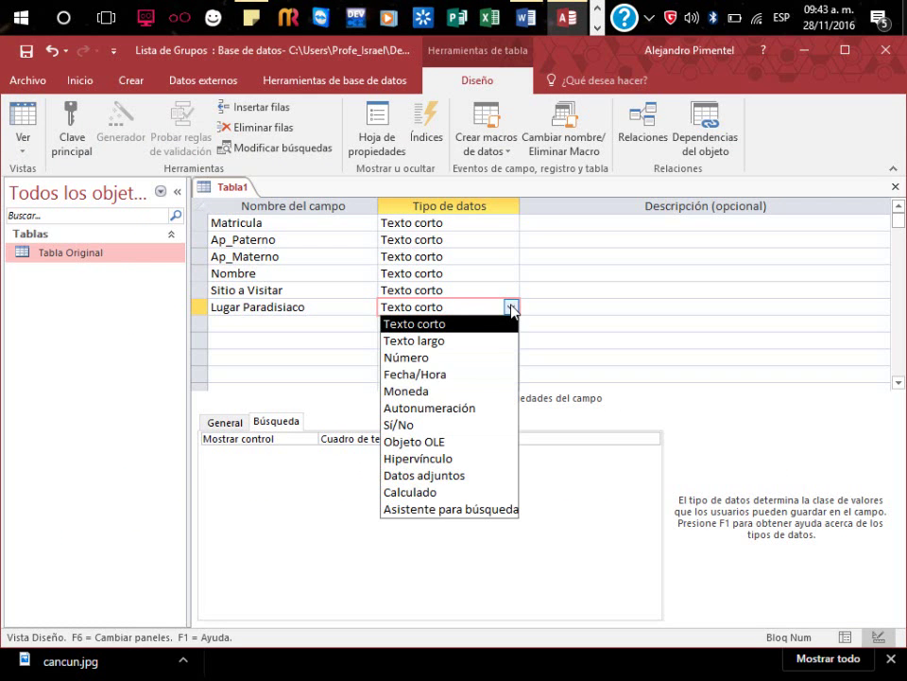
left_click(458, 342)
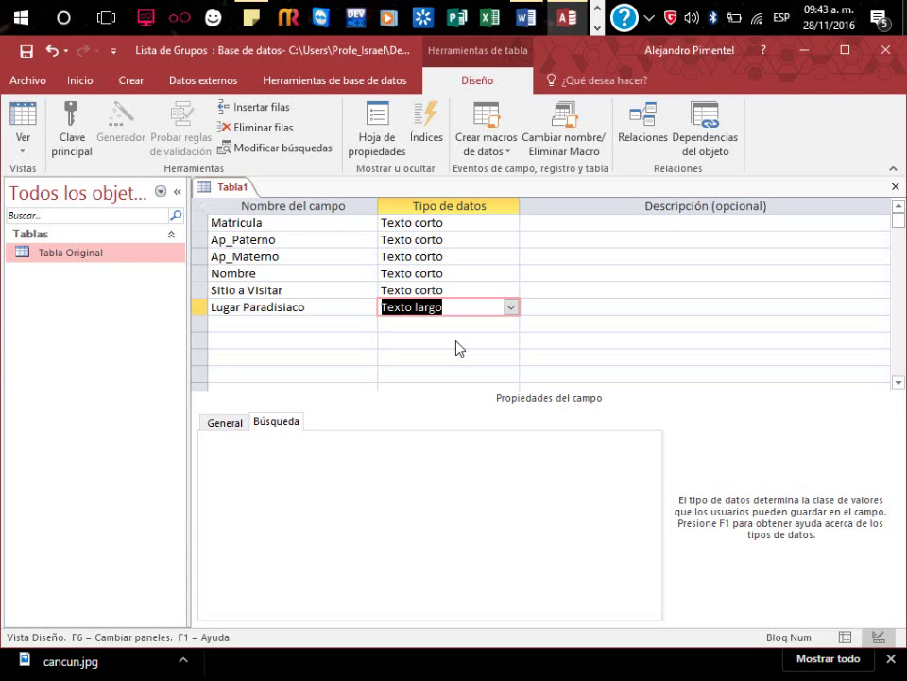
Add a Fotografia field with the Objeto OLE data type
left_click(262, 323)
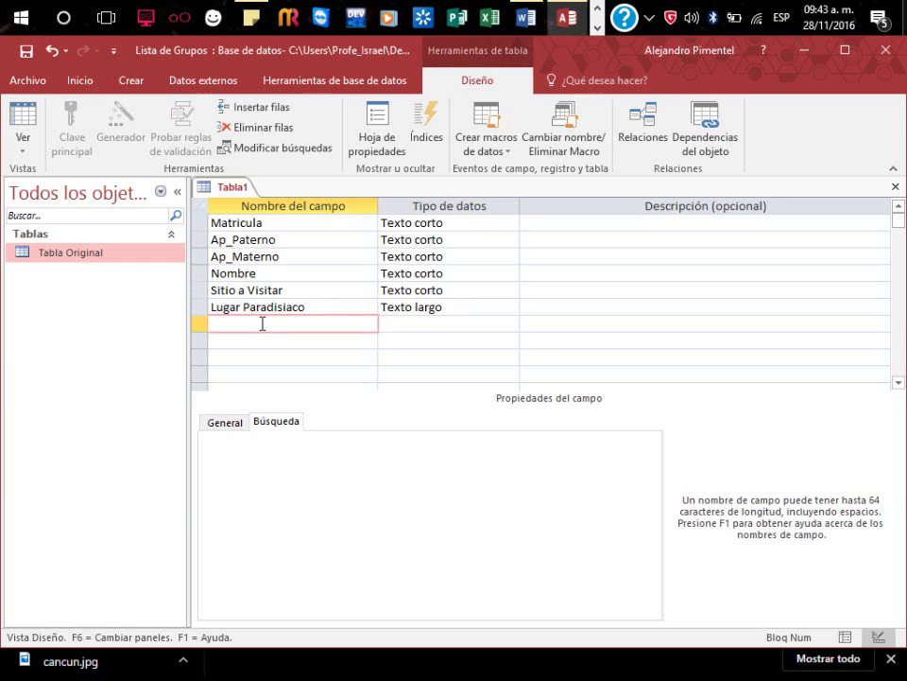
type("Fotografia")
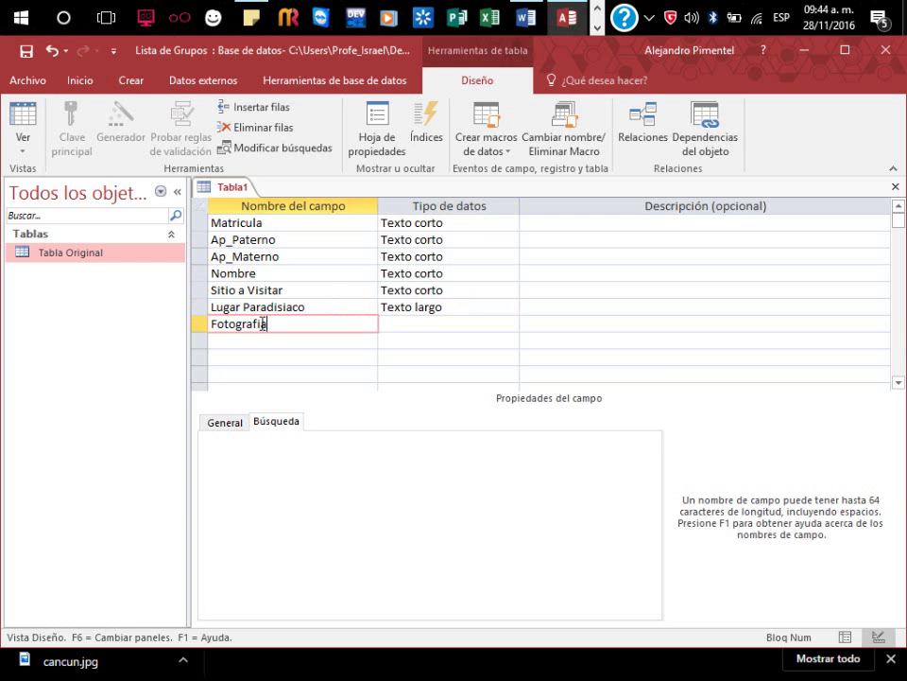
key("Tab")
type("i")
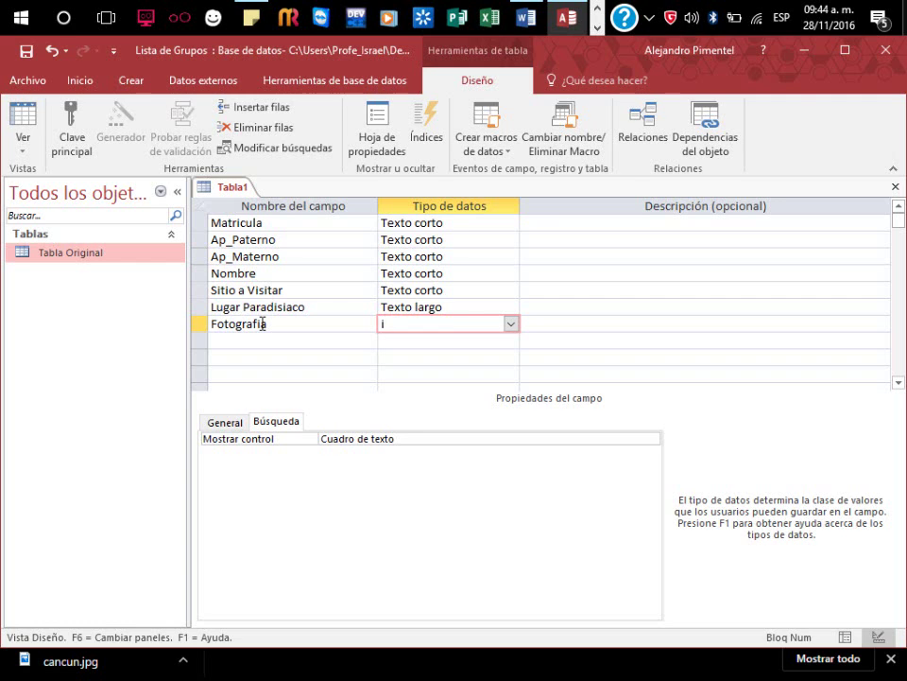
type("objeto OLE")
key("Tab")
key("Tab")
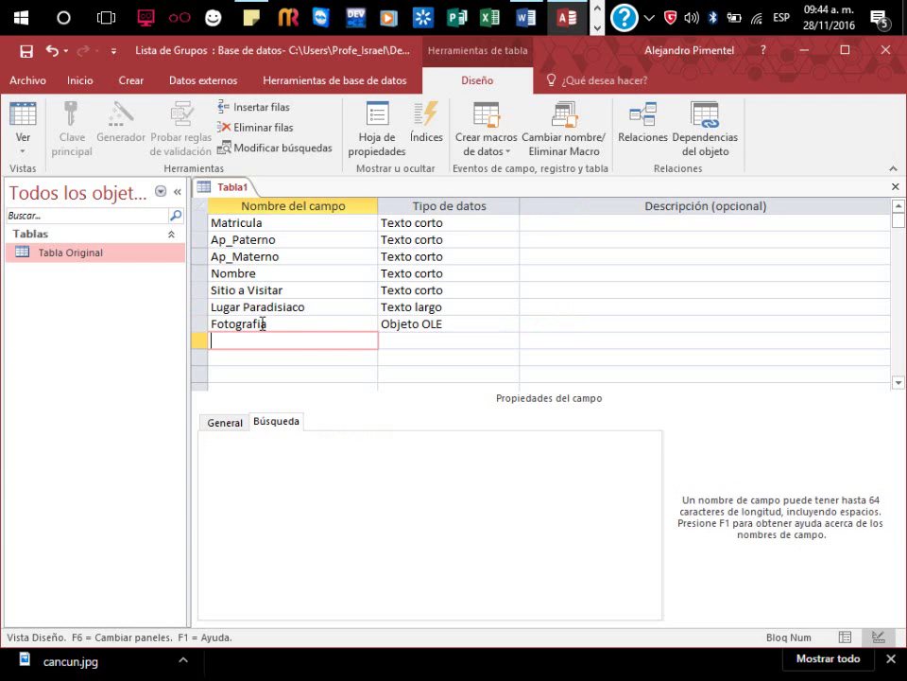
Add a Sitio Web Oficial field, fixing its capitalization, with the Hipervínculo data type
type("Sitio ")
type("Web")
type(" Oficial")
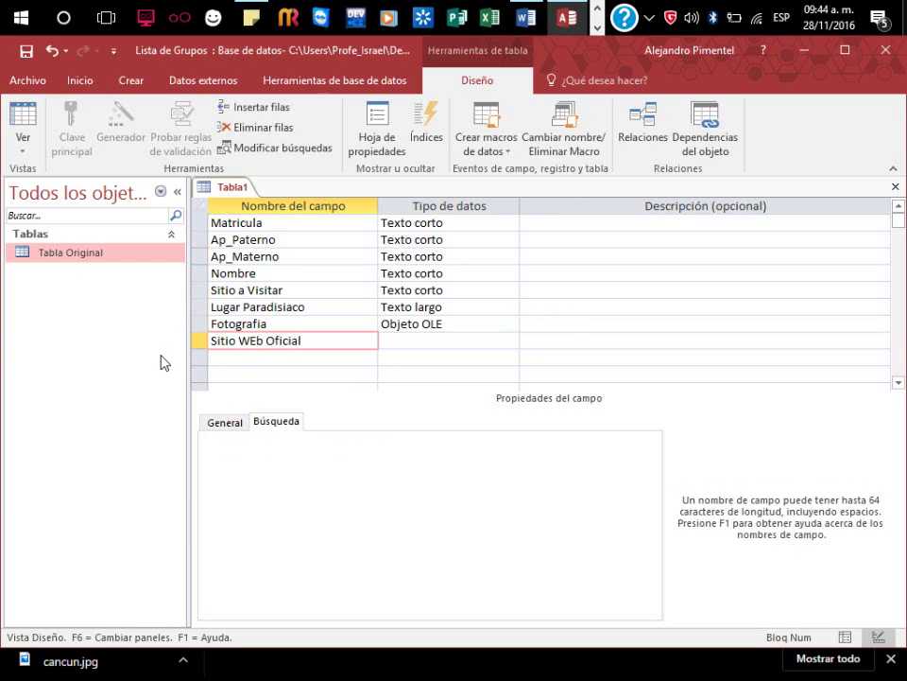
left_click(255, 340)
key("BackSpace")
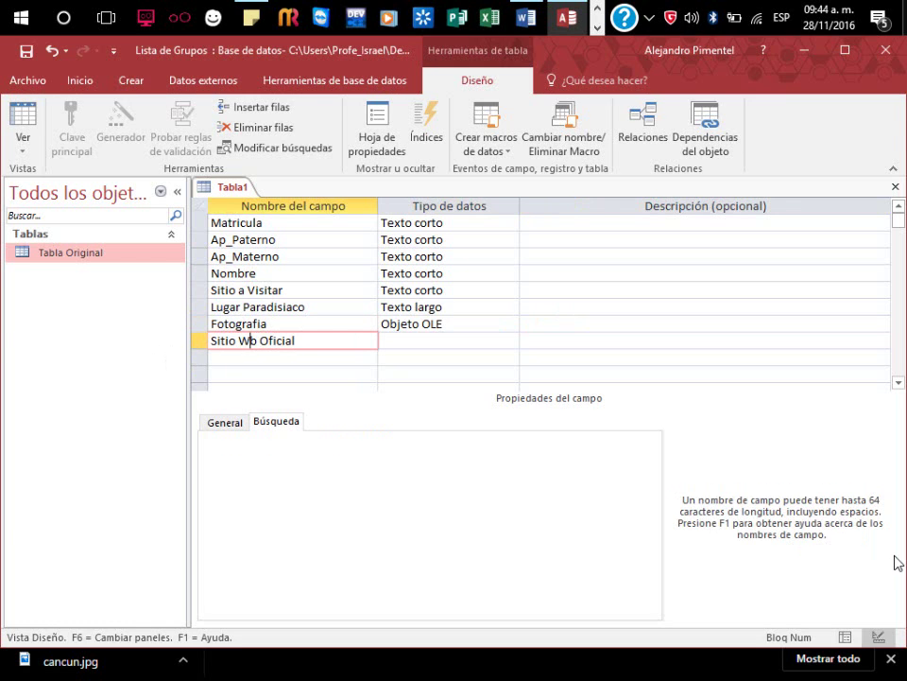
type("e")
key("Tab")
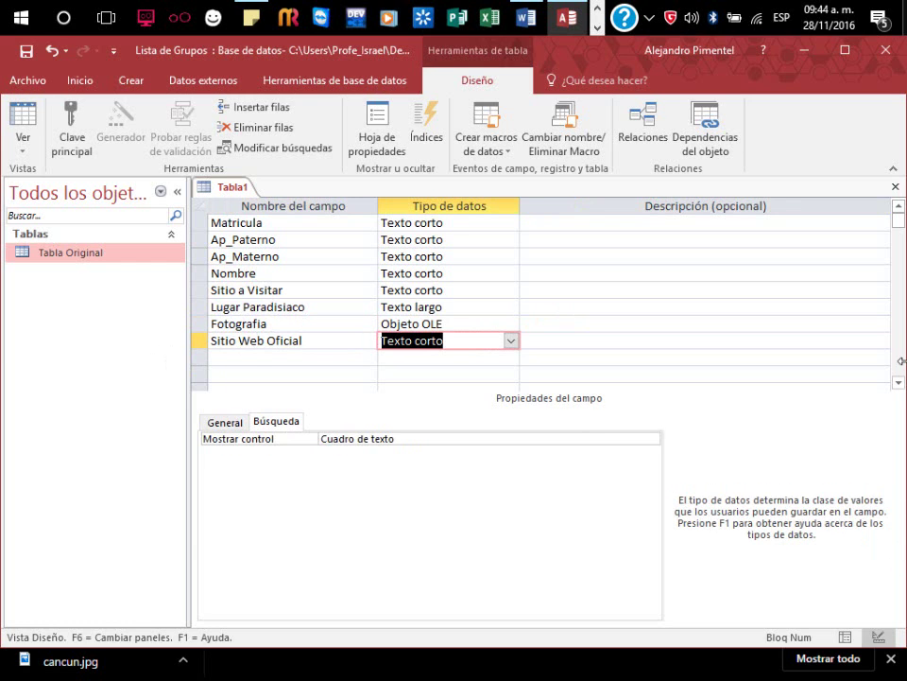
type("hipervínculo")
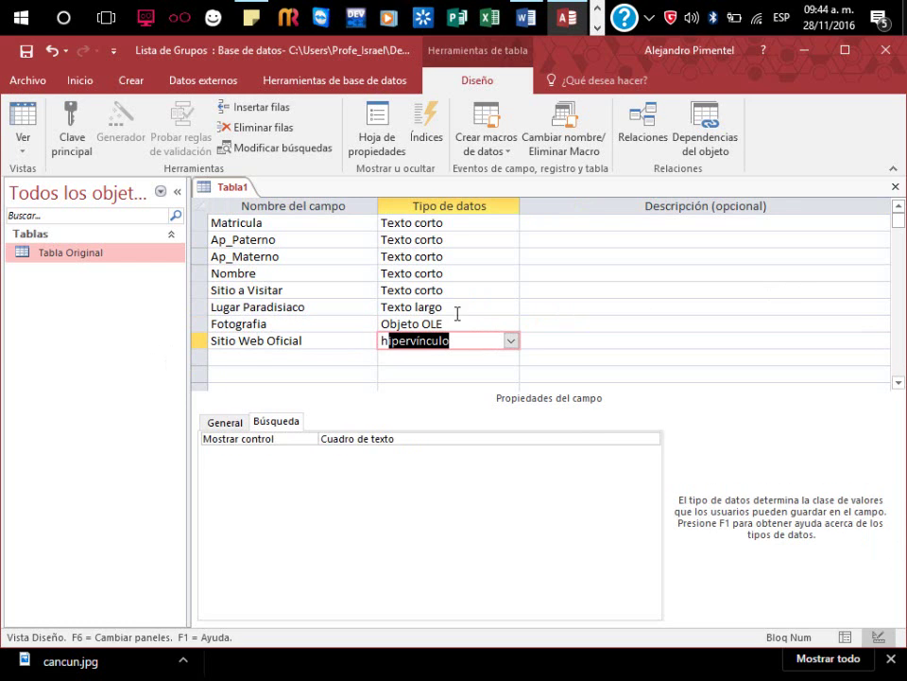
left_click(461, 323)
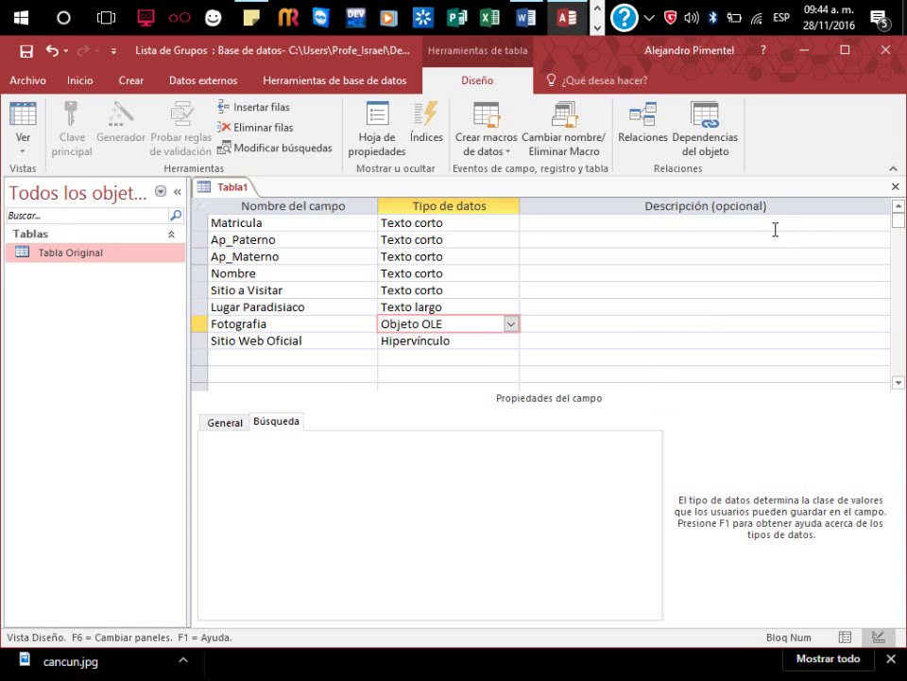
Save the new table as 'Tabla Grupo 301' without adding a primary key
left_click(898, 192)
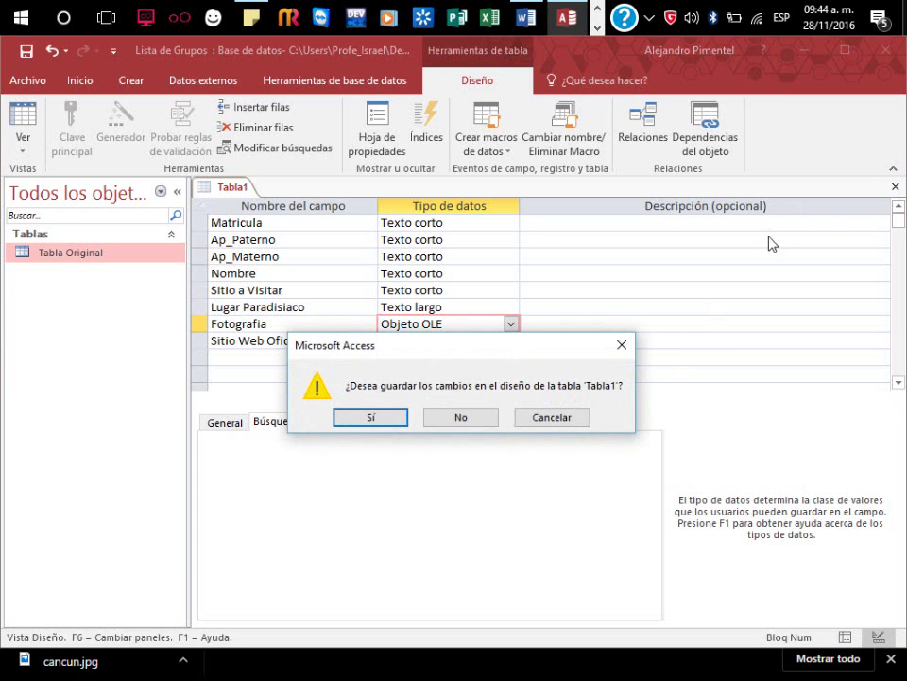
left_click(367, 417)
type("Tabla ")
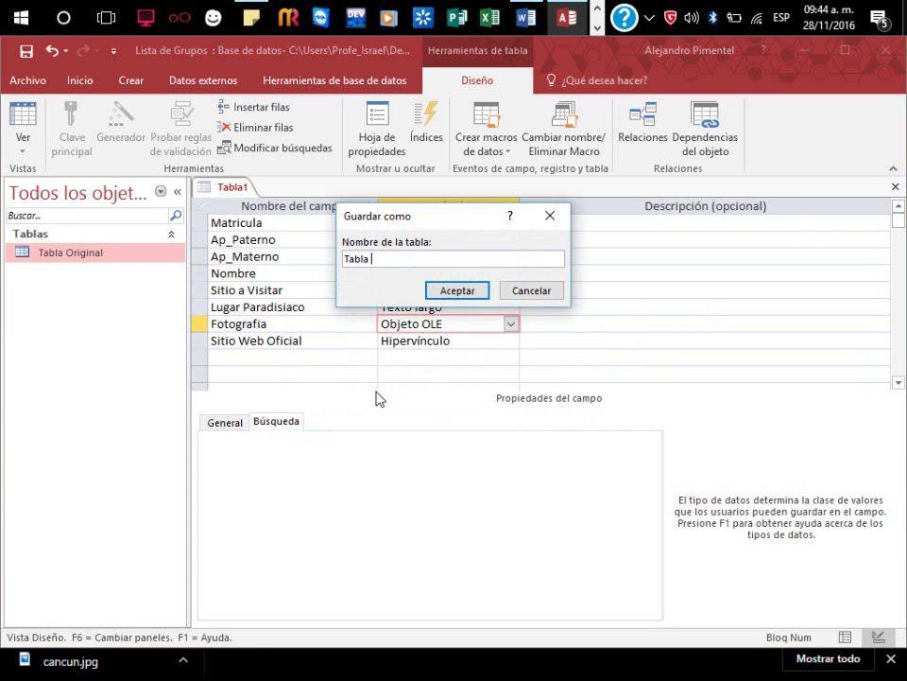
type("Grupo 301")
key("Return")
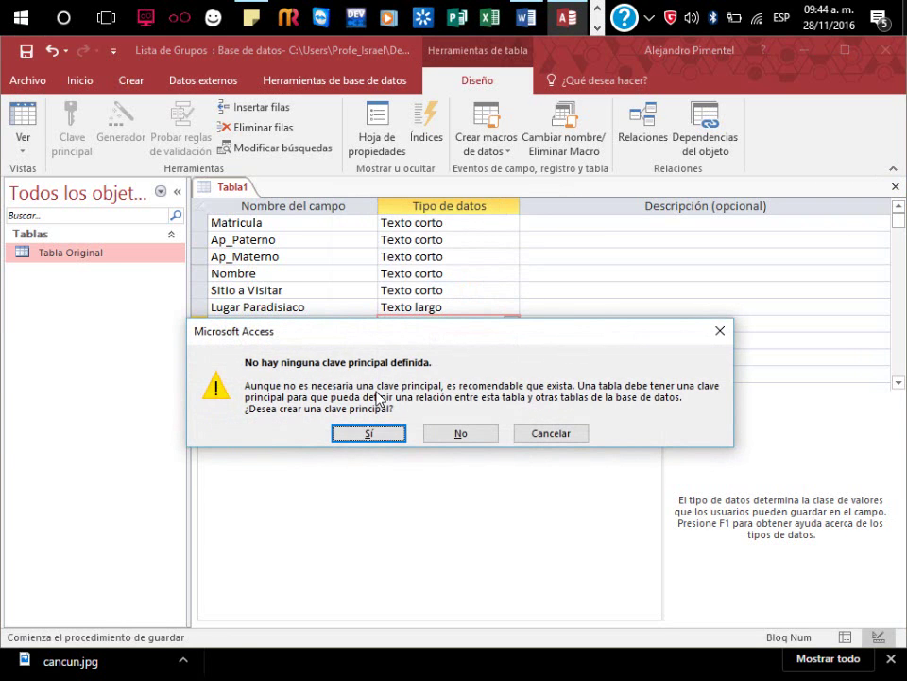
left_click(463, 436)
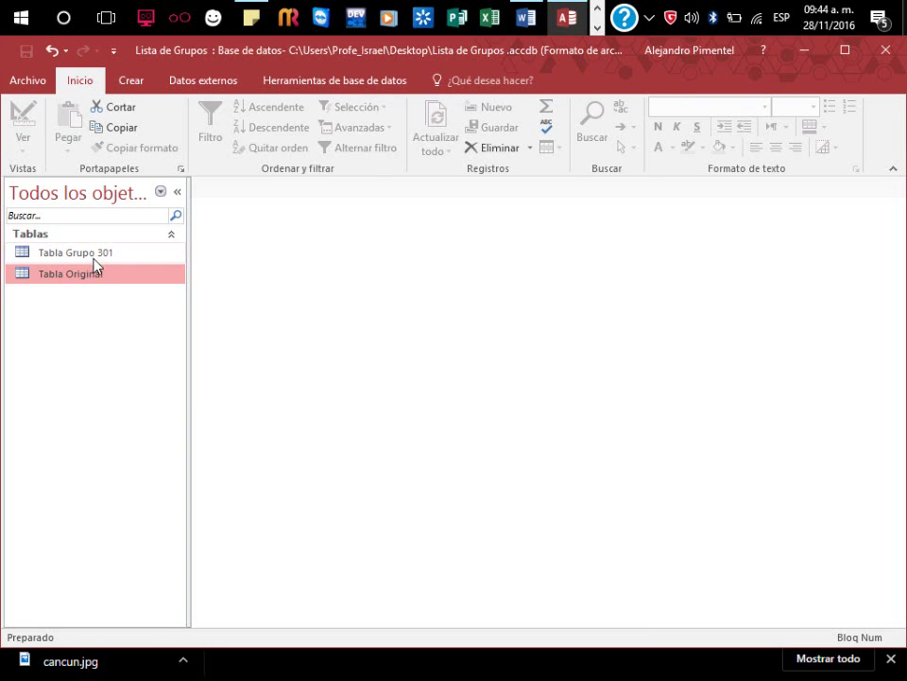
Open Tabla Original and select its Matricula through Nombre columns
double_click(96, 281)
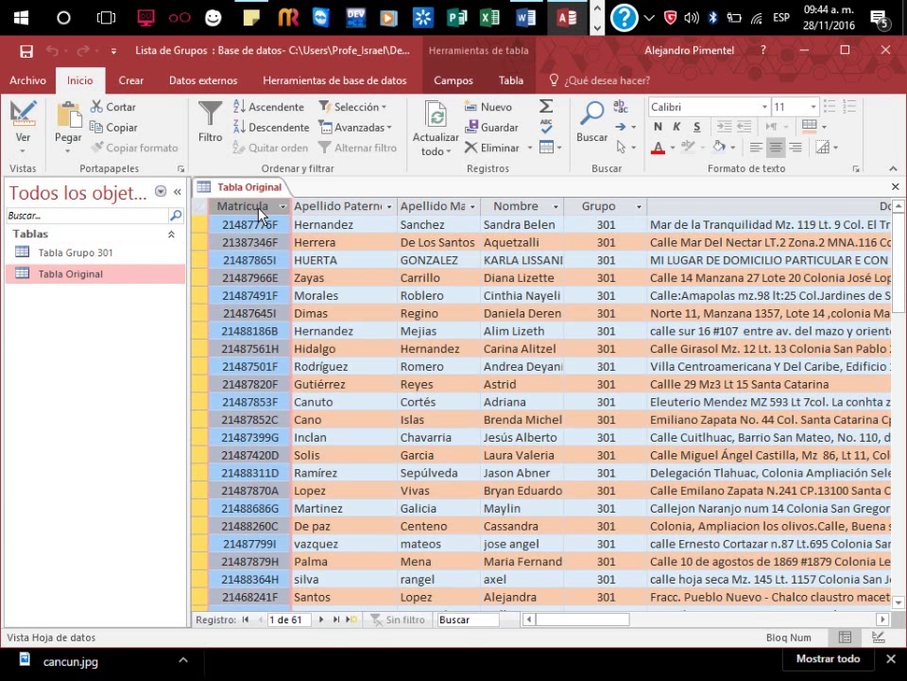
key("shift+Right")
key("shift+Right")
key("shift+Right")
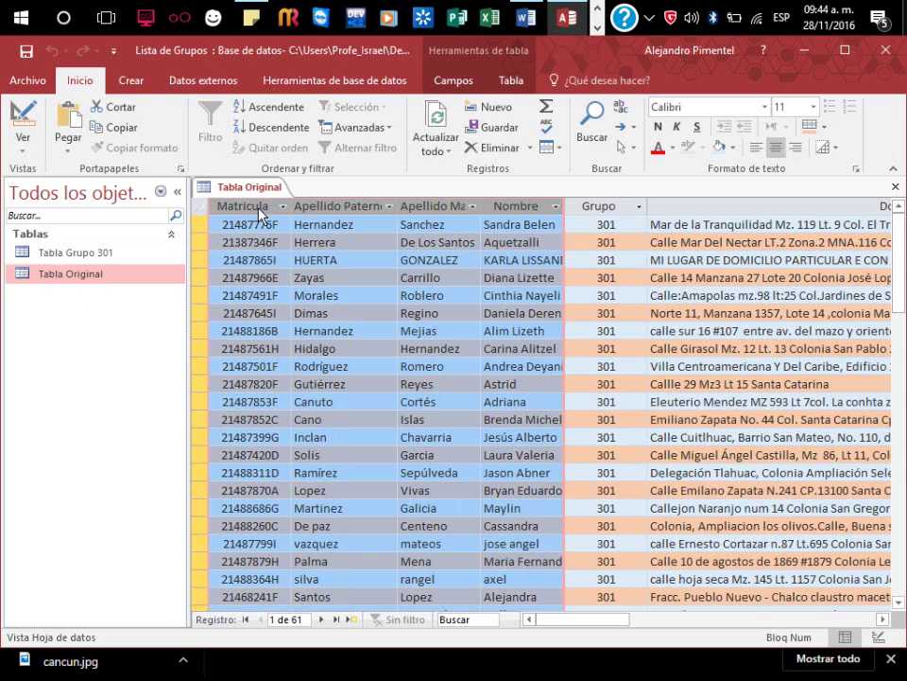
left_click(419, 277)
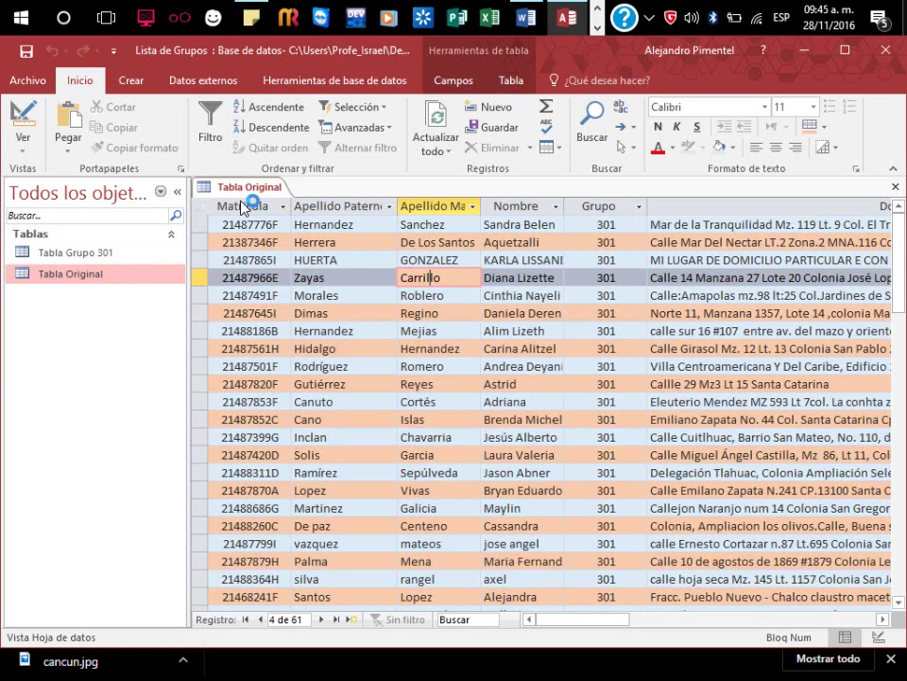
left_click(243, 206)
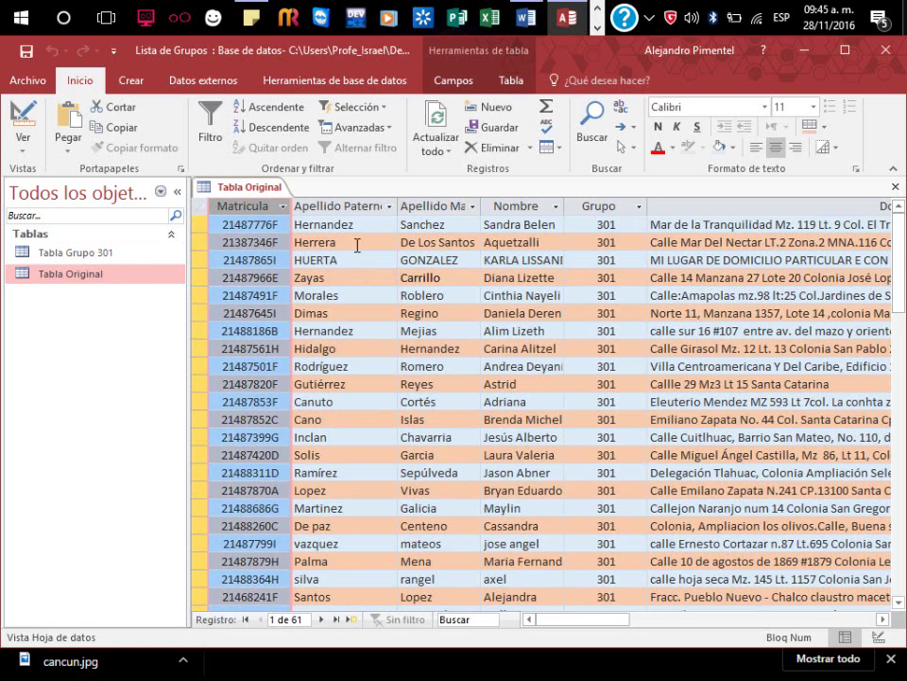
key("shift+Right")
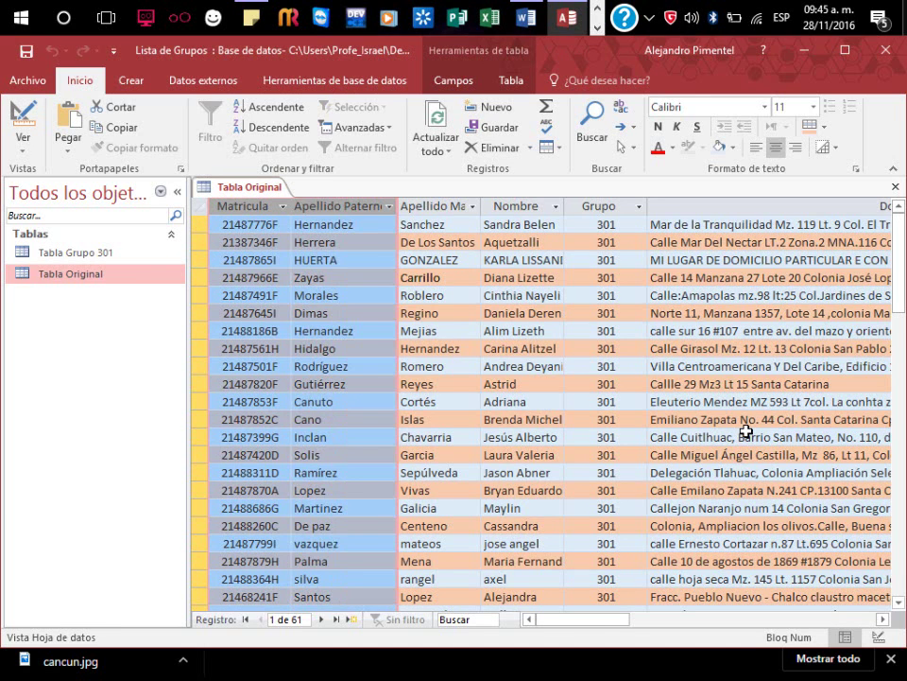
key("shift+Right")
key("shift+Right")
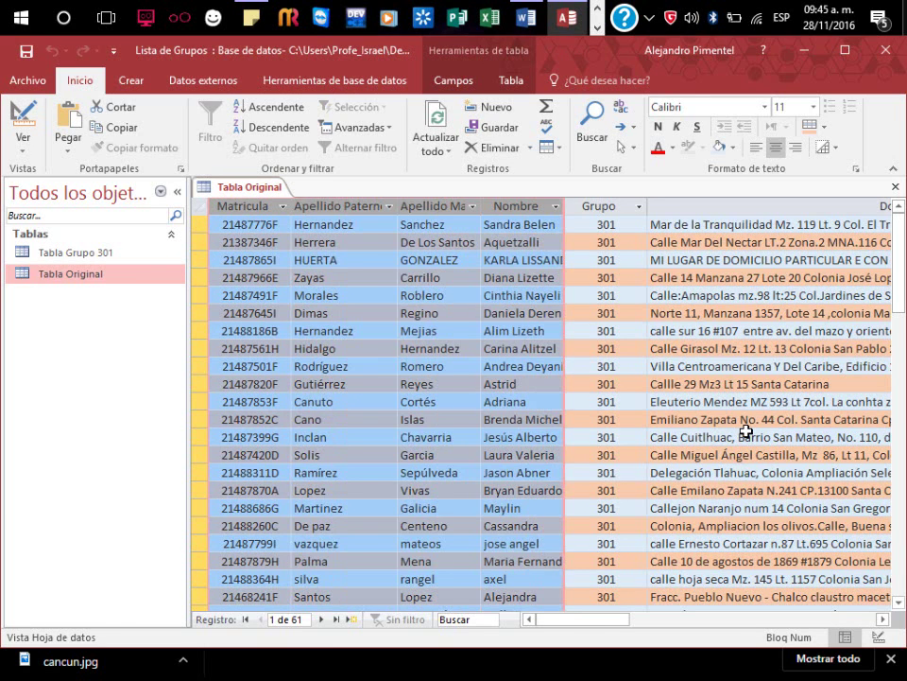
Reselect the Matricula through Nombre columns, then open Tabla Grupo 301
right_click(361, 283)
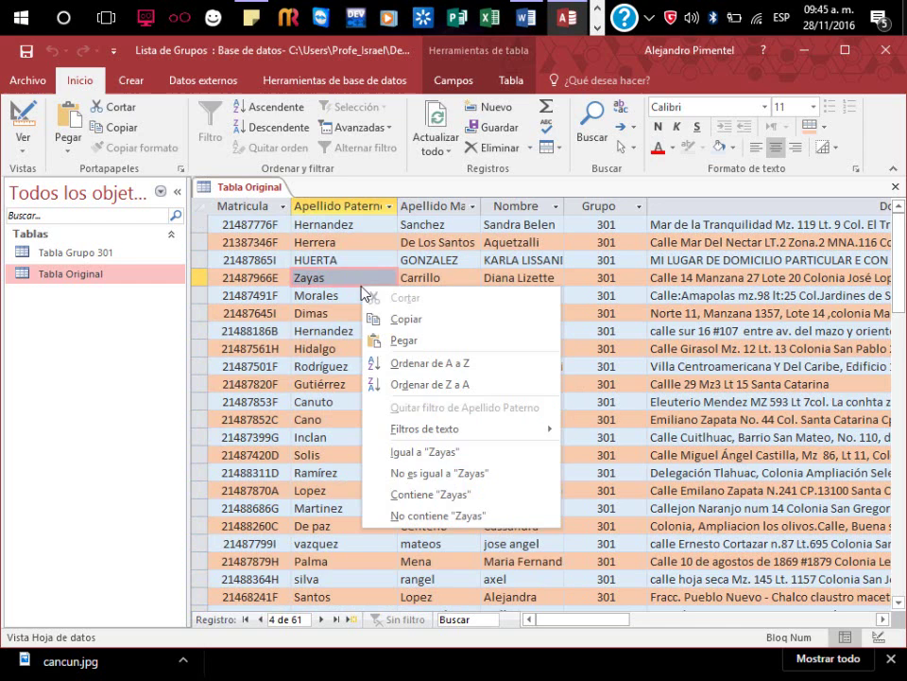
left_click(244, 208)
left_click(243, 210)
key("shift+Right")
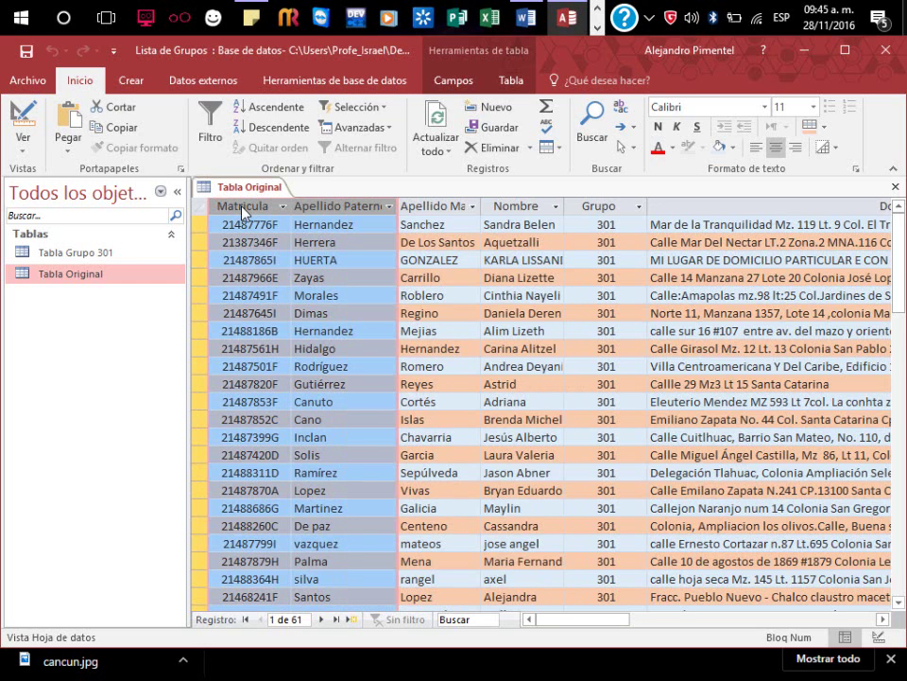
key("shift+Right")
key("shift+Right")
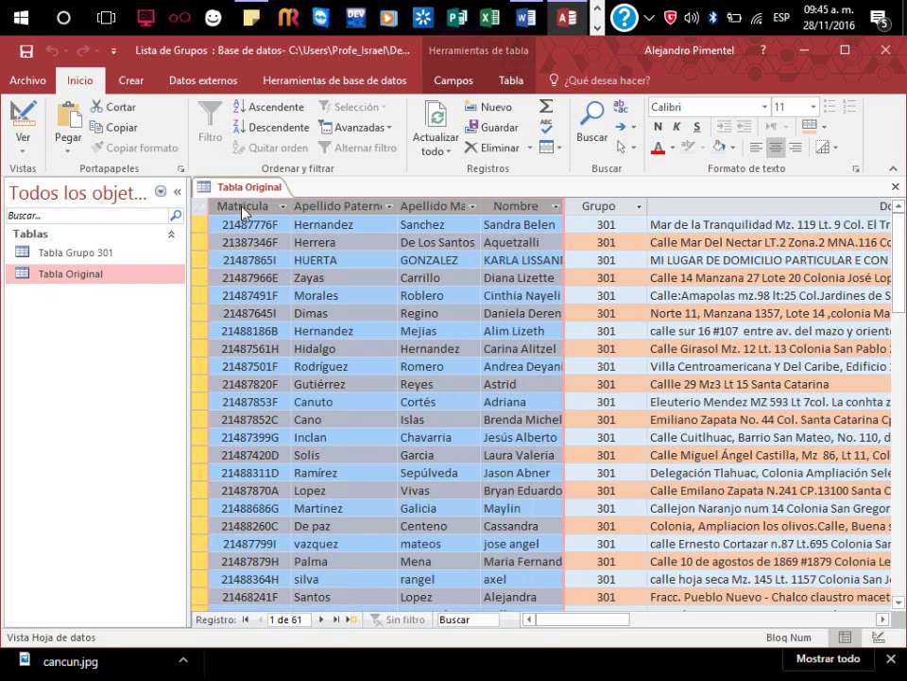
double_click(68, 258)
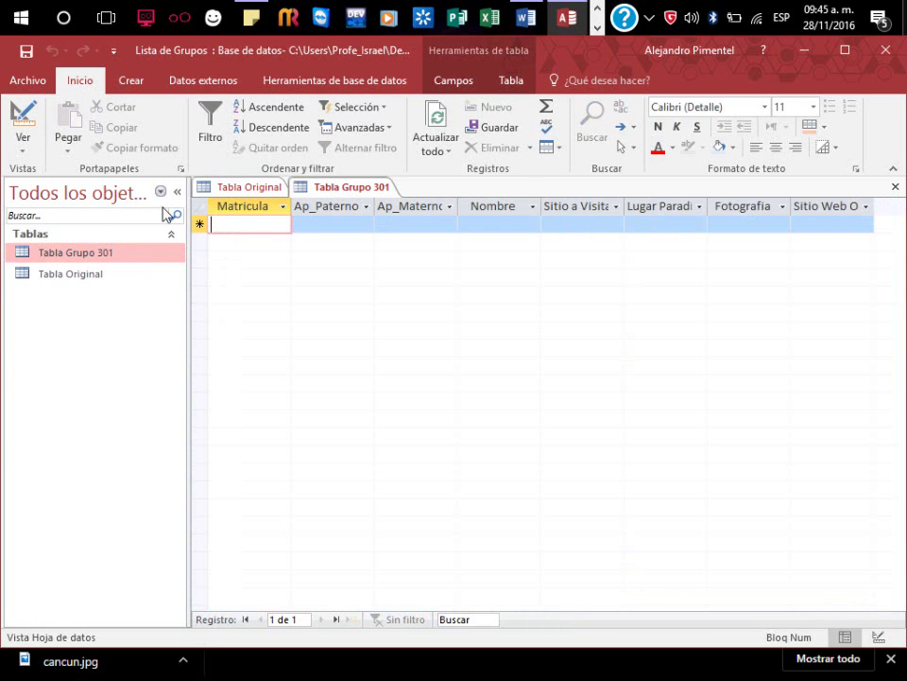
Paste the copied Matricula–Nombre data into Tabla Grupo 301, accepting the mask error and 40-record paste
left_click(234, 208)
left_click_drag(233, 208, 506, 215)
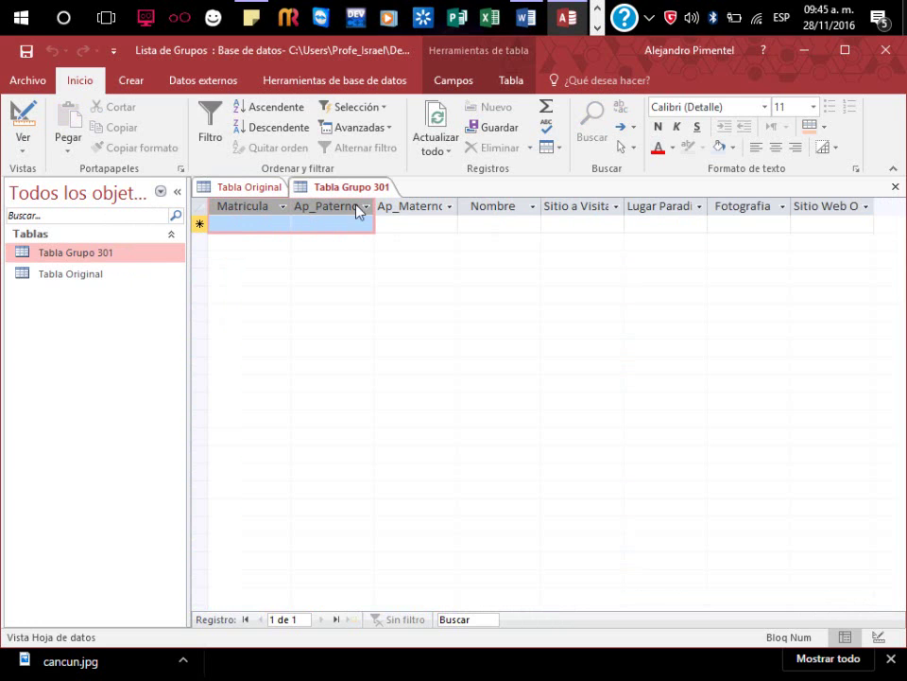
key("ctrl+c")
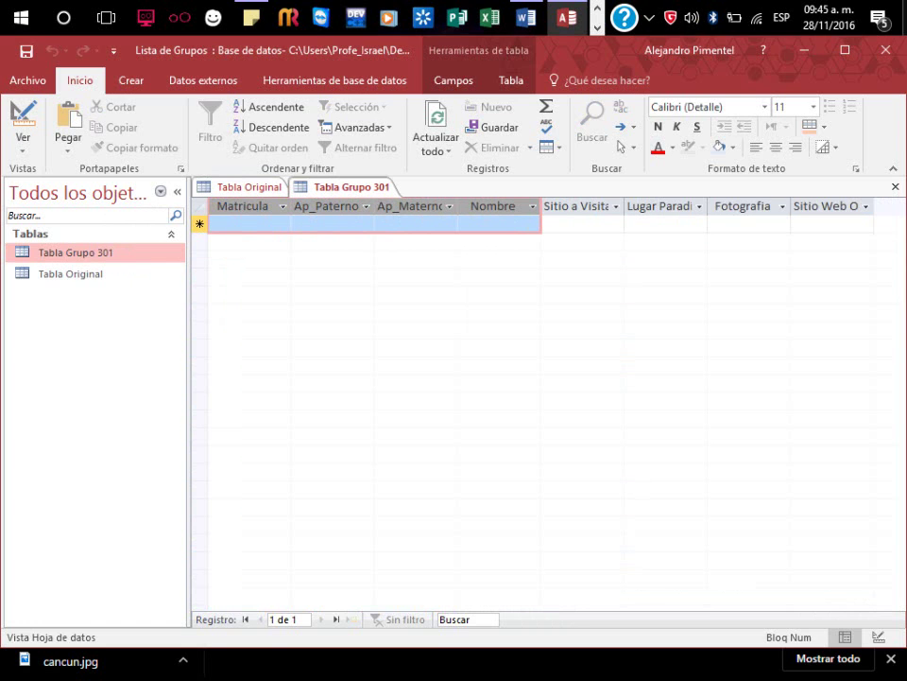
key("ctrl+v")
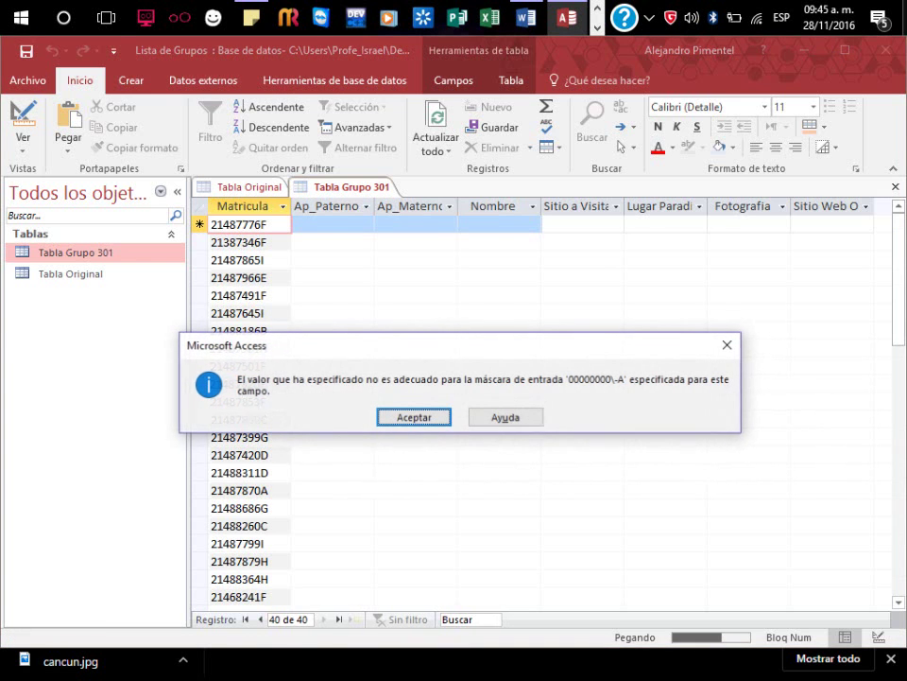
key("Return")
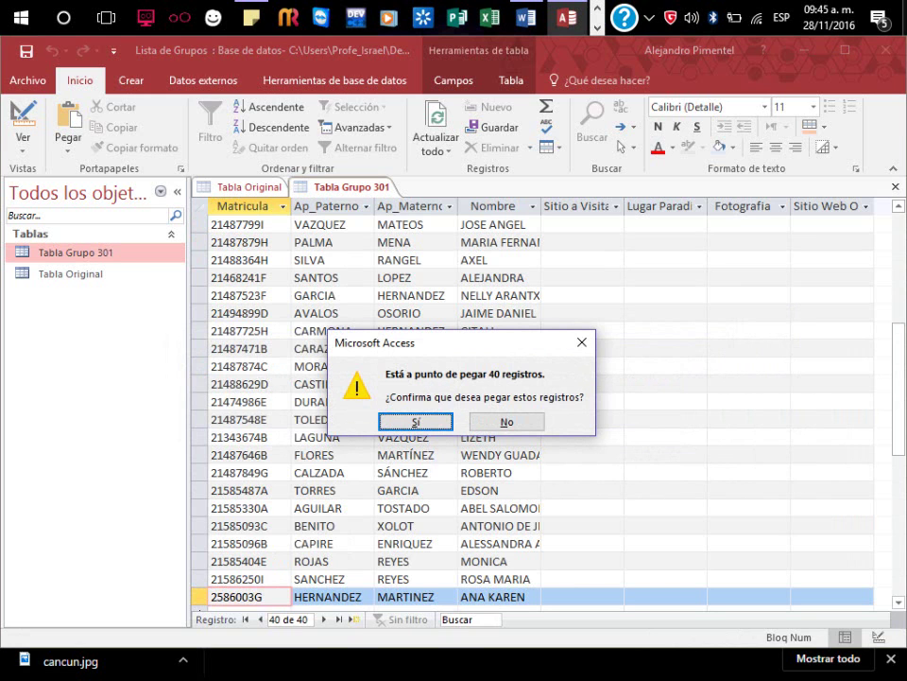
key("Return")
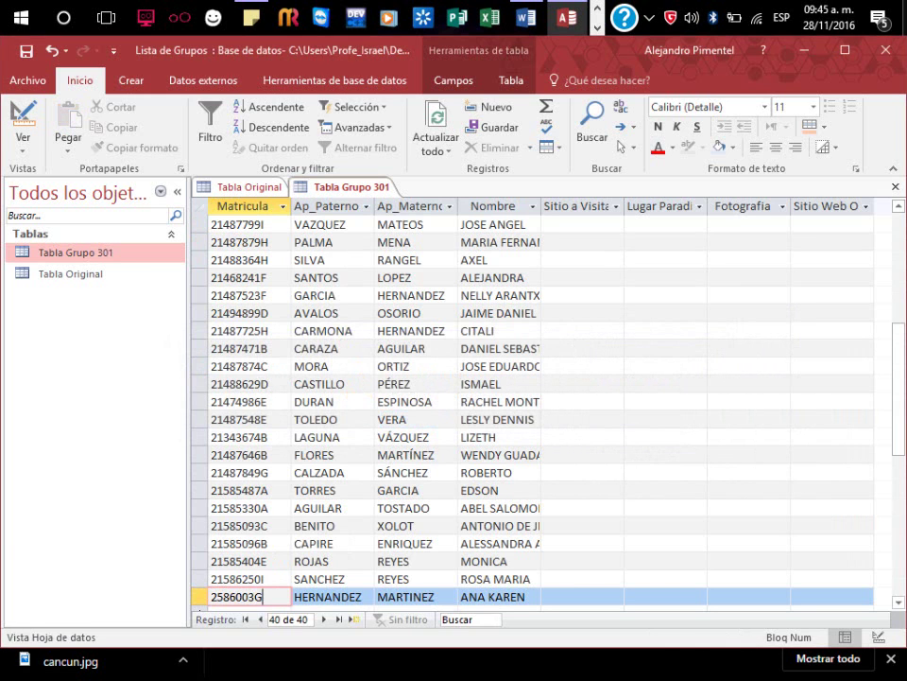
scroll(400, 446, "down", 7)
scroll(401, 440, "up", 5)
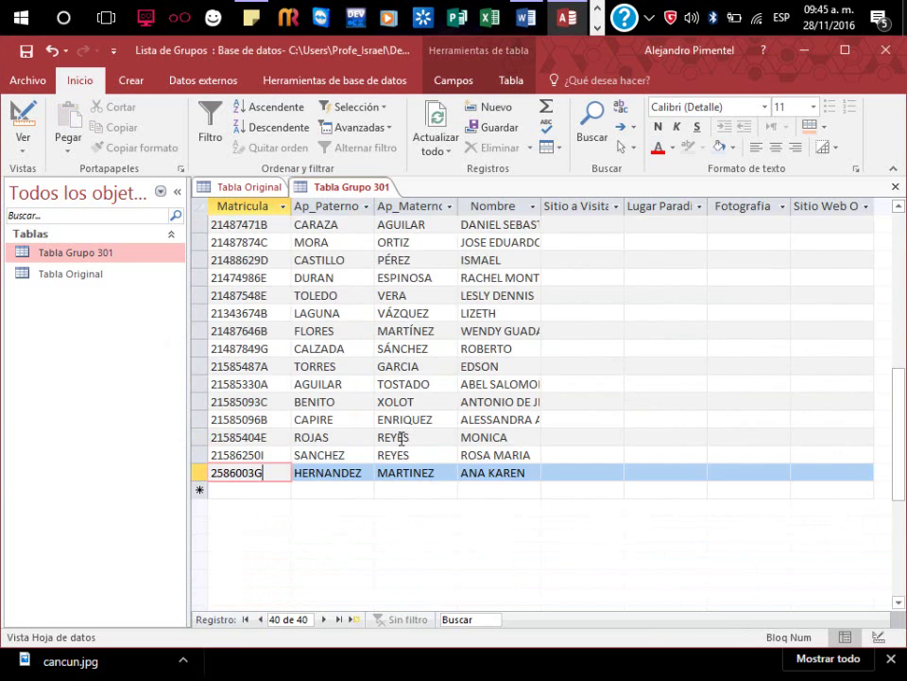
scroll(390, 436, "up", 8)
Open Tabla Original and scroll through its records to compare
double_click(71, 273)
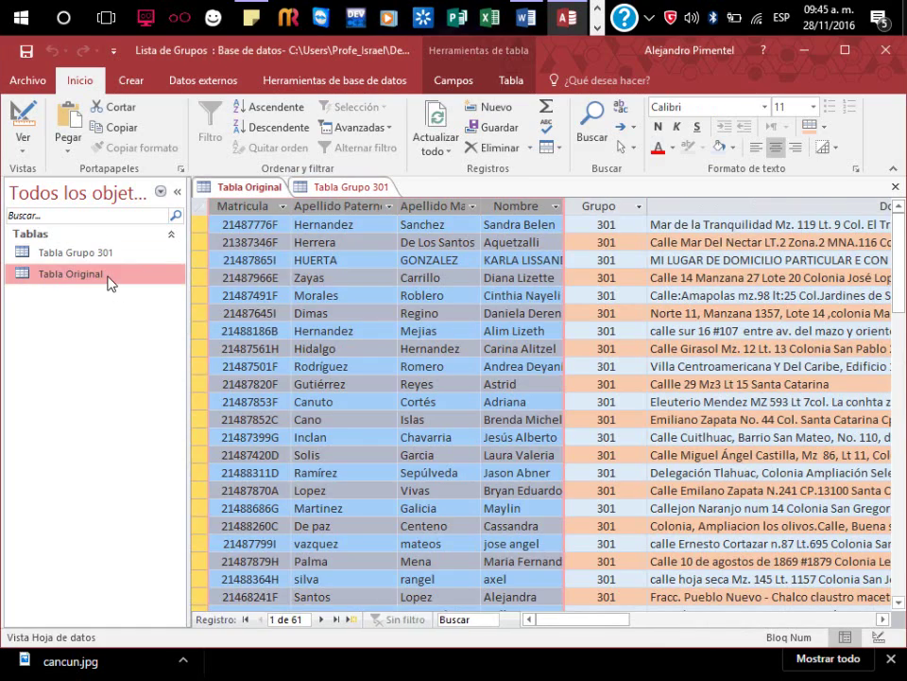
left_click(247, 260)
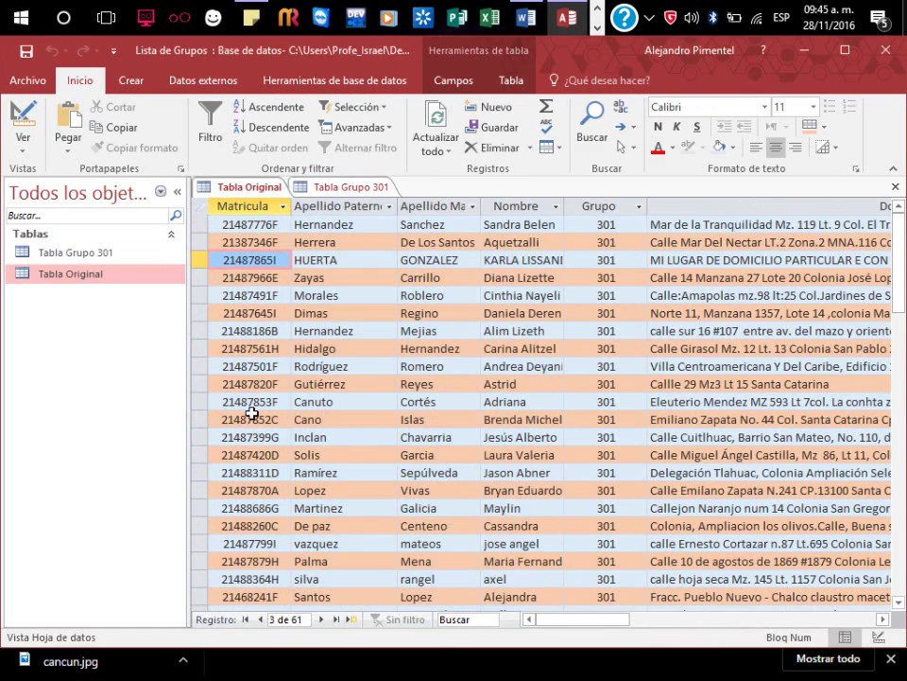
scroll(261, 416, "down", 4)
scroll(264, 419, "down", 7)
scroll(264, 418, "down", 2)
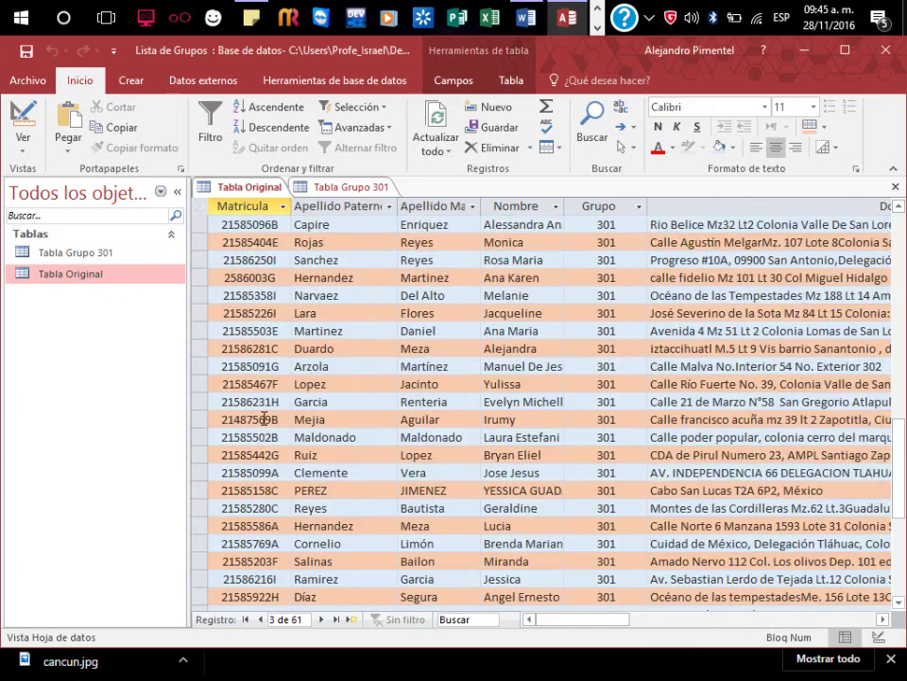
scroll(264, 419, "up", 8)
scroll(266, 419, "up", 5)
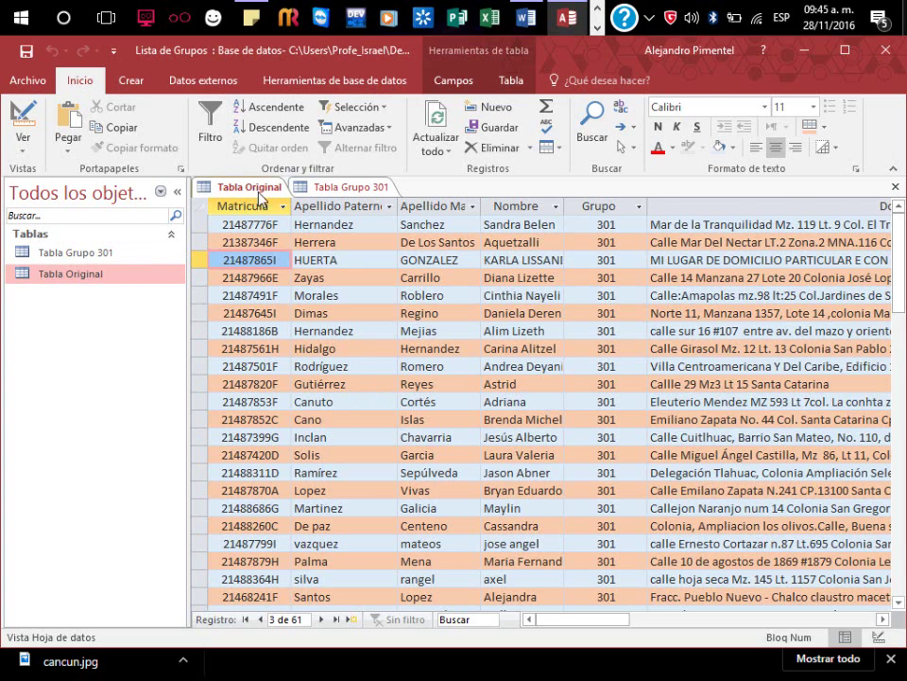
Return to Tabla Grupo 301 and select all 40 of its records
left_click(344, 187)
scroll(472, 284, "down", 2)
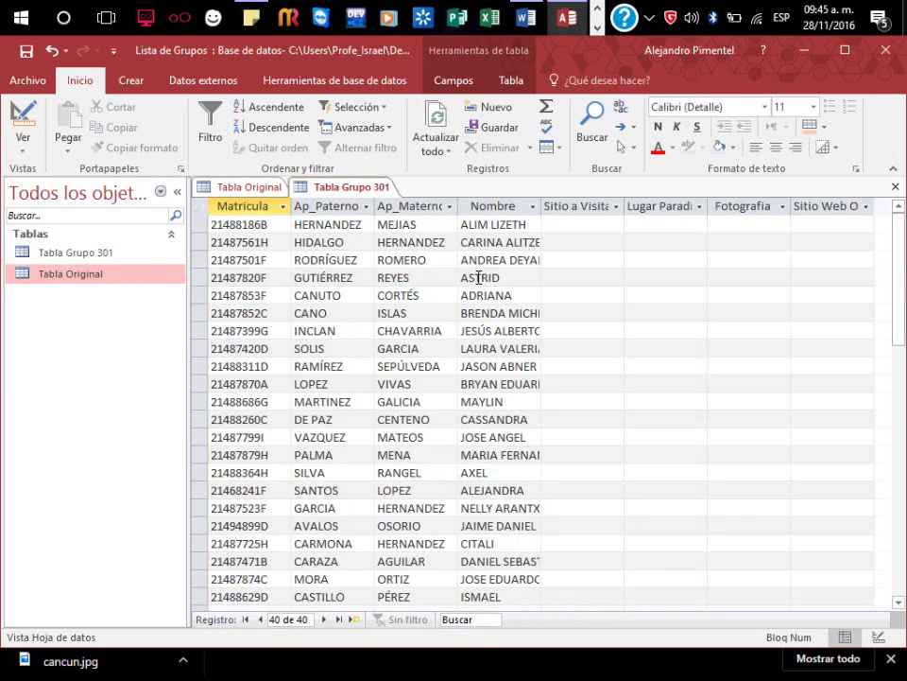
scroll(478, 283, "down", 10)
scroll(479, 284, "up", 6)
scroll(479, 284, "up", 7)
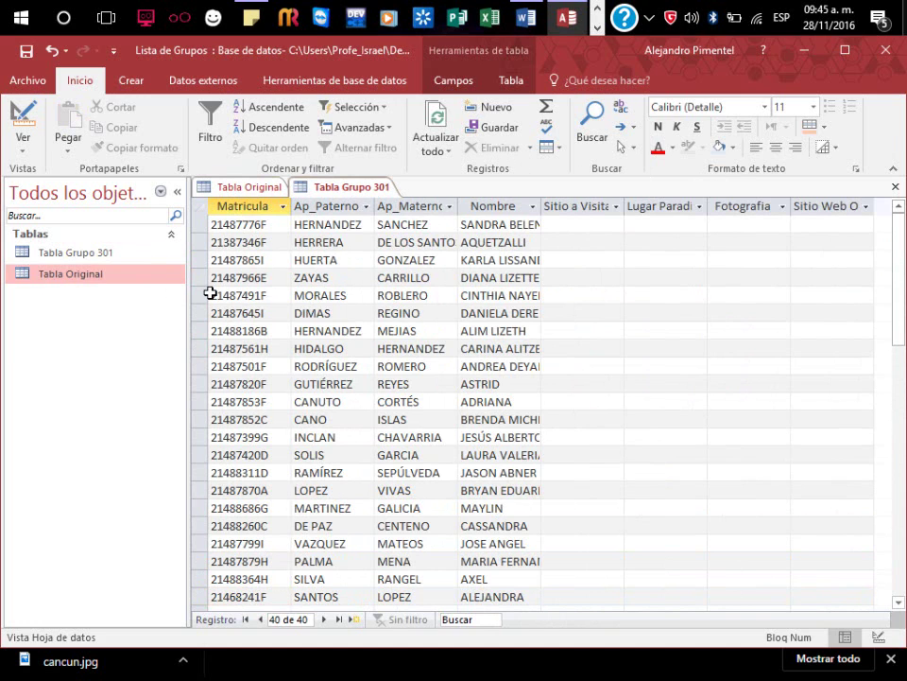
key("F6")
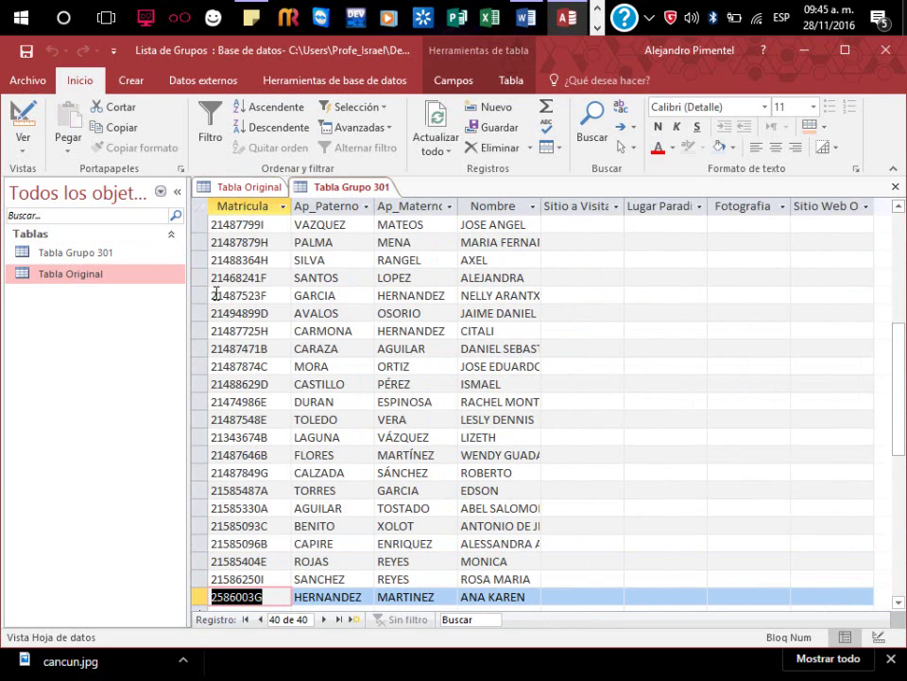
scroll(236, 294, "up", 6)
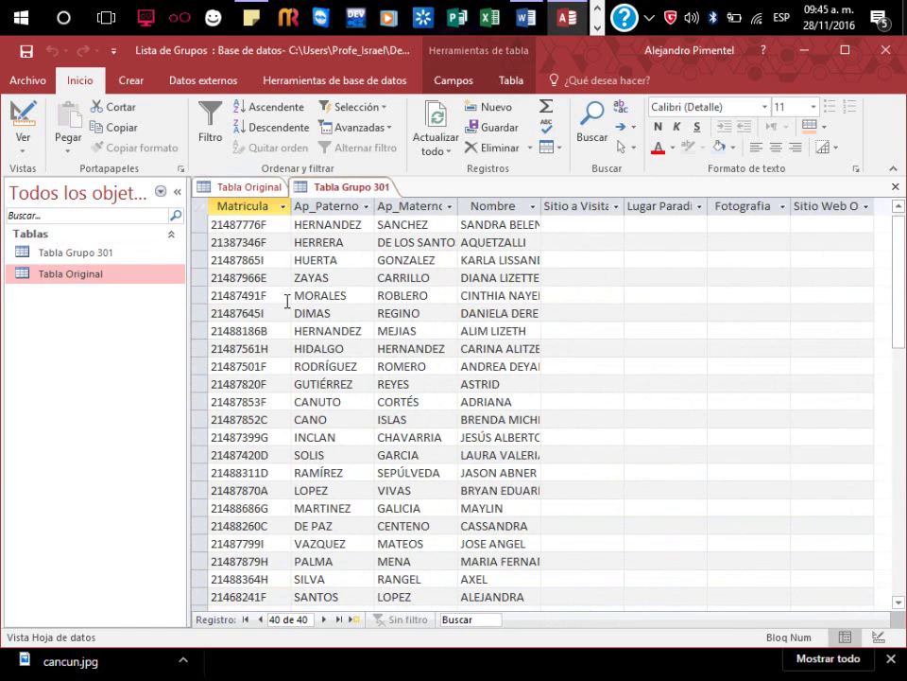
mouse_move(200, 224)
left_mouse_down()
mouse_move(322, 379)
mouse_move(286, 352)
left_mouse_up()
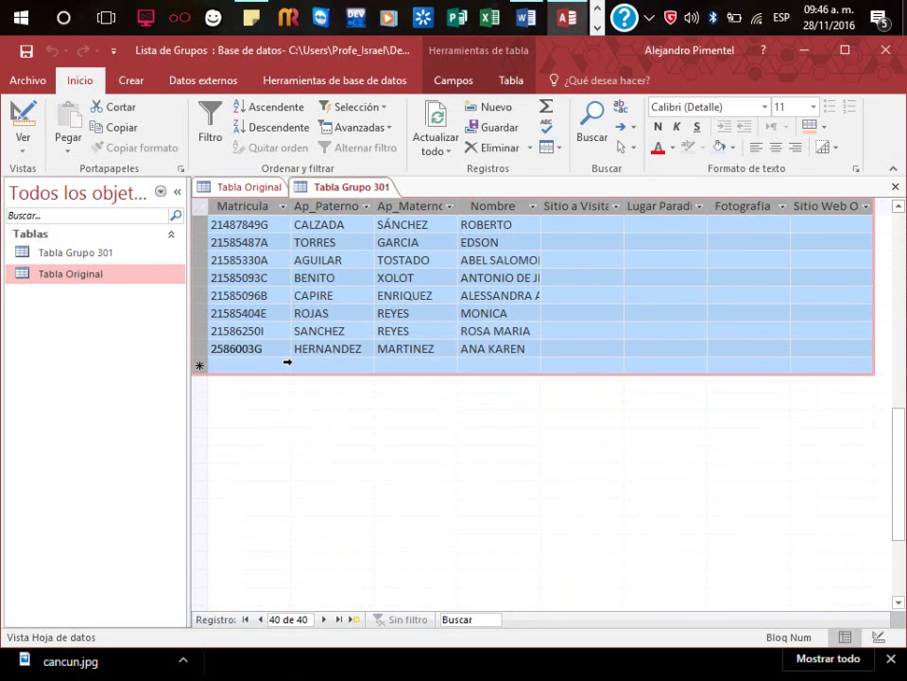
Delete all 40 records from Tabla Grupo 301, then reopen Tabla Original
left_click(284, 294)
right_click(283, 294)
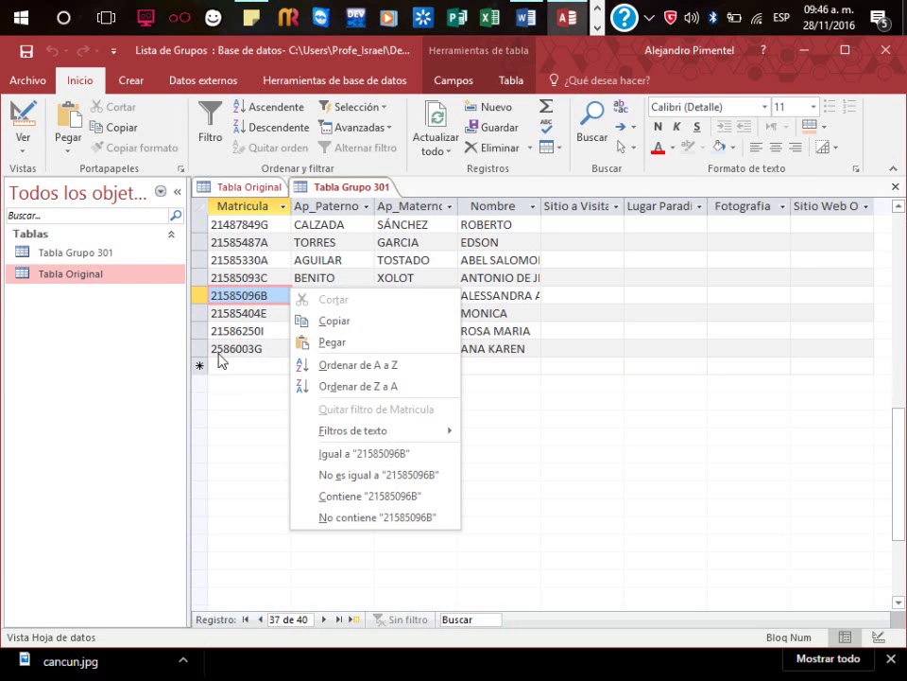
key("Escape")
left_click_drag(201, 348, 227, 156)
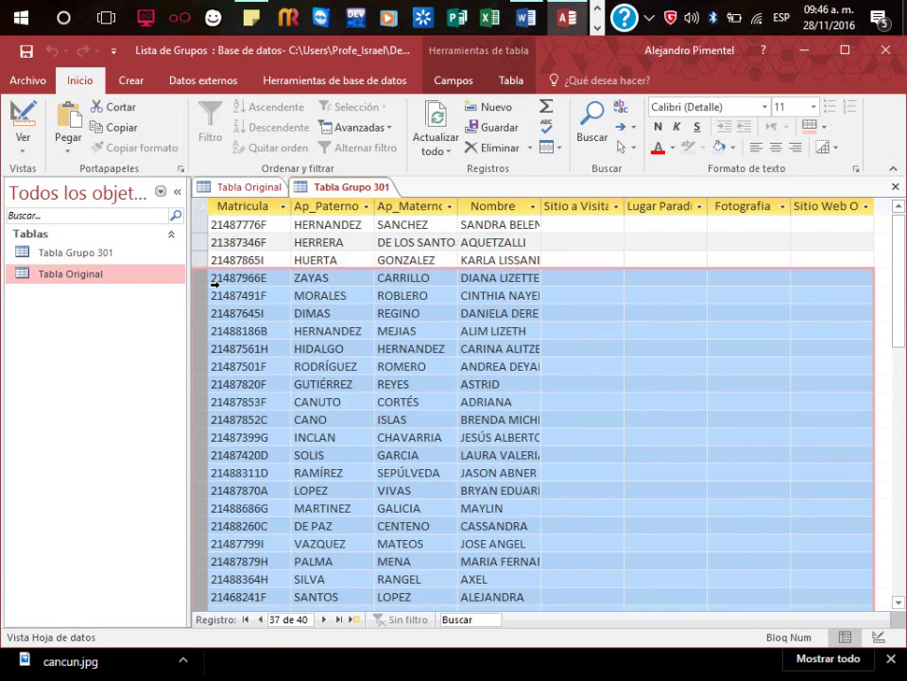
left_click_drag(227, 156, 243, 227)
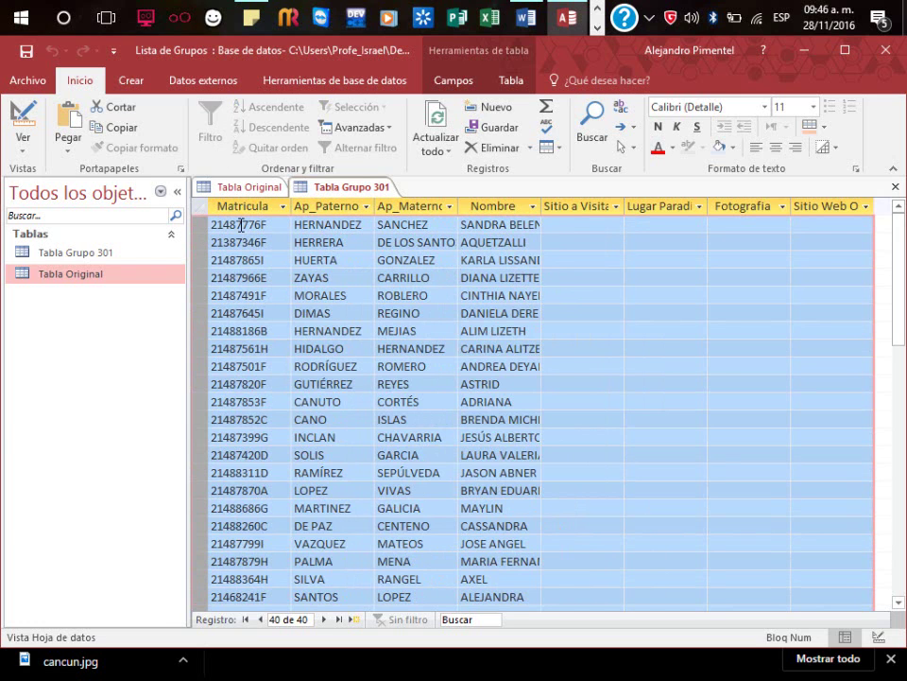
right_click(243, 226)
left_click(295, 263)
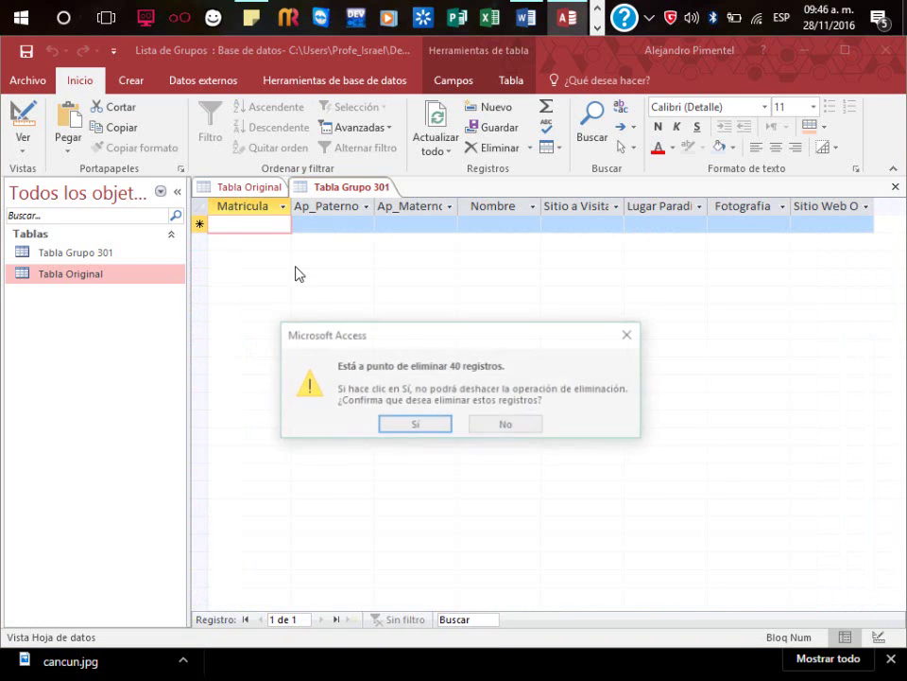
left_click(416, 424)
left_click(151, 254)
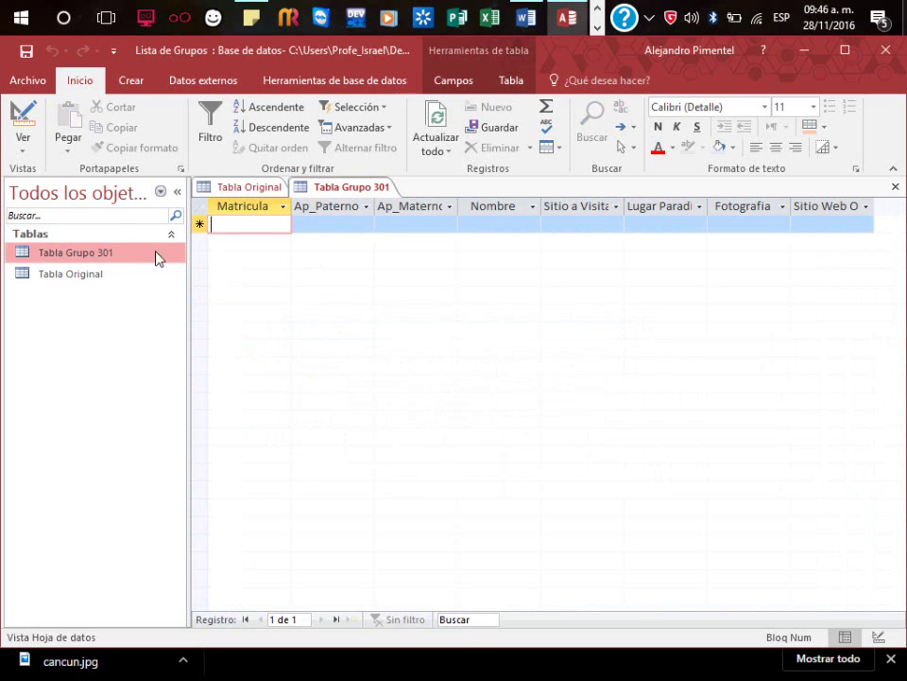
double_click(94, 275)
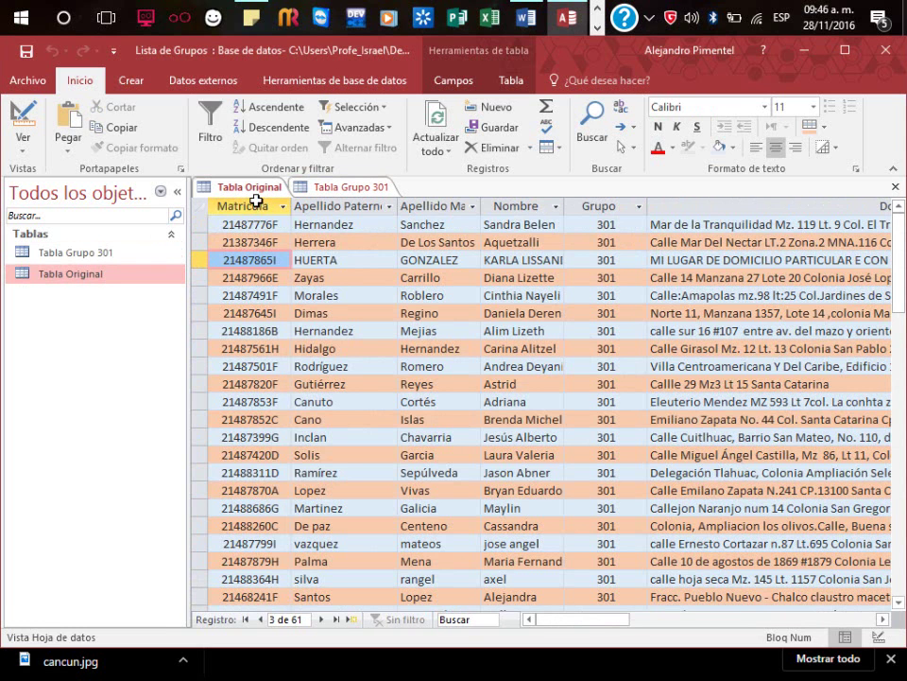
Paste Tabla Original's Matricula column into Tabla Grupo 301, dismissing the mask error and confirming 61 records
right_click(255, 209)
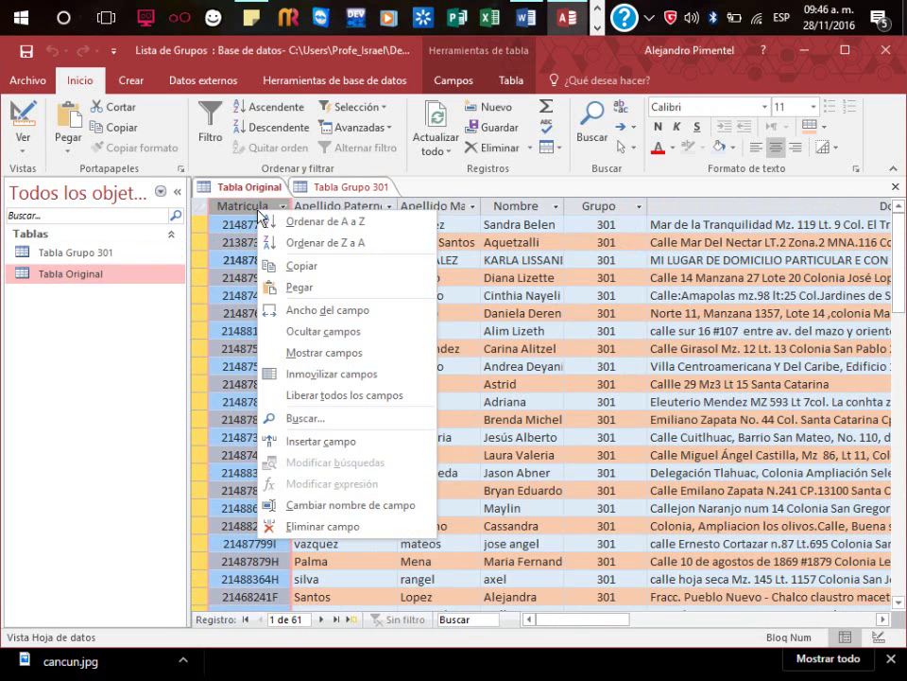
left_click(303, 267)
left_click(325, 186)
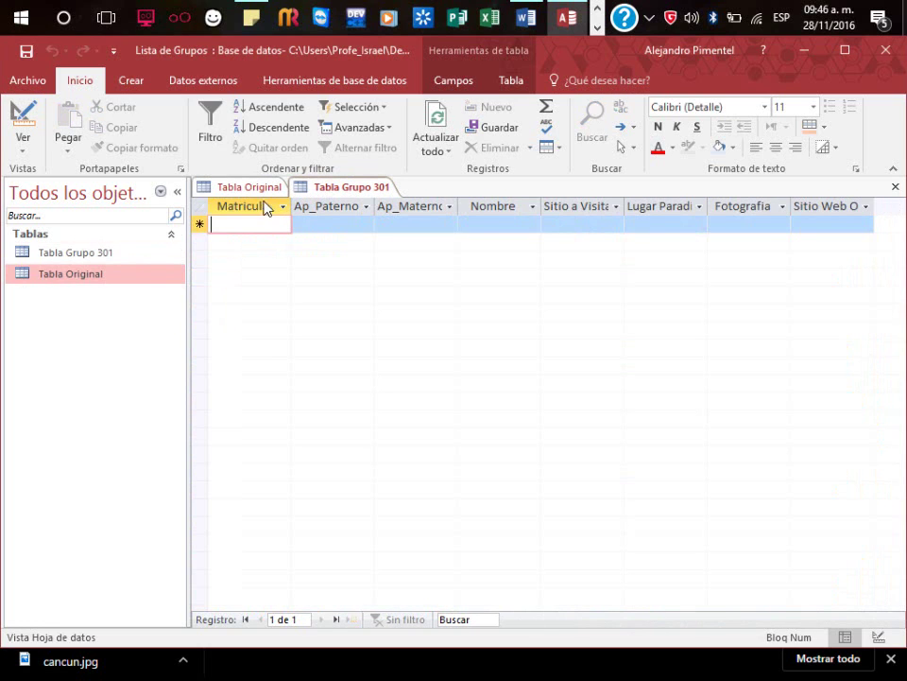
right_click(260, 210)
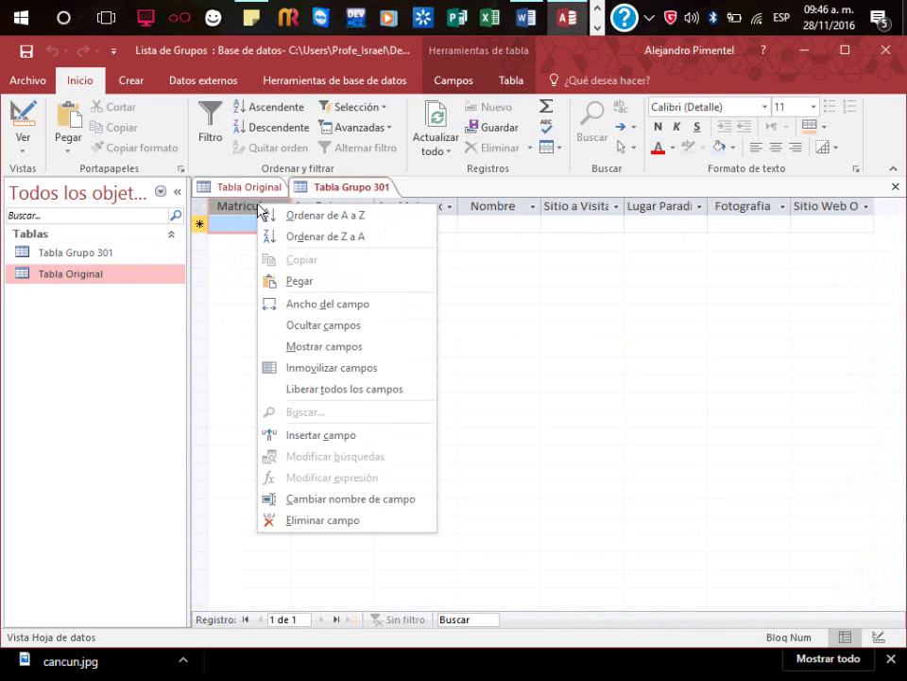
left_click(302, 279)
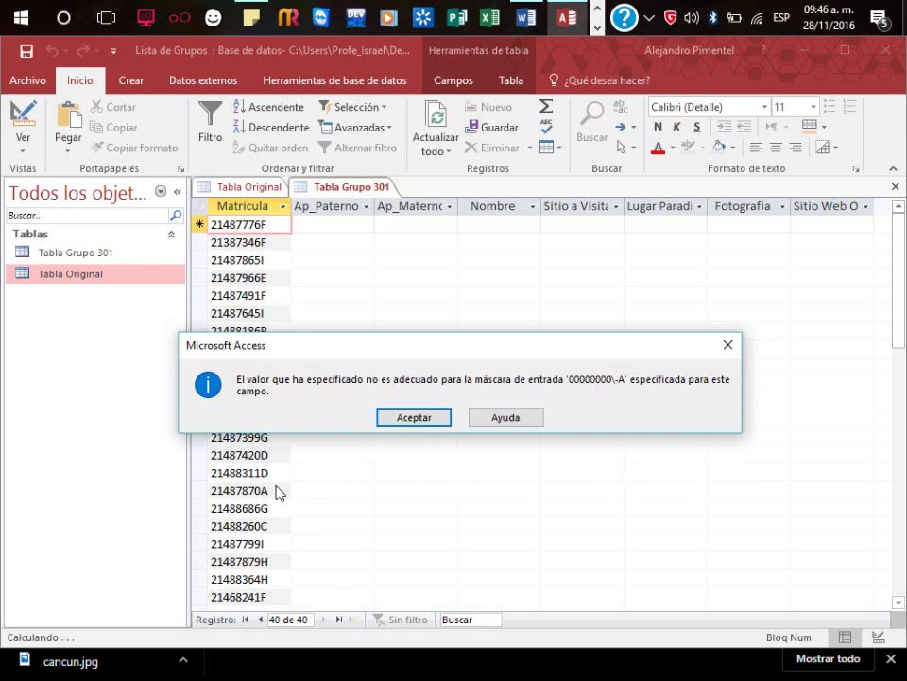
key("Return")
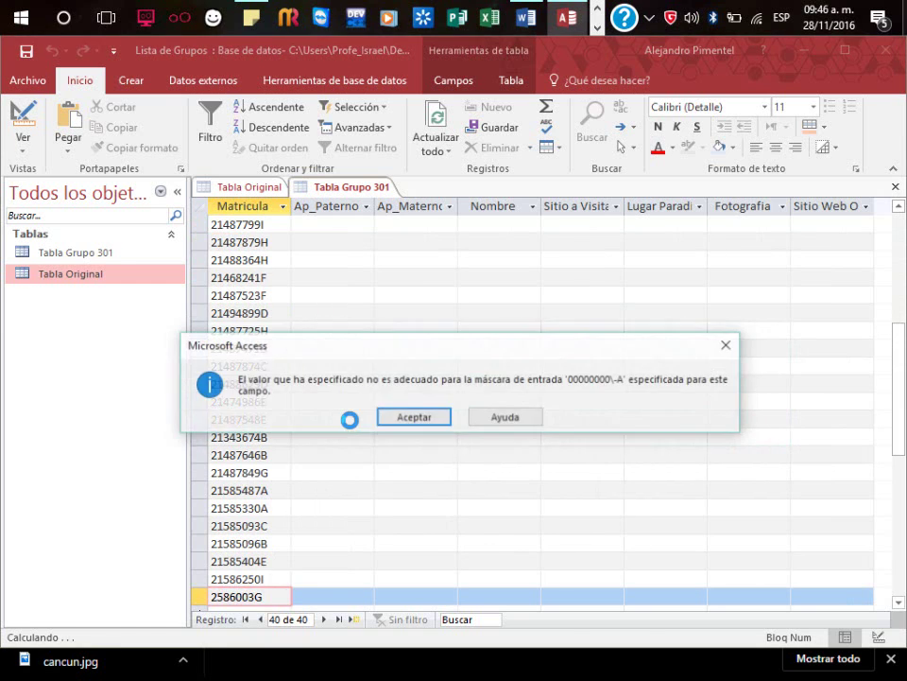
left_click(413, 417)
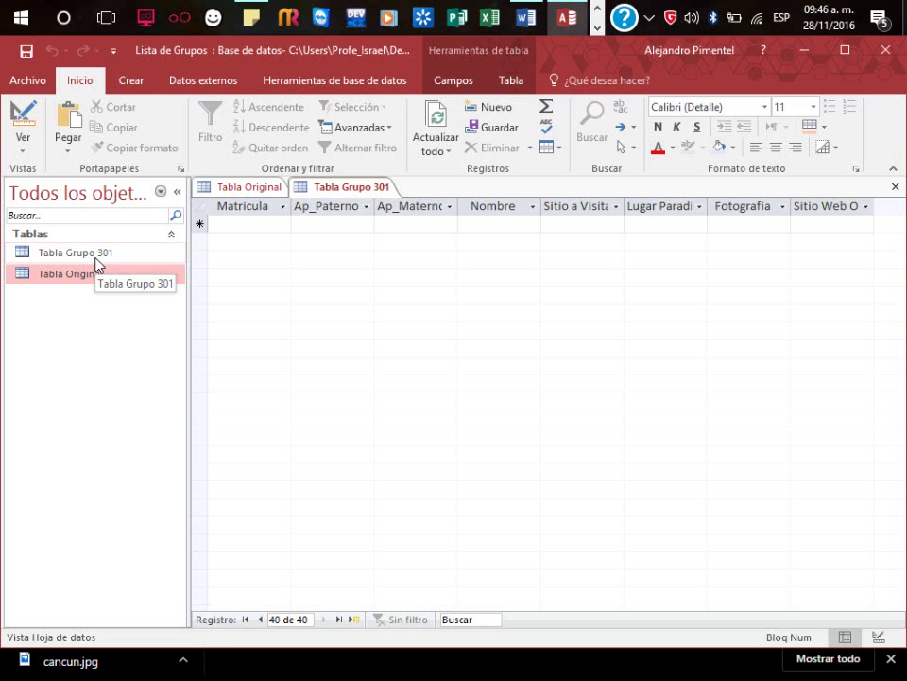
left_click(238, 188)
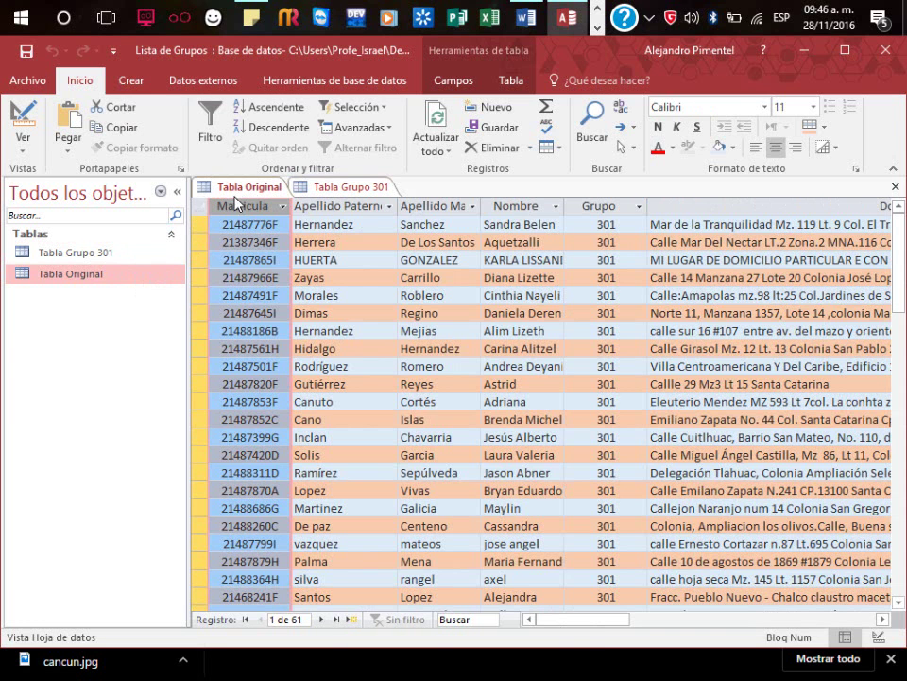
left_click(341, 293)
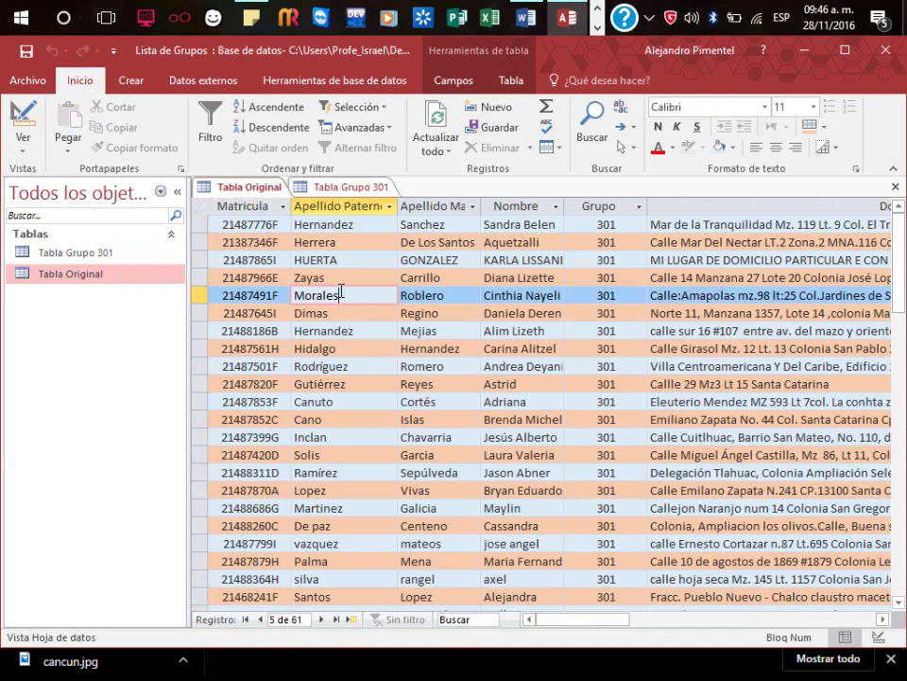
key("alt+Tab")
key("alt+Tab")
key("alt+Tab")
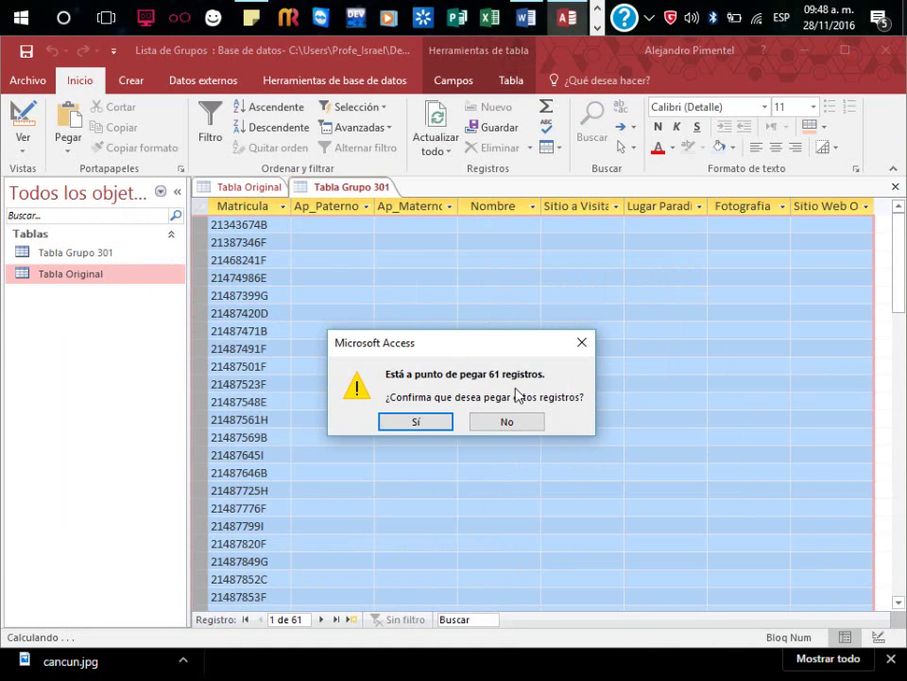
left_click(436, 426)
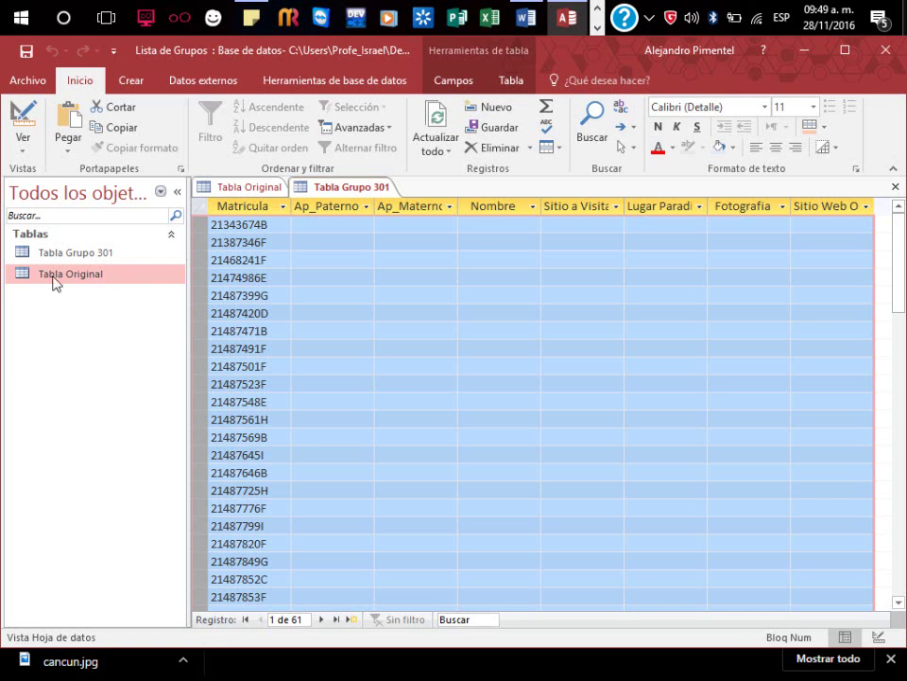
Copy Apellido Paterno through Nombre from Tabla Original into Ap_Paterno–Nombre of Tabla Grupo 301
left_click(254, 189)
left_click(420, 260)
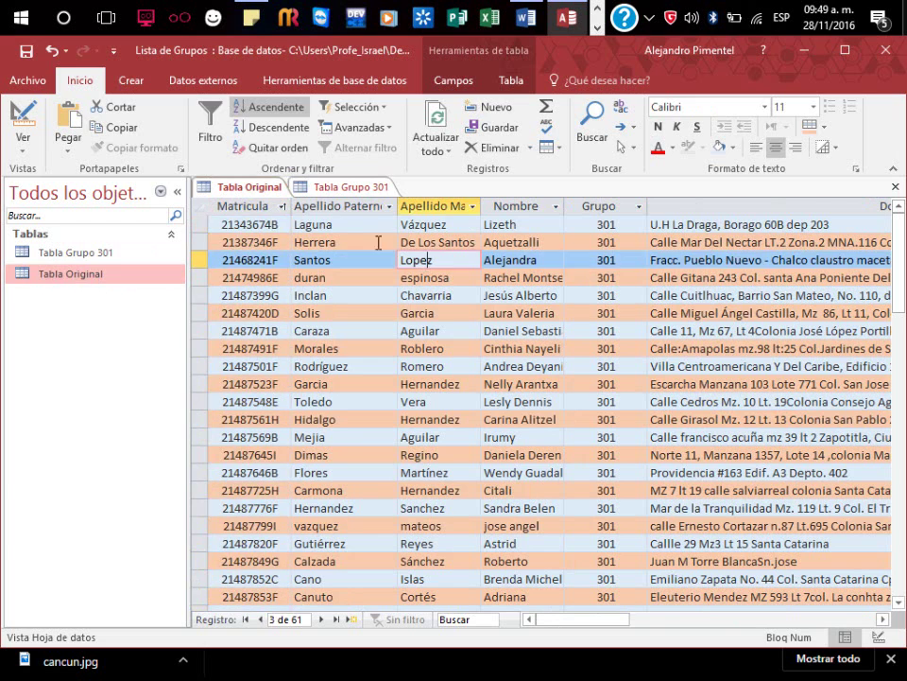
left_click_drag(356, 206, 522, 210)
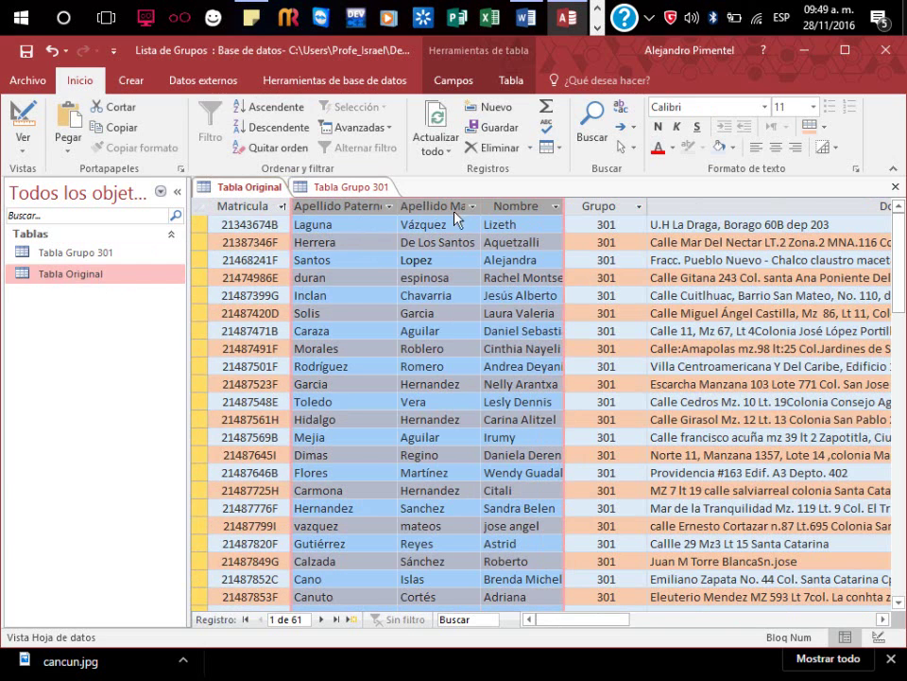
right_click(353, 210)
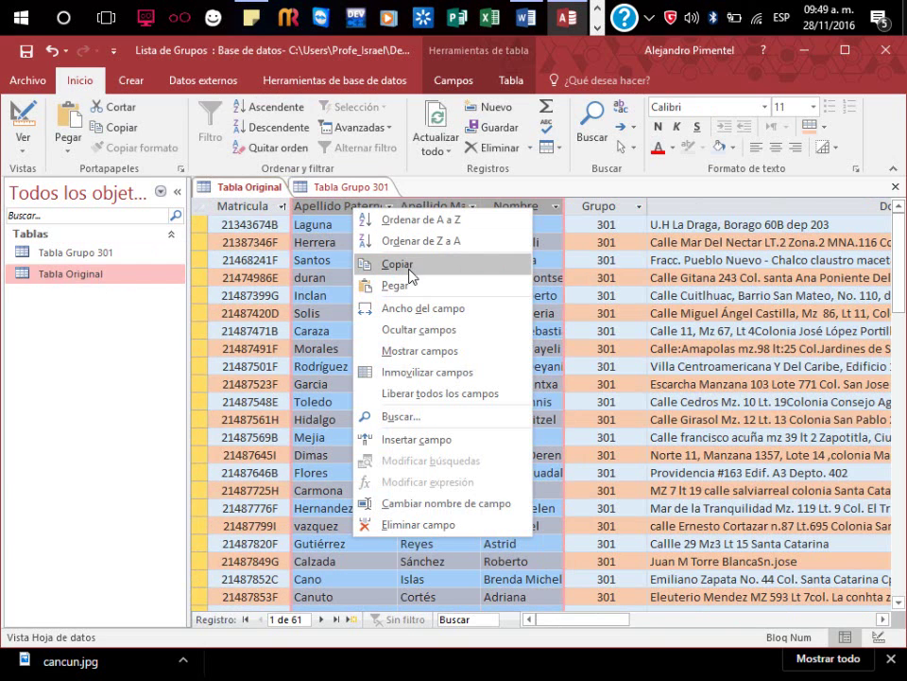
left_click(360, 260)
left_click(326, 187)
left_click(327, 206)
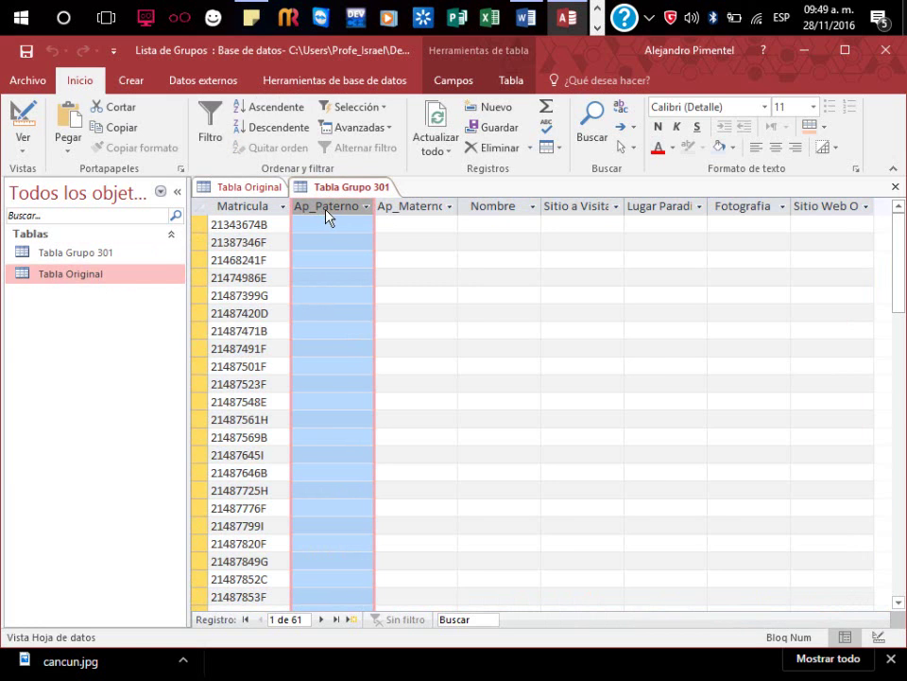
key("shift+Right")
key("shift+Right")
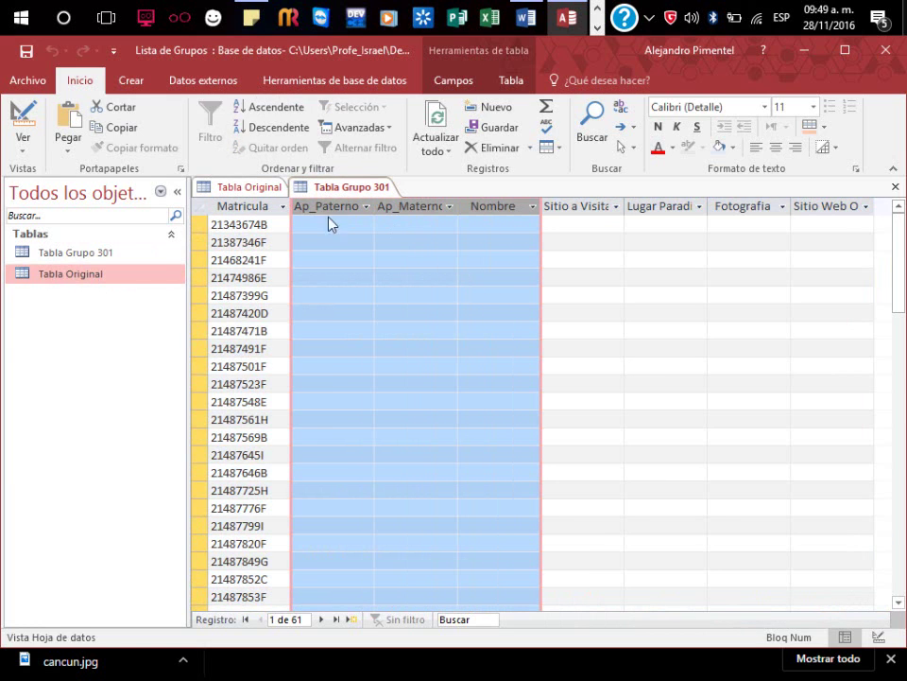
right_click(338, 210)
left_click(373, 283)
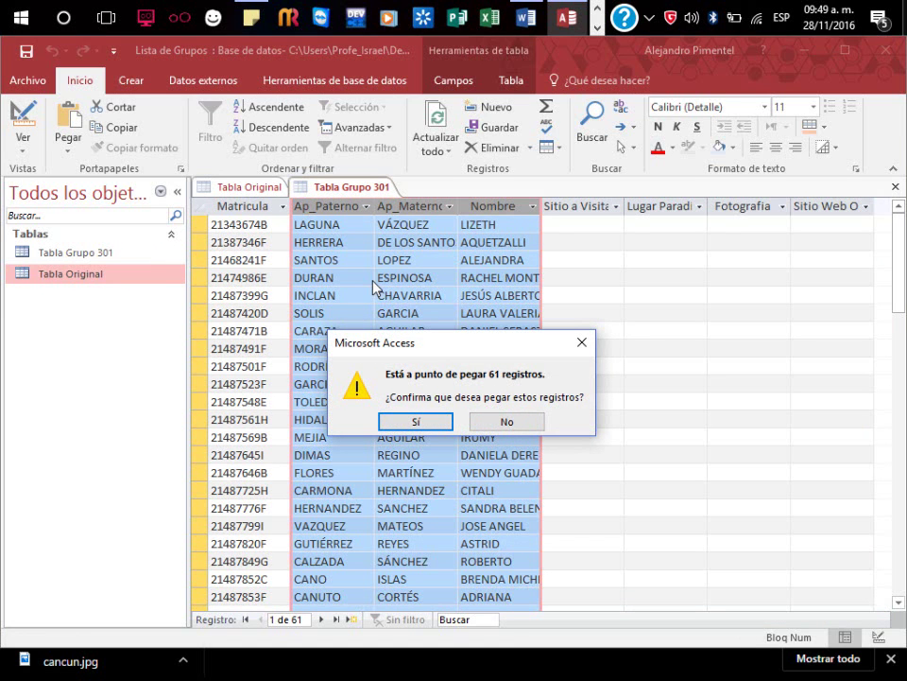
left_click(440, 419)
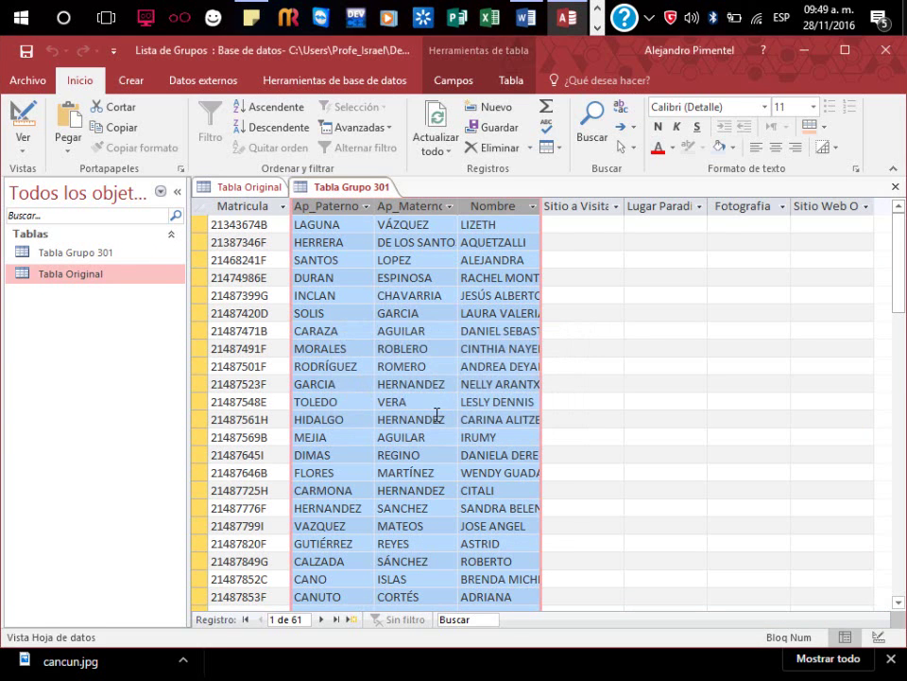
Autofit the name and Matricula columns and widen the Sitio a Visitar column
double_click(375, 206)
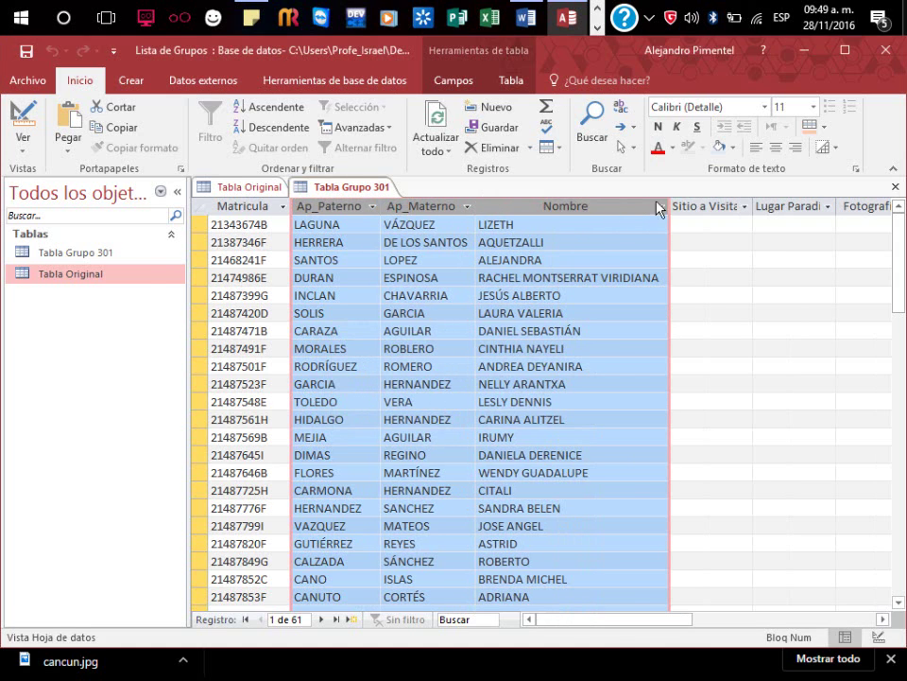
double_click(291, 205)
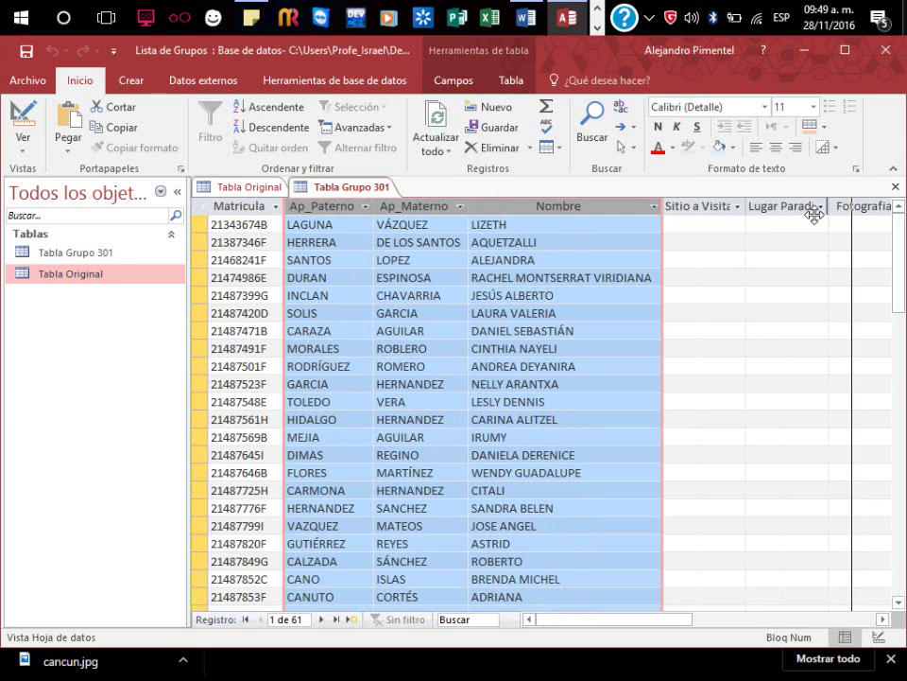
left_click_drag(746, 206, 850, 206)
left_click(749, 216)
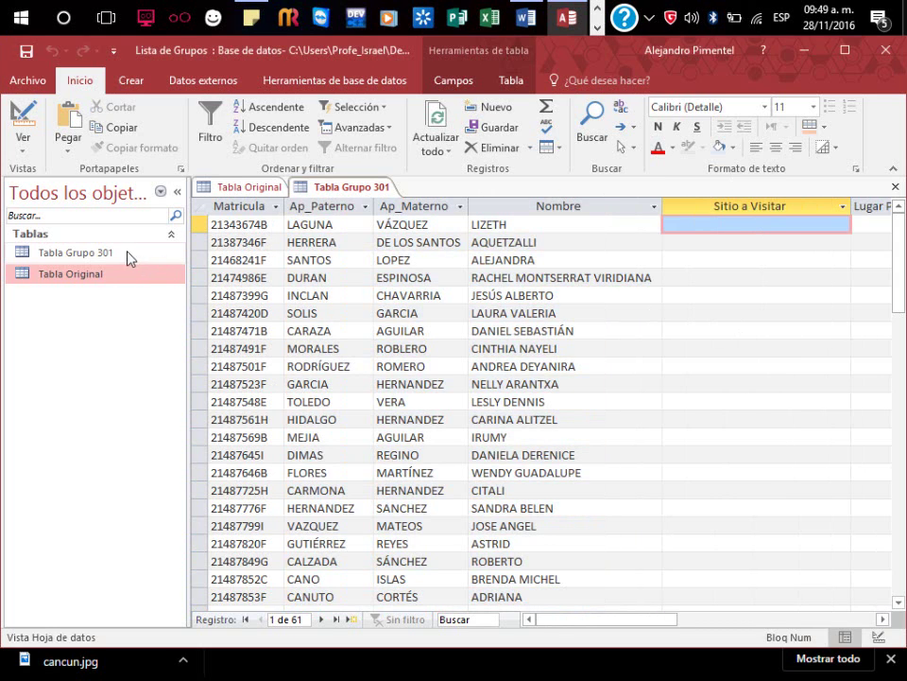
Browse the states list in the first Sitio a Visitar cell without choosing one, then return to Tabla Original
left_click(710, 228)
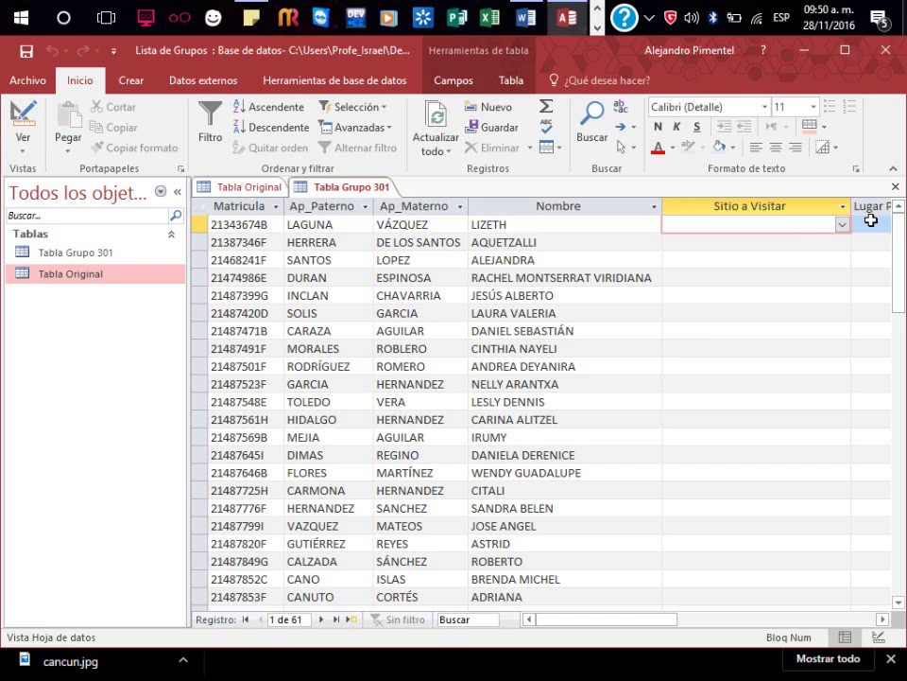
left_click(842, 225)
left_click_drag(841, 269, 850, 419)
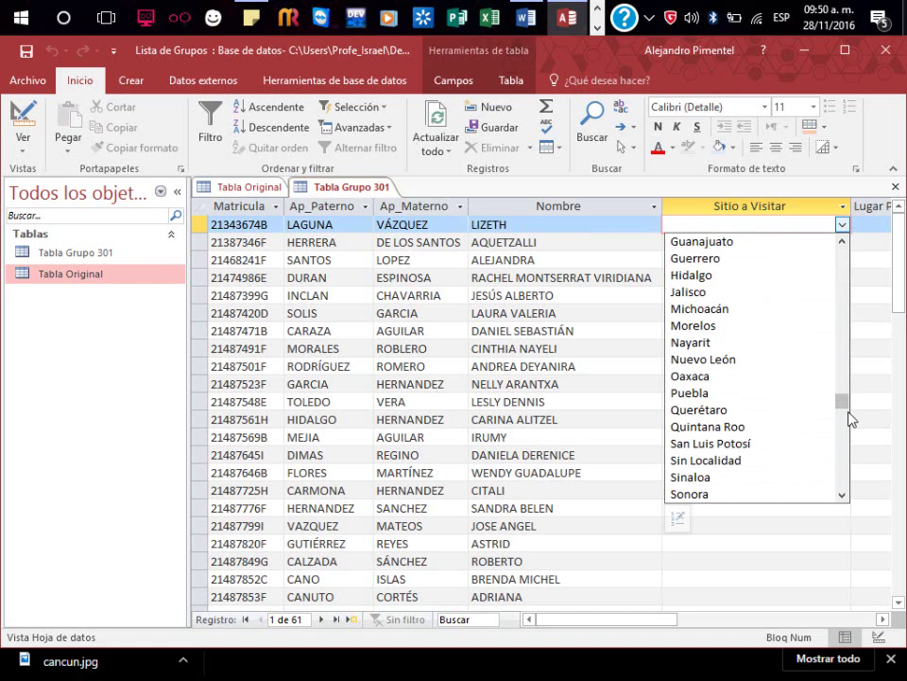
scroll(733, 388, "down", 2)
scroll(696, 413, "up", 5)
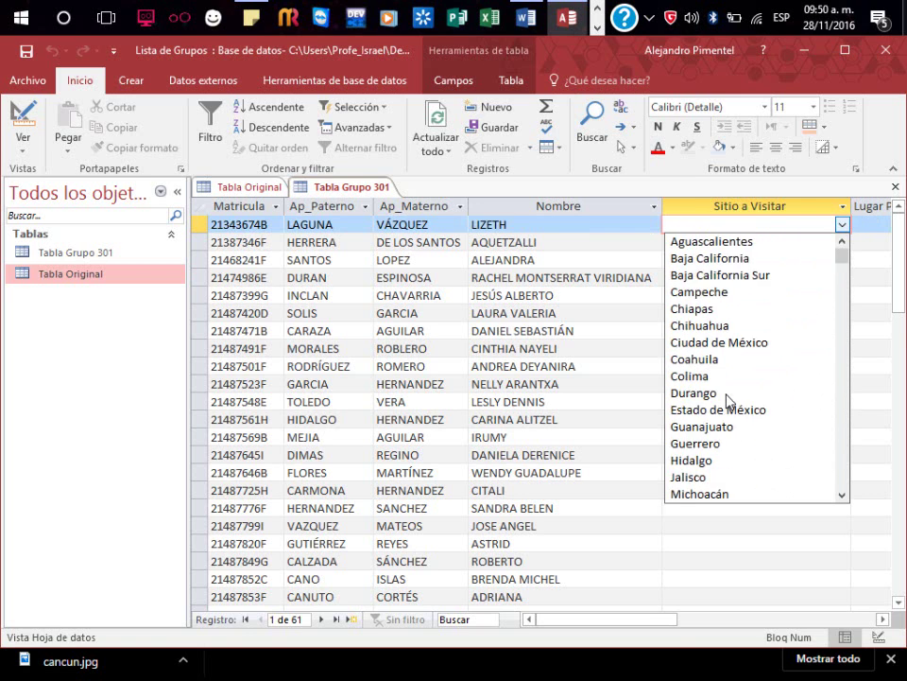
scroll(729, 401, "down", 3)
scroll(727, 395, "down", 1)
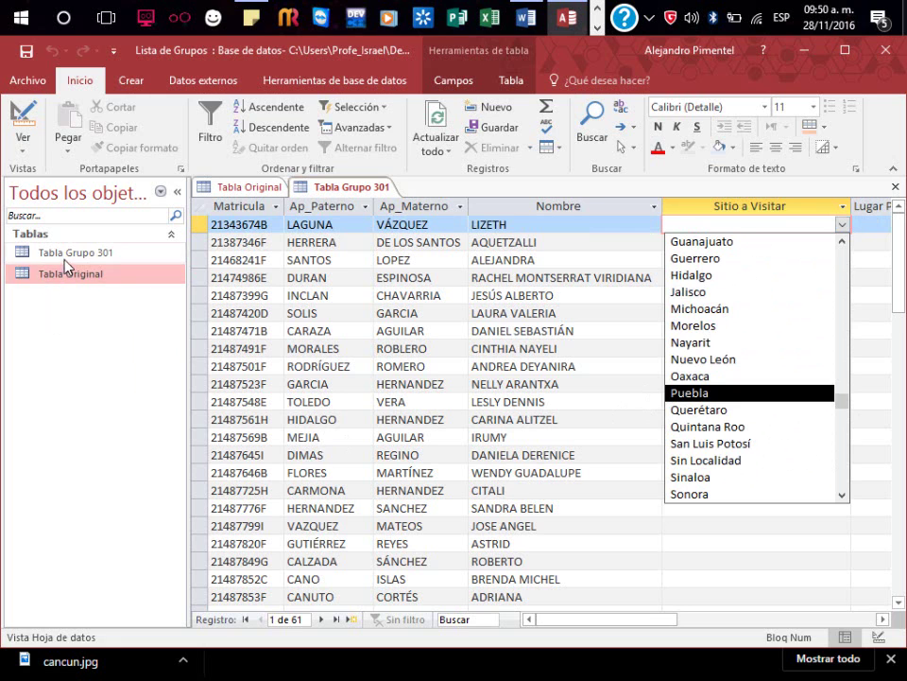
left_click(249, 187)
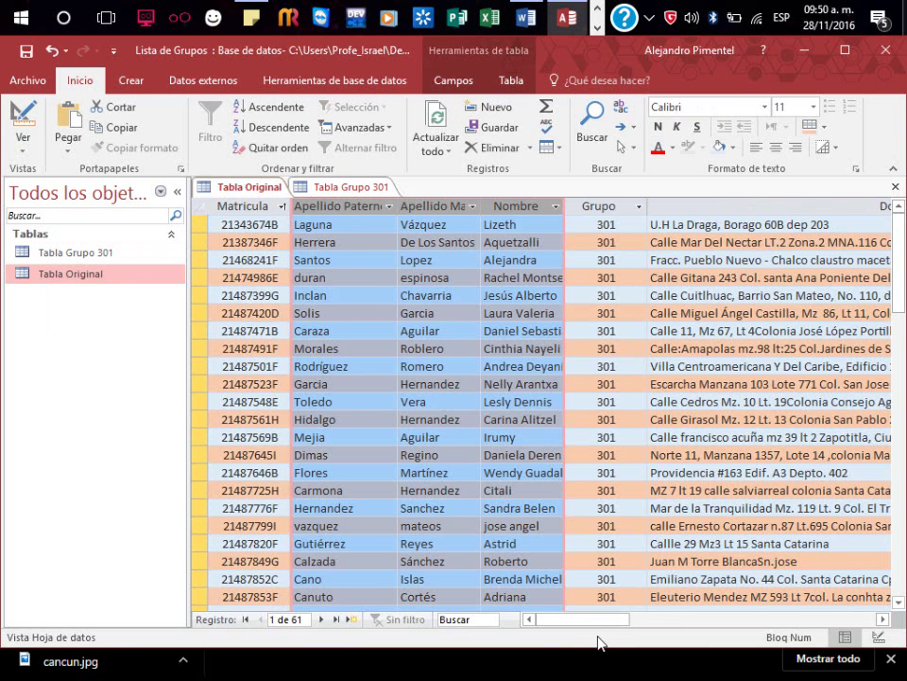
Copy Tabla Original's Estado column into Sitio a Visitar in Tabla Grupo 301, confirming all 61 records
left_click(702, 619)
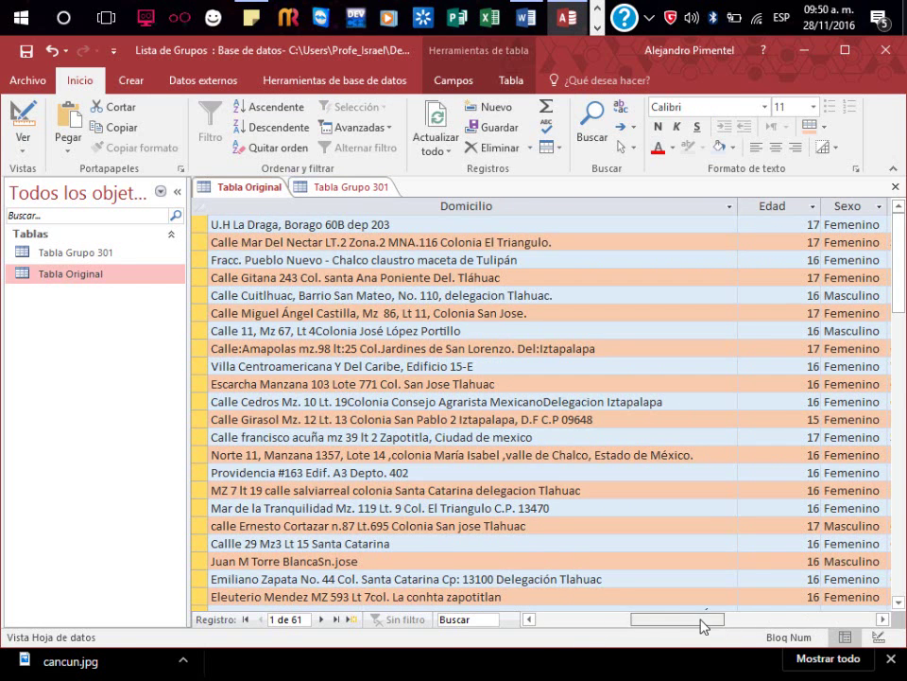
left_click_drag(702, 621, 769, 604)
left_click(244, 204)
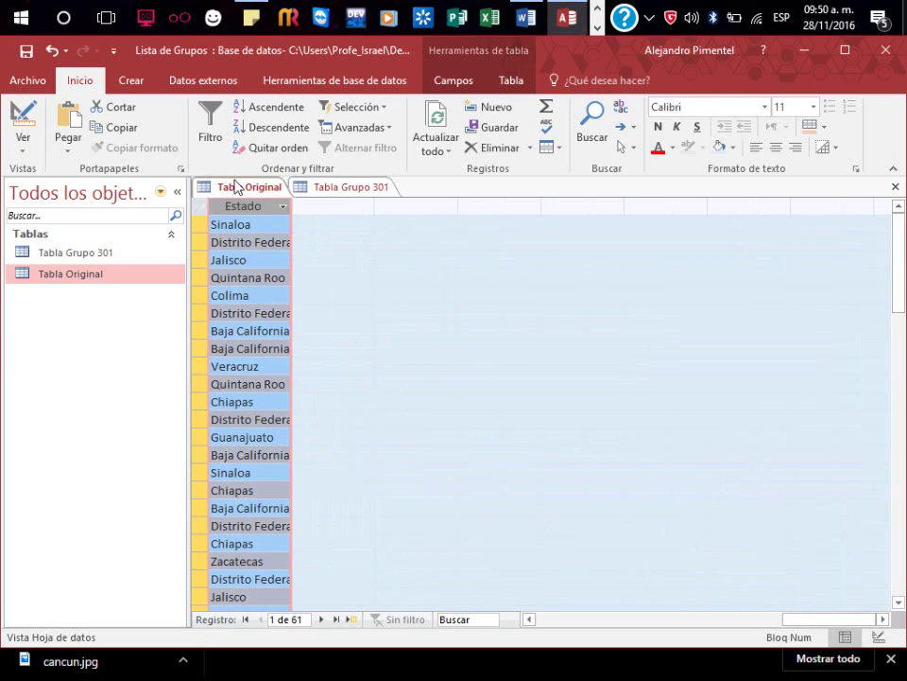
left_click(360, 188)
left_click(710, 208)
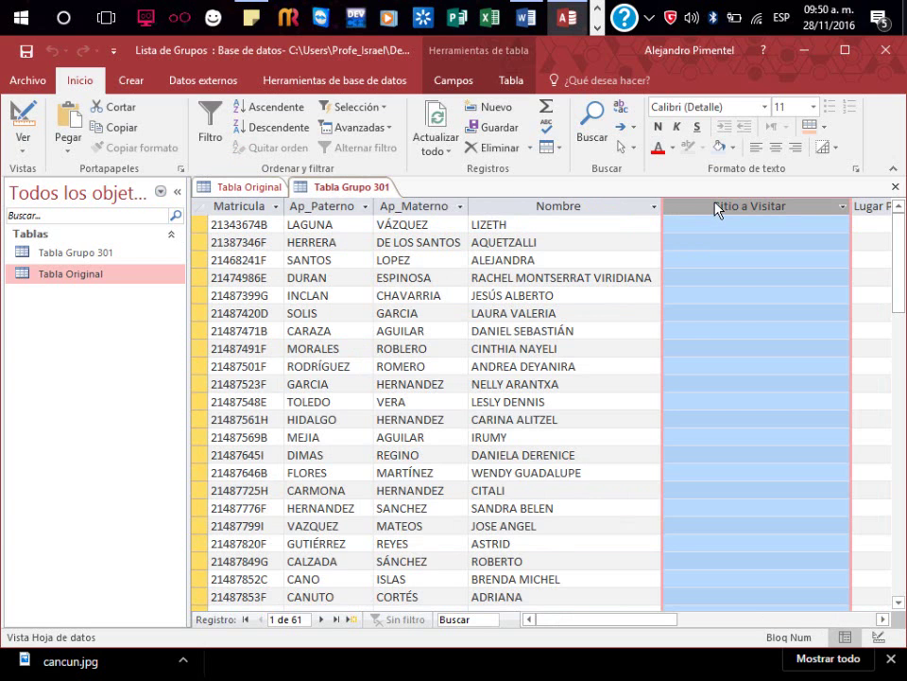
right_click(717, 209)
left_click(763, 281)
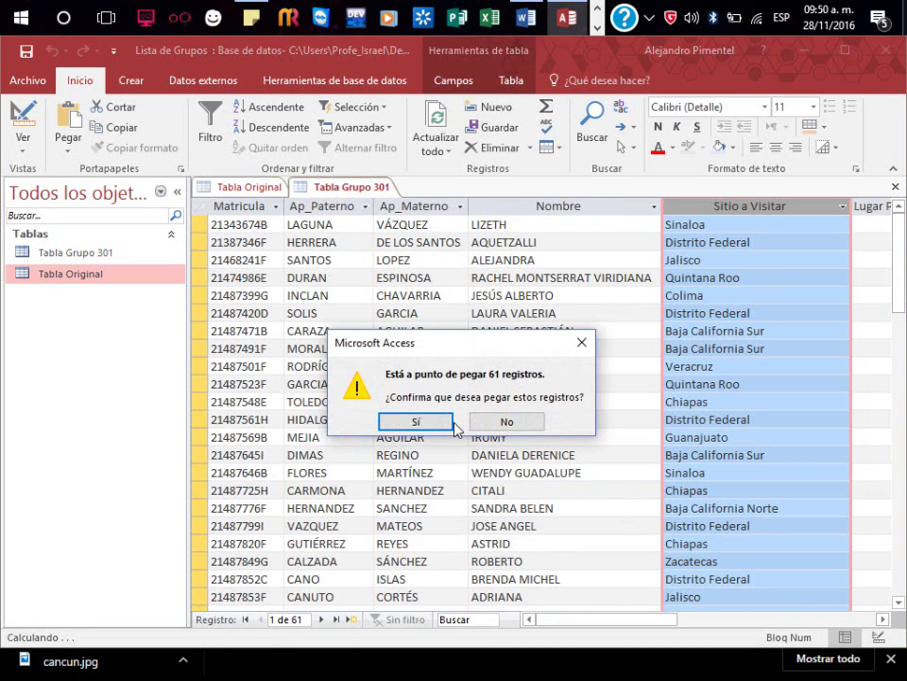
left_click(435, 425)
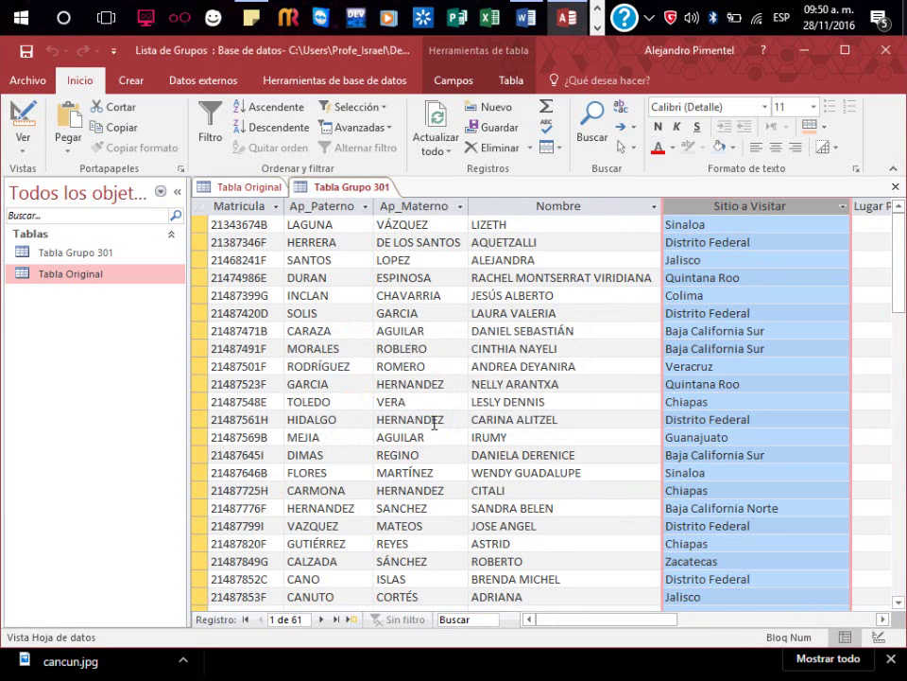
Check the state lists of the Quintana Roo and Veracruz cells, leaving both values unchanged
left_click(797, 279)
left_click(842, 278)
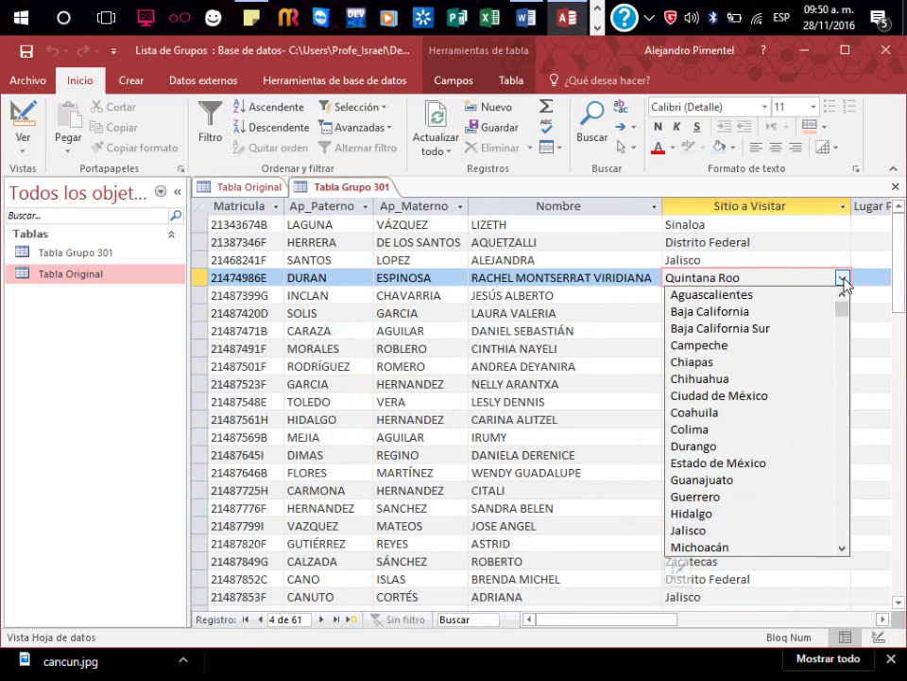
left_click(844, 282)
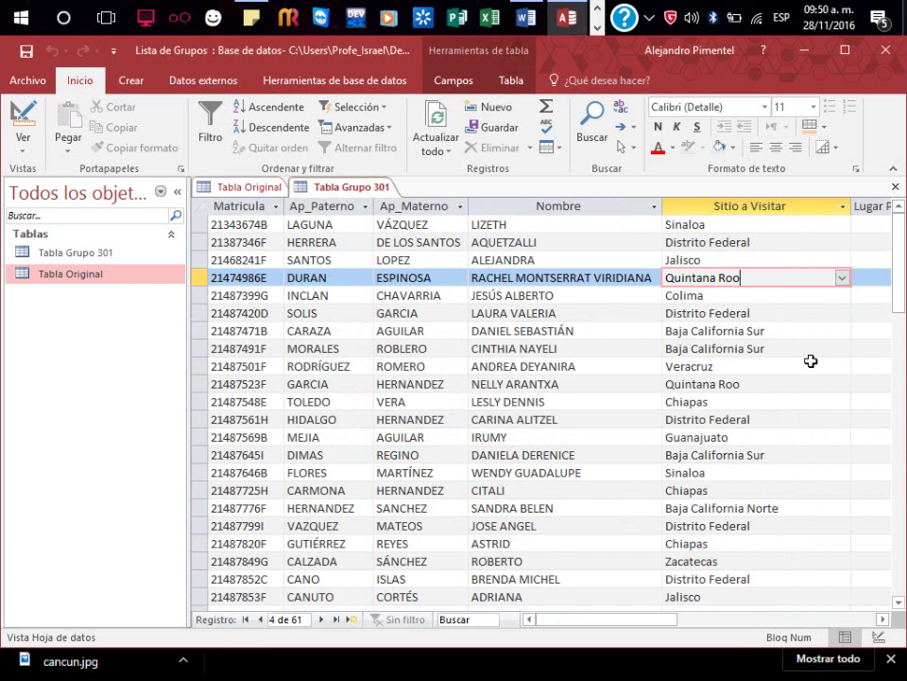
left_click(810, 365)
left_click(845, 371)
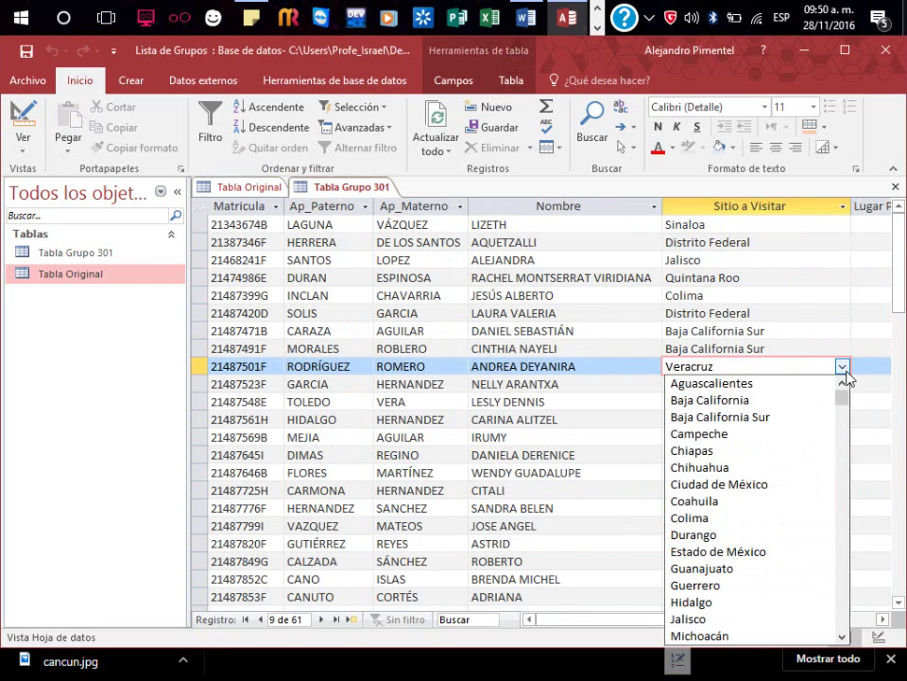
left_click(828, 338)
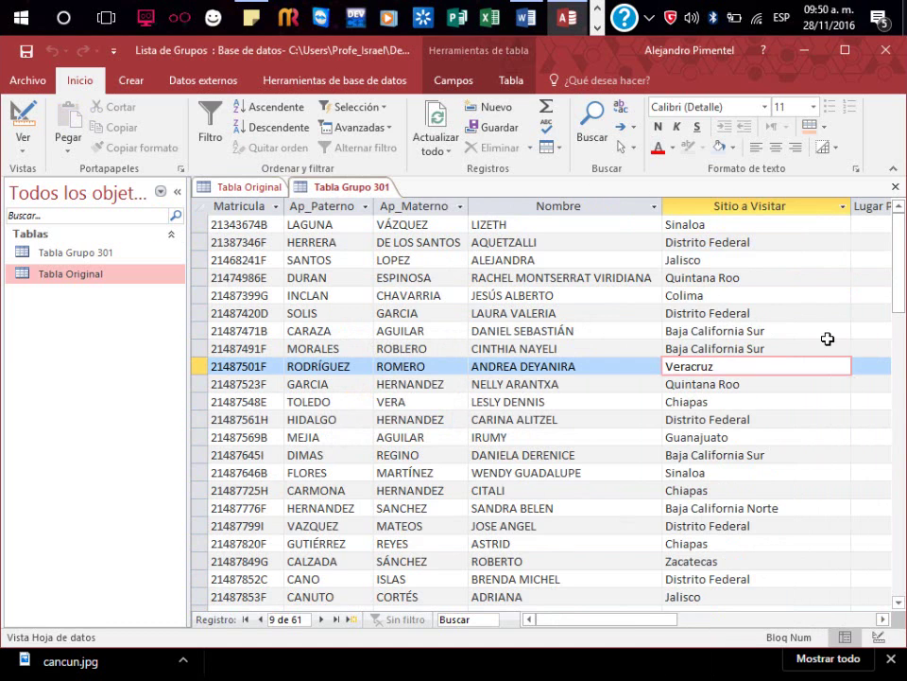
left_click_drag(647, 619, 752, 620)
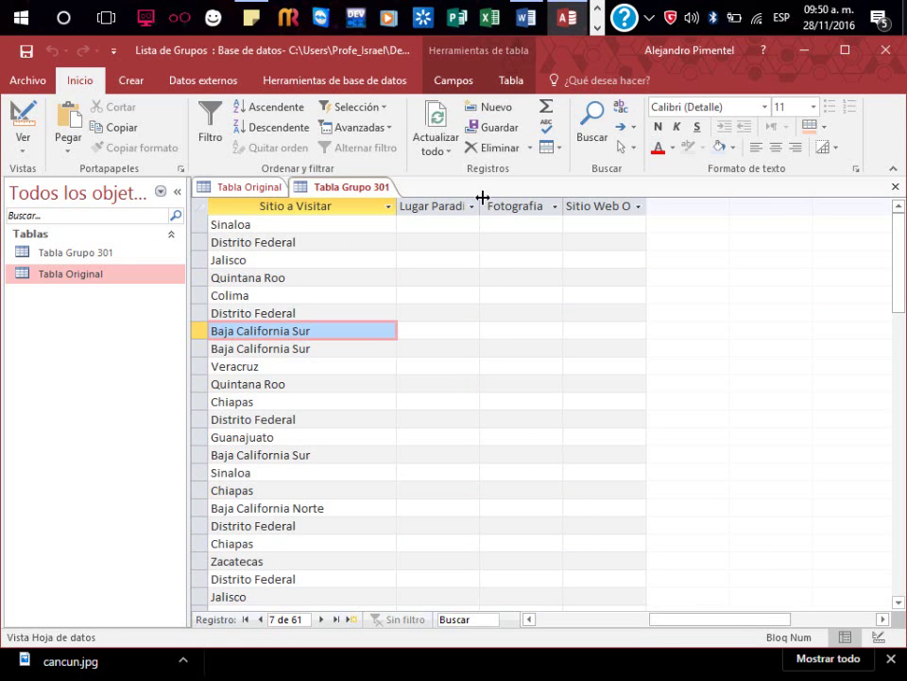
Copy Tabla Original's Lugar que Visitaste column into Lugar Paradisiaco, confirming the 61 records
left_click_drag(586, 208, 596, 208)
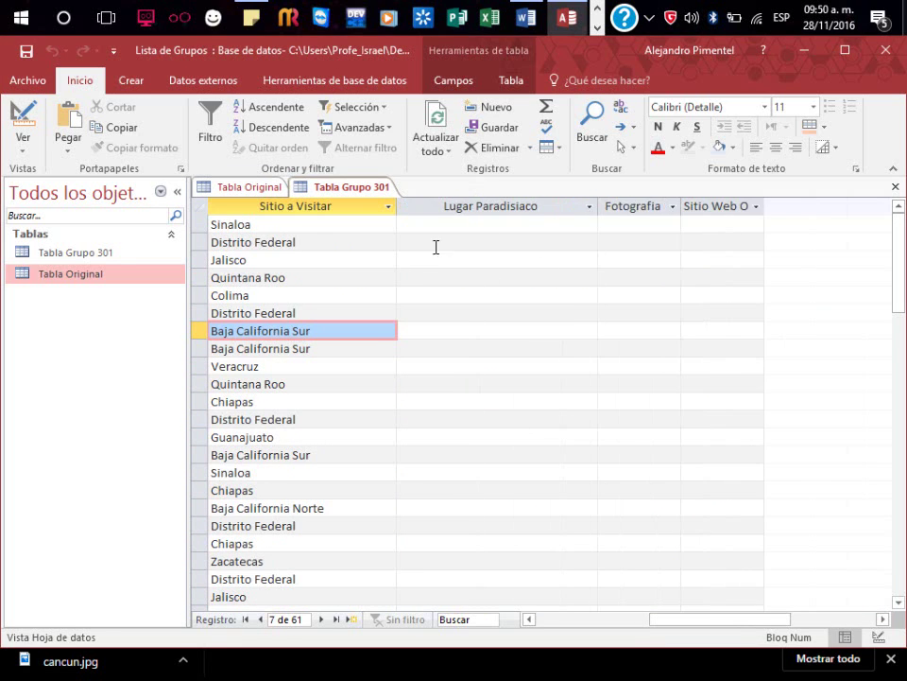
left_click(228, 186)
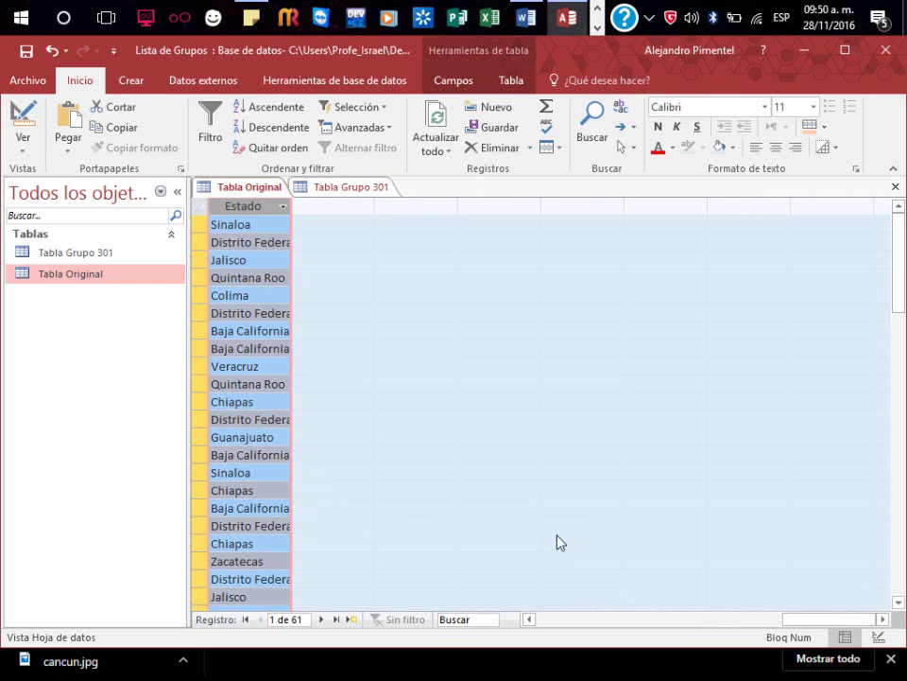
left_click(532, 620)
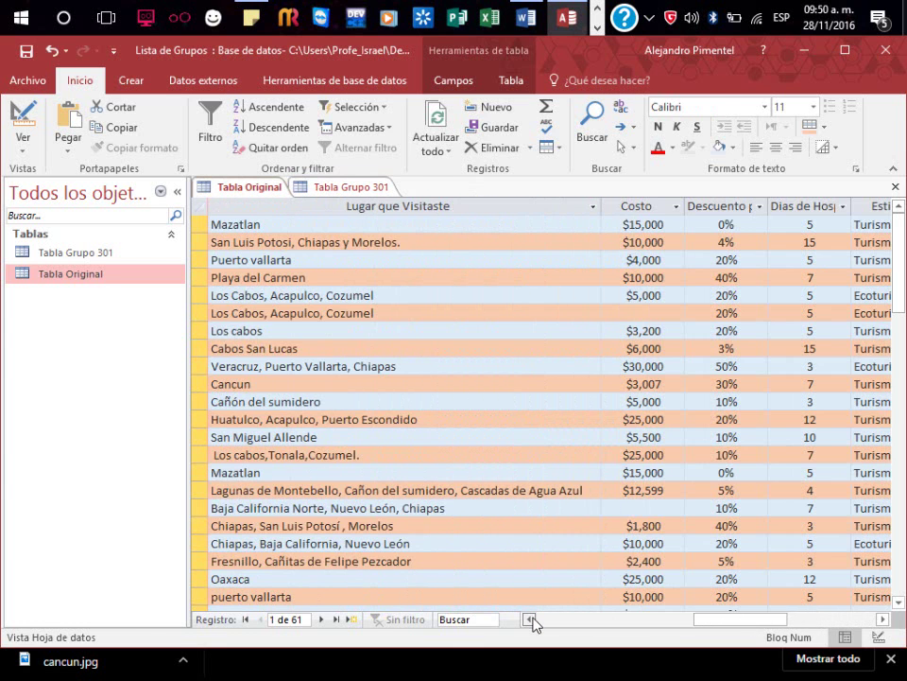
left_click(360, 203)
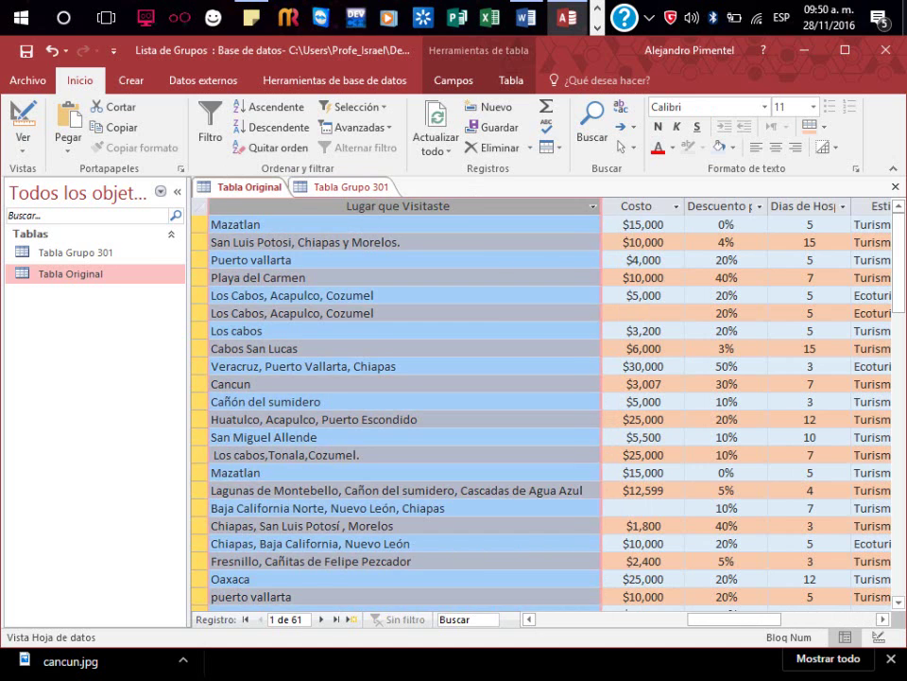
left_click(350, 186)
left_click(509, 206)
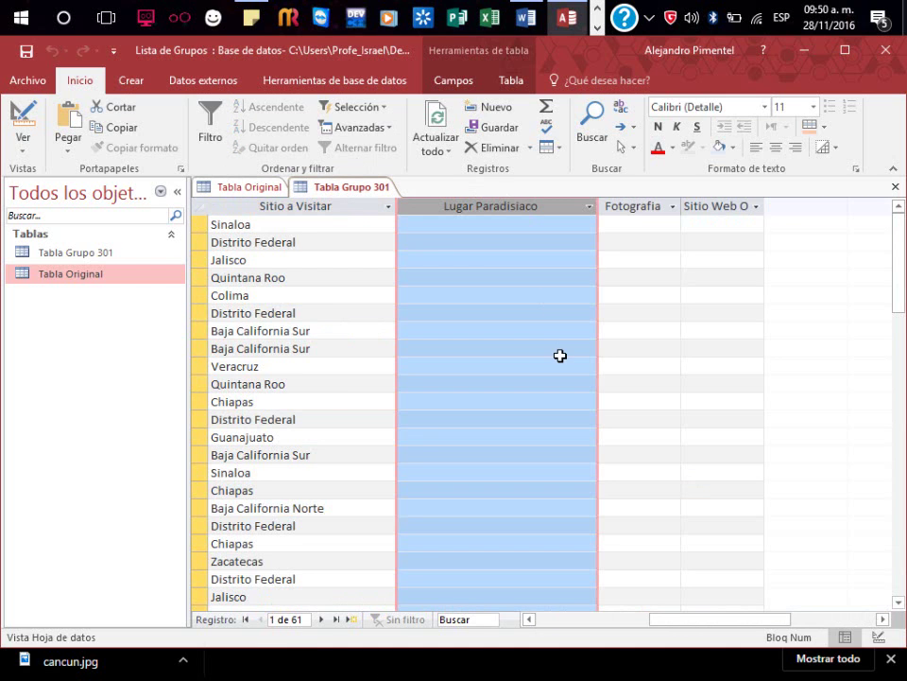
key("ctrl+v")
left_click(414, 421)
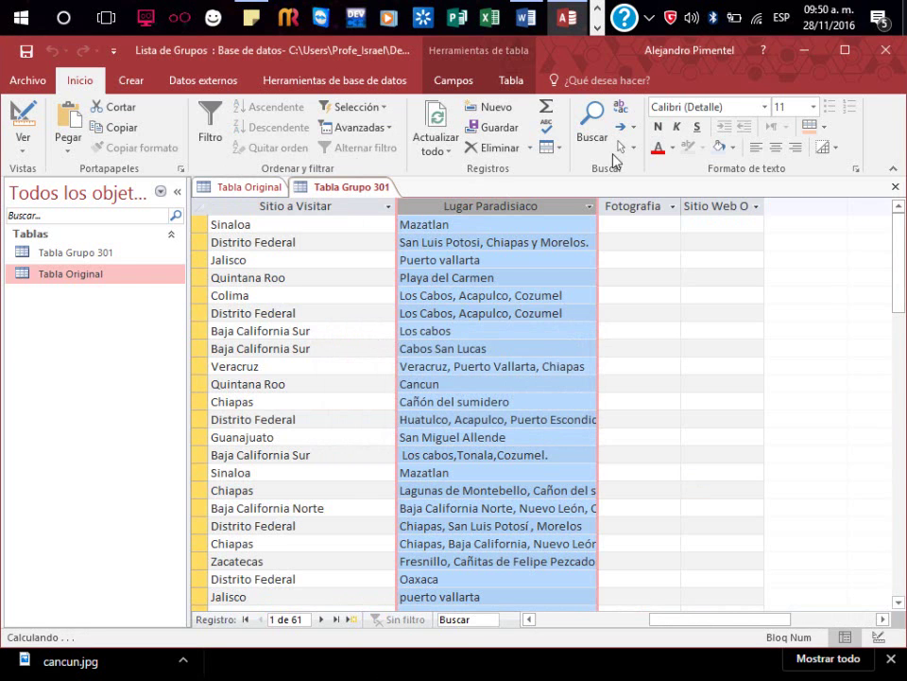
Fit Lugar Paradisiaco to its contents and widen the Fotografia and Sitio Web Oficial columns
double_click(598, 205)
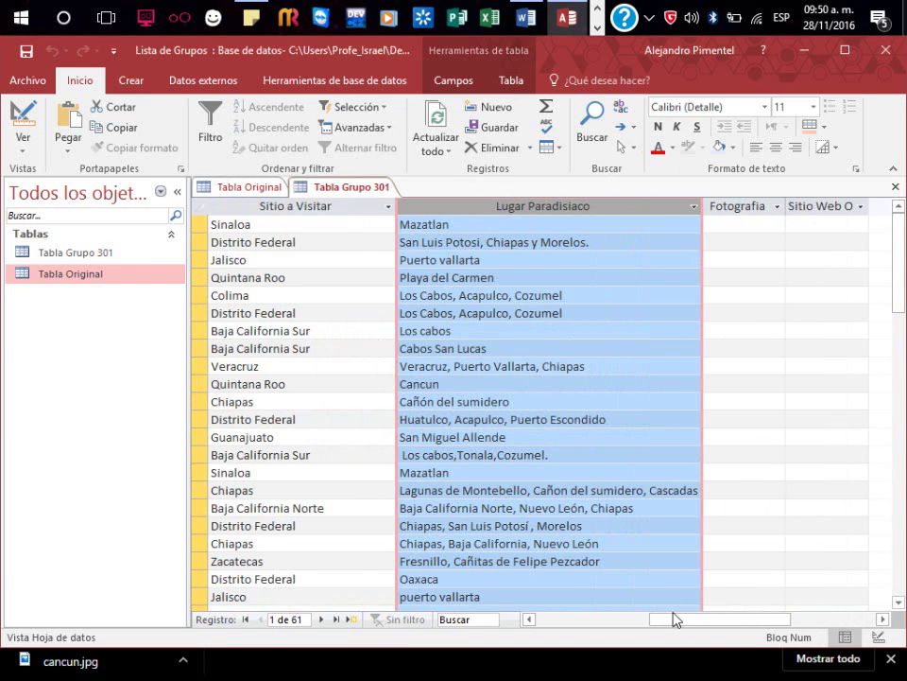
left_click_drag(674, 618, 511, 627)
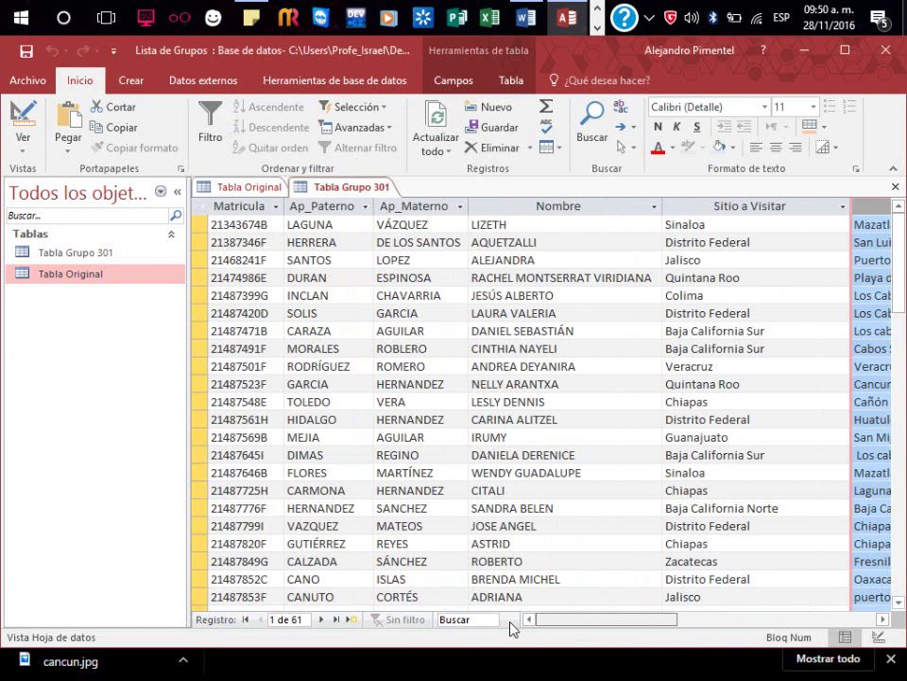
left_click_drag(511, 627, 729, 632)
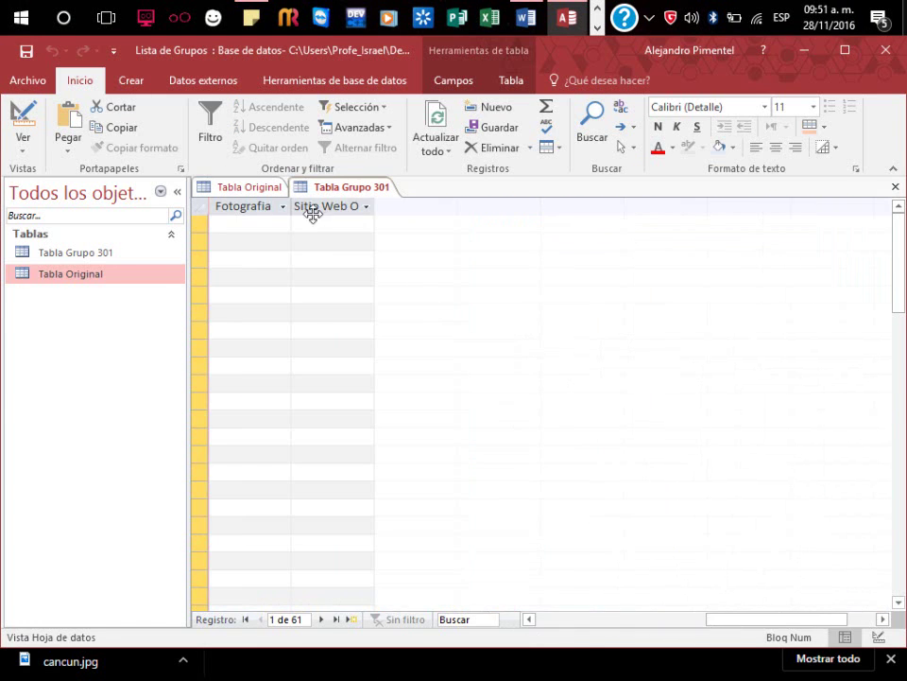
left_click_drag(291, 204, 350, 202)
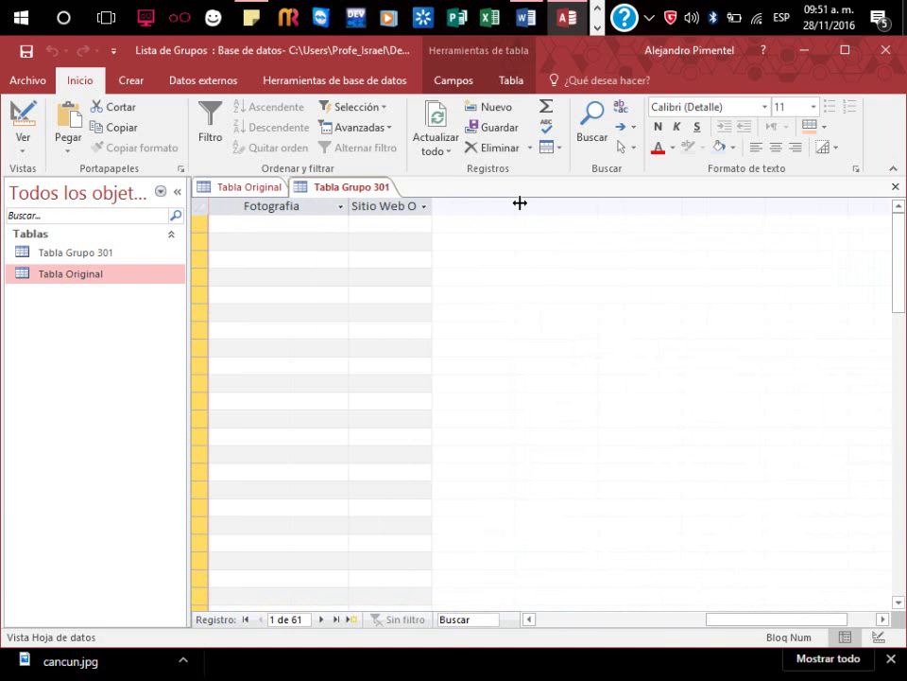
left_click_drag(433, 202, 519, 203)
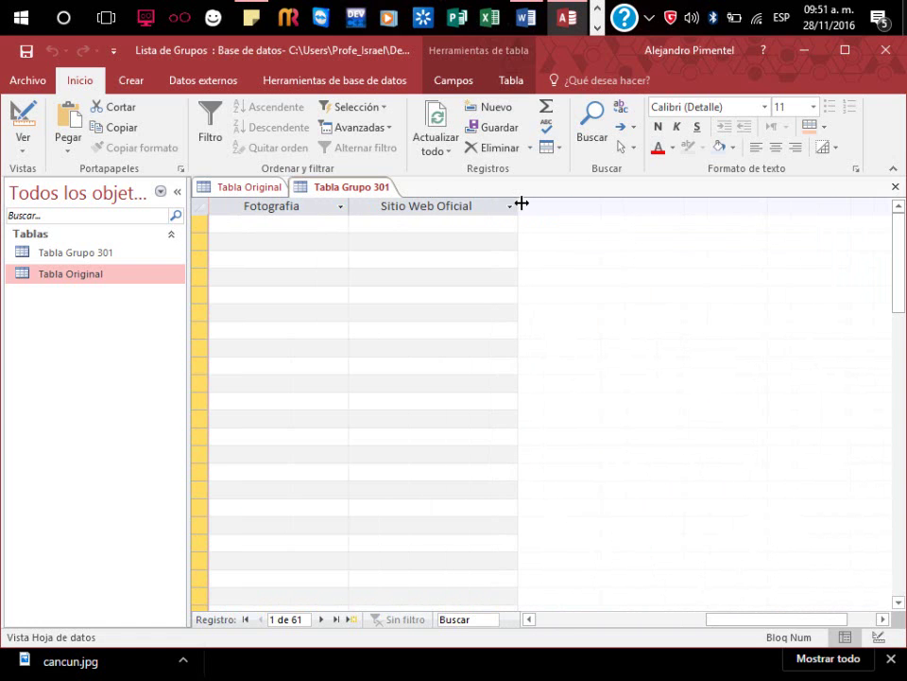
Collapse the navigation pane, review Sitio a Visitar, Lugar Paradisiaco and Fotografia, then switch to Chrome
left_click(530, 620)
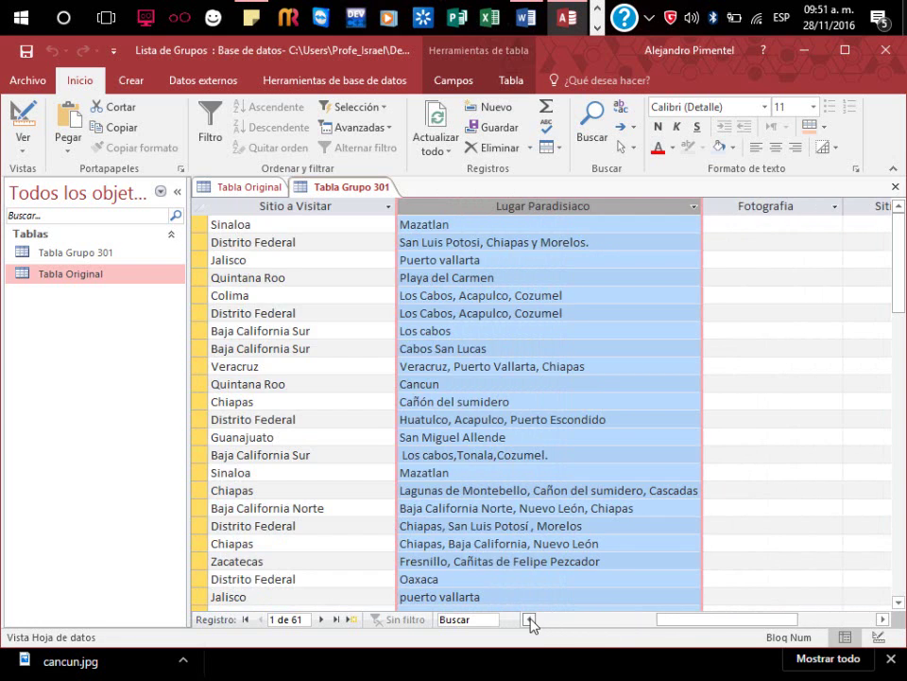
left_click(177, 193)
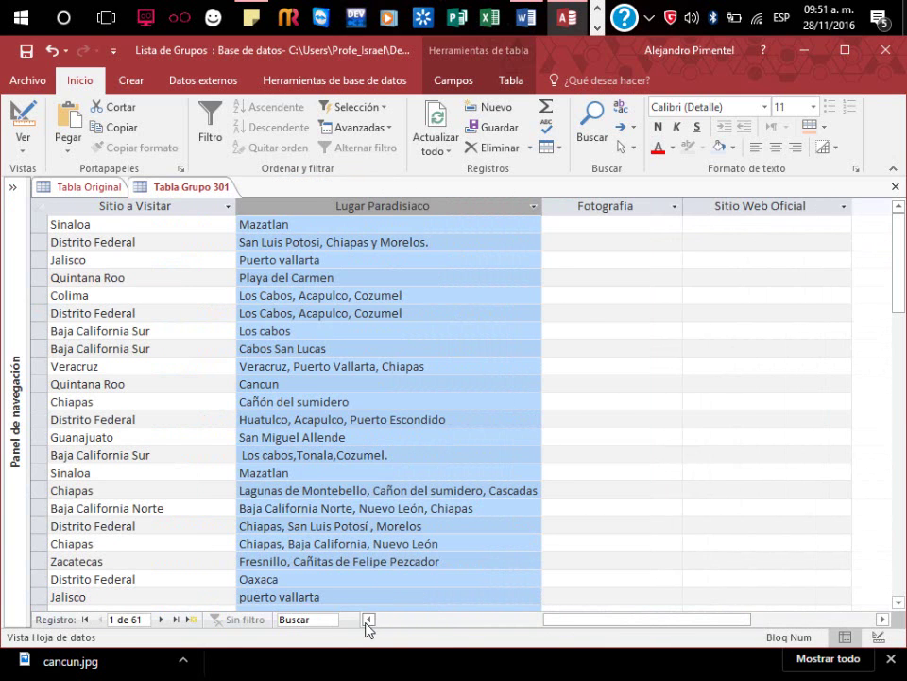
left_click(369, 620)
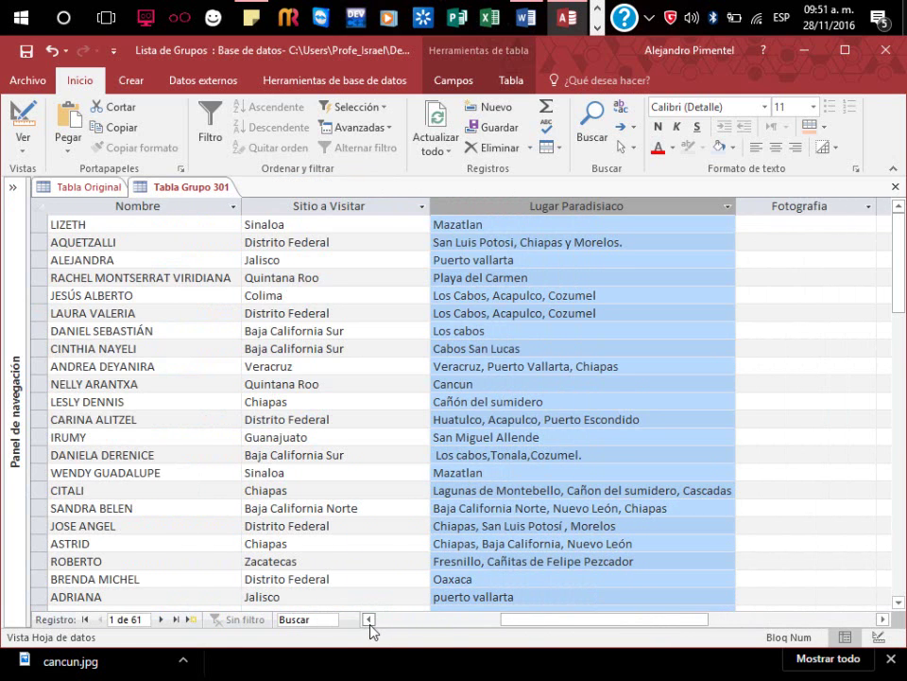
left_click(351, 206)
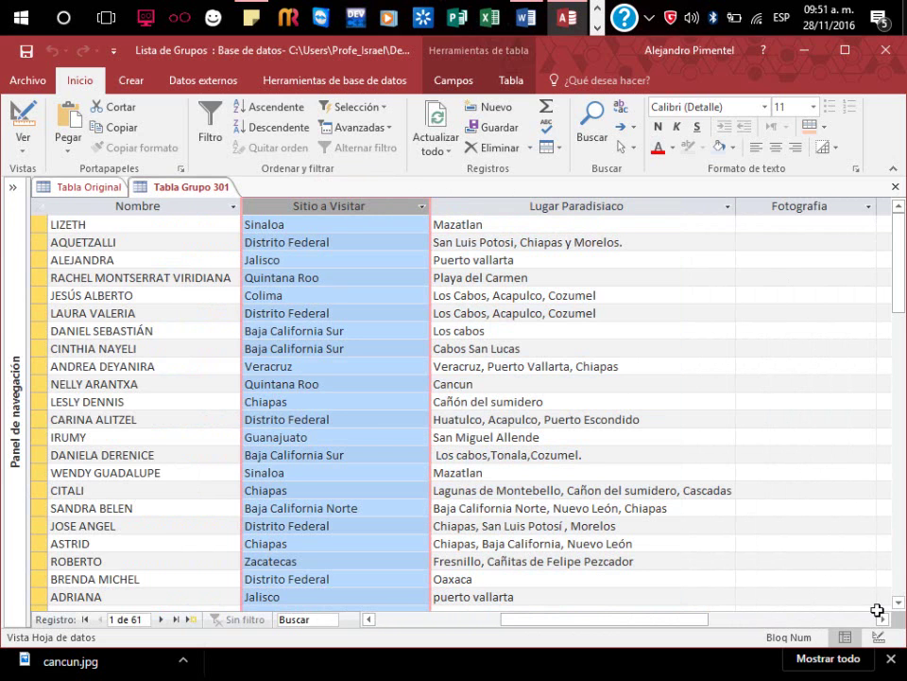
left_click(675, 208)
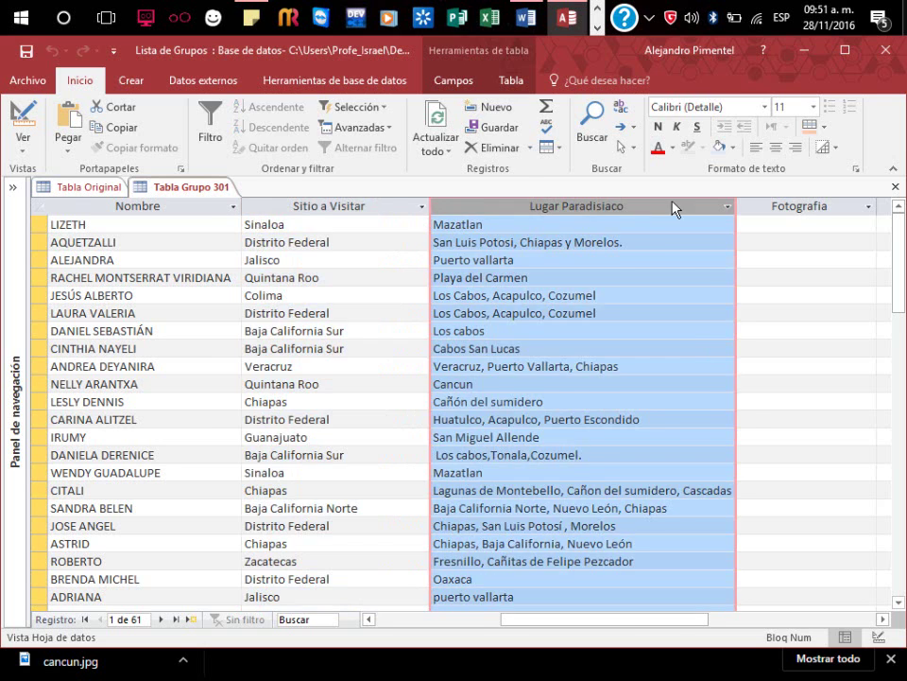
left_click(813, 207)
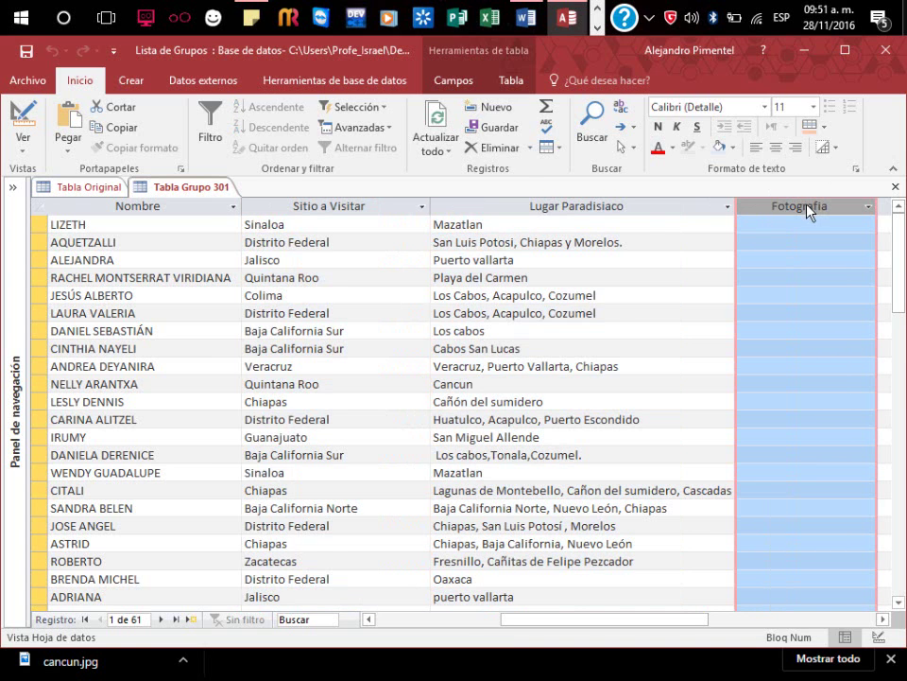
left_click(774, 230)
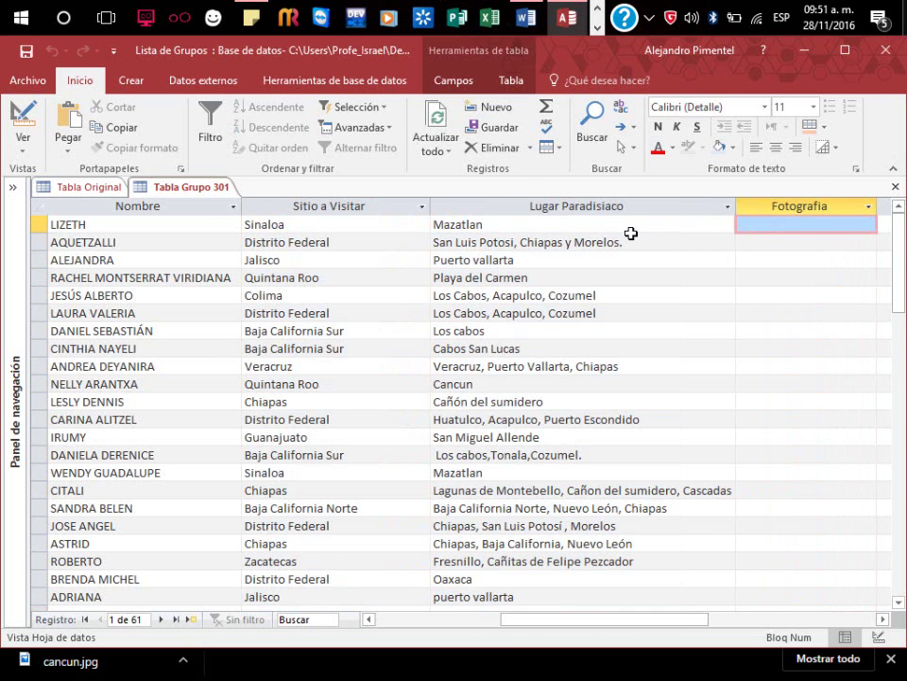
key("alt+Tab")
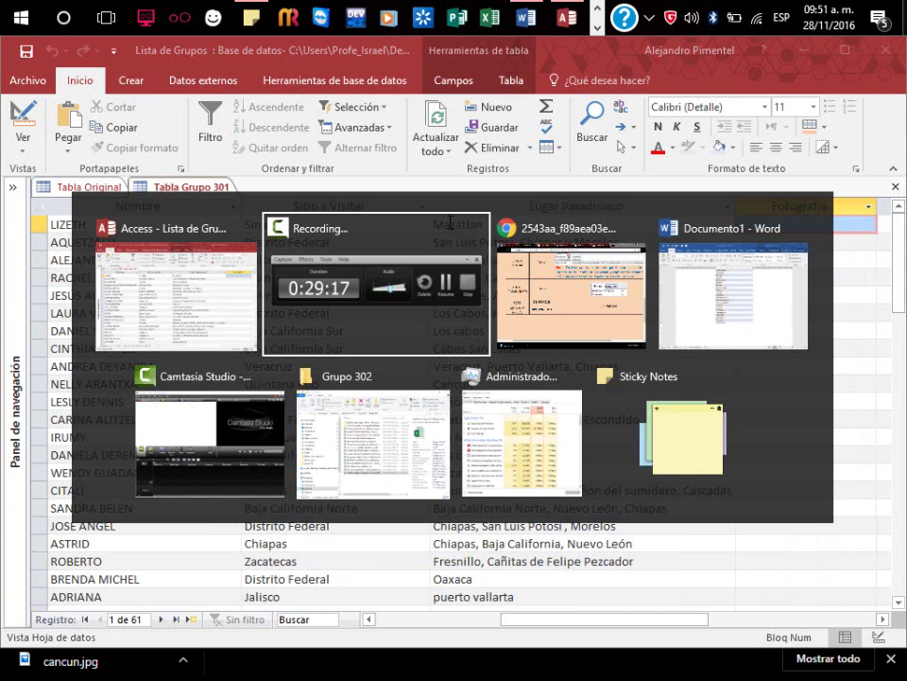
key("alt+Tab")
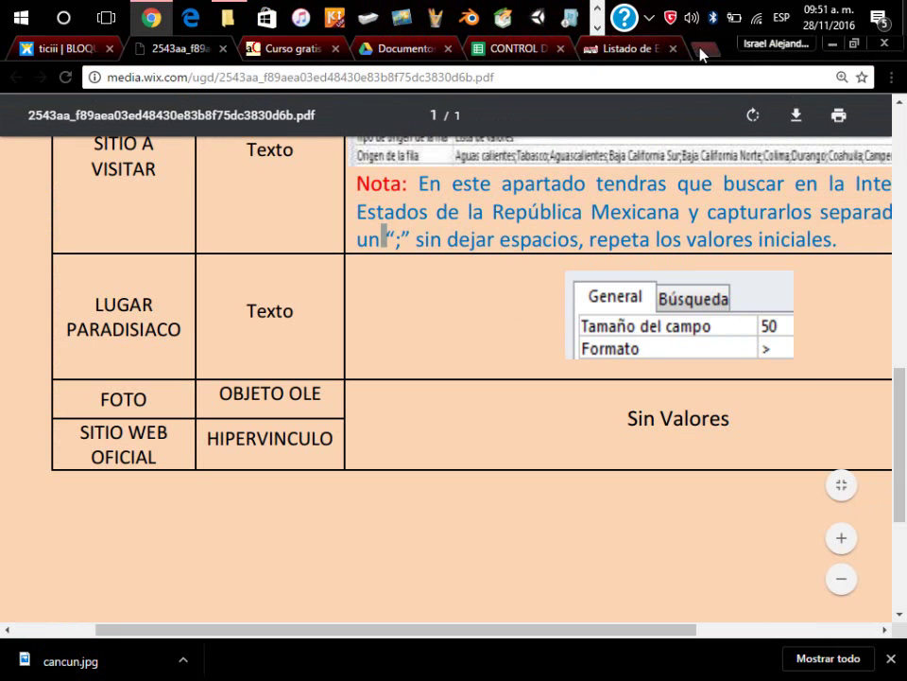
Search Google Images for 'mazatlan' in a new browser tab
left_click(701, 49)
type("mazaty")
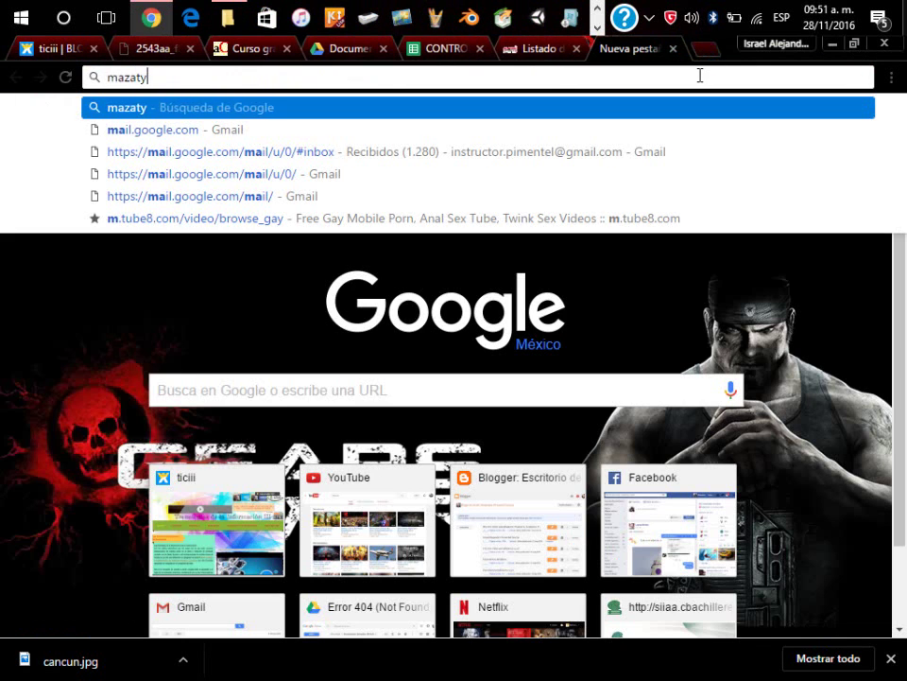
type("la")
key("BackSpace")
key("BackSpace")
key("BackSpace")
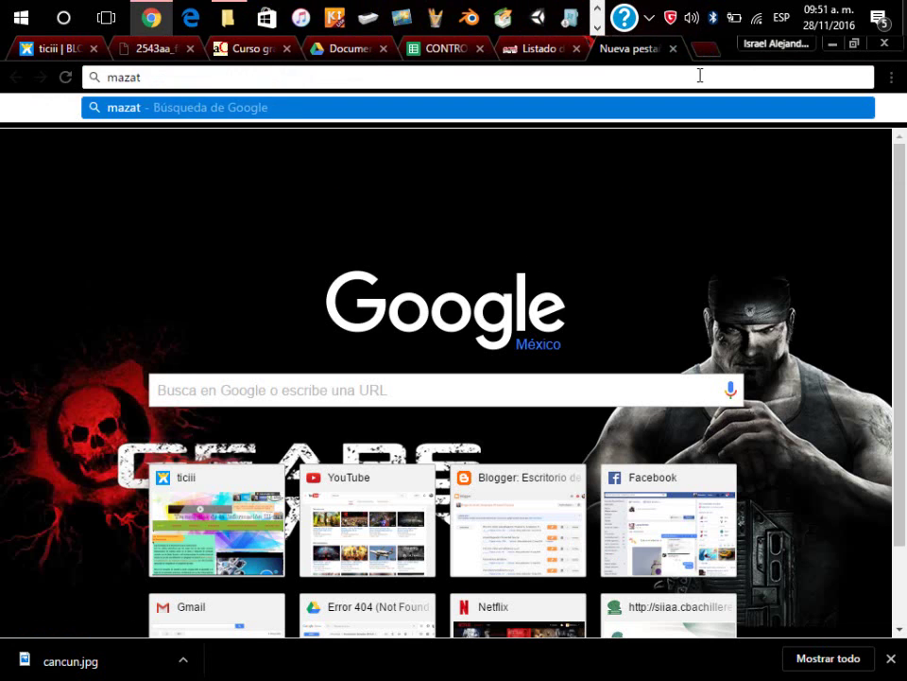
type("lan")
key("Return")
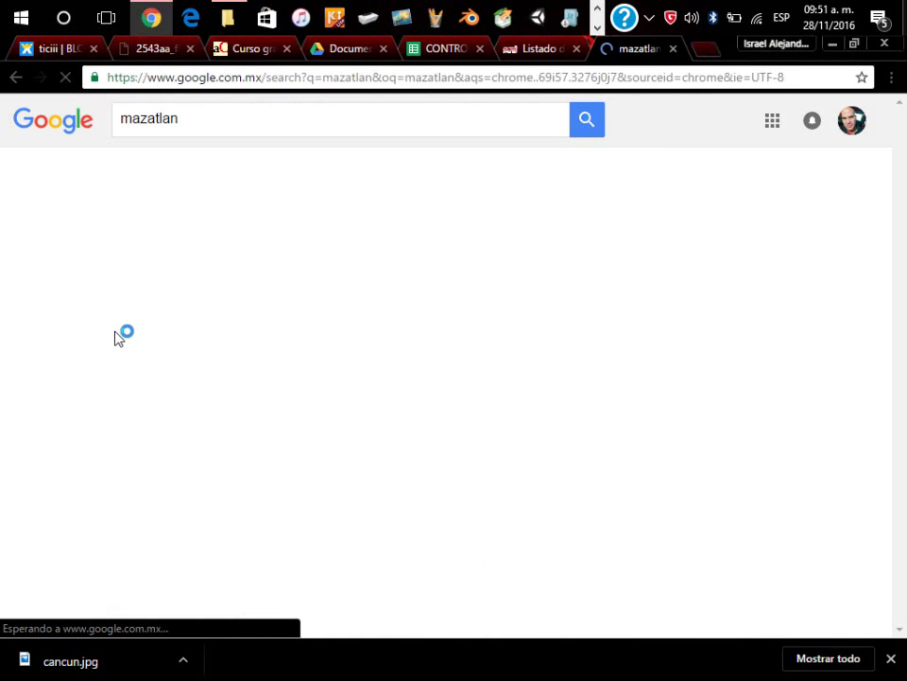
left_click(240, 183)
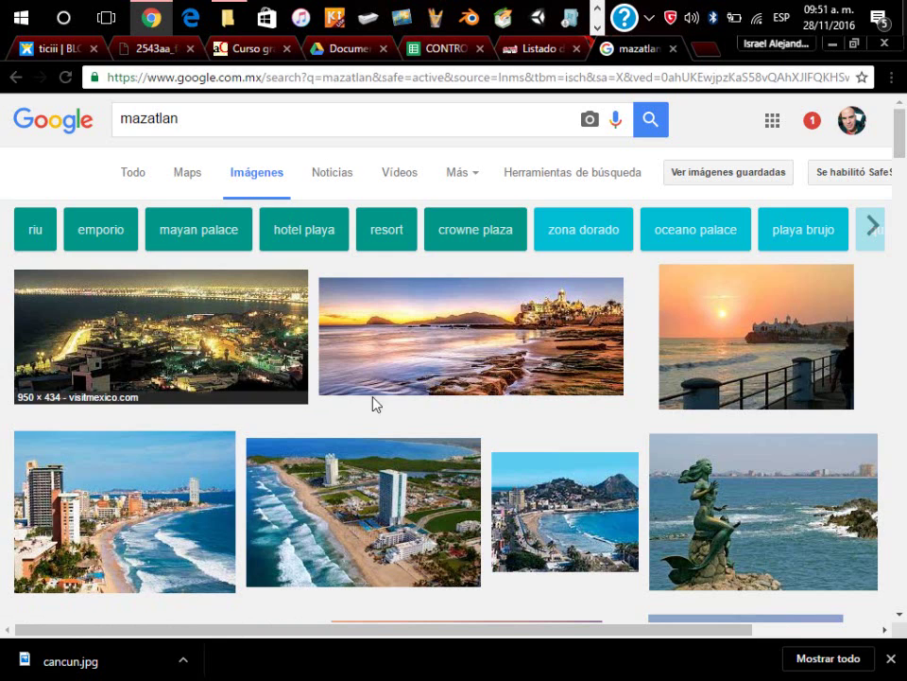
Save the night-time Mazatlán photo to the desktop as photoEscudo_Mazatlan_sin_mazatlanmain.jpg, then return to Access
left_click(189, 348)
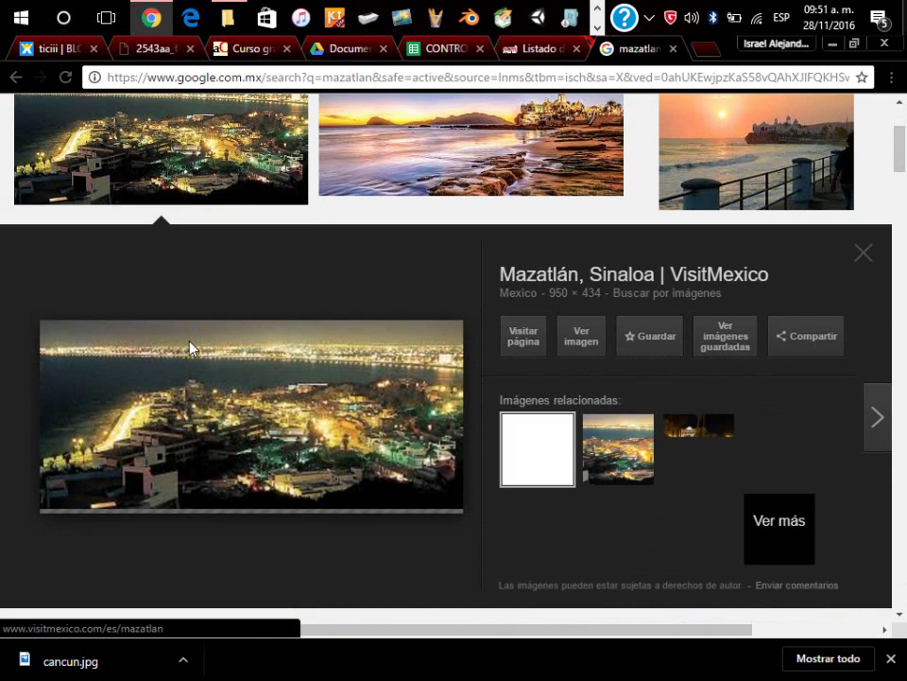
right_click(244, 443)
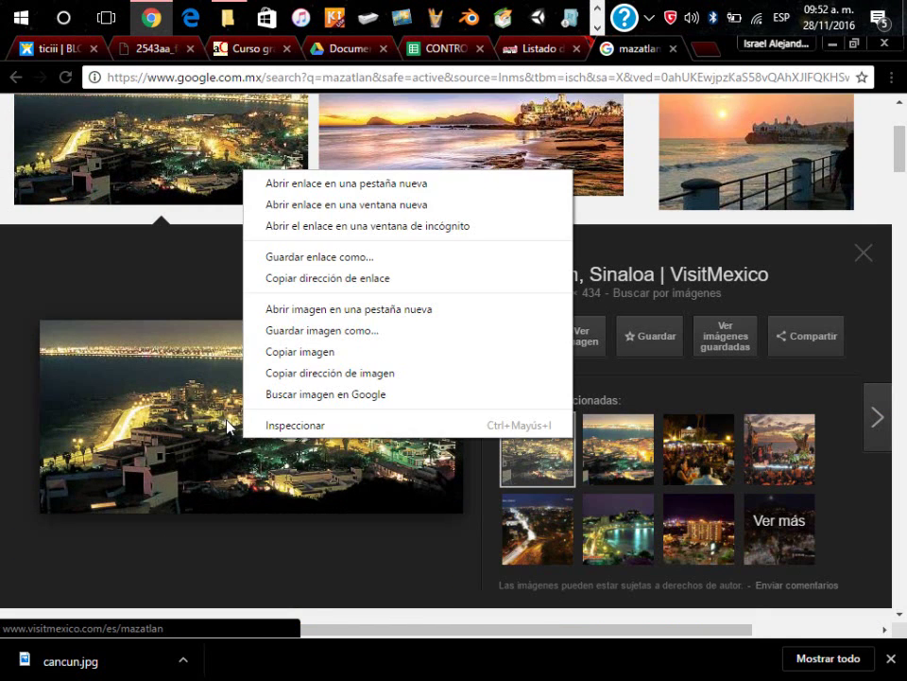
right_click(210, 412)
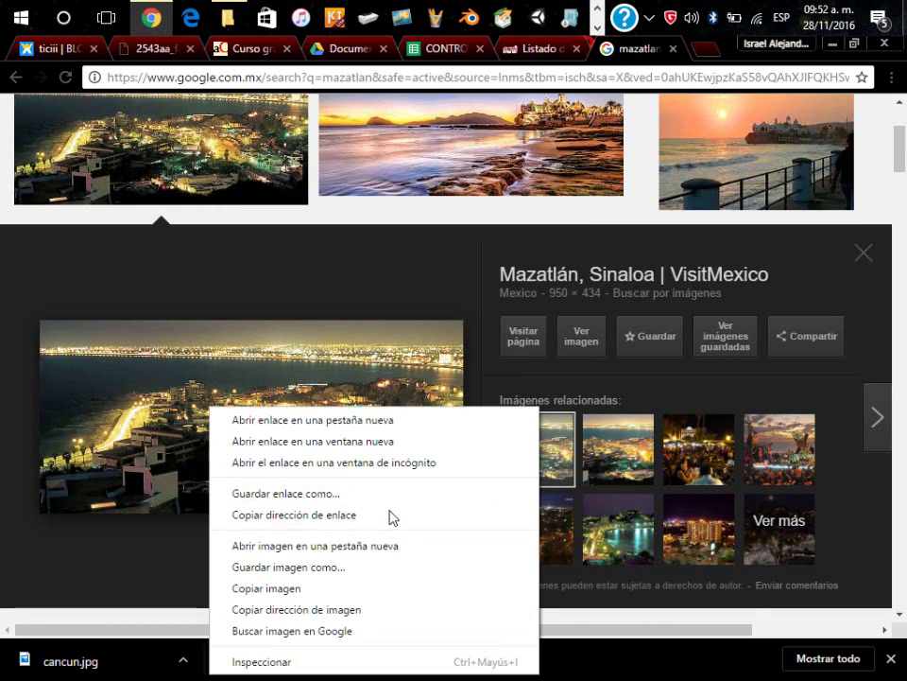
left_click(286, 567)
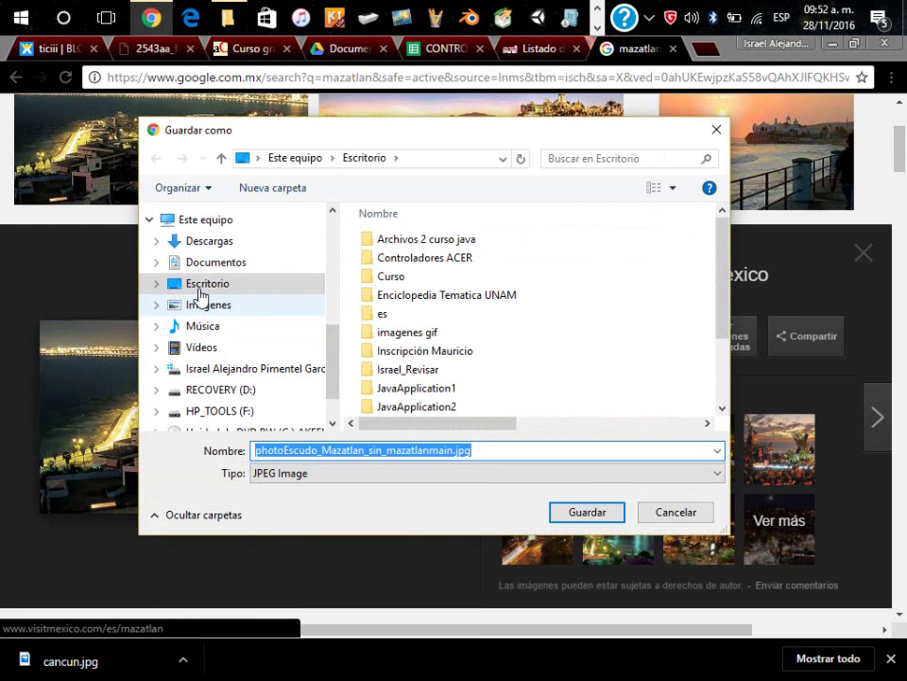
left_click(179, 286)
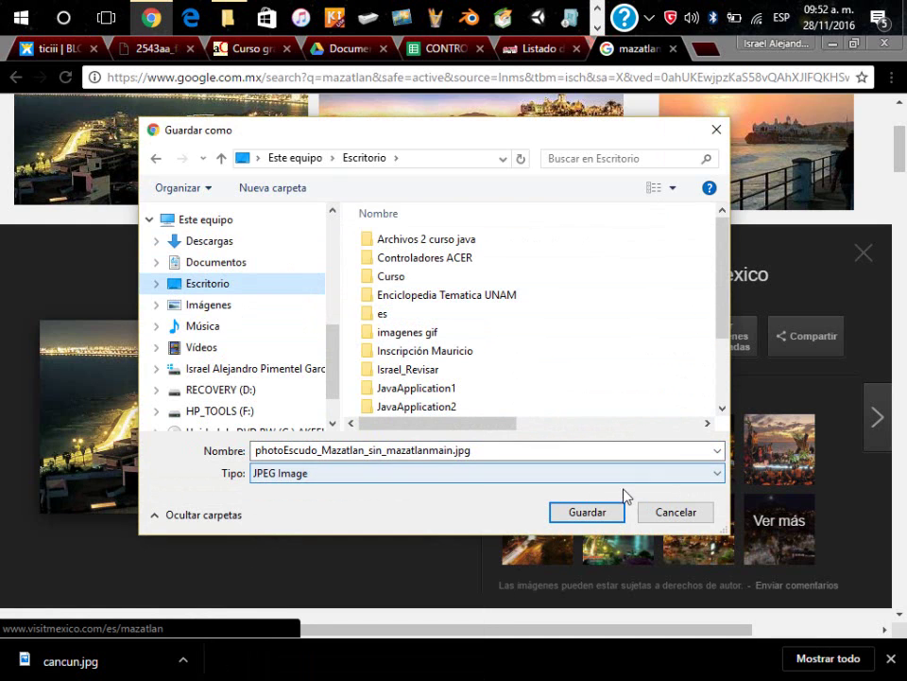
left_click(573, 511)
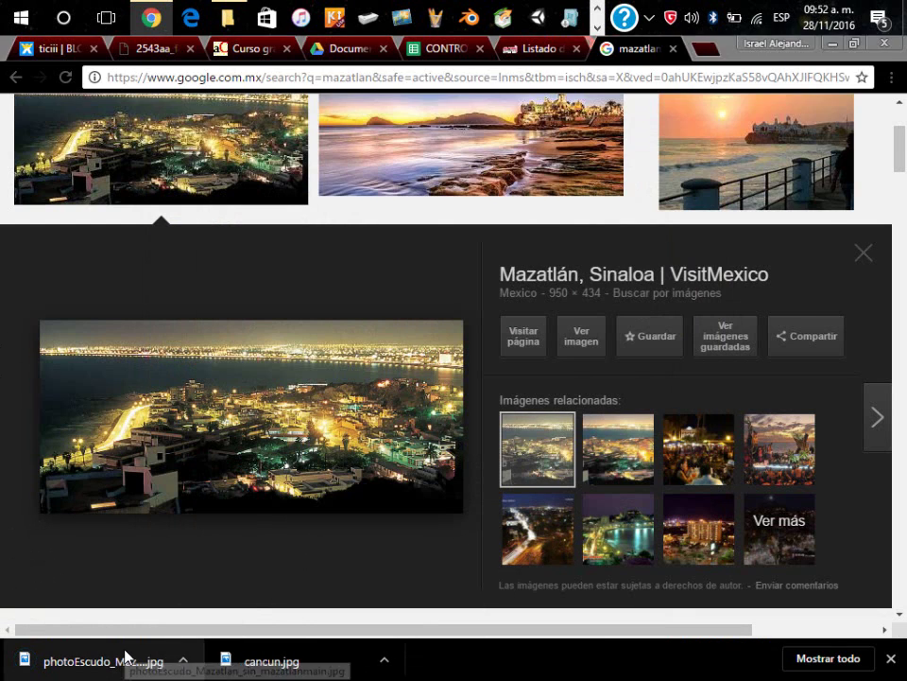
key("alt+Tab")
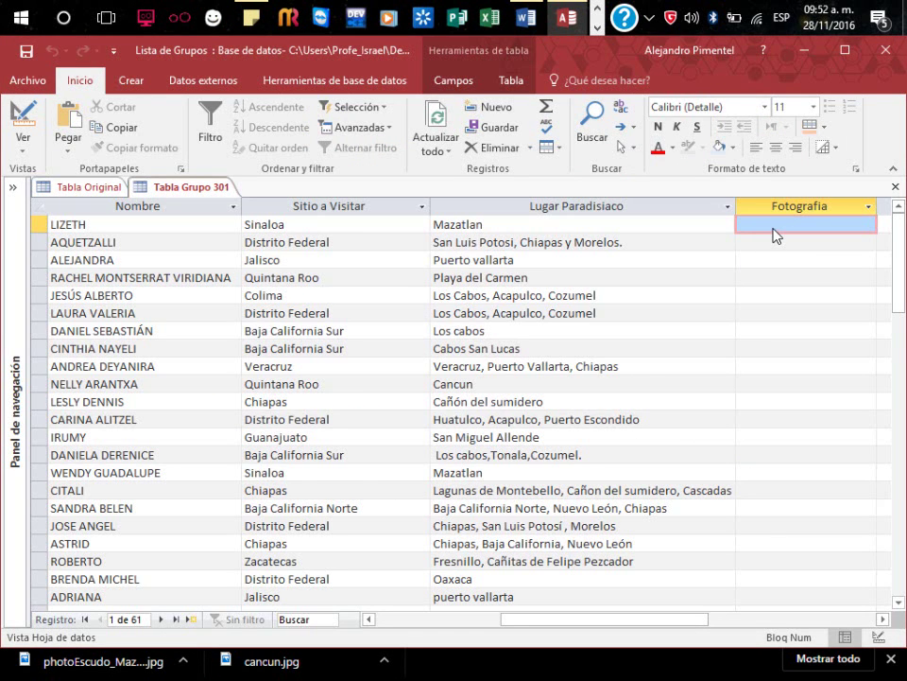
Embed the desktop Mazatlán JPG in the first record's Fotografia cell using Insertar objeto, Crear desde archivo
right_click(774, 235)
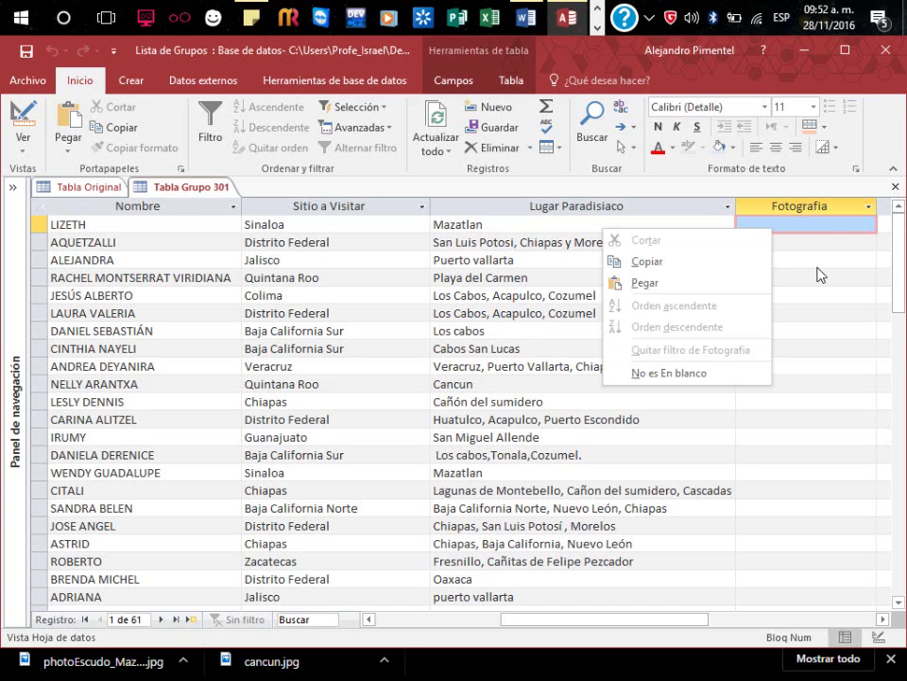
left_click(818, 227)
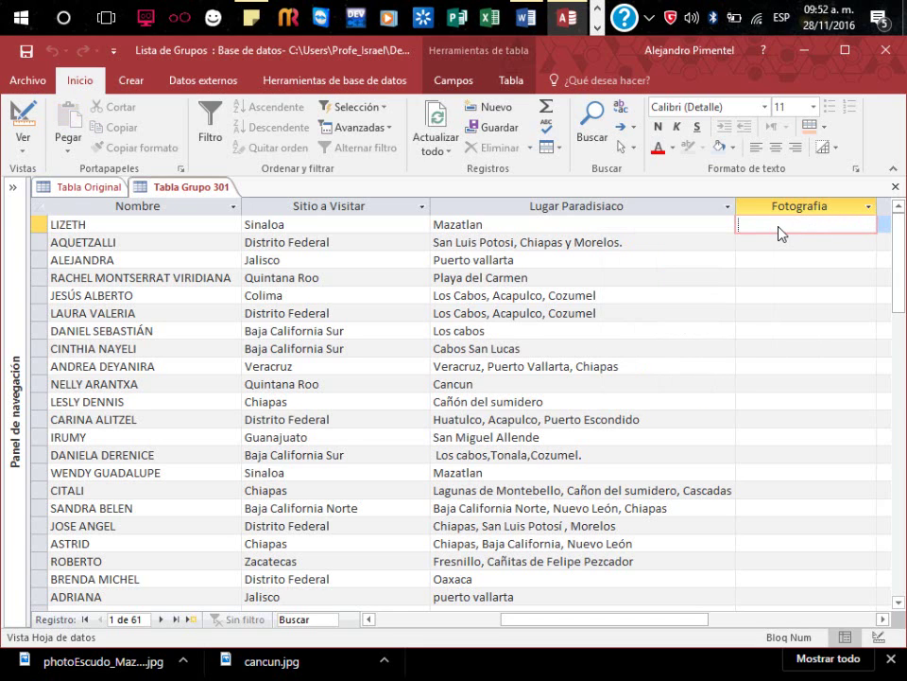
key("Down")
key("Down")
left_click(787, 229)
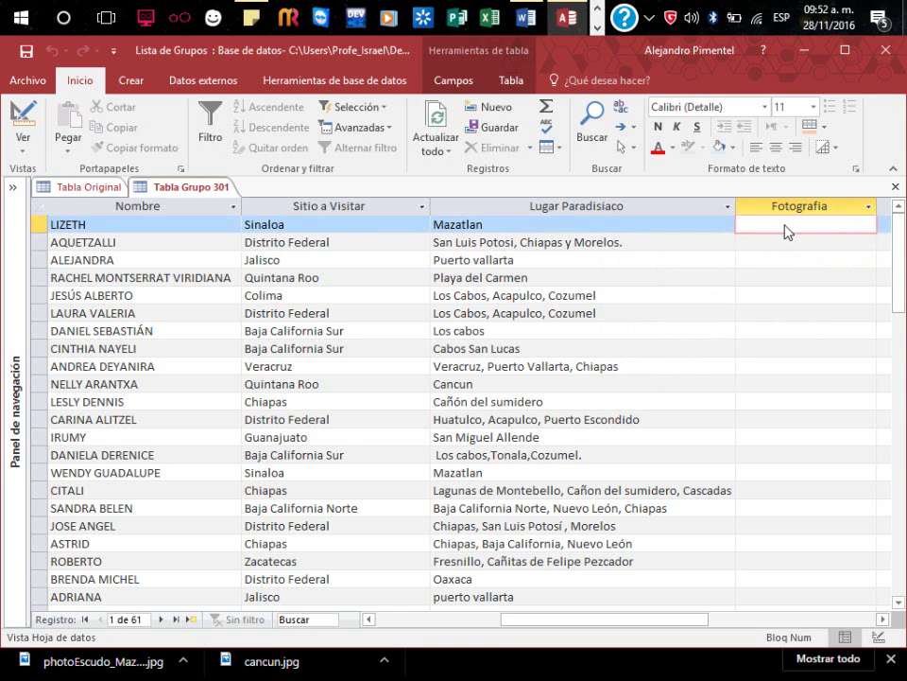
right_click(787, 230)
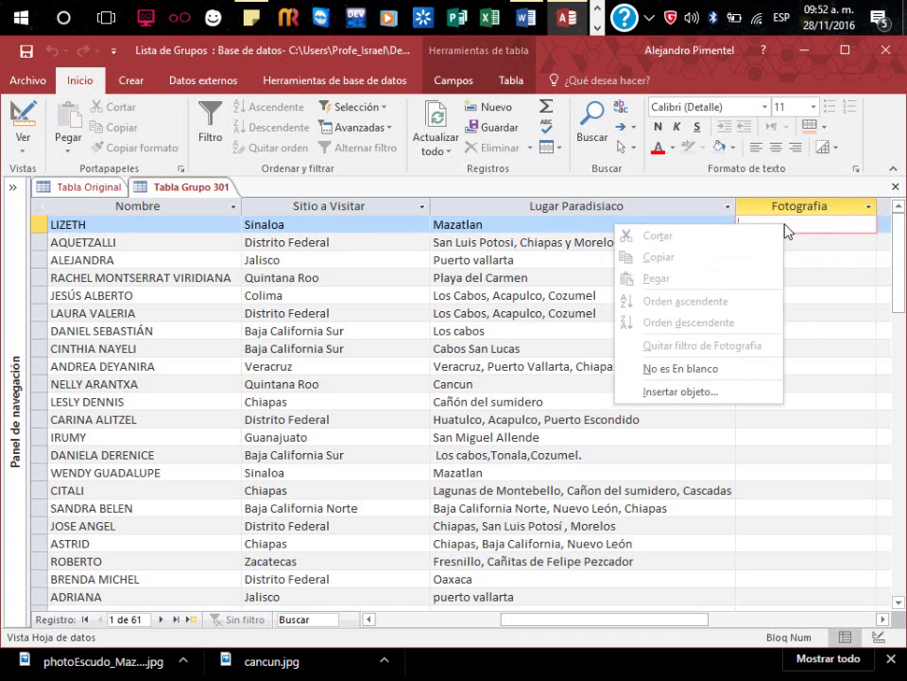
left_click(690, 391)
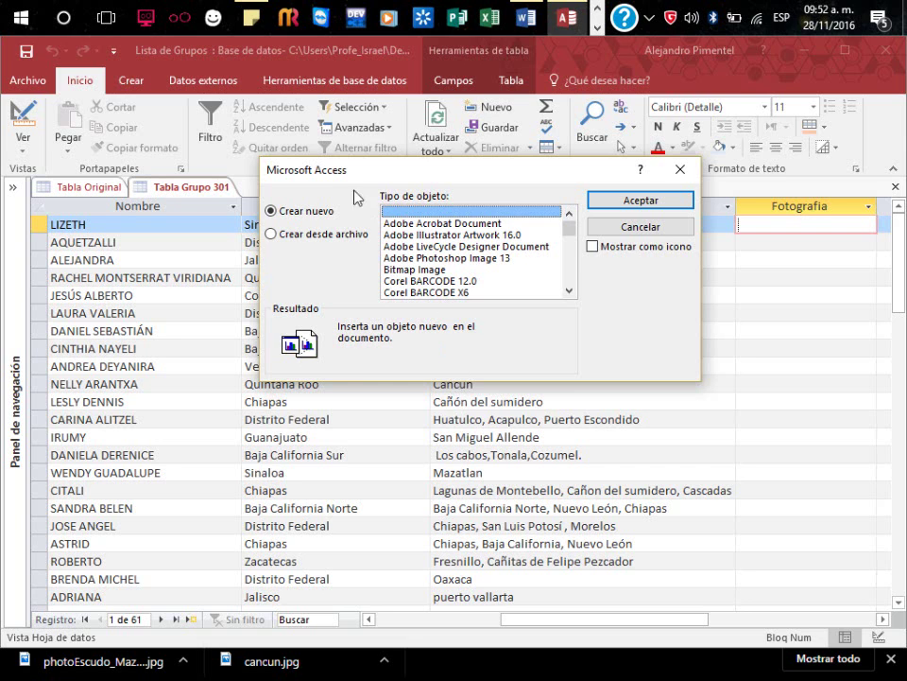
left_click(314, 241)
left_click(408, 235)
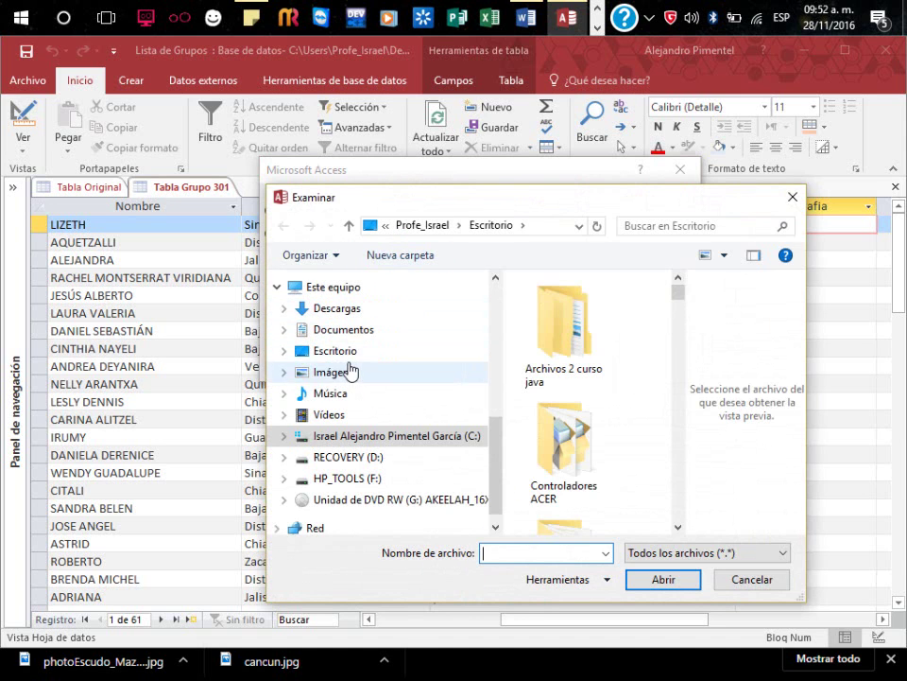
left_click(350, 352)
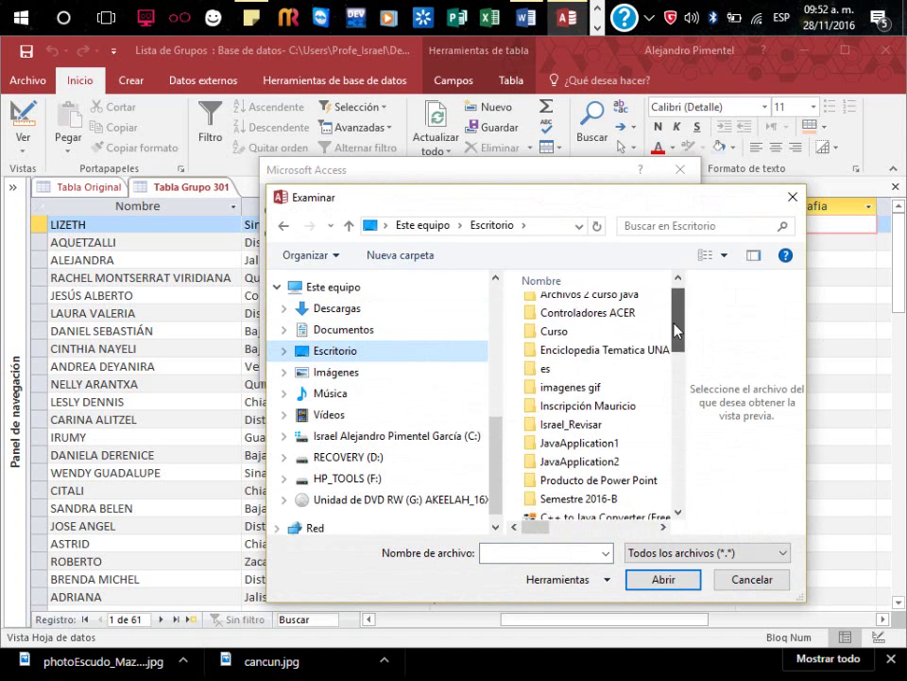
mouse_move(679, 304)
left_mouse_down()
mouse_move(675, 433)
mouse_move(678, 403)
left_mouse_up()
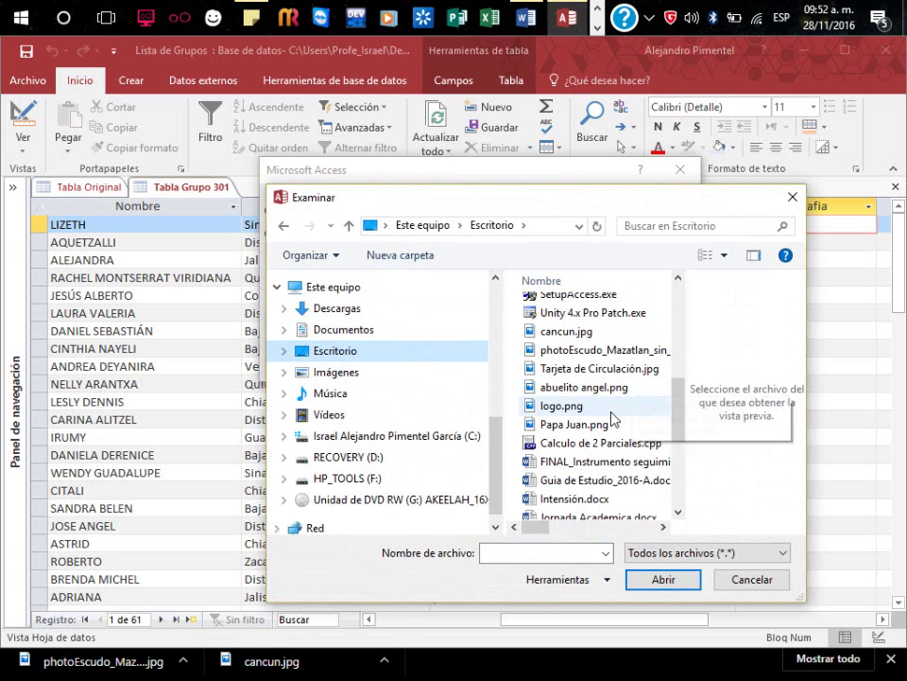
left_click(611, 351)
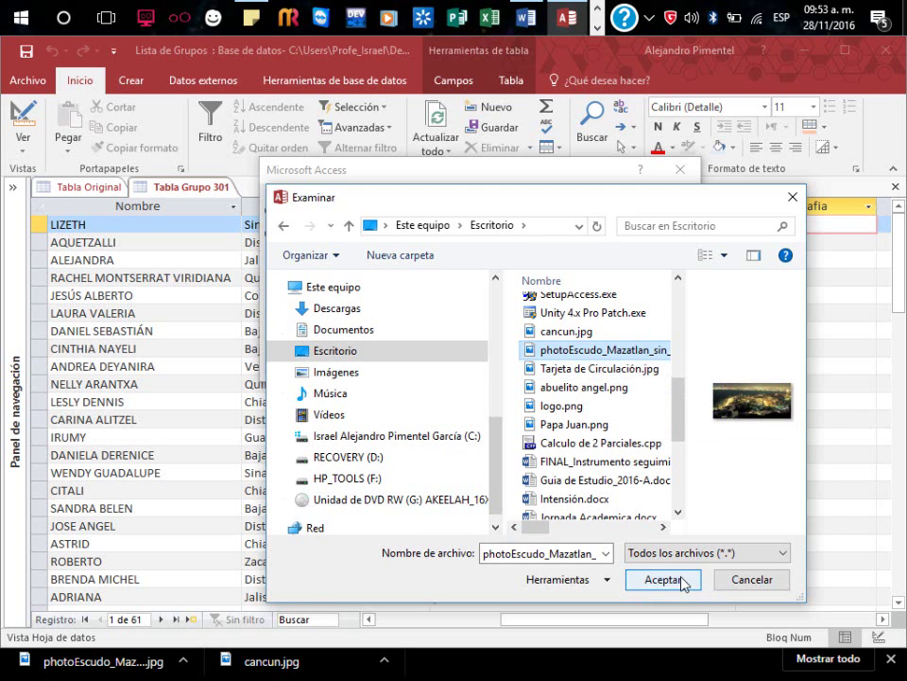
left_click(682, 581)
left_click(651, 201)
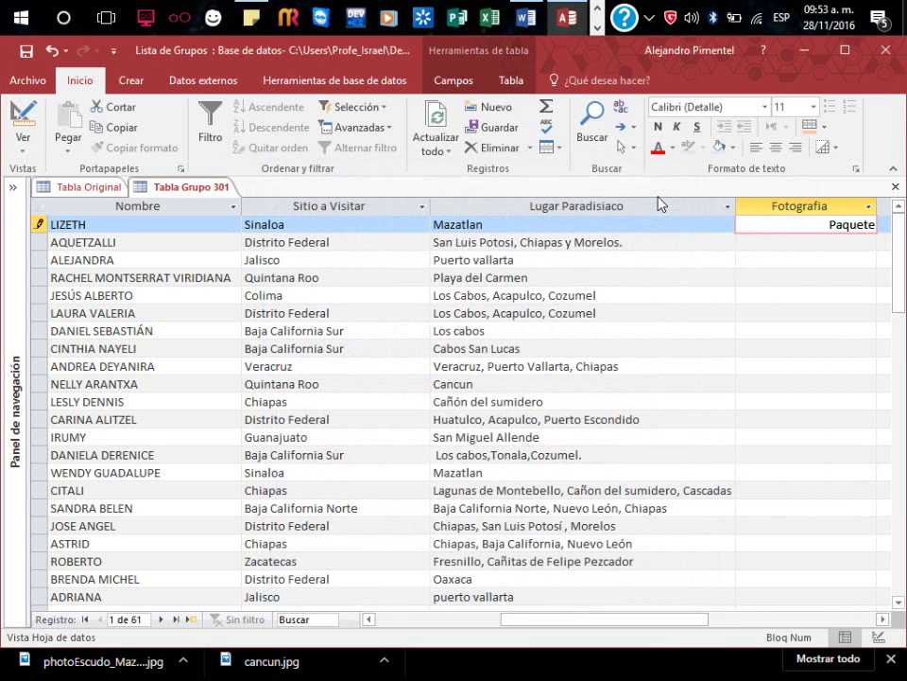
left_click_drag(681, 619, 742, 620)
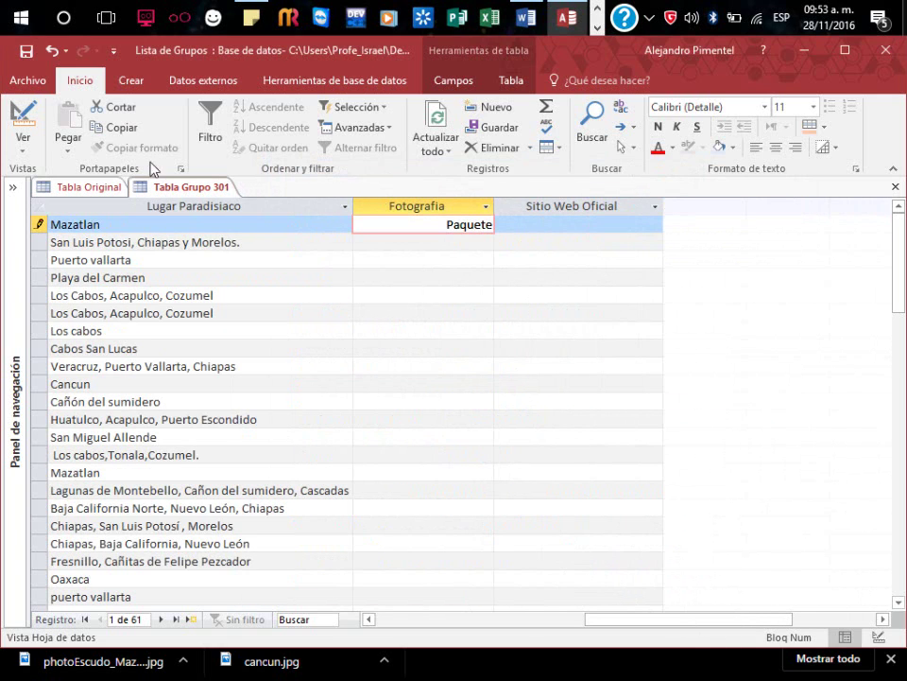
double_click(452, 224)
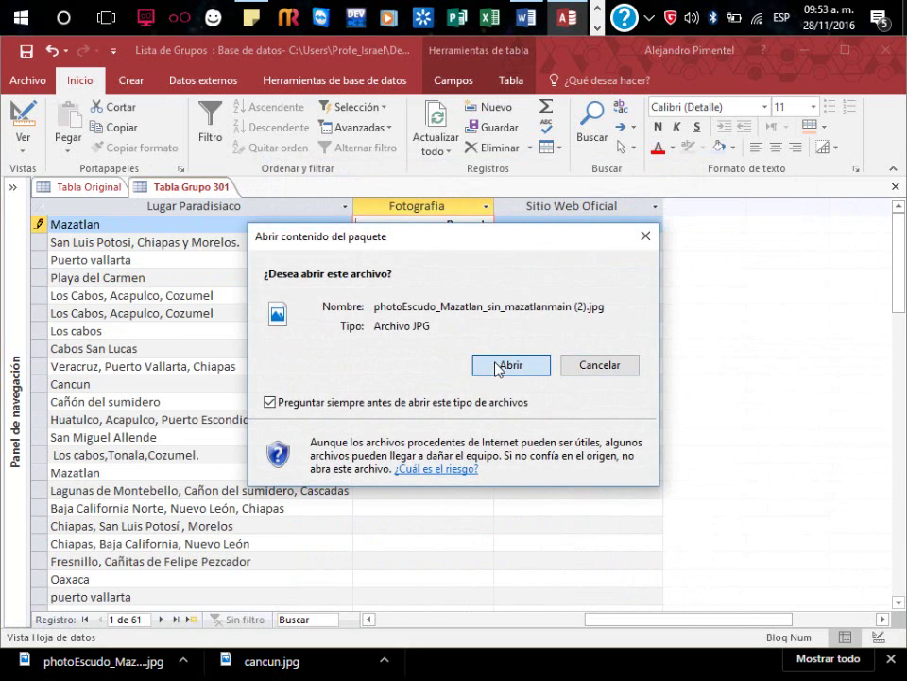
left_click(496, 365)
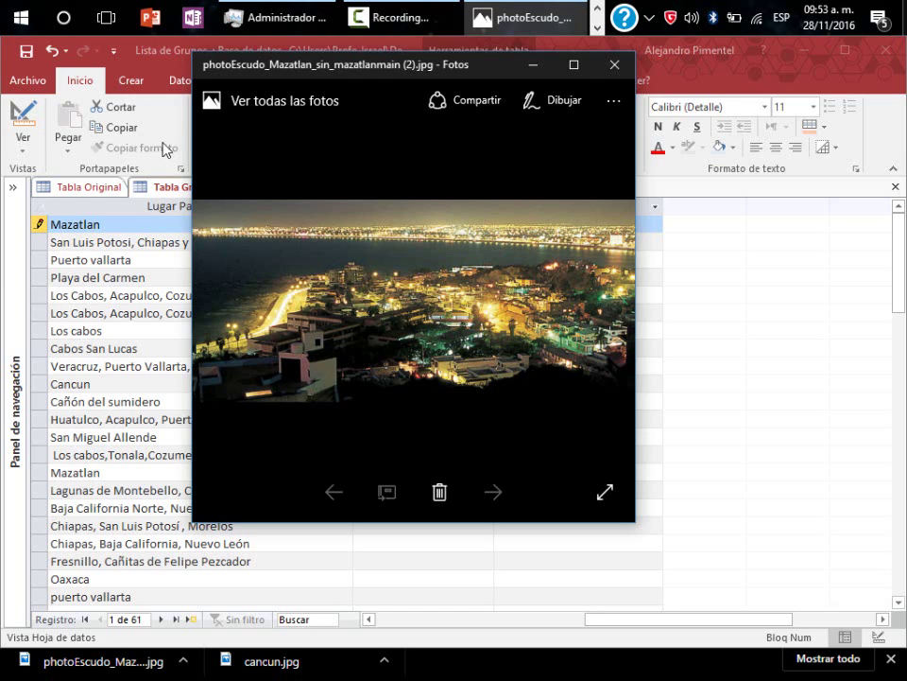
left_click(614, 65)
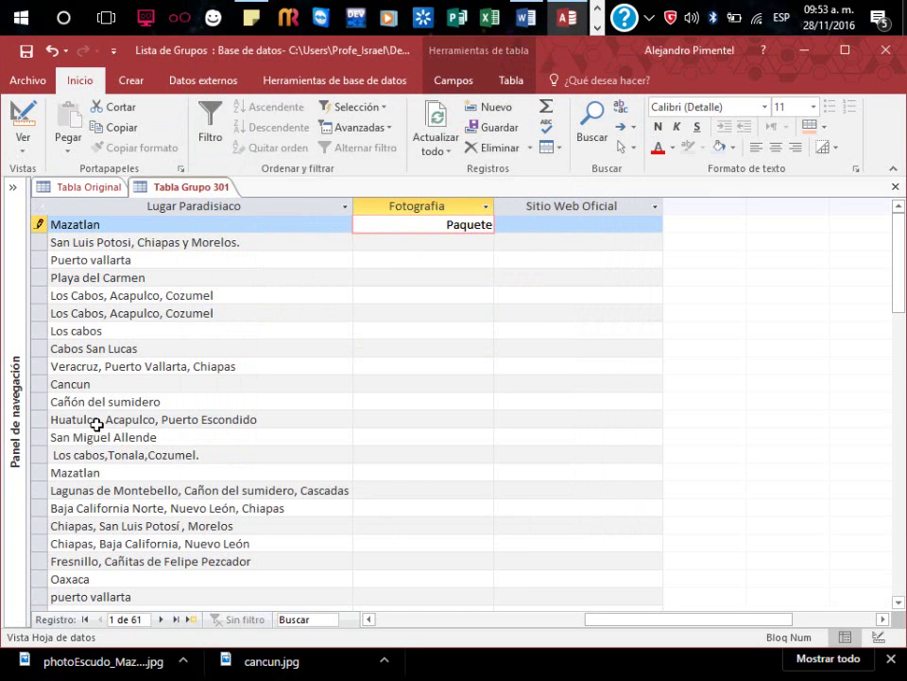
Paste the first record's photo Package into row 15's empty Fotografia cell
left_click(113, 473)
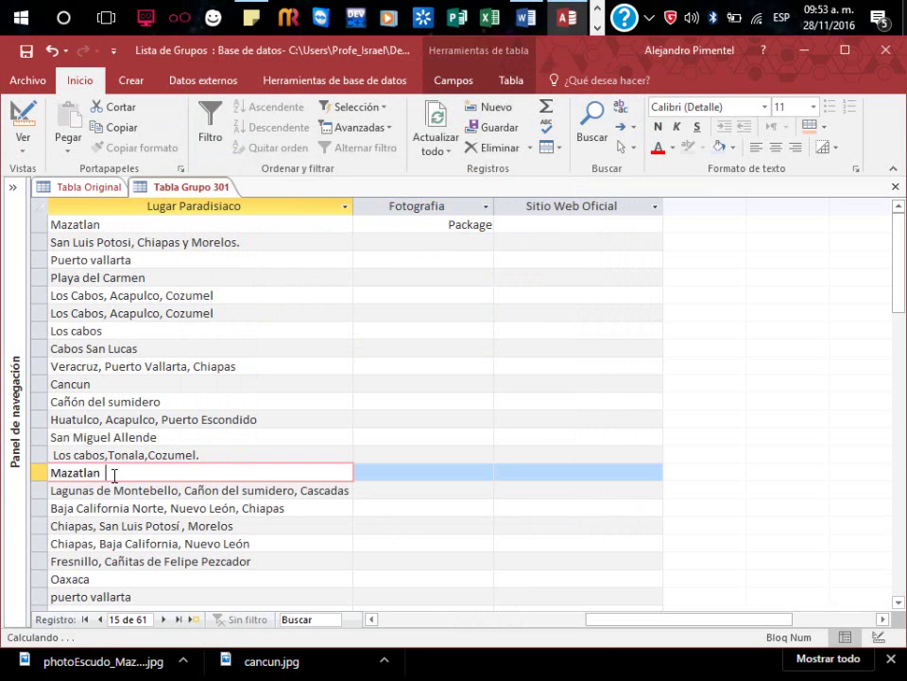
left_click(478, 227)
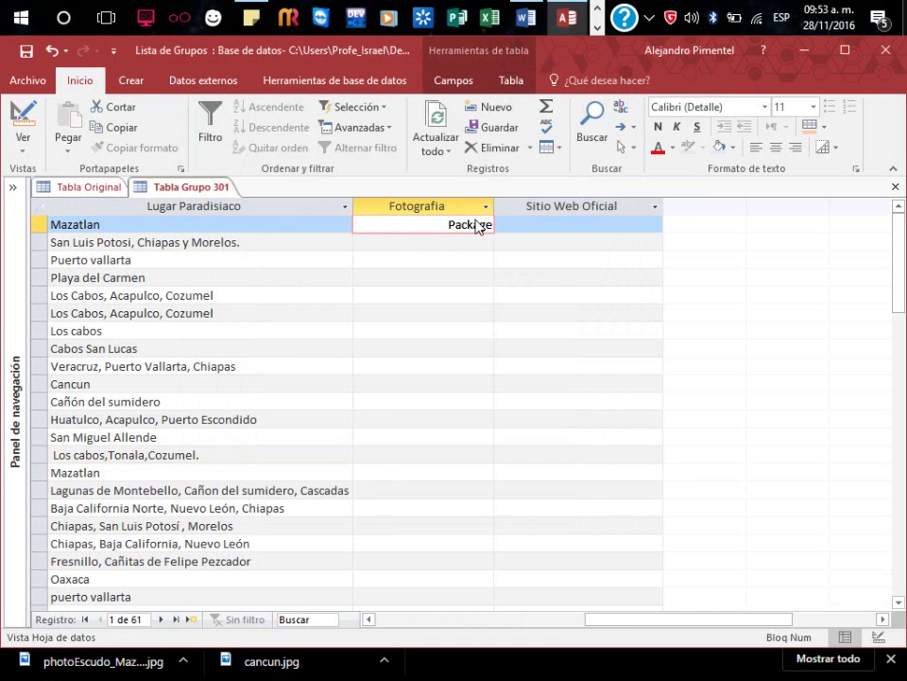
left_click(391, 472)
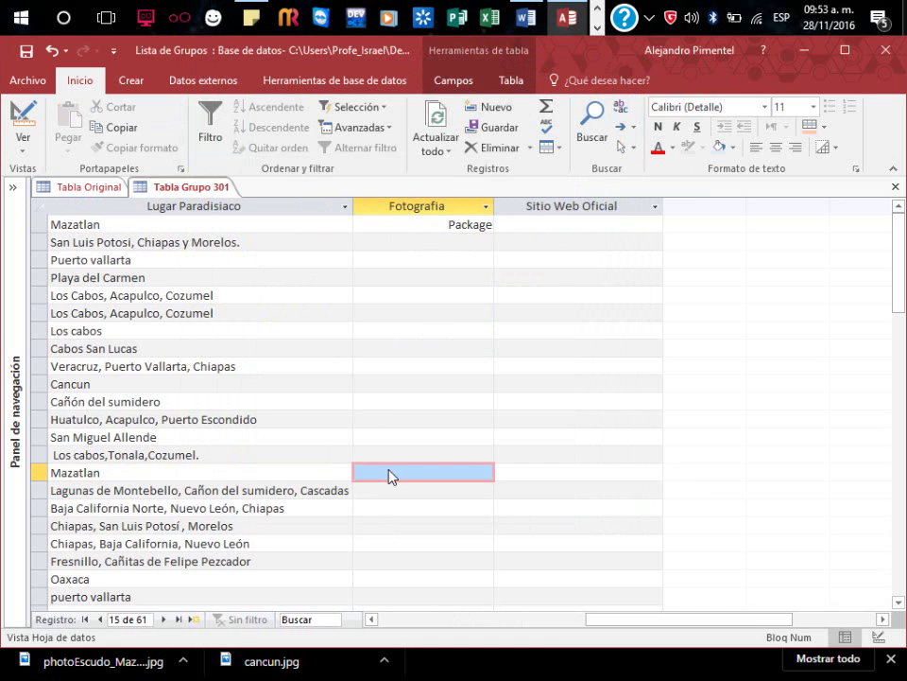
double_click(391, 476)
left_click(443, 446)
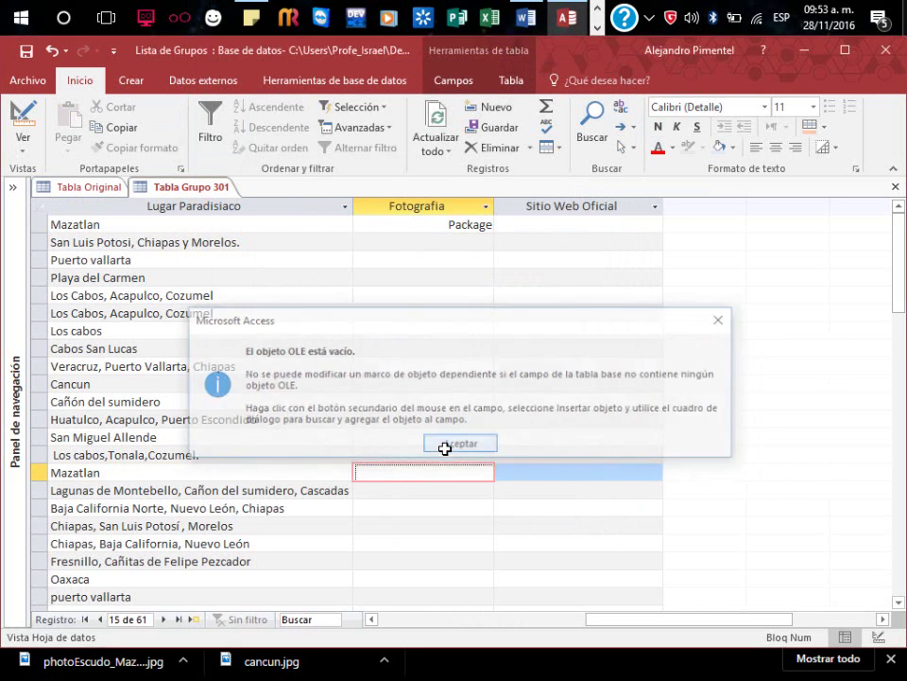
key("ctrl+v")
left_click(446, 519)
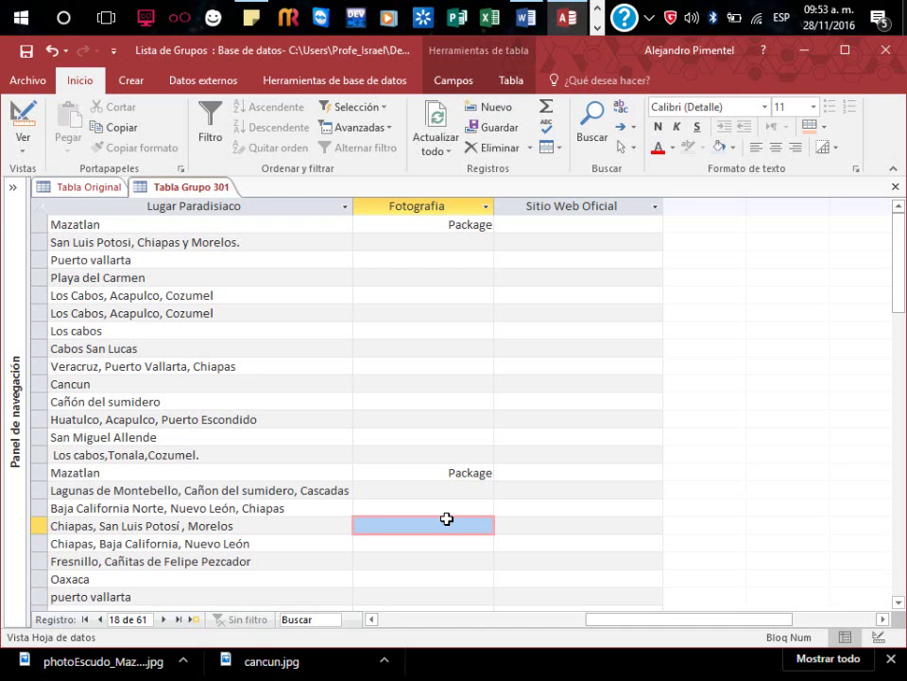
Confirm the first record is Sinaloa, select its Sitio Web Oficial field, then switch to Chrome
left_click(541, 224)
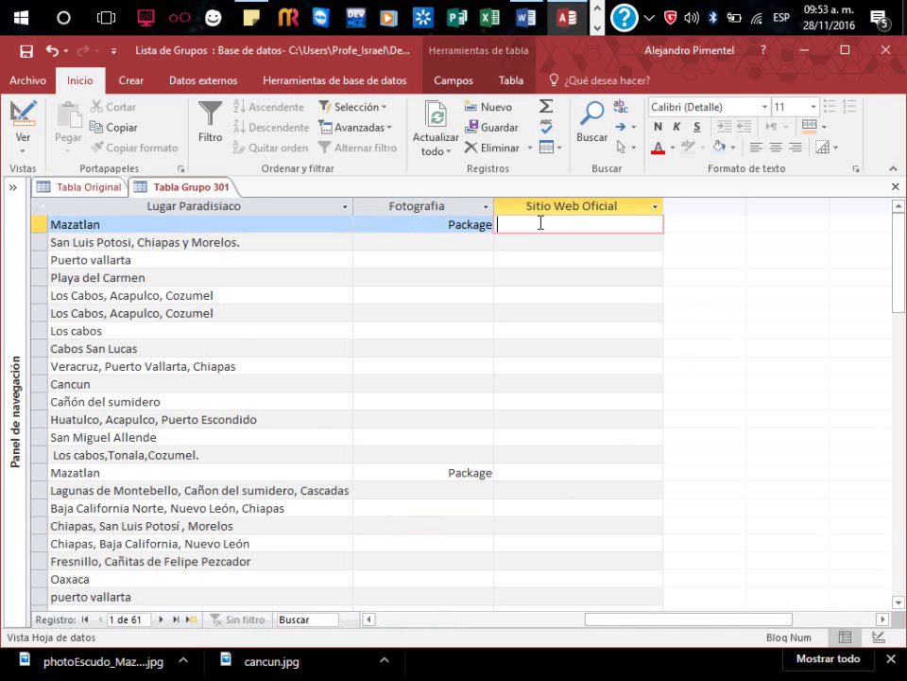
left_click(369, 619)
left_click(58, 224)
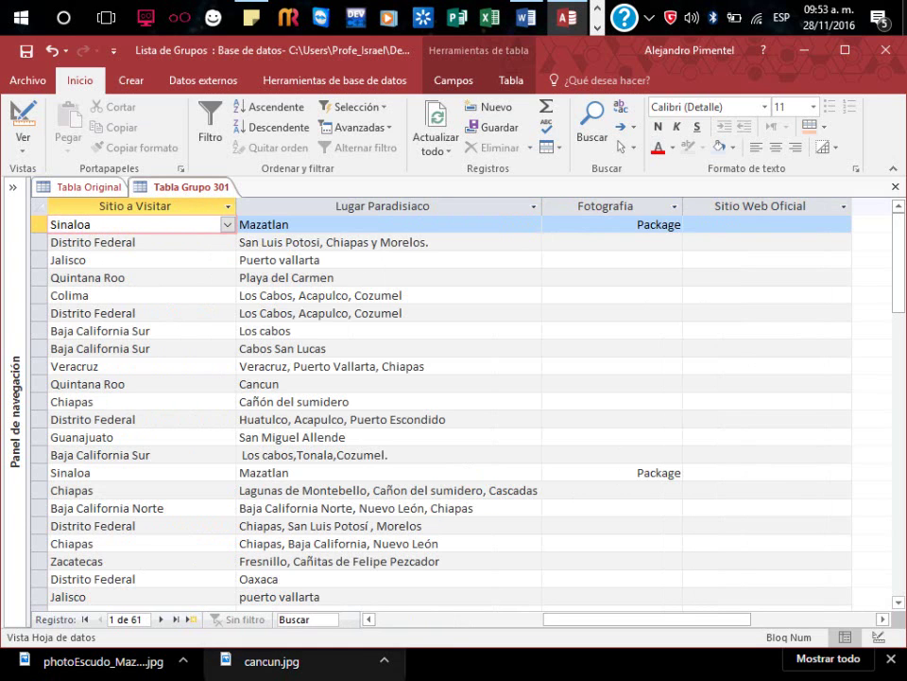
left_click(728, 225)
key("alt+Tab")
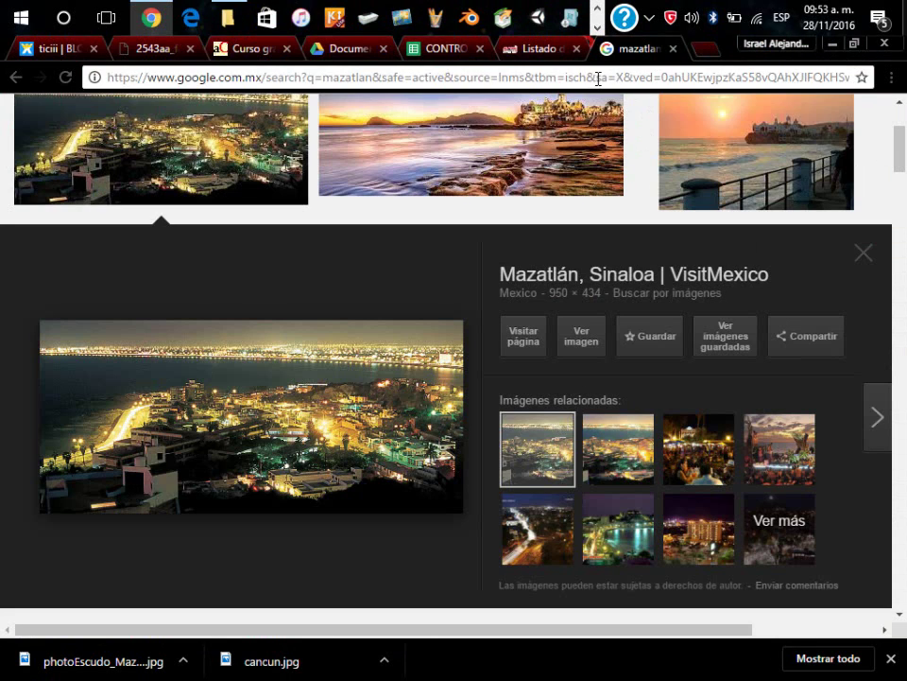
Load sinaloa.gob.mx in Chrome, copy the site address, and return to Access
left_click(599, 79)
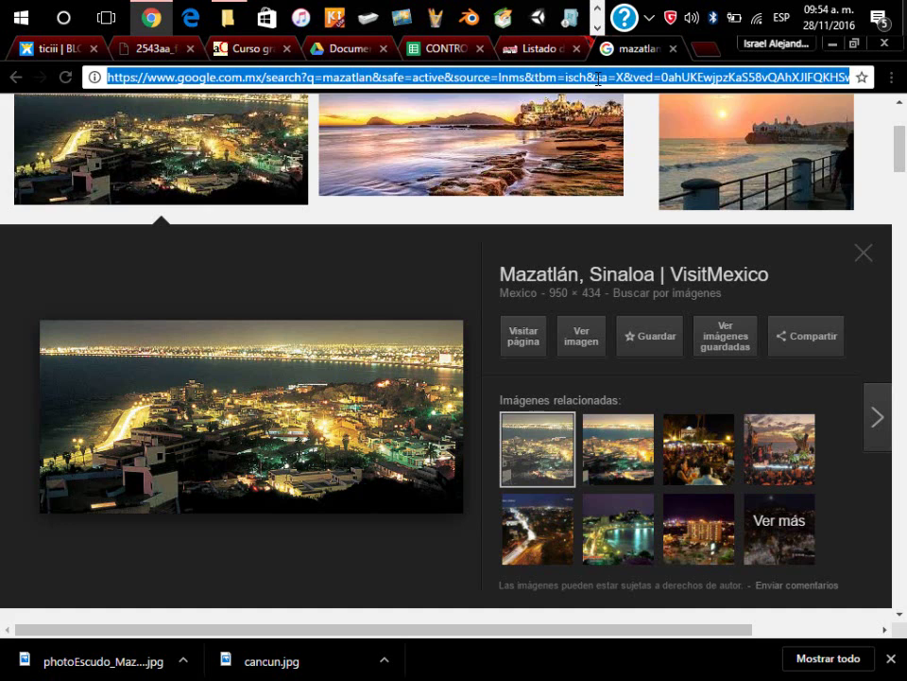
type("sinaloa")
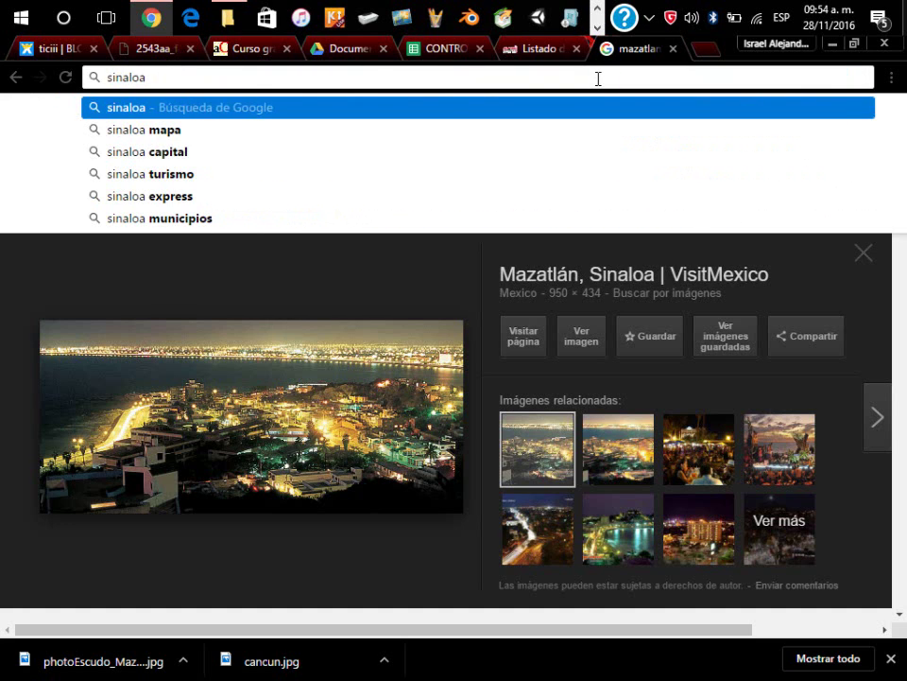
type(".gob.mx")
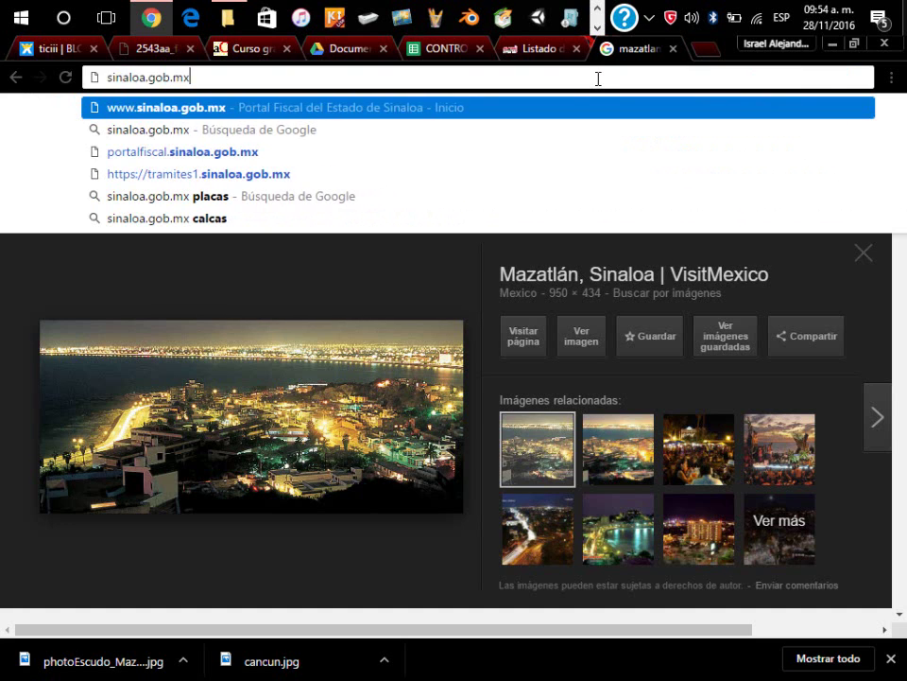
key("Return")
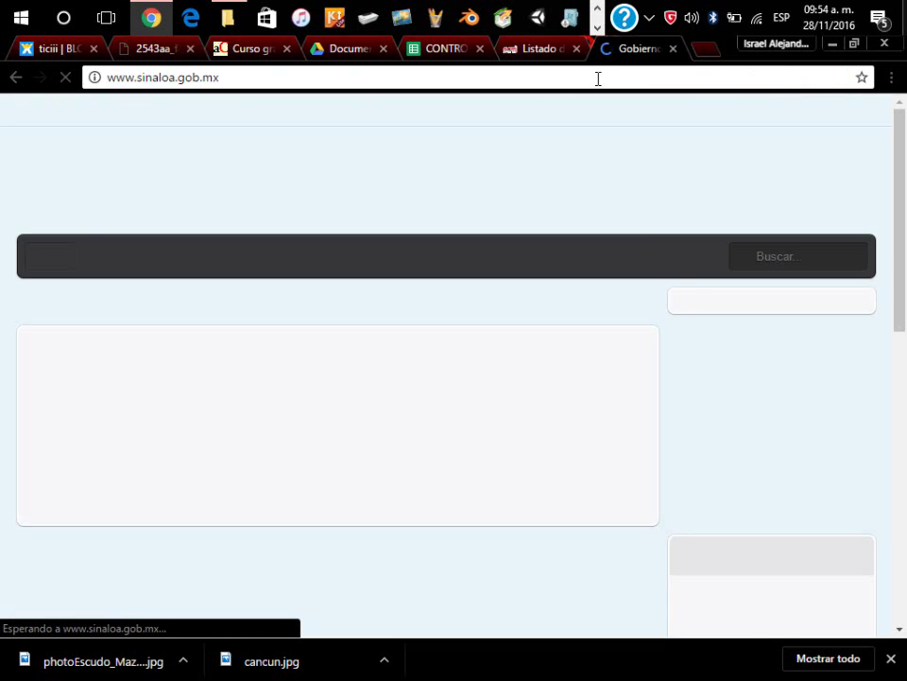
left_click(599, 78)
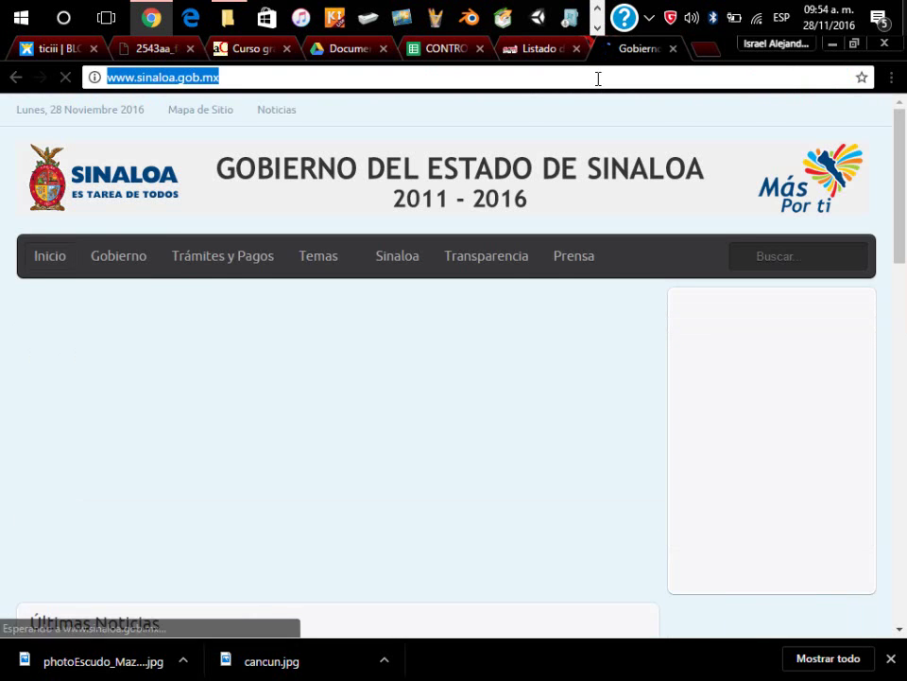
key("alt+Tab")
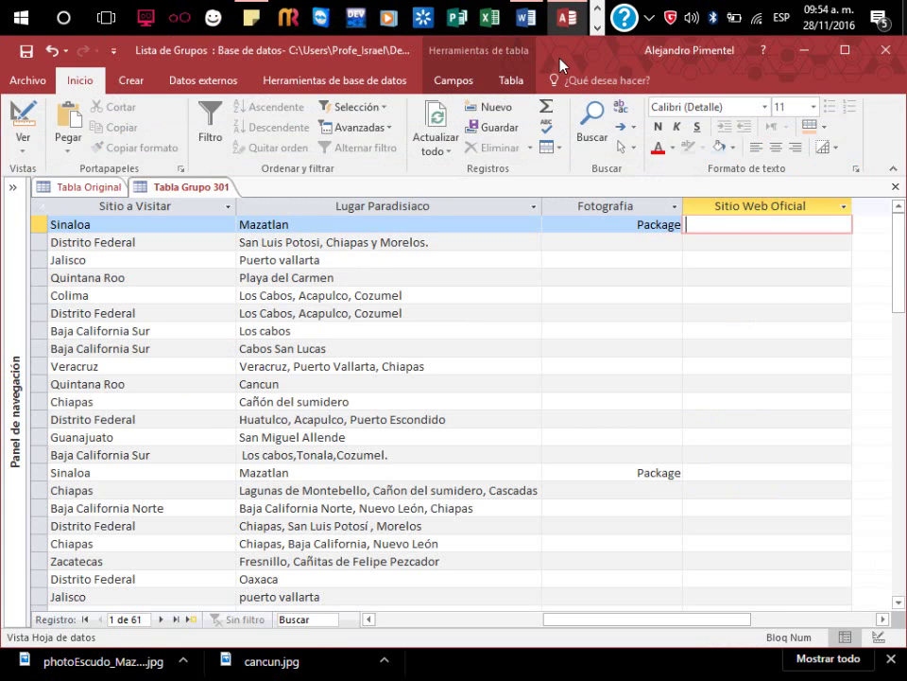
type("http://www.sinaloa.gob.mx/")
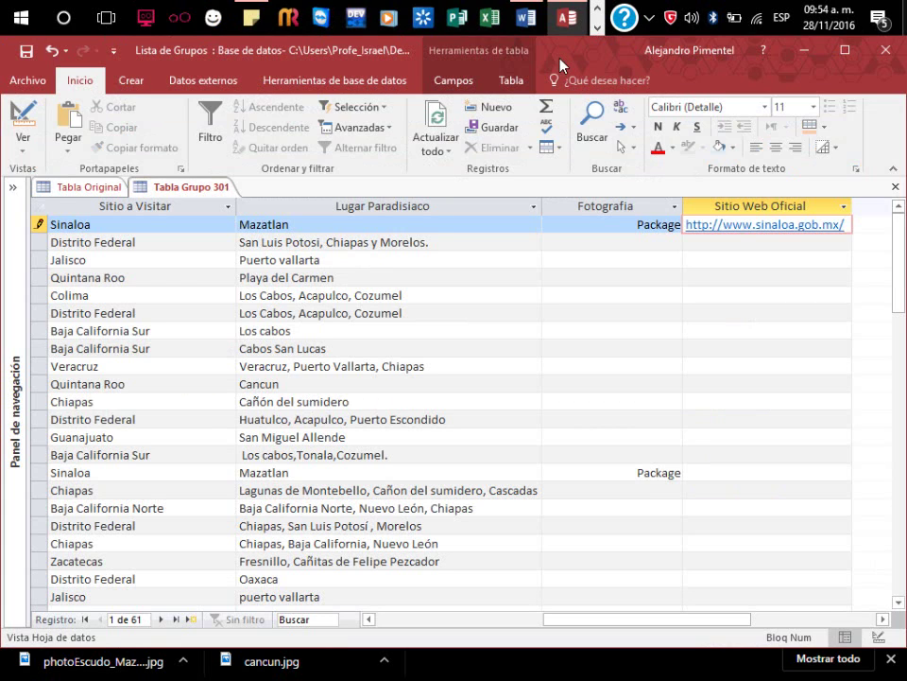
left_click(765, 328)
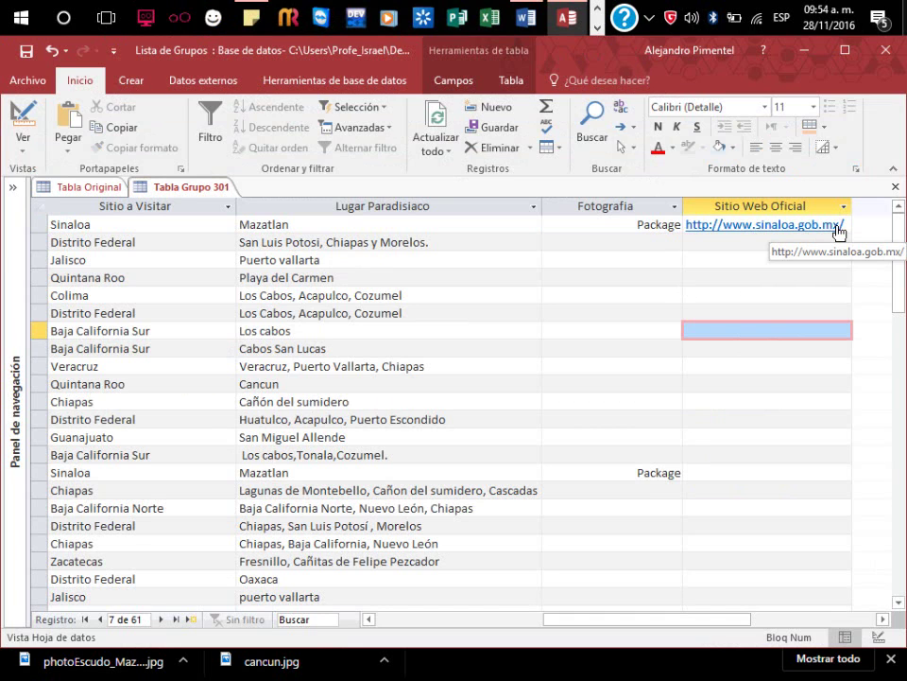
key("Up")
key("Up")
key("Up")
key("Up")
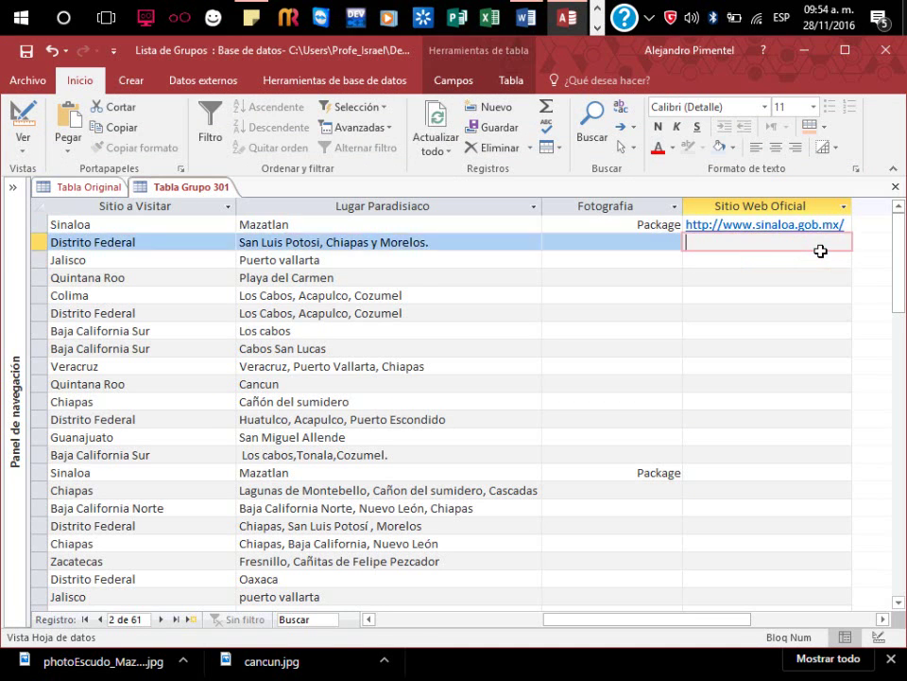
key("Up")
key("Down")
key("Down")
key("Down")
key("Down")
key("Down")
key("Down")
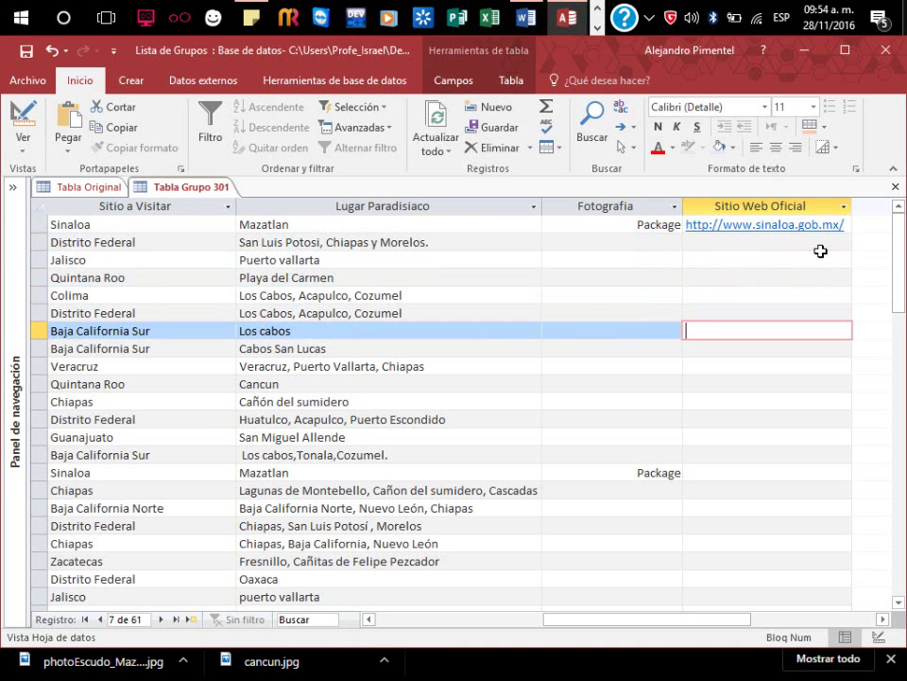
key("Down")
key("Down")
key("Down")
key("Down")
key("Down")
key("Down")
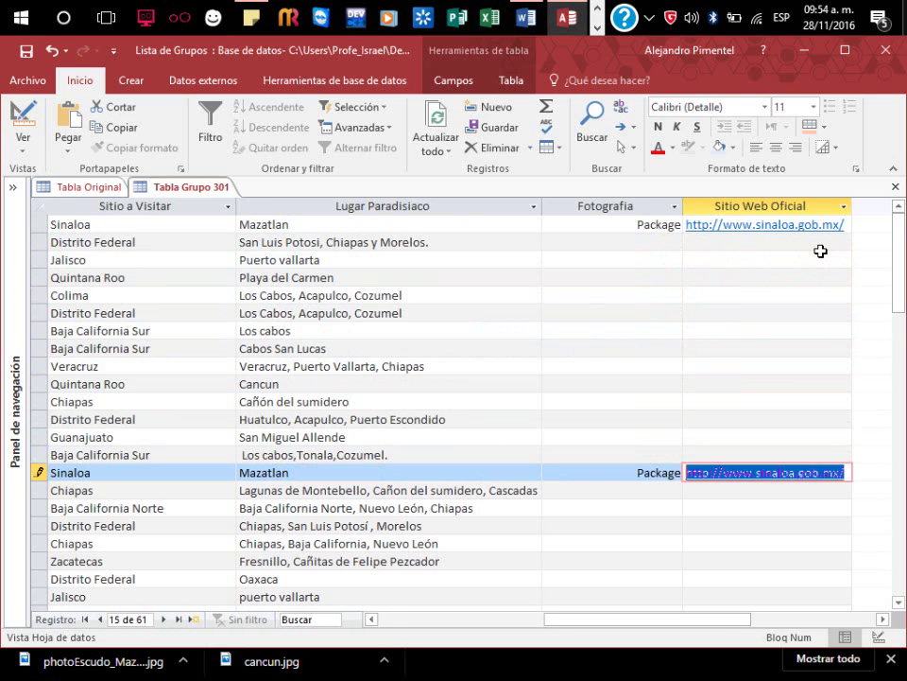
key("F2")
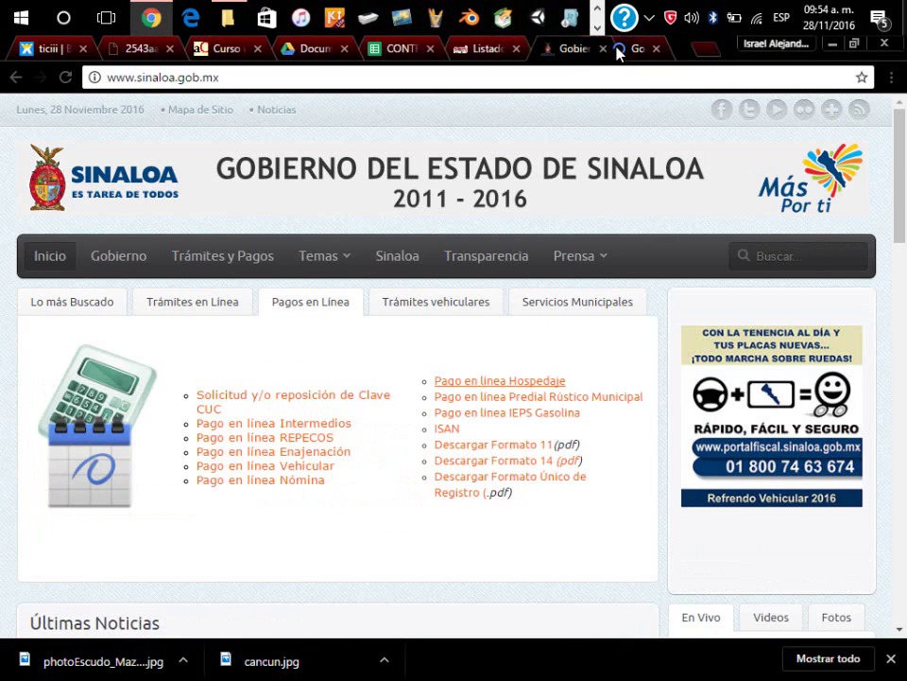
Close both Sinaloa tabs, minimize Chrome, and select the Quintana Roo web address cell
left_click(656, 48)
left_click(658, 48)
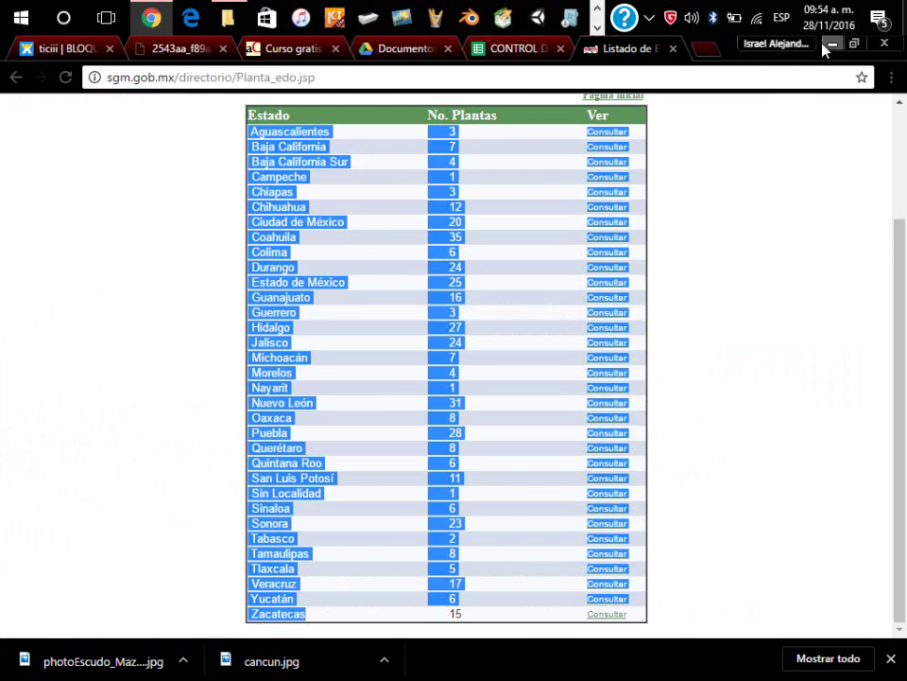
left_click(831, 44)
left_click(697, 277)
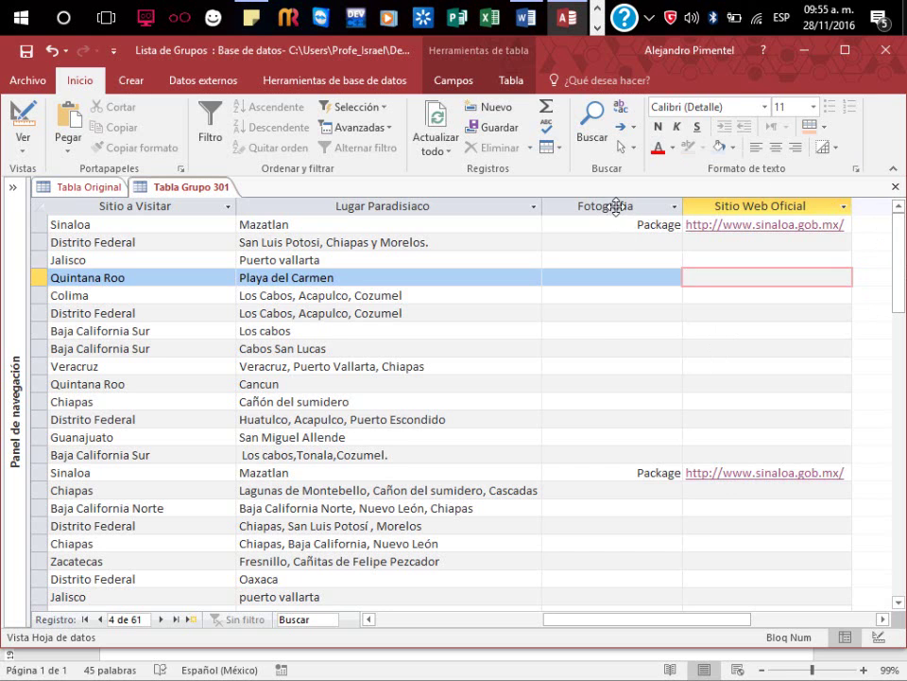
Close Tabla Grupo 301 and Tabla Original, saving their changes, then expand the navigation pane
left_click_drag(613, 204, 723, 198)
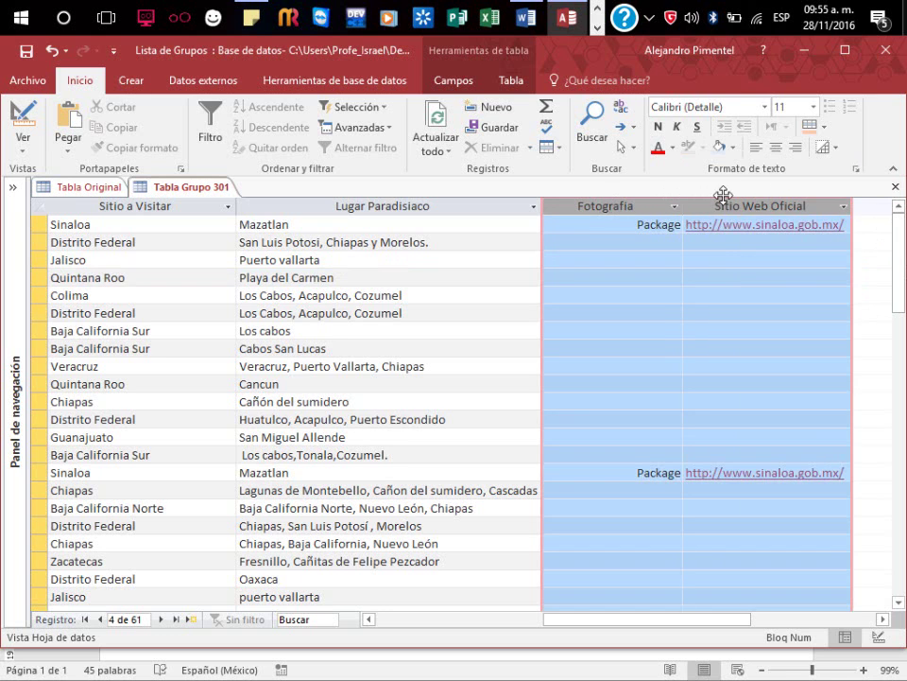
left_click(894, 185)
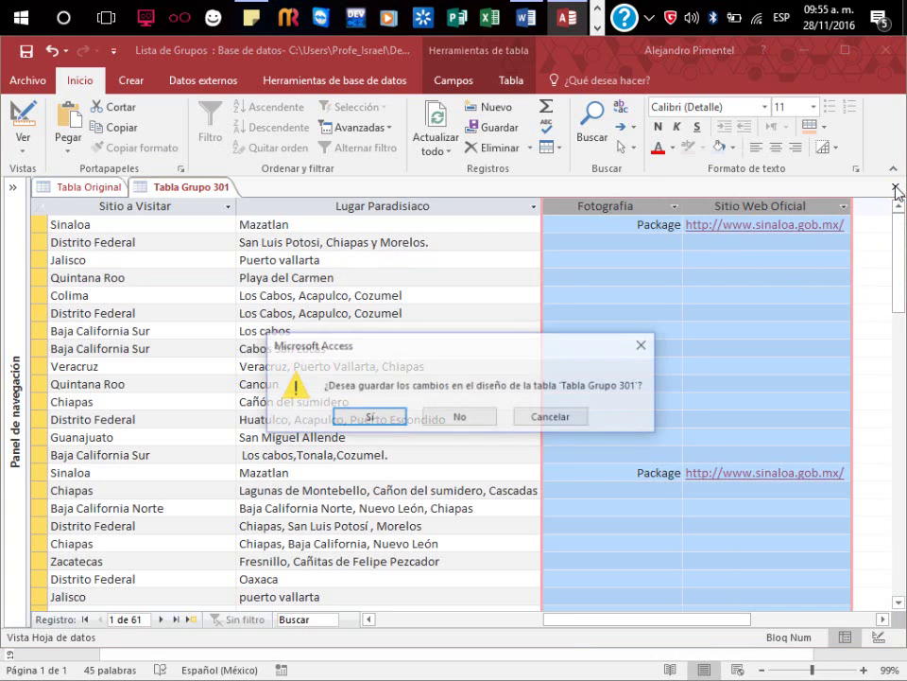
left_click(388, 419)
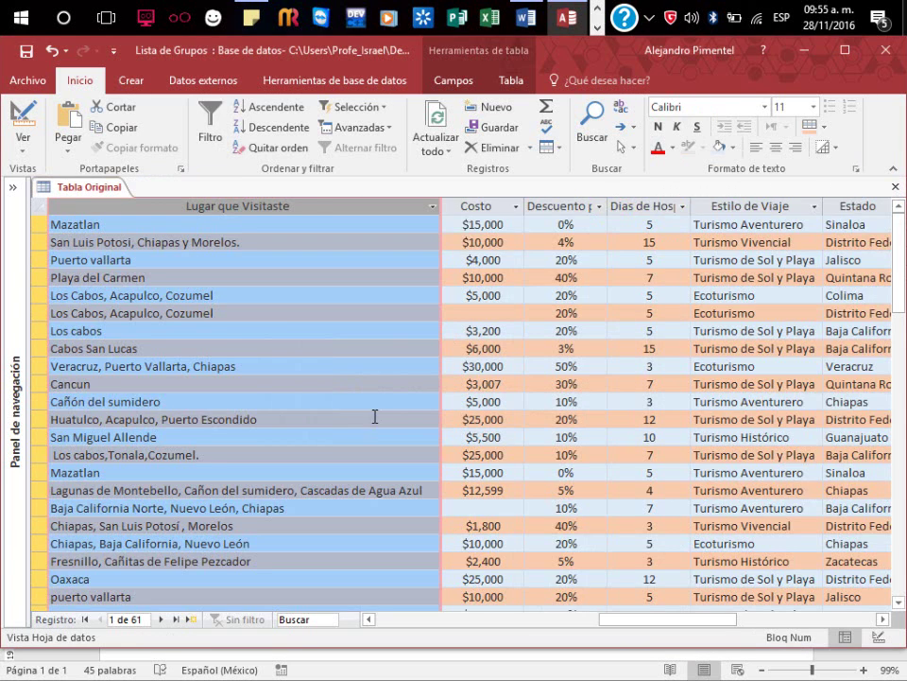
left_click(895, 186)
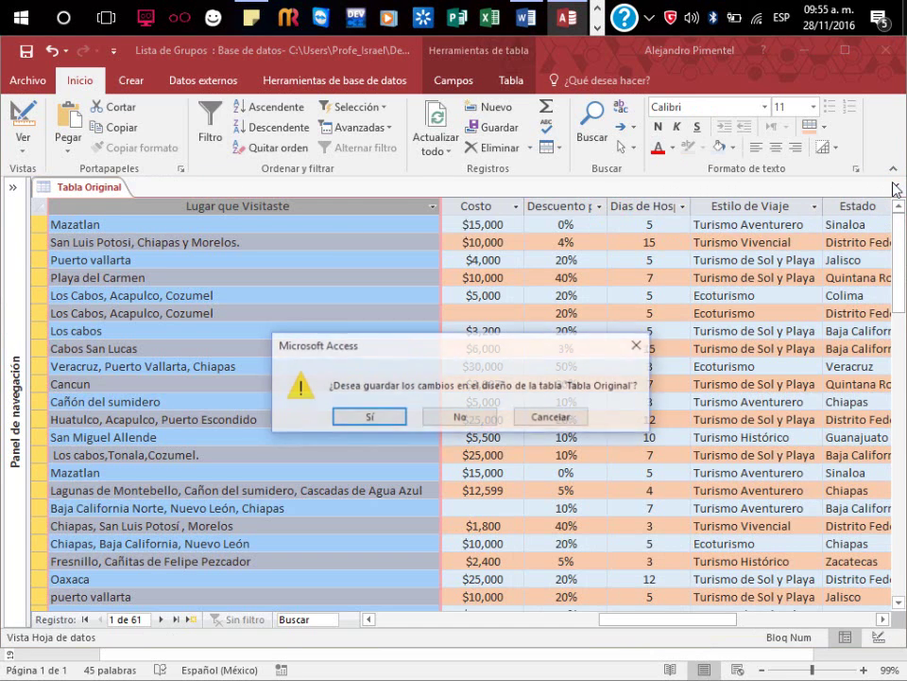
left_click(366, 419)
left_click(13, 187)
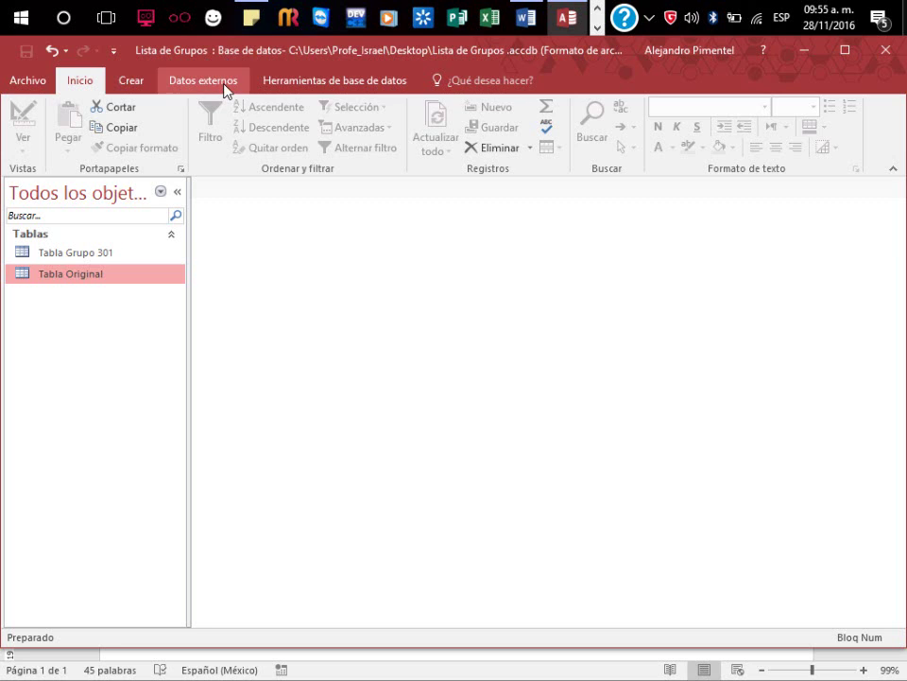
Add Tabla Grupo 301 and Tabla Original to the Relaciones window from Mostrar tabla
left_click(292, 89)
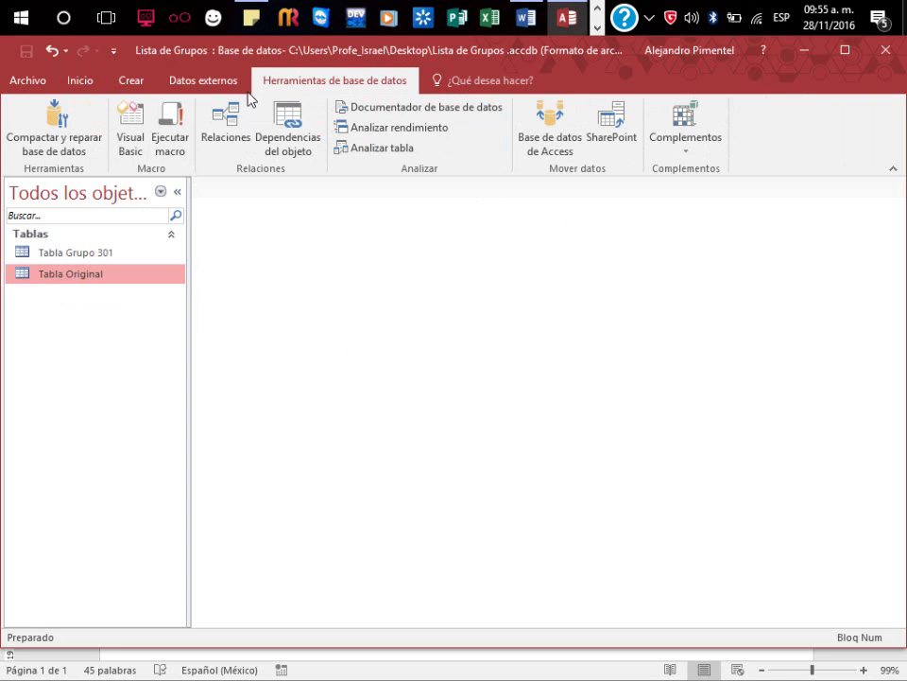
left_click(232, 118)
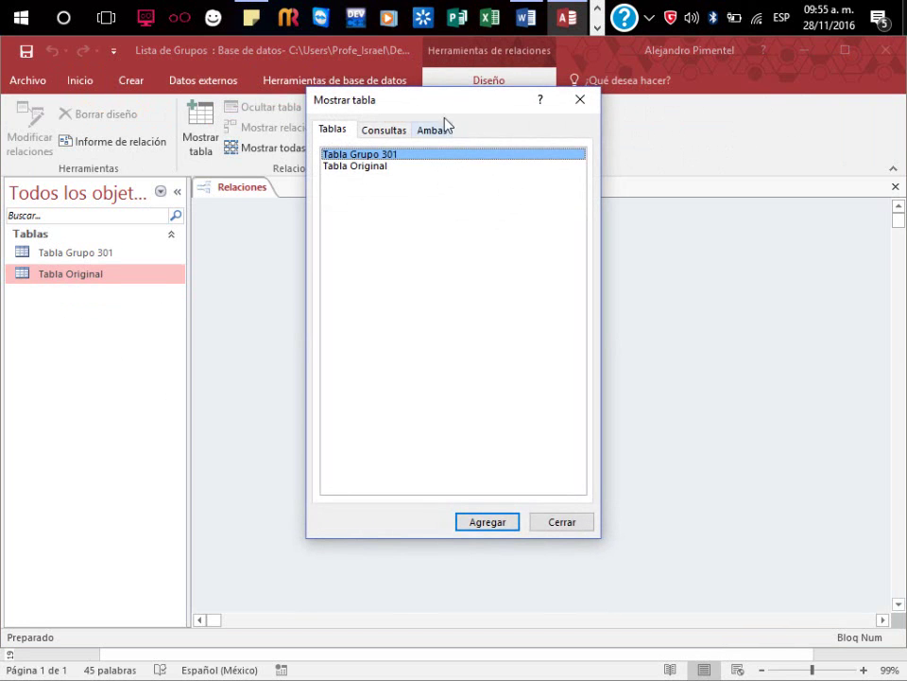
left_click_drag(446, 104, 463, 168)
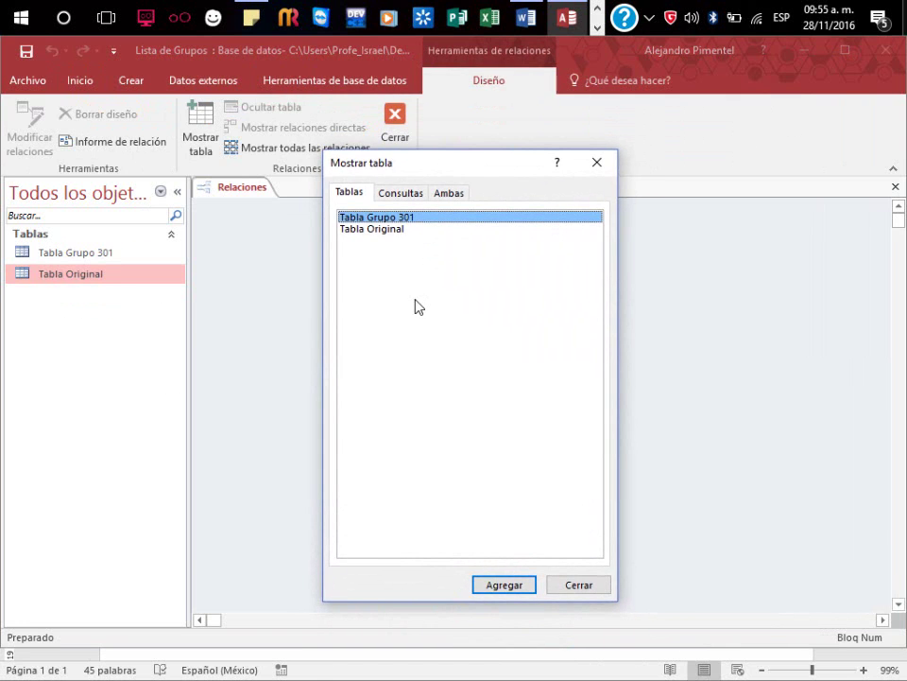
left_click_drag(406, 229, 383, 201)
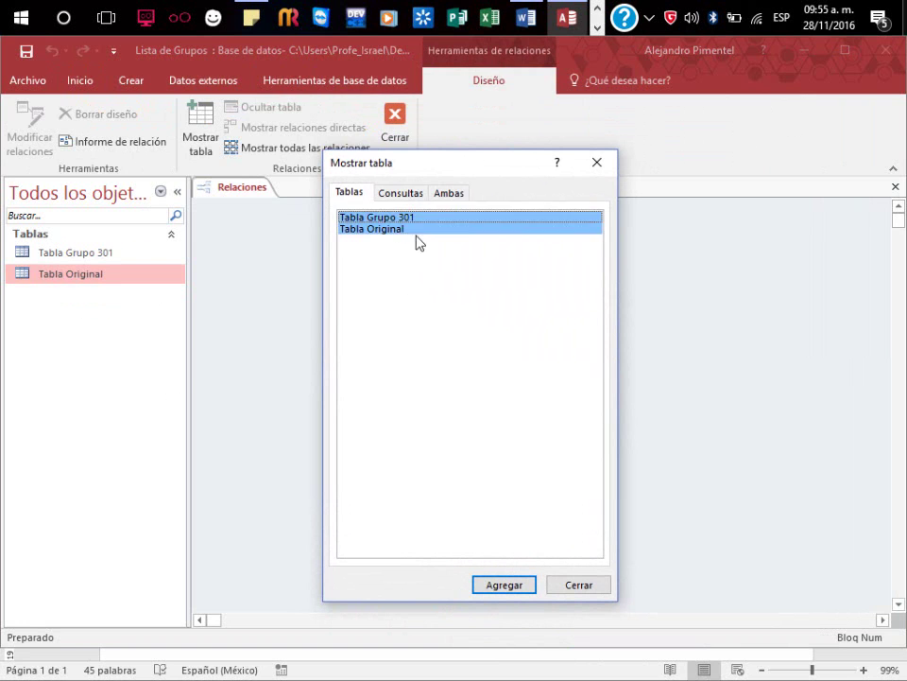
left_click(506, 588)
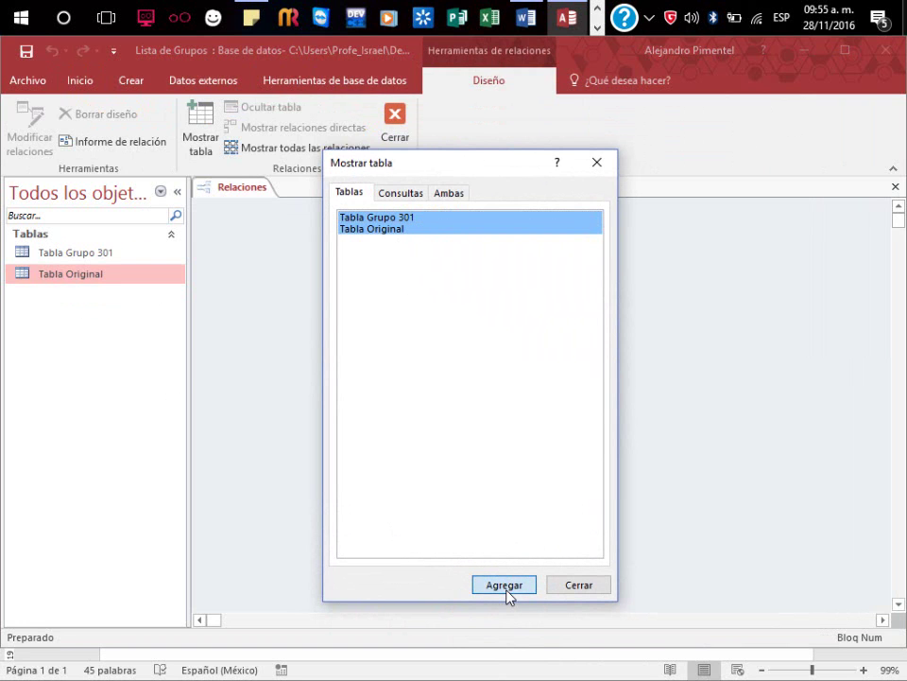
mouse_move(460, 172)
left_mouse_down()
mouse_move(423, 235)
mouse_move(415, 420)
mouse_move(397, 229)
left_mouse_up()
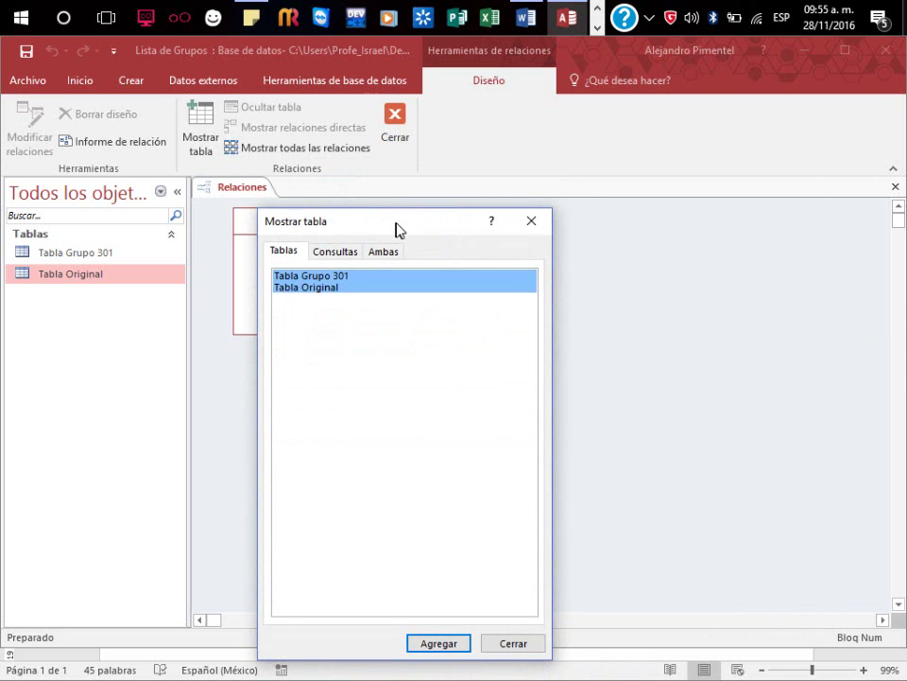
left_click(529, 220)
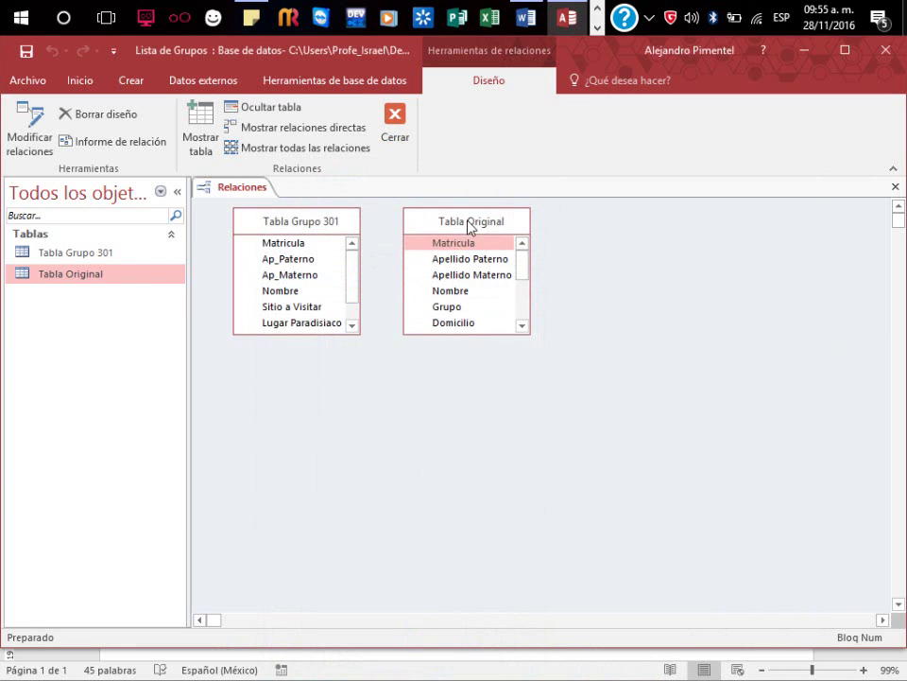
Make Matricula the primary key of Tabla Grupo 301 and save the design
left_click_drag(470, 227, 553, 374)
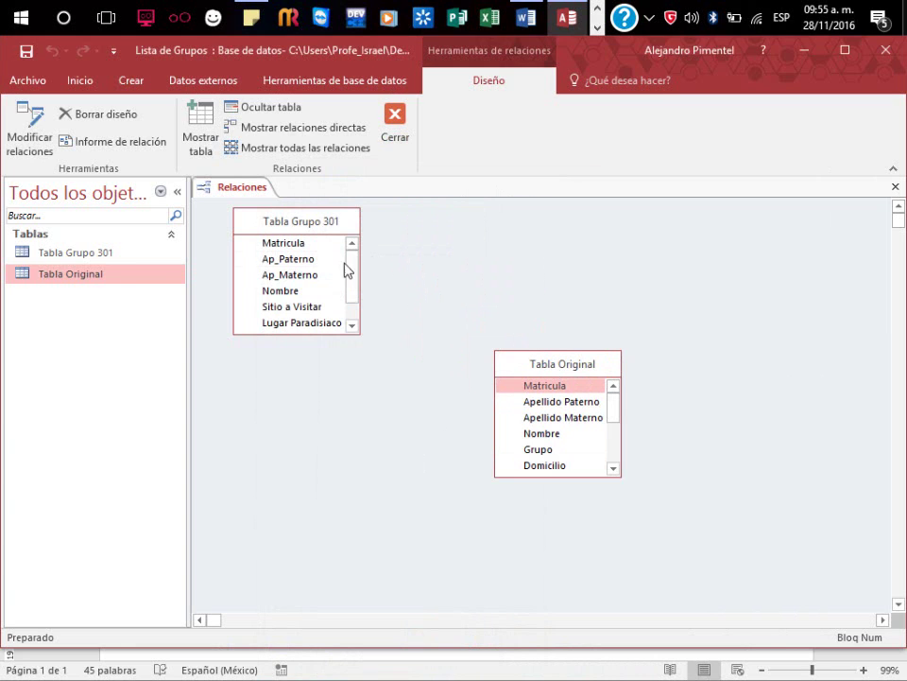
right_click(327, 227)
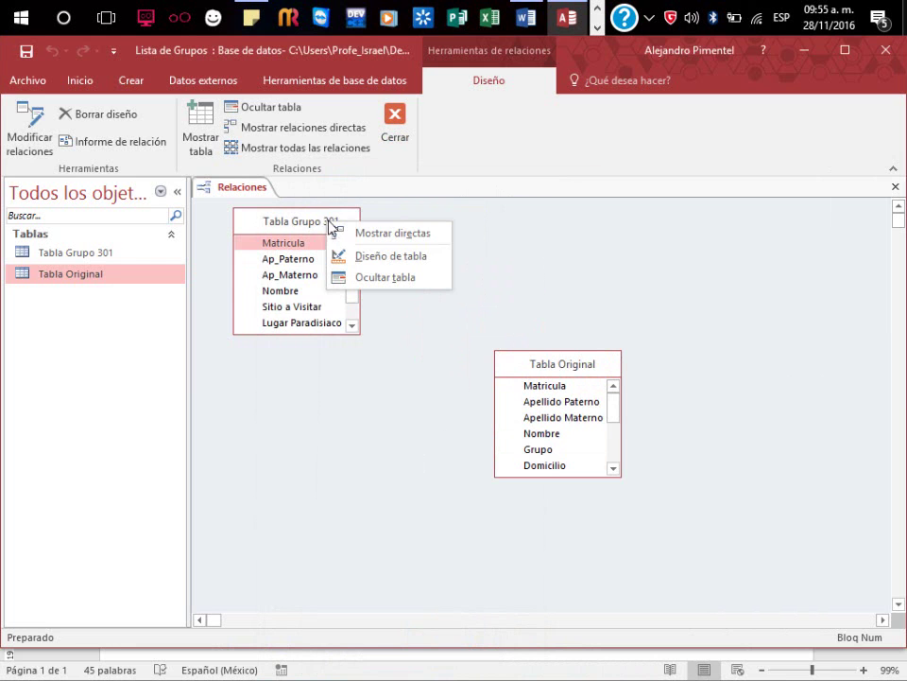
right_click(561, 373)
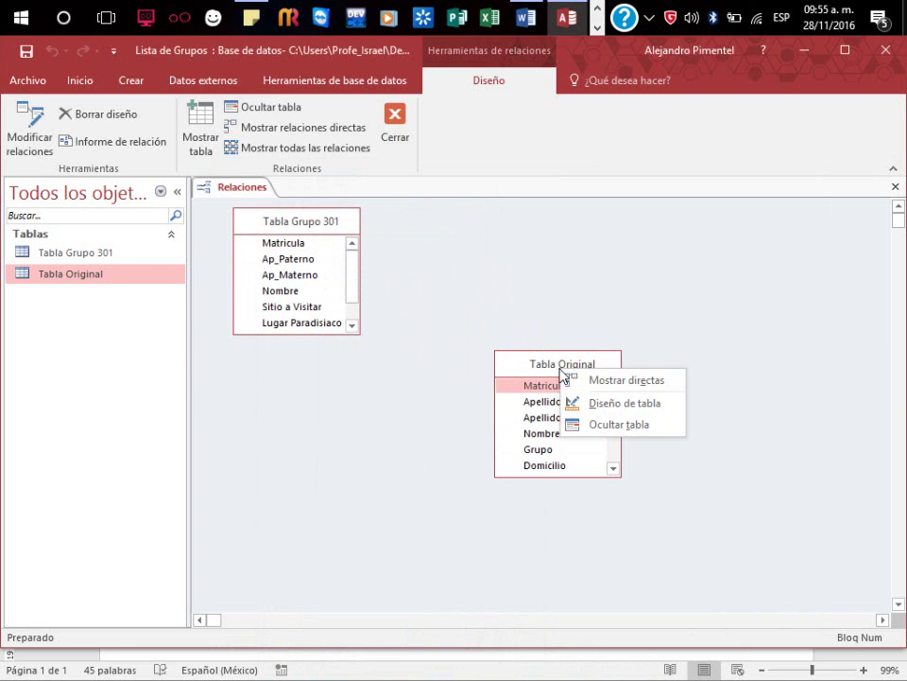
left_click(289, 225)
right_click(293, 225)
left_click(350, 256)
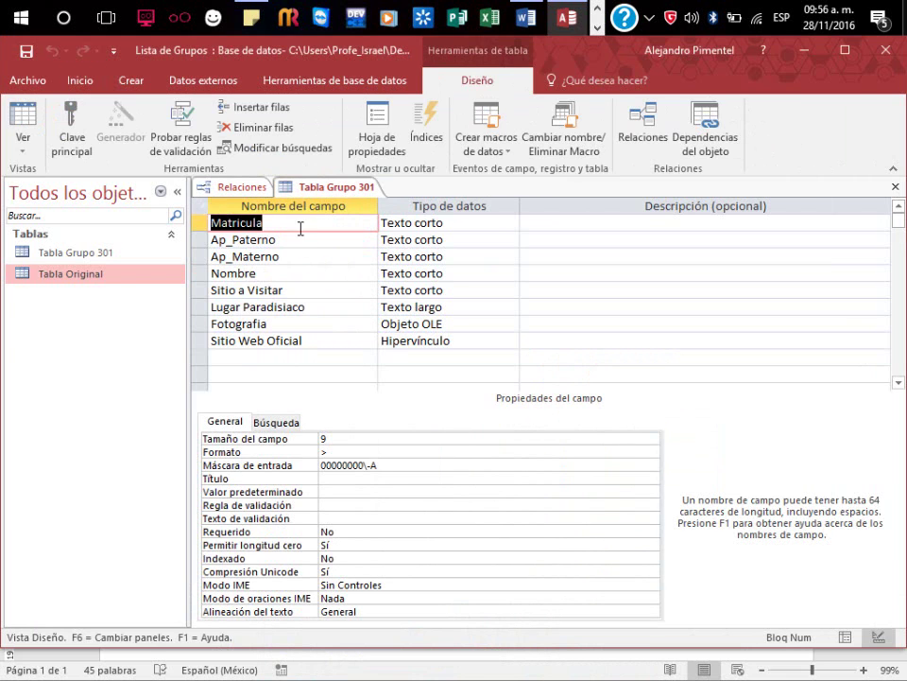
left_click(303, 223)
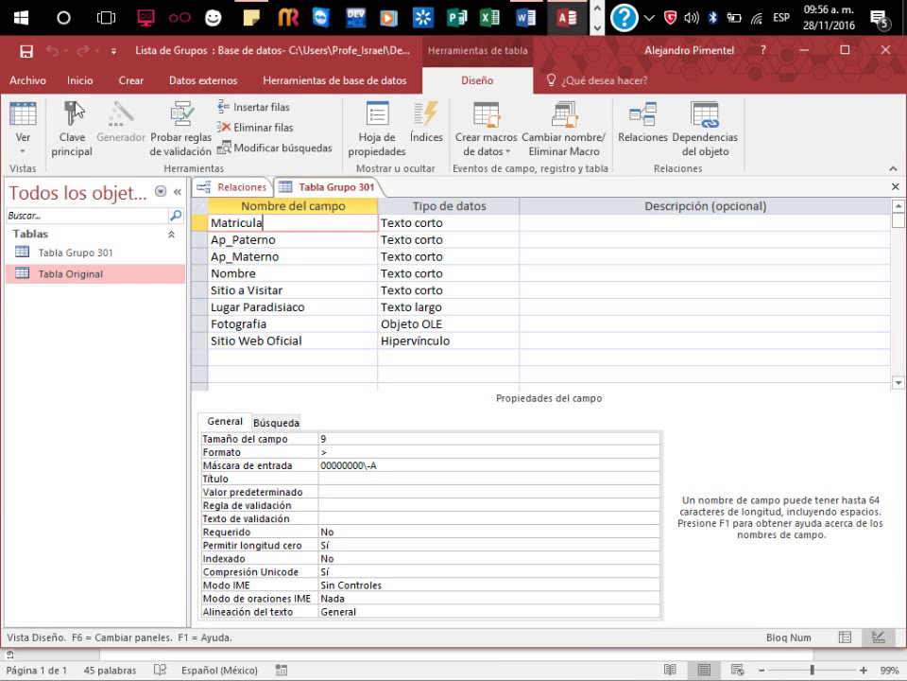
left_click(73, 112)
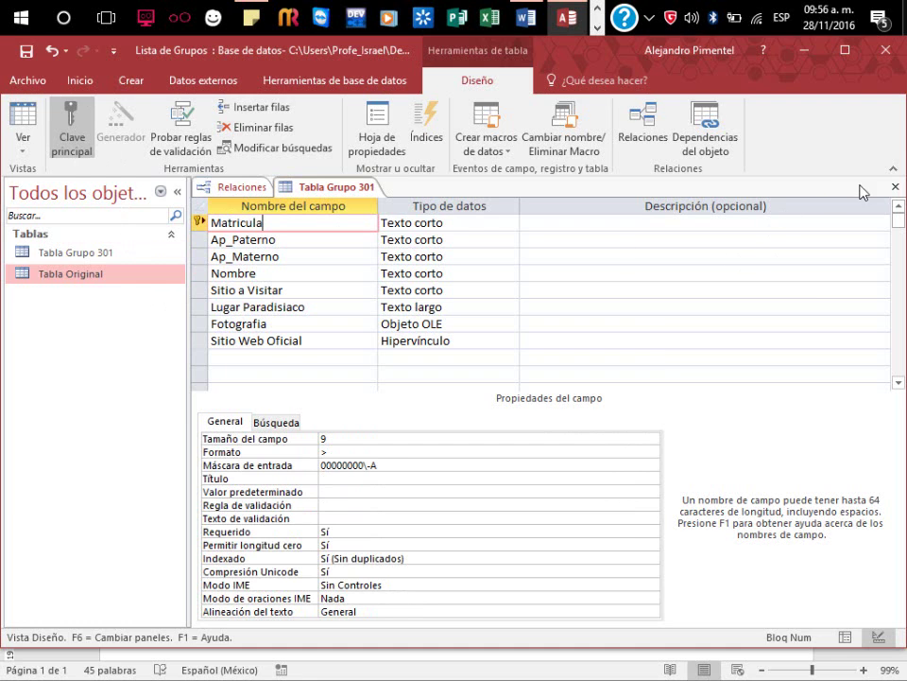
left_click(896, 187)
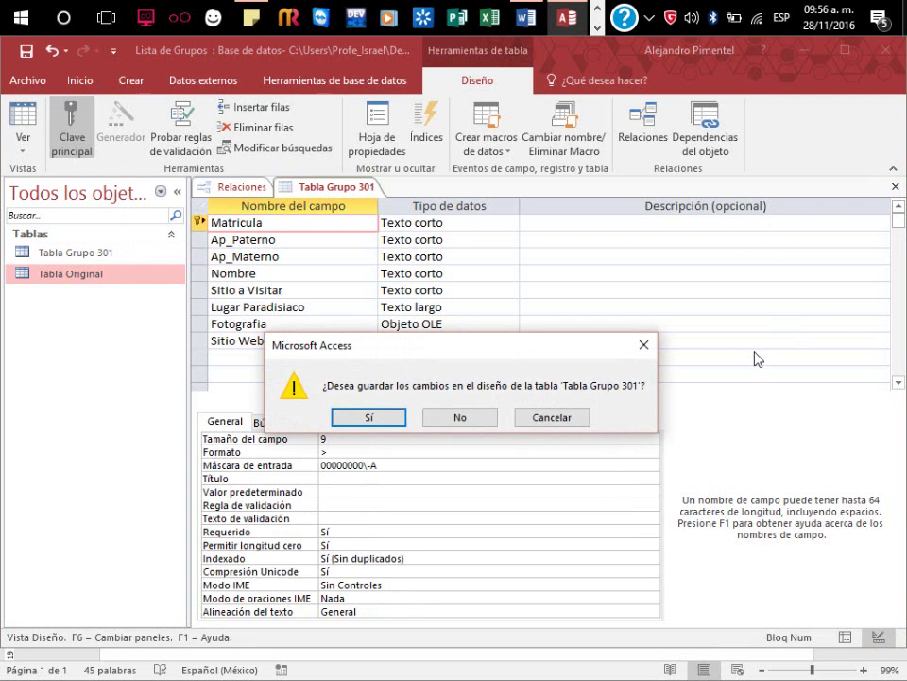
left_click(398, 421)
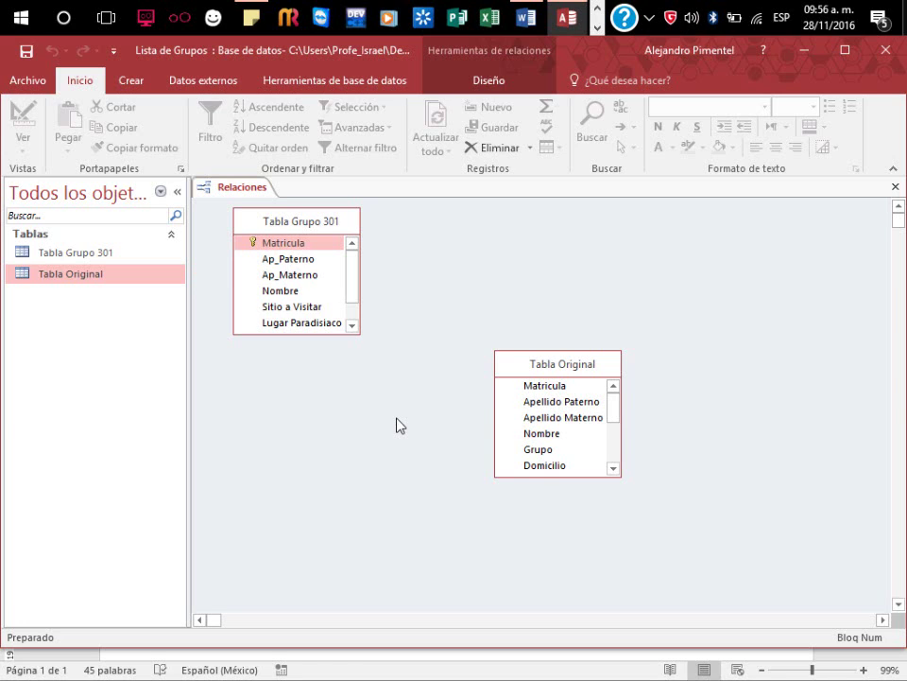
Make Matricula the primary key of Tabla Original and save the design
right_click(583, 365)
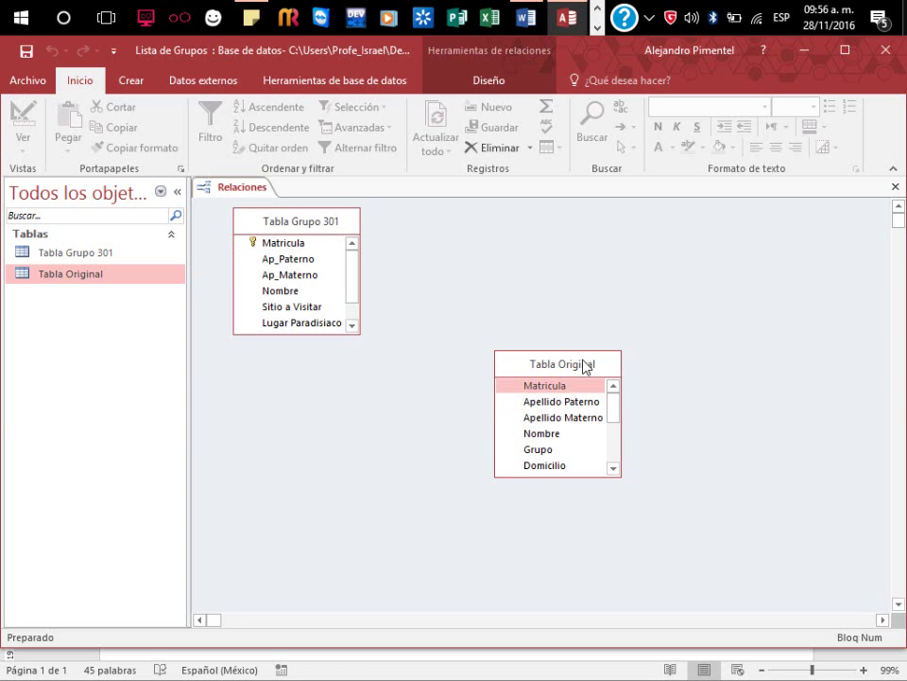
left_click(605, 395)
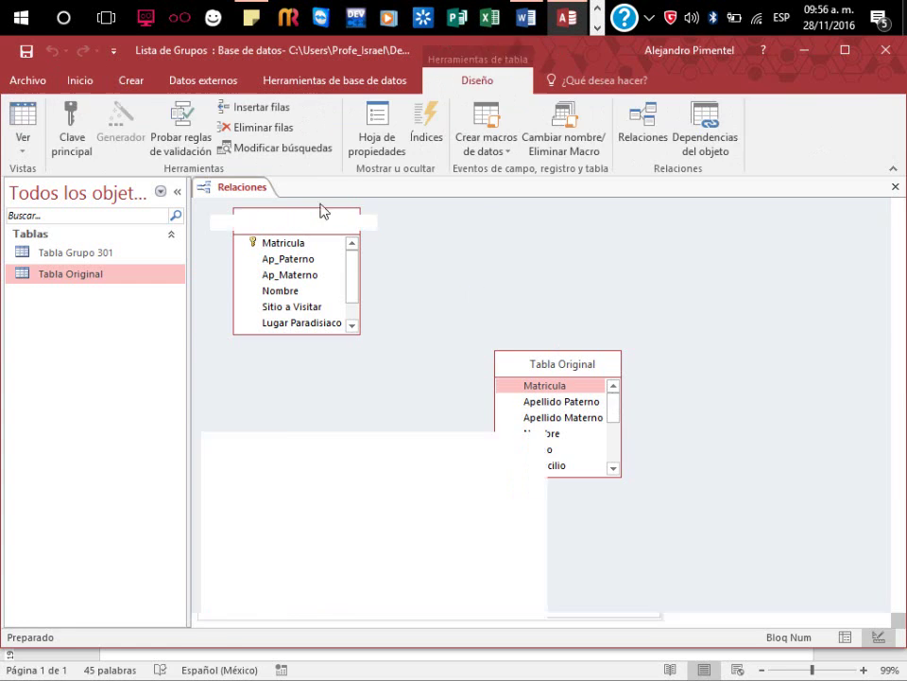
left_click(73, 118)
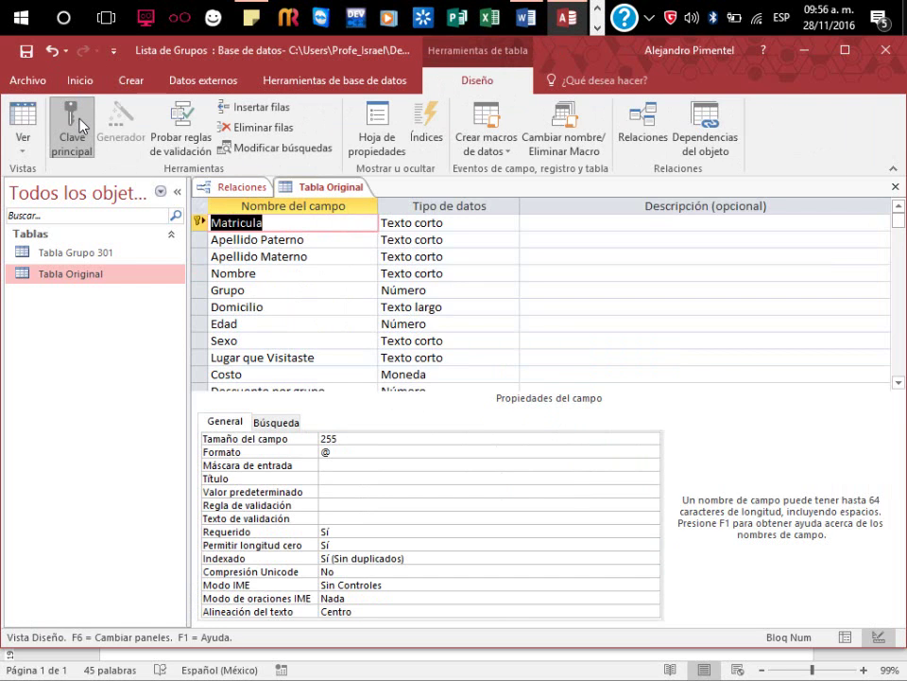
left_click(895, 186)
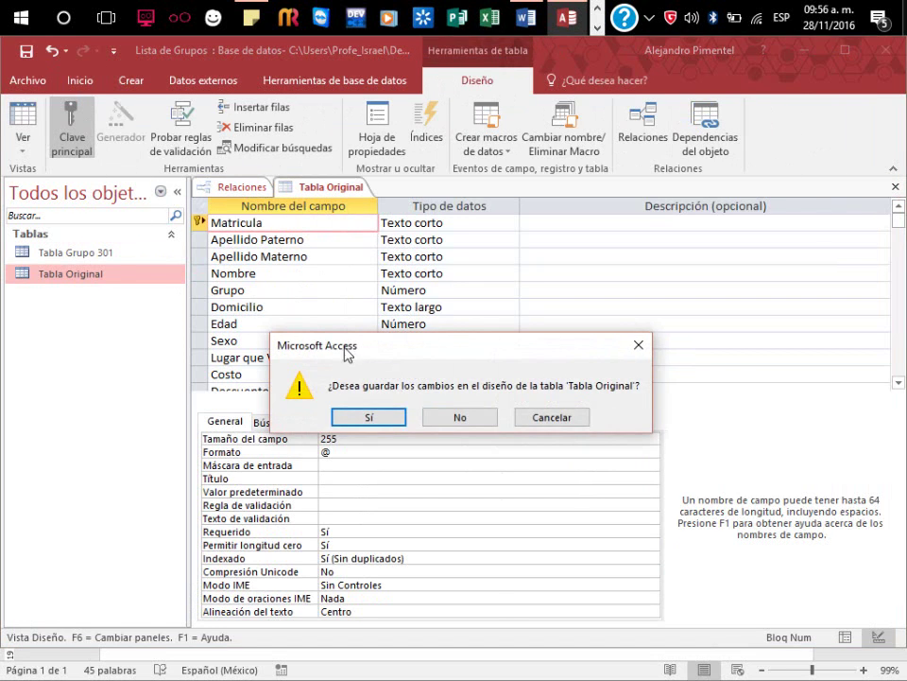
left_click(367, 417)
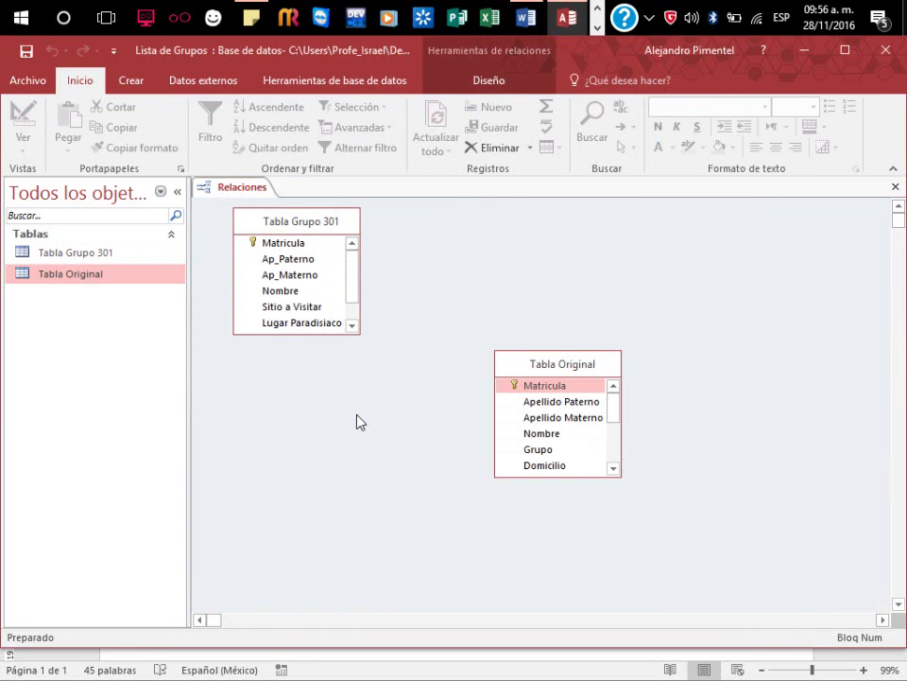
Link both tables' Matricula fields with referential integrity, cascade updates and cascade deletes enabled
left_click(299, 247)
left_click(583, 403)
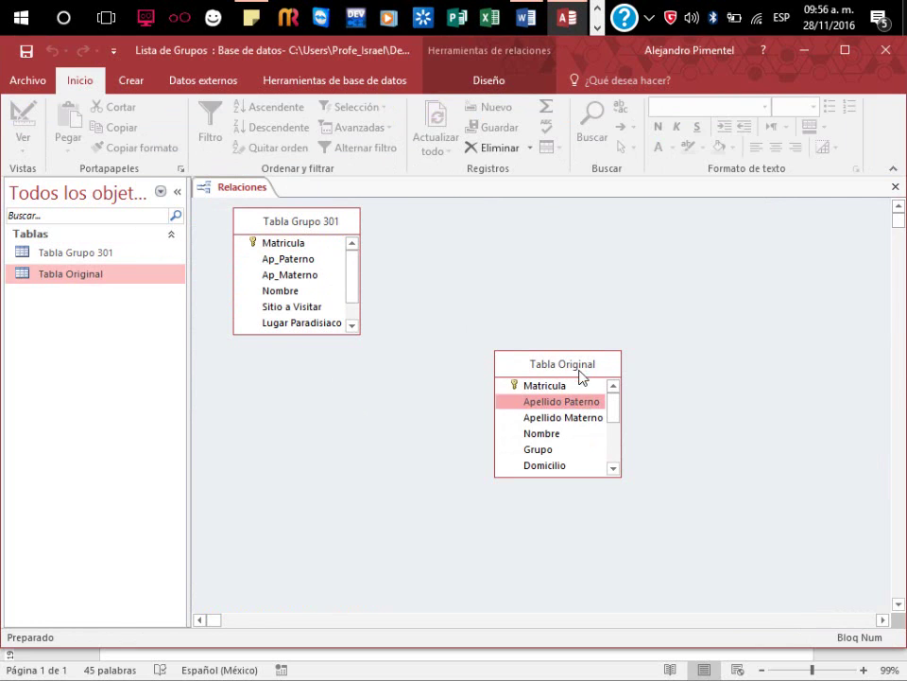
mouse_move(580, 386)
left_mouse_down()
mouse_move(265, 246)
mouse_move(532, 318)
mouse_move(555, 395)
mouse_move(561, 385)
left_mouse_up()
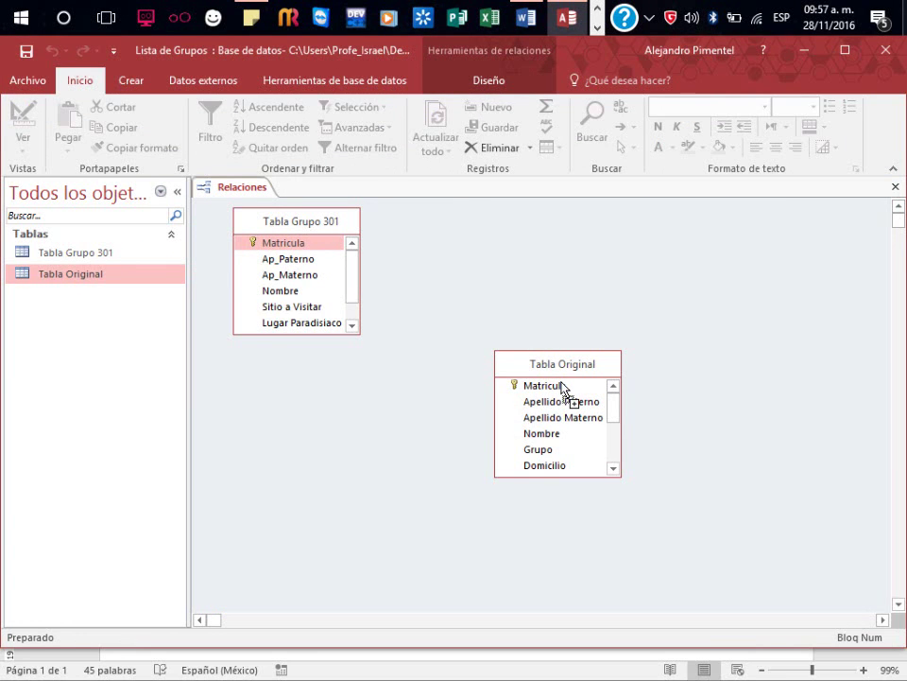
left_click_drag(561, 386, 561, 385)
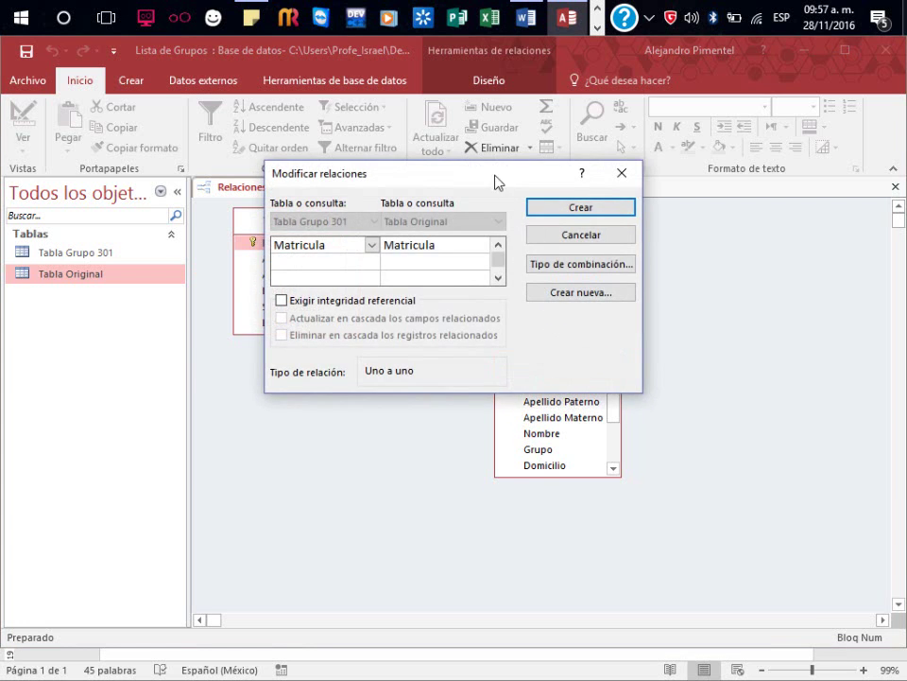
mouse_move(496, 178)
left_mouse_down()
mouse_move(583, 232)
mouse_move(590, 175)
left_mouse_up()
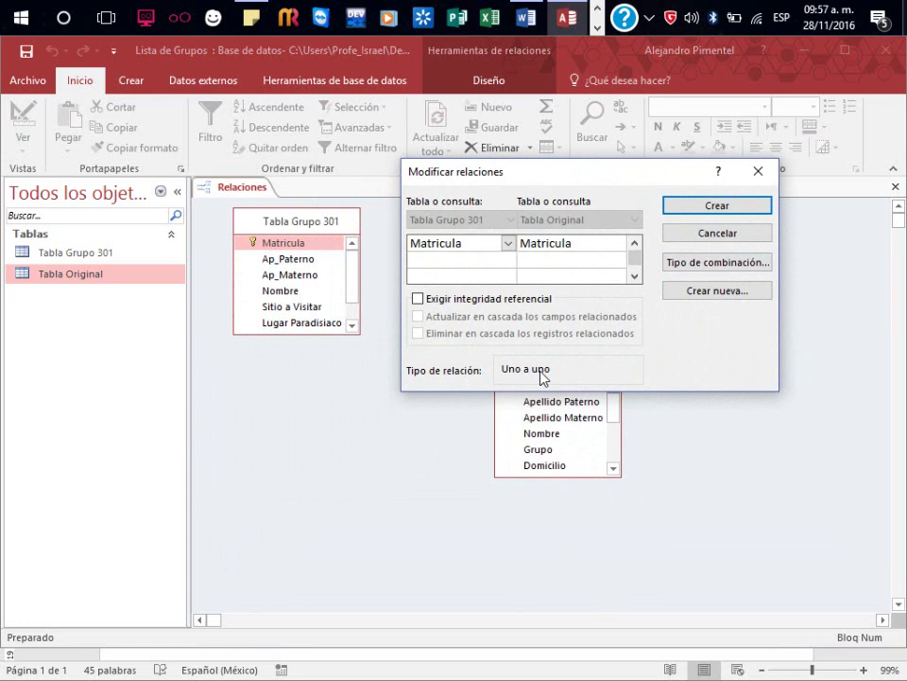
left_click(465, 300)
left_click(471, 317)
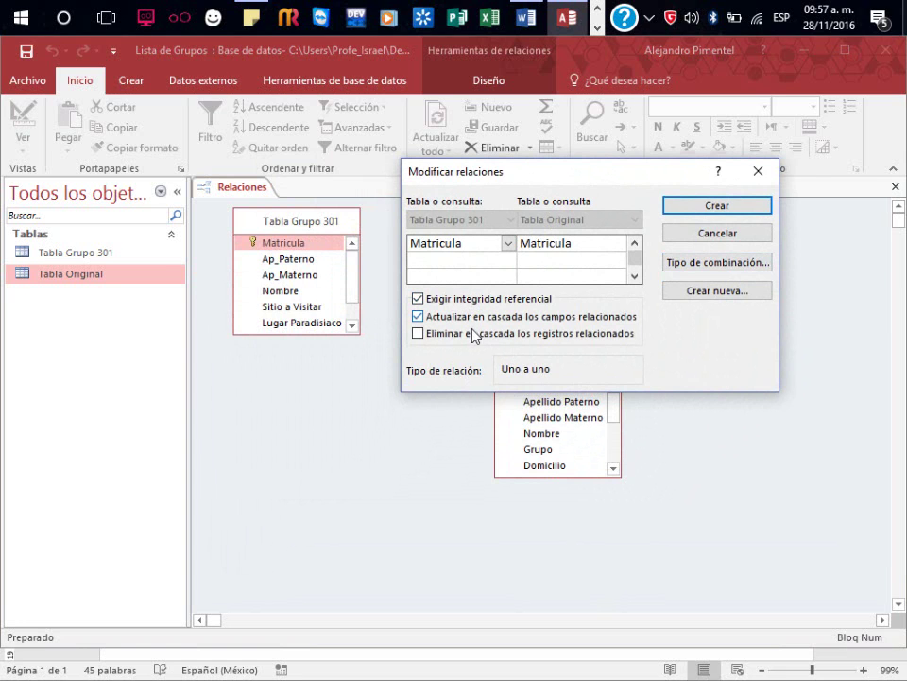
left_click(472, 333)
left_click_drag(520, 173, 187, 352)
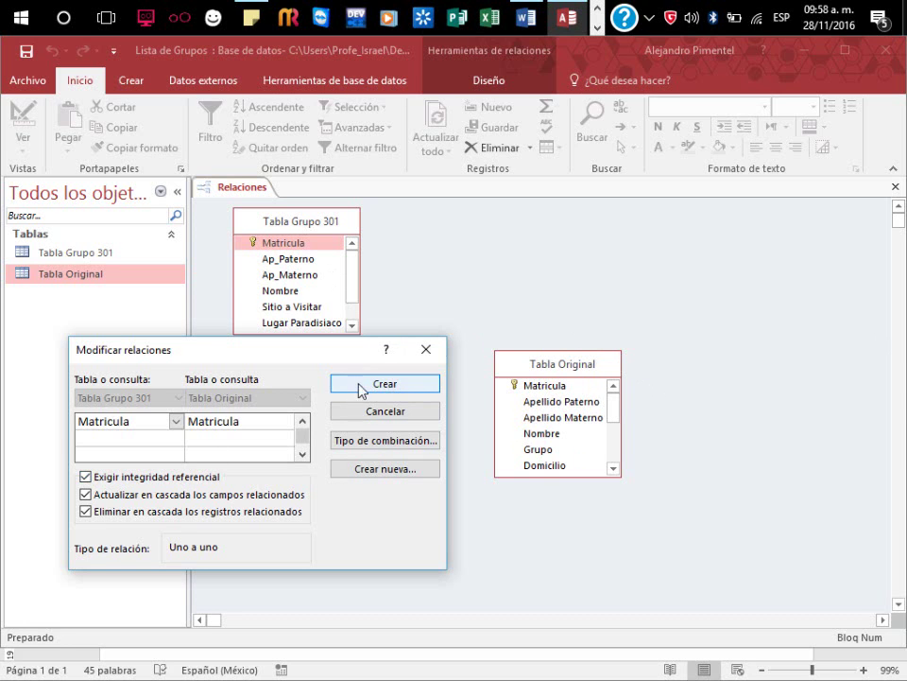
Create the one-to-one Matricula relationship and place Tabla Original right of Tabla Grupo 301
left_click_drag(318, 354, 577, 243)
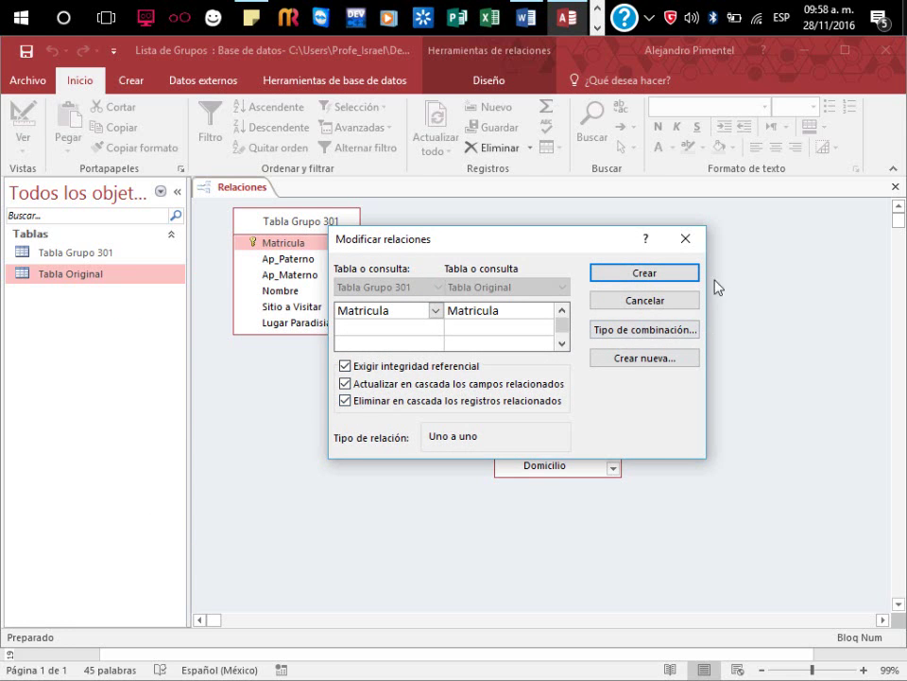
left_click(674, 277)
mouse_move(575, 367)
left_mouse_down()
mouse_move(596, 288)
mouse_move(603, 301)
left_mouse_up()
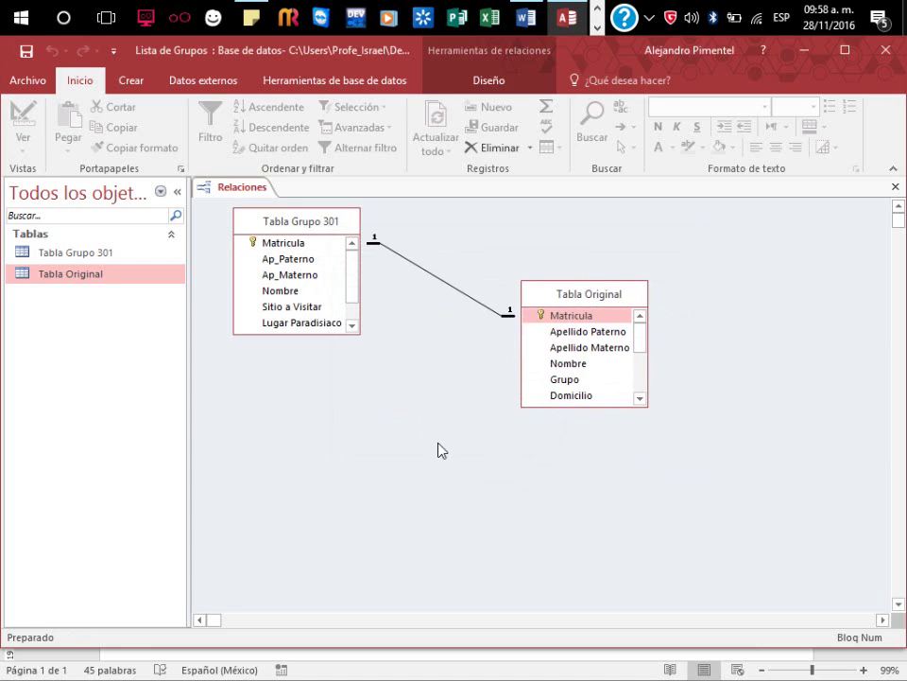
Open Tabla Original and expand the Laguna, duran, Caraza and Toledo subdatasheets
double_click(92, 276)
left_click(214, 224)
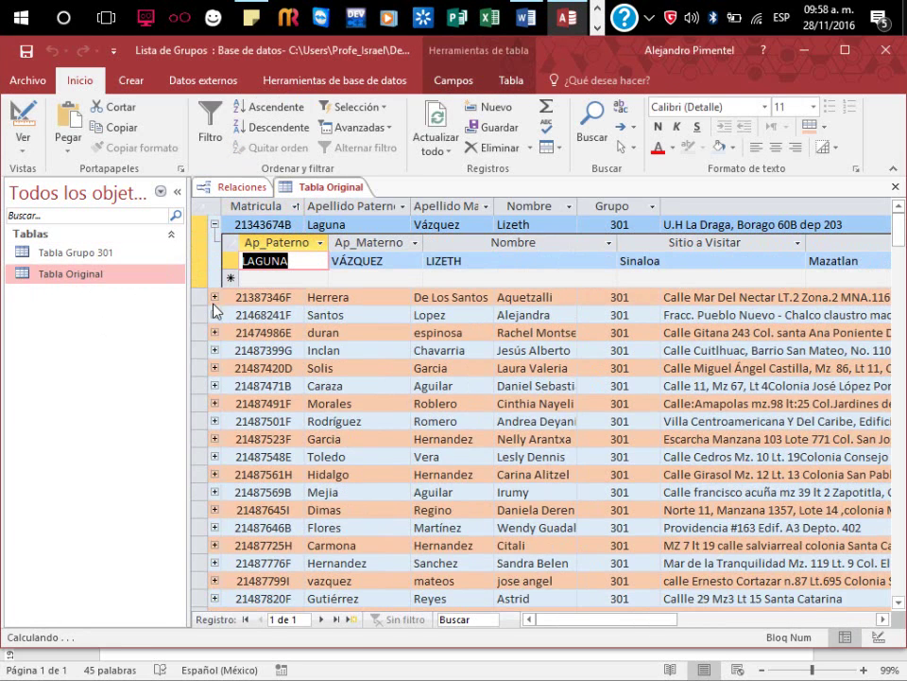
left_click(214, 333)
left_click(215, 440)
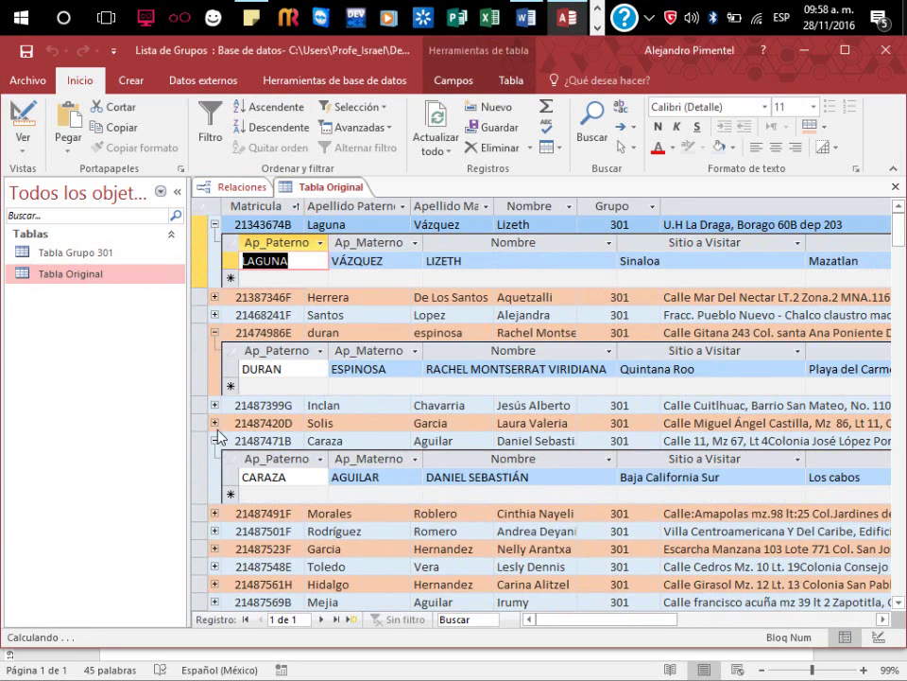
left_click(176, 191)
left_click(54, 566)
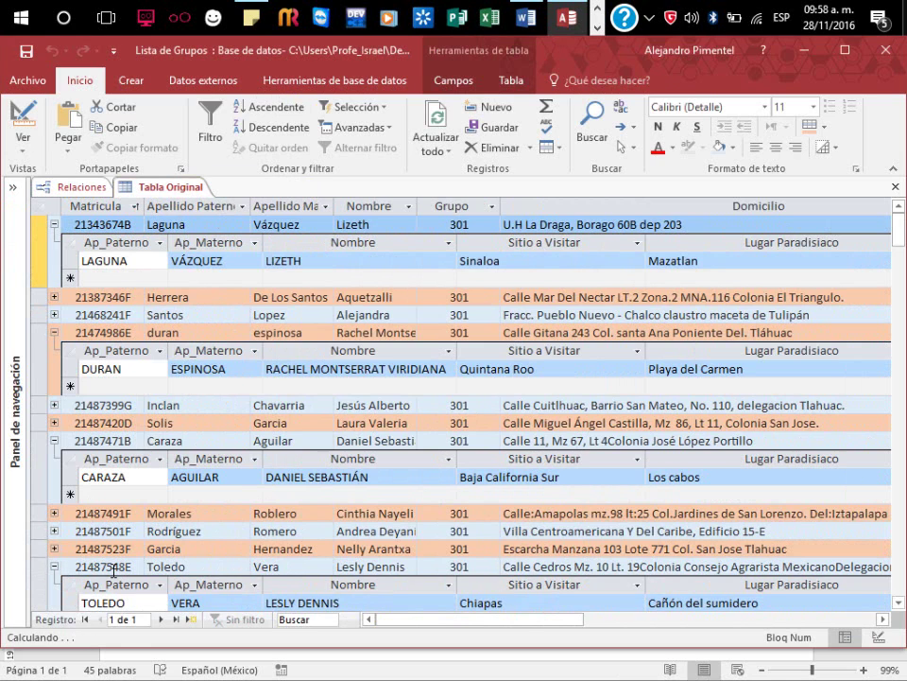
scroll(445, 507, "down", 2)
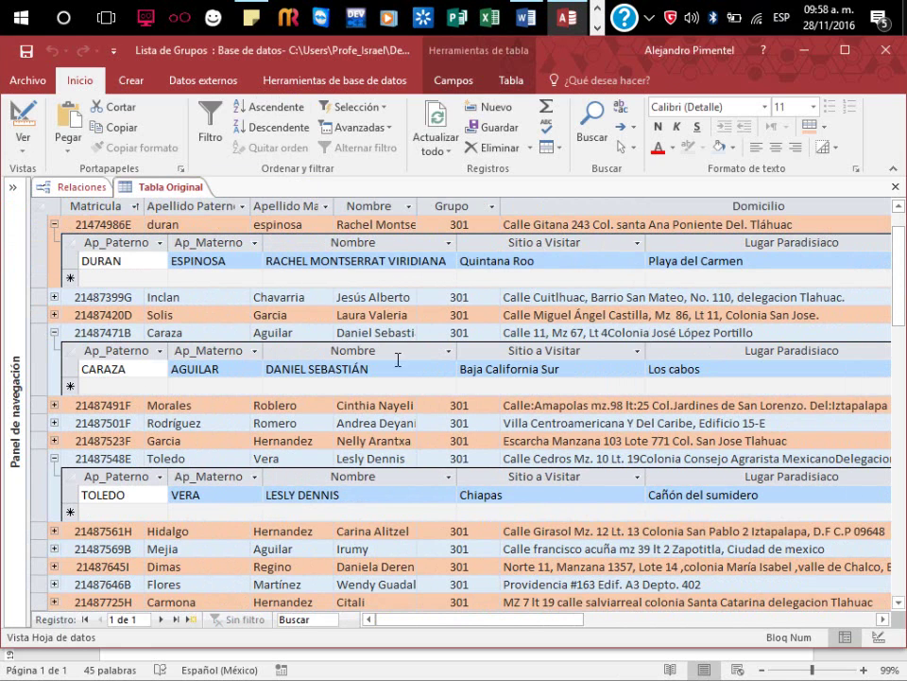
Collapse the duran, Caraza and Toledo subdatasheets and show the taskbar calendar
left_click(19, 193)
left_click(76, 193)
key("Escape")
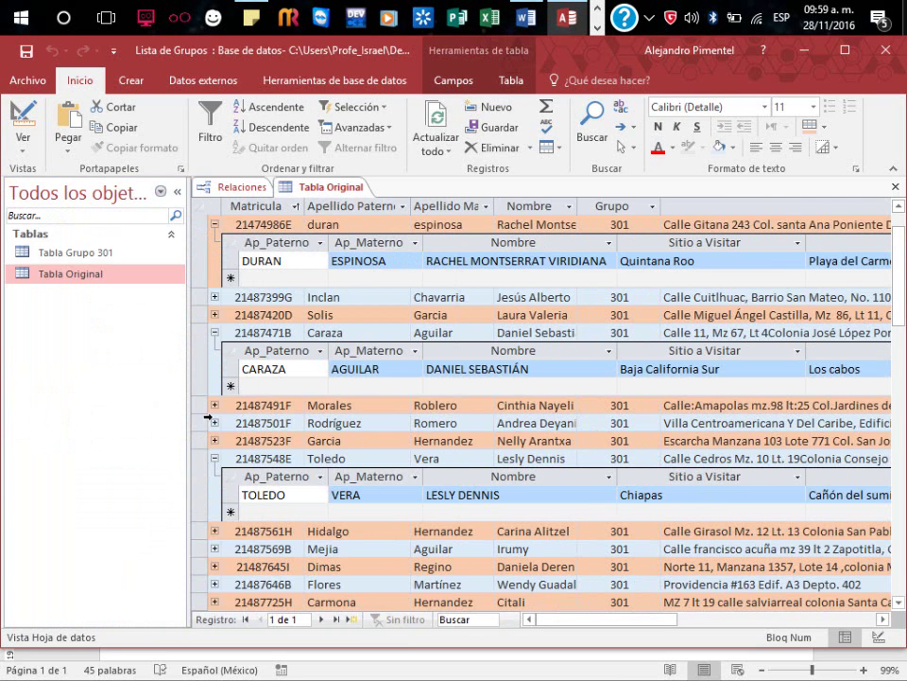
left_click(214, 225)
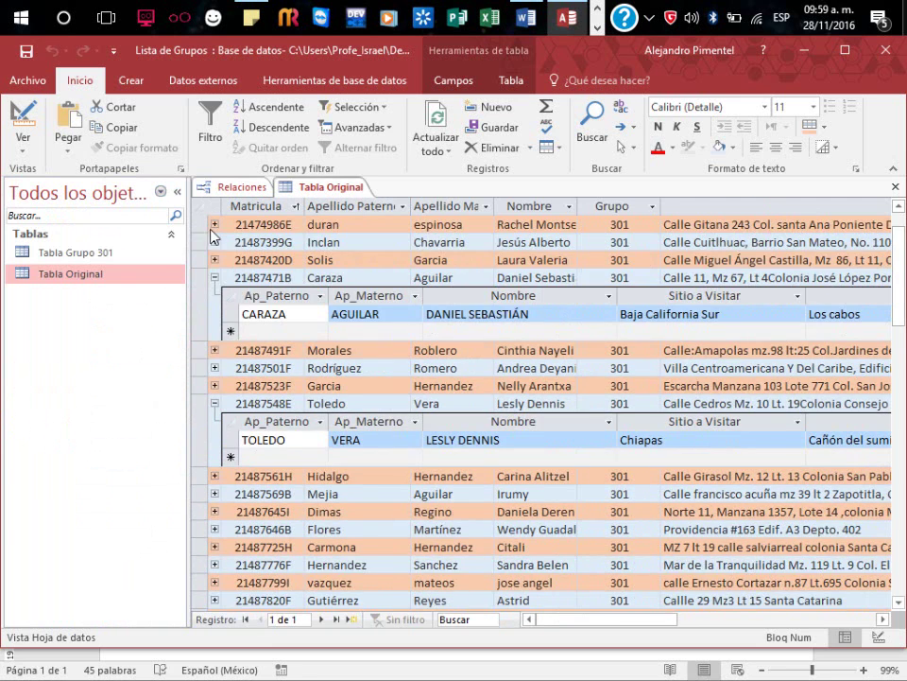
left_click(214, 278)
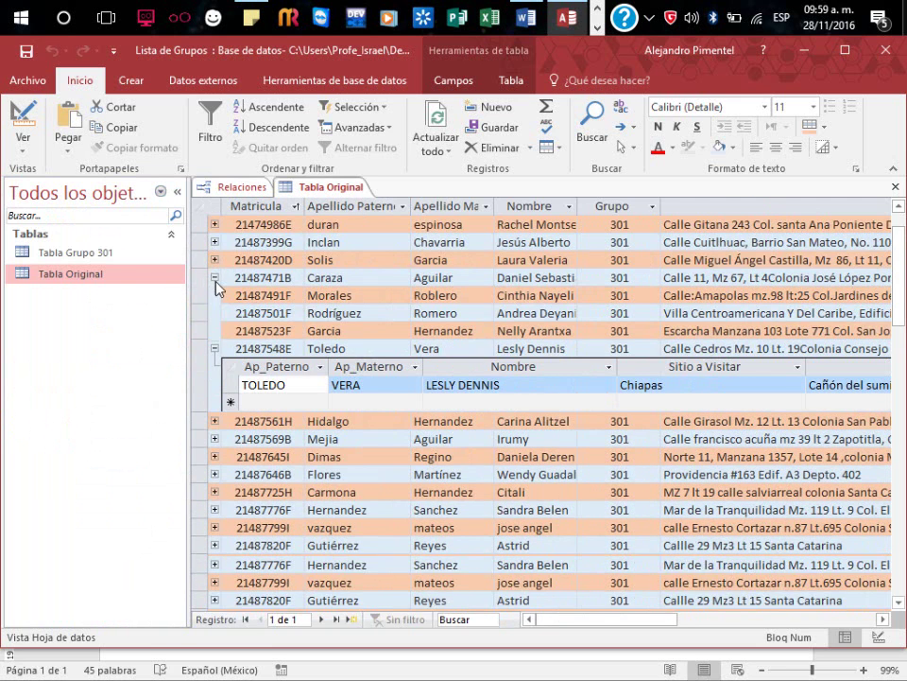
left_click(214, 349)
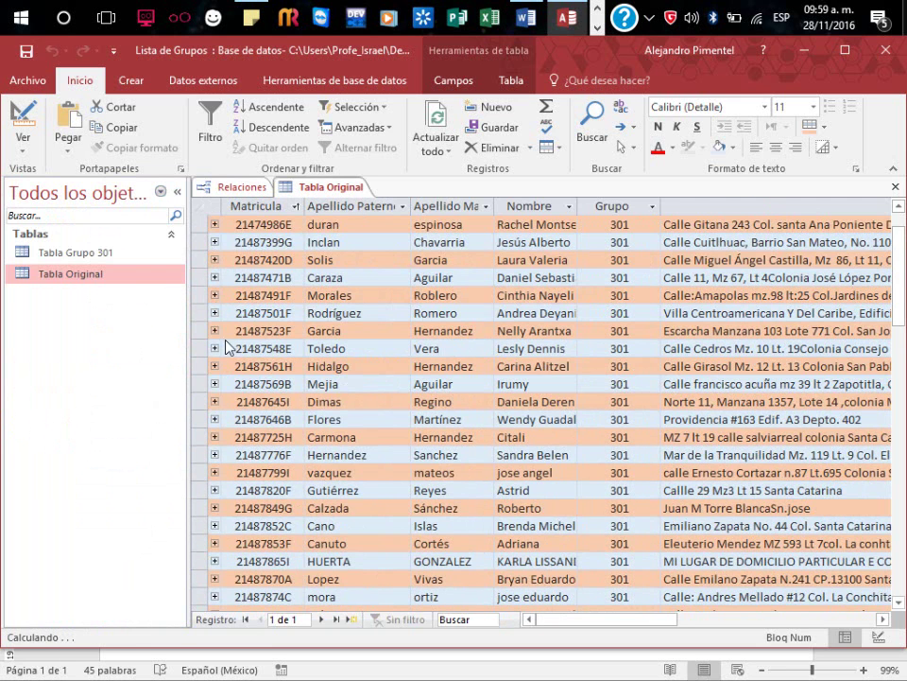
left_click(836, 21)
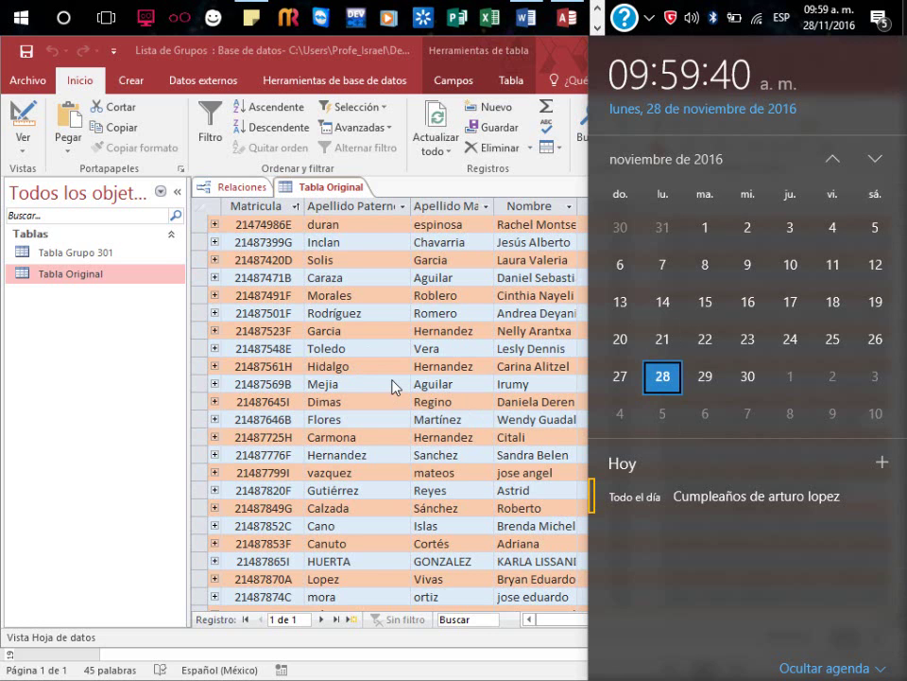
Switch to the recording tool's window with Alt+Tab
key("alt+Tab")
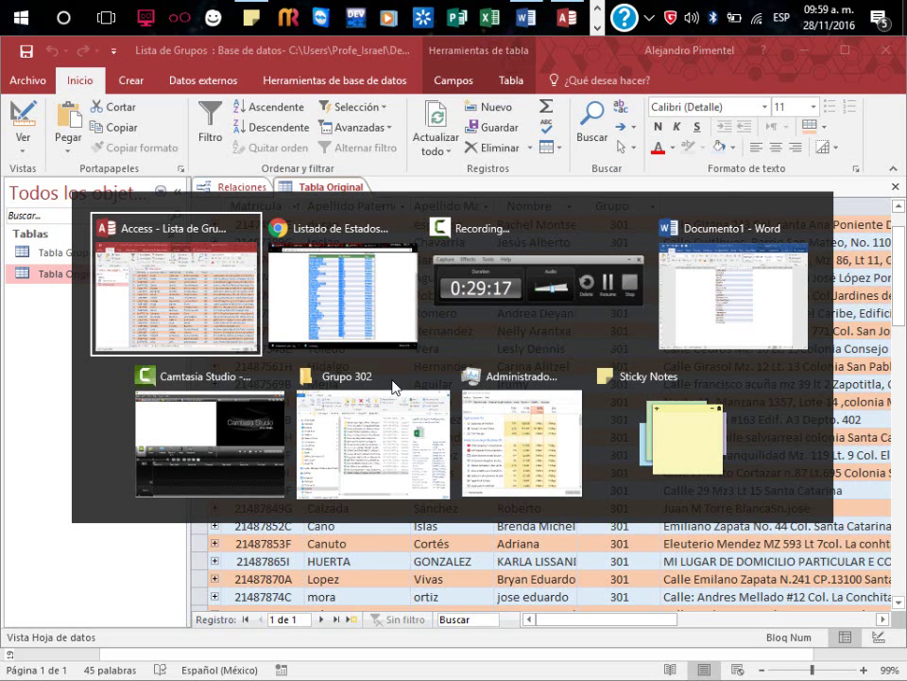
key("Tab")
key("Tab")
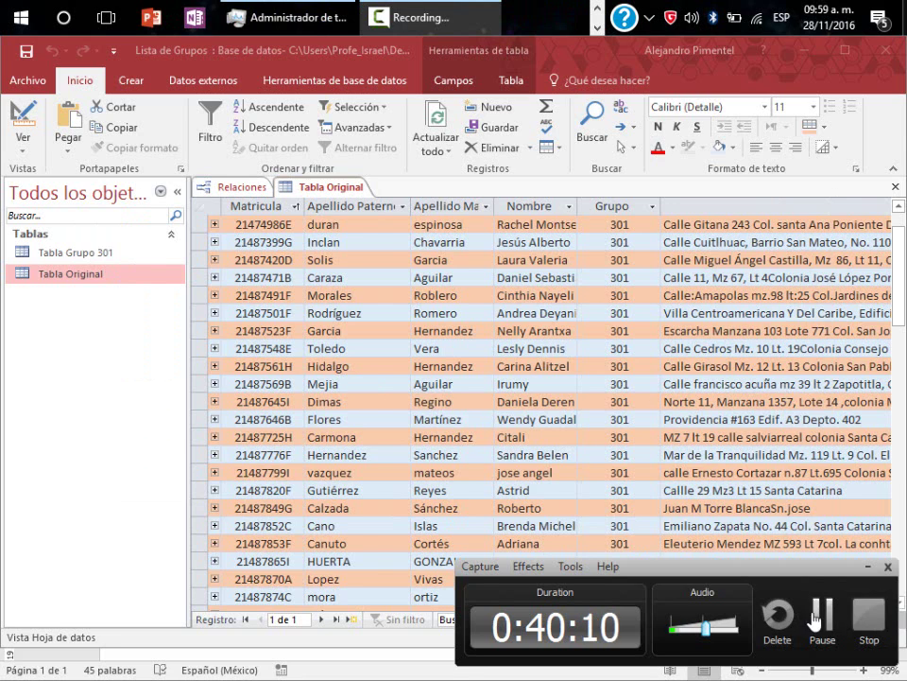